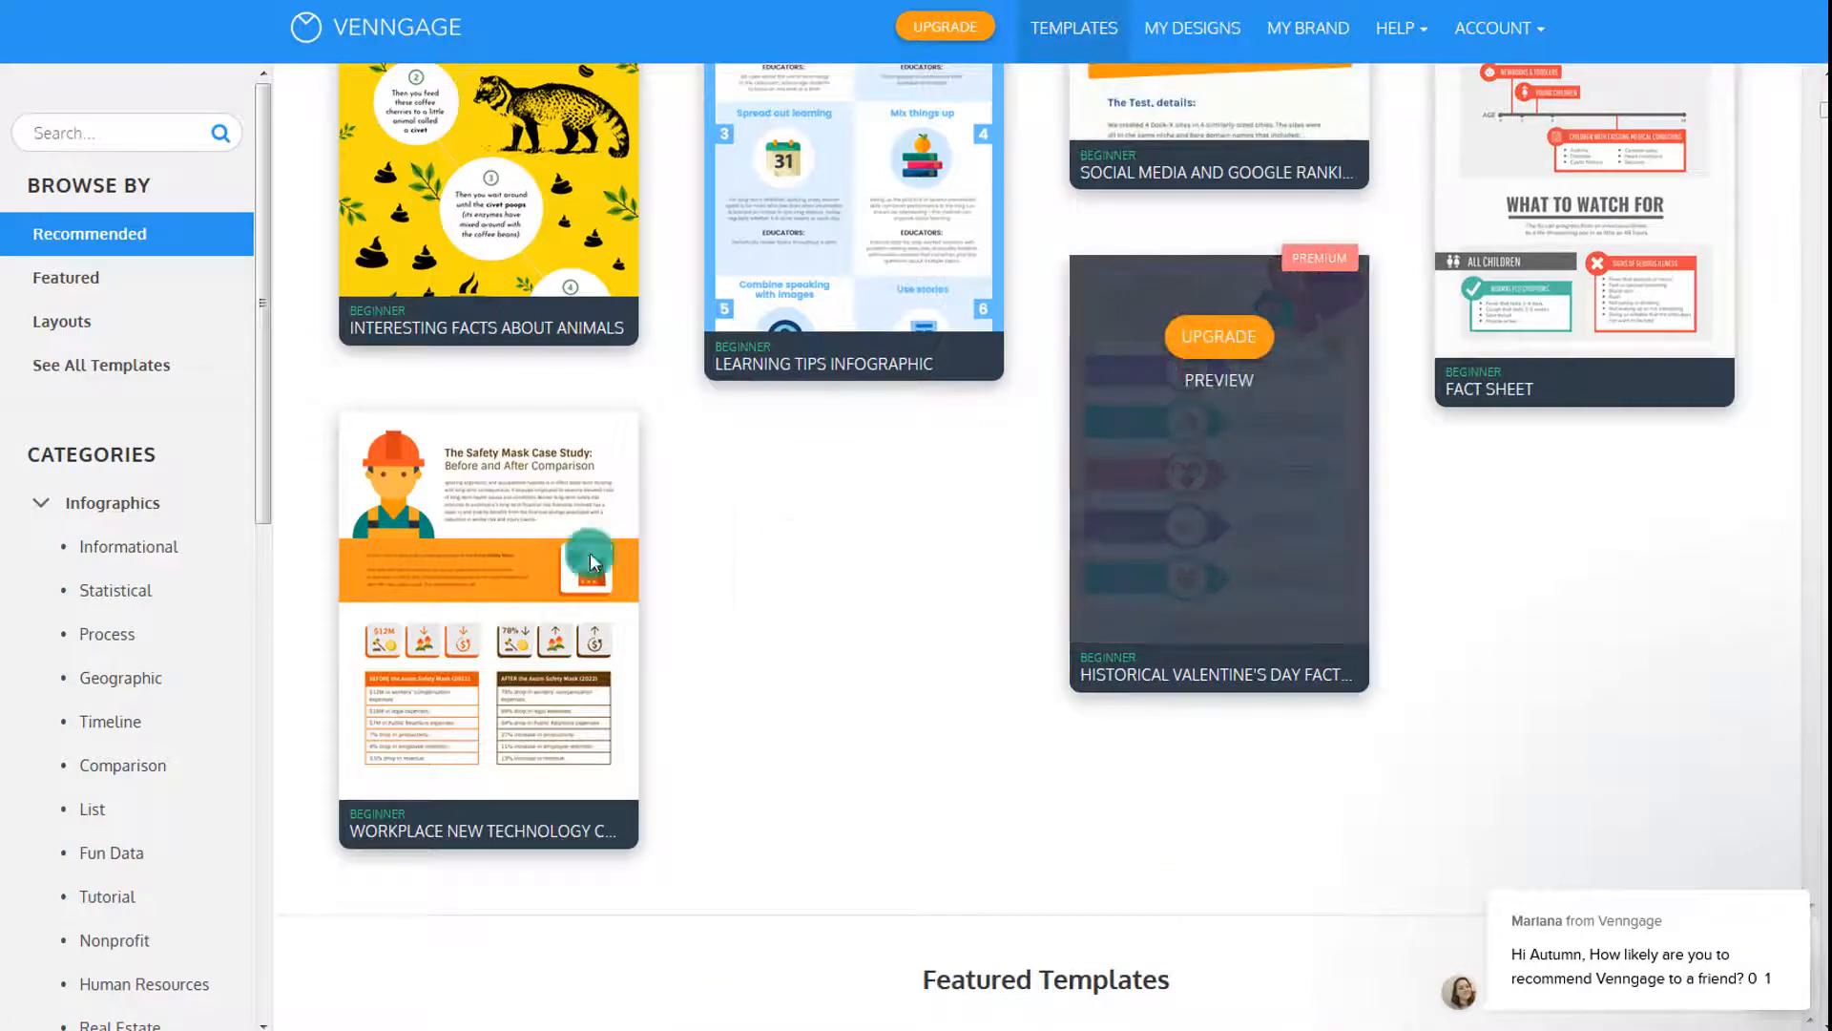
Browse the template gallery through the recommended, featured and layout template sections
scroll(936, 580, "down", 1)
scroll(937, 580, "down", 3)
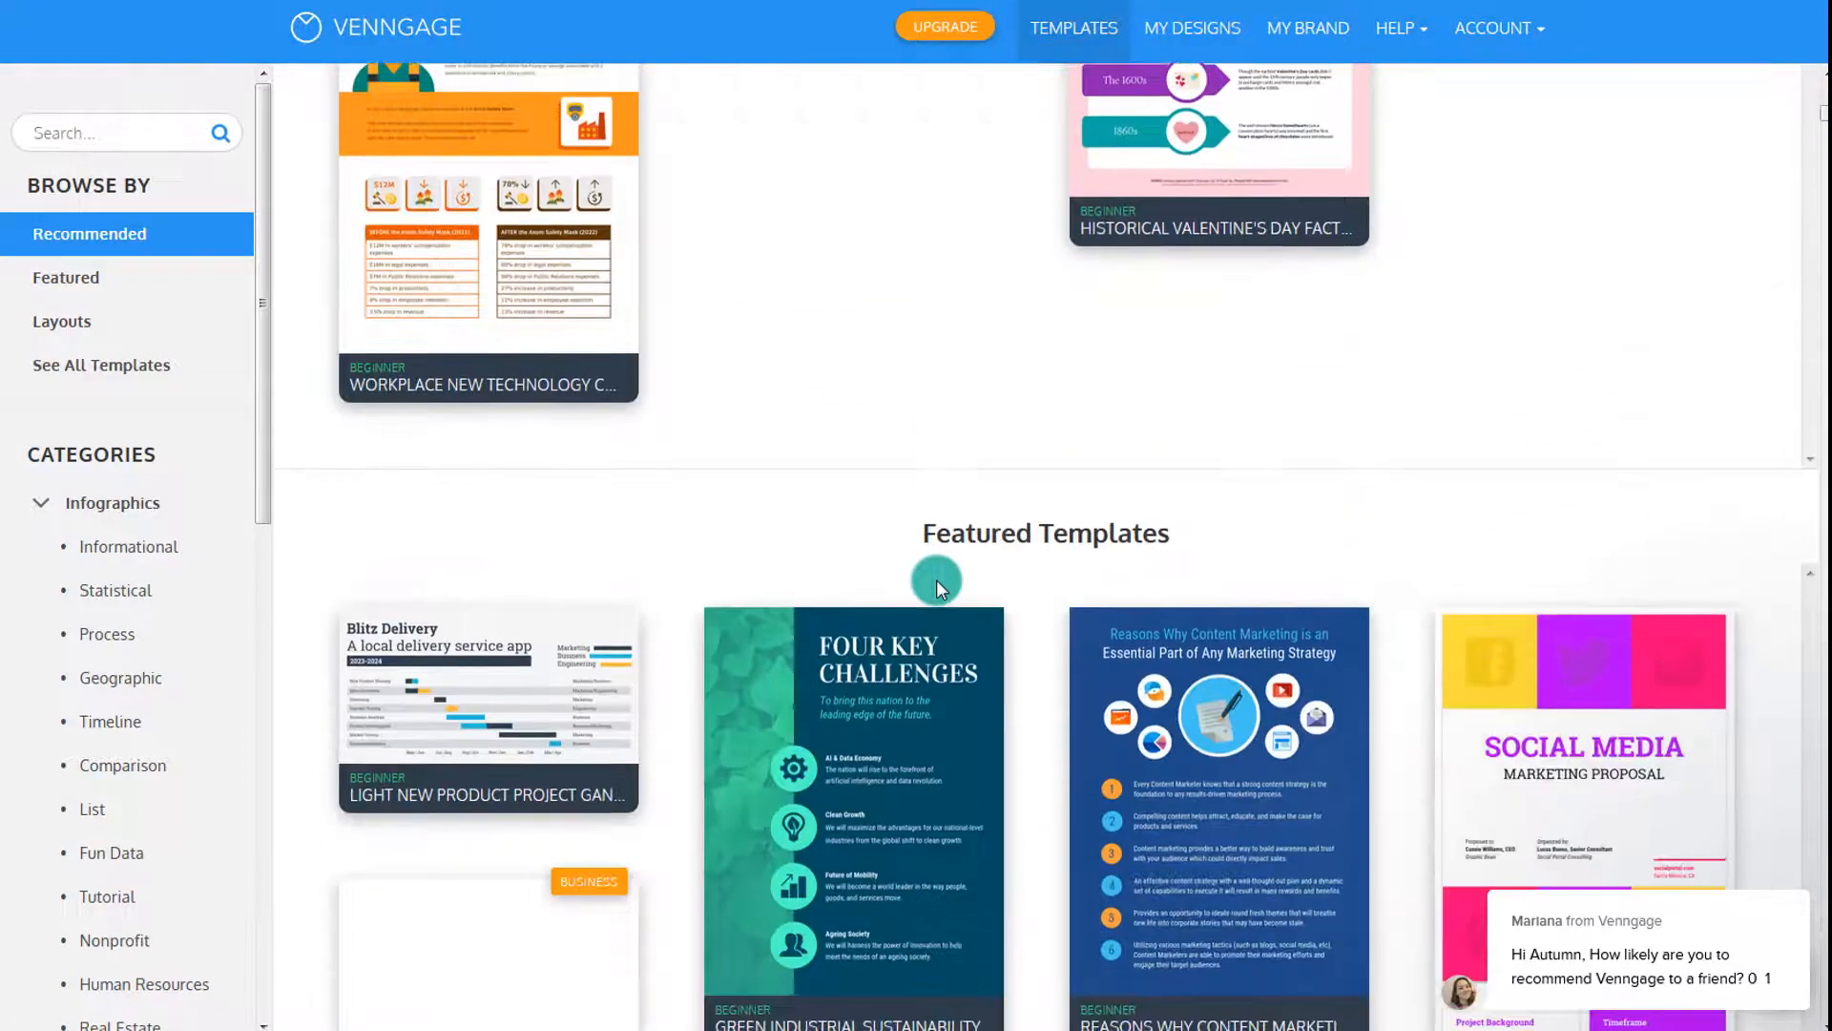
scroll(1183, 676, "down", 1)
scroll(1131, 686, "down", 10)
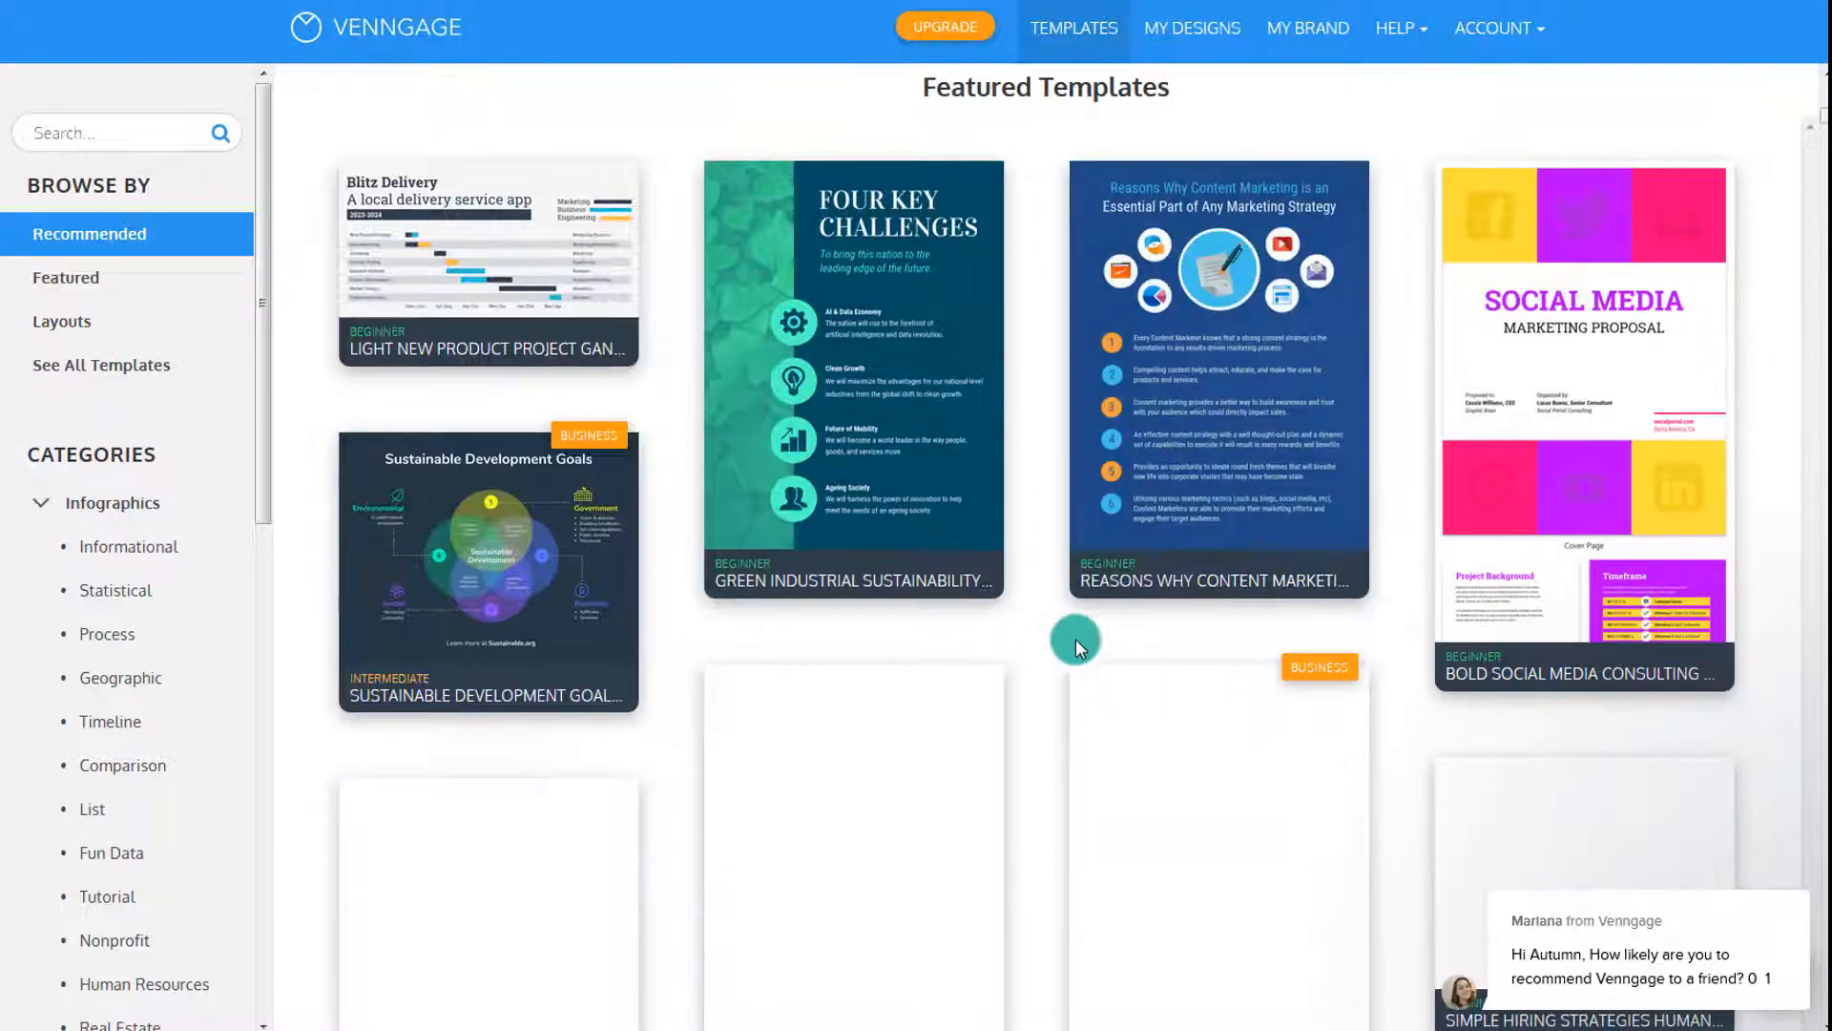
scroll(943, 637, "down", 7)
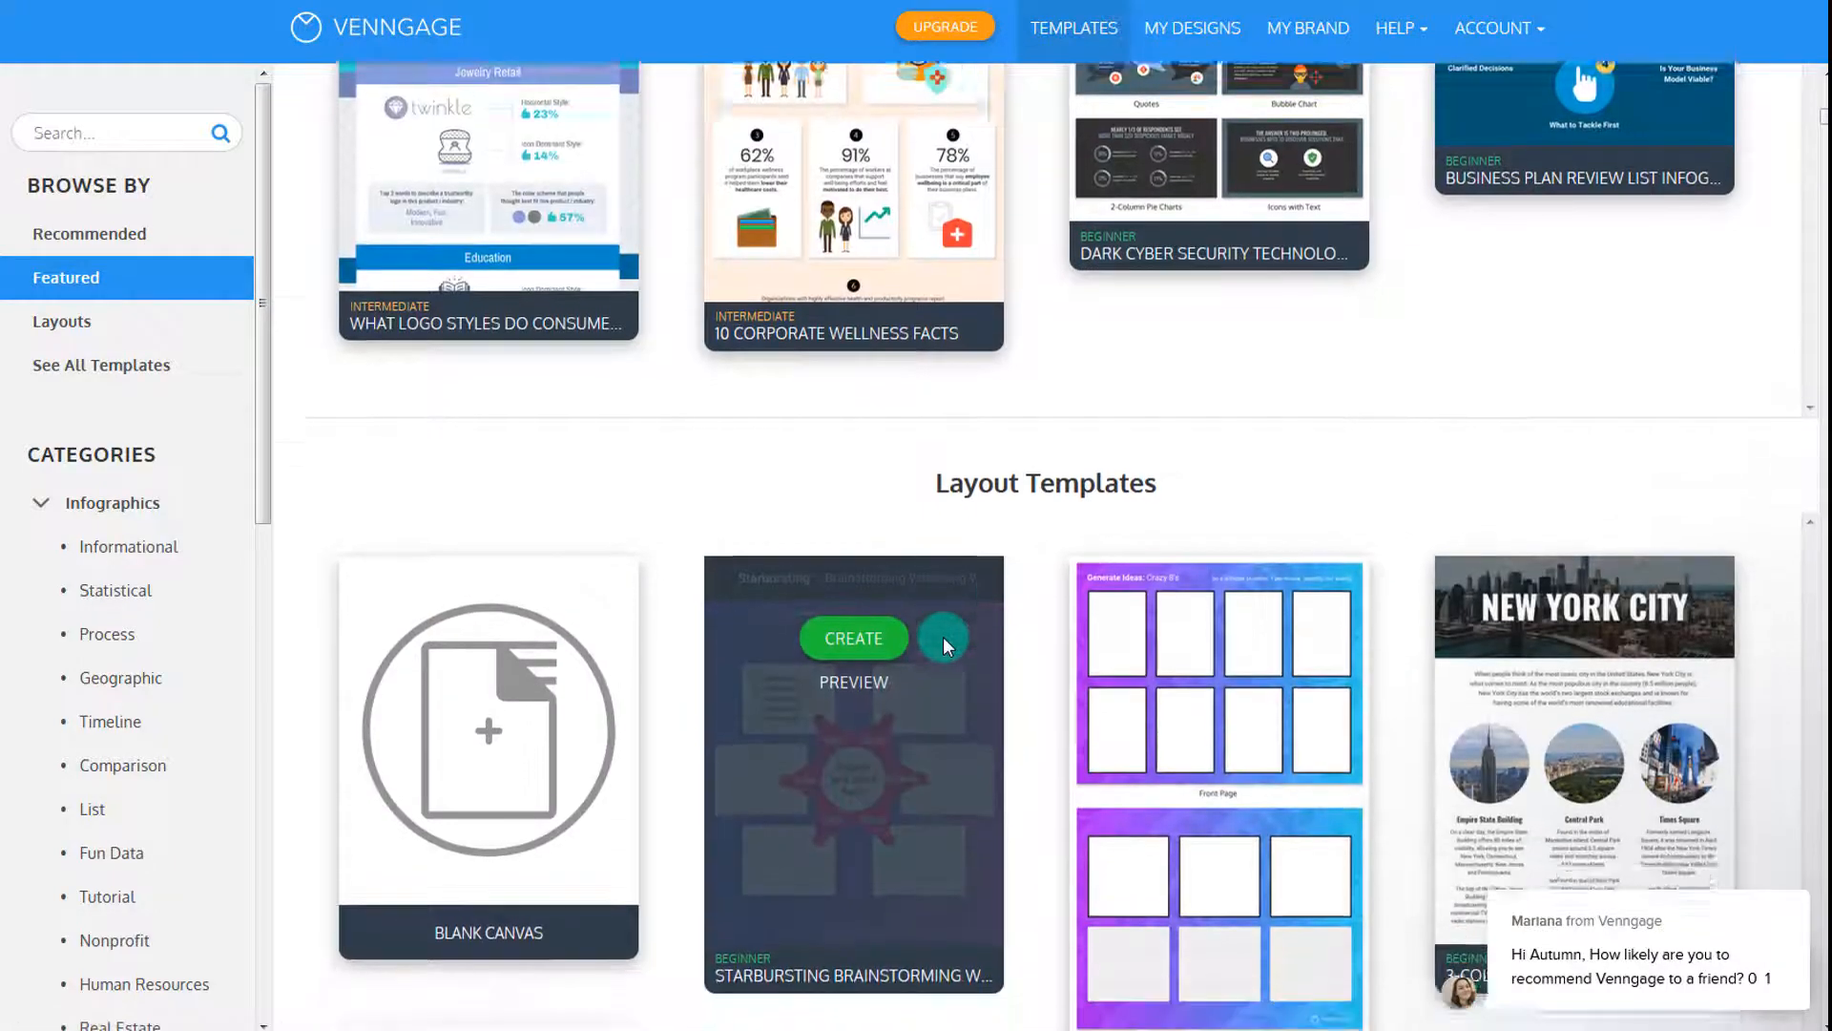
scroll(942, 637, "down", 7)
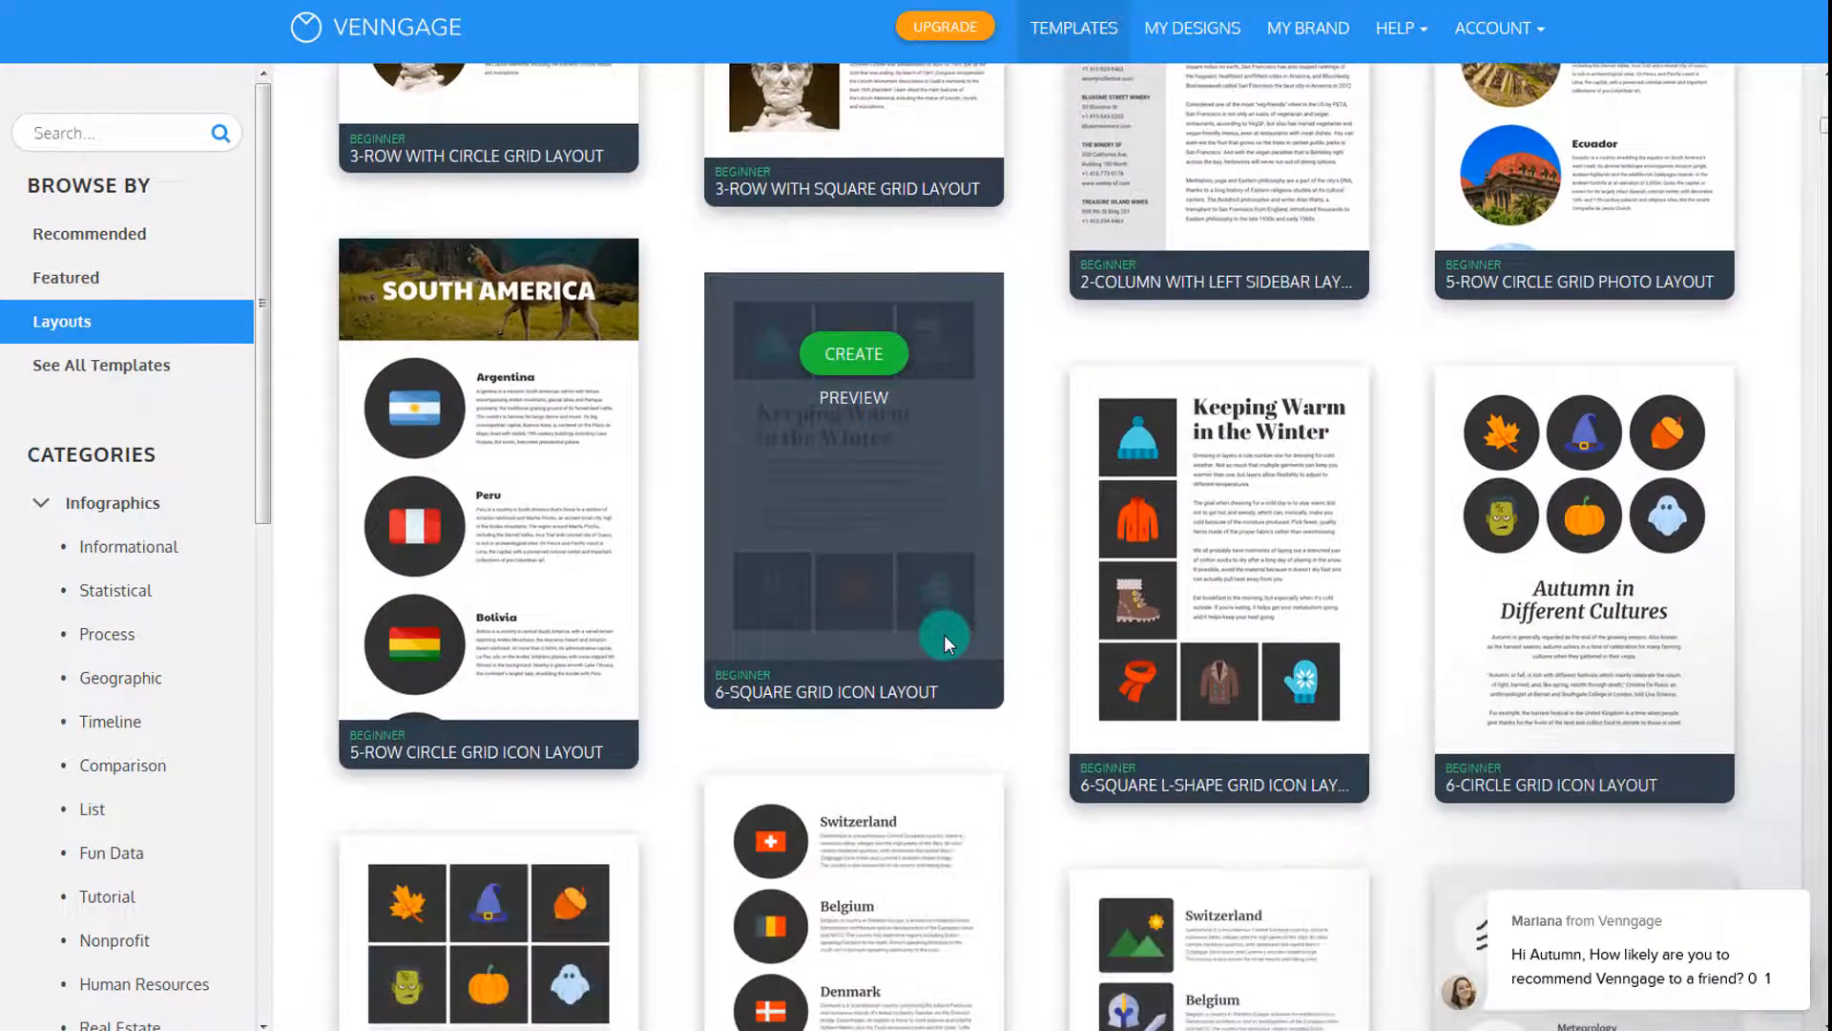
scroll(943, 634, "down", 5)
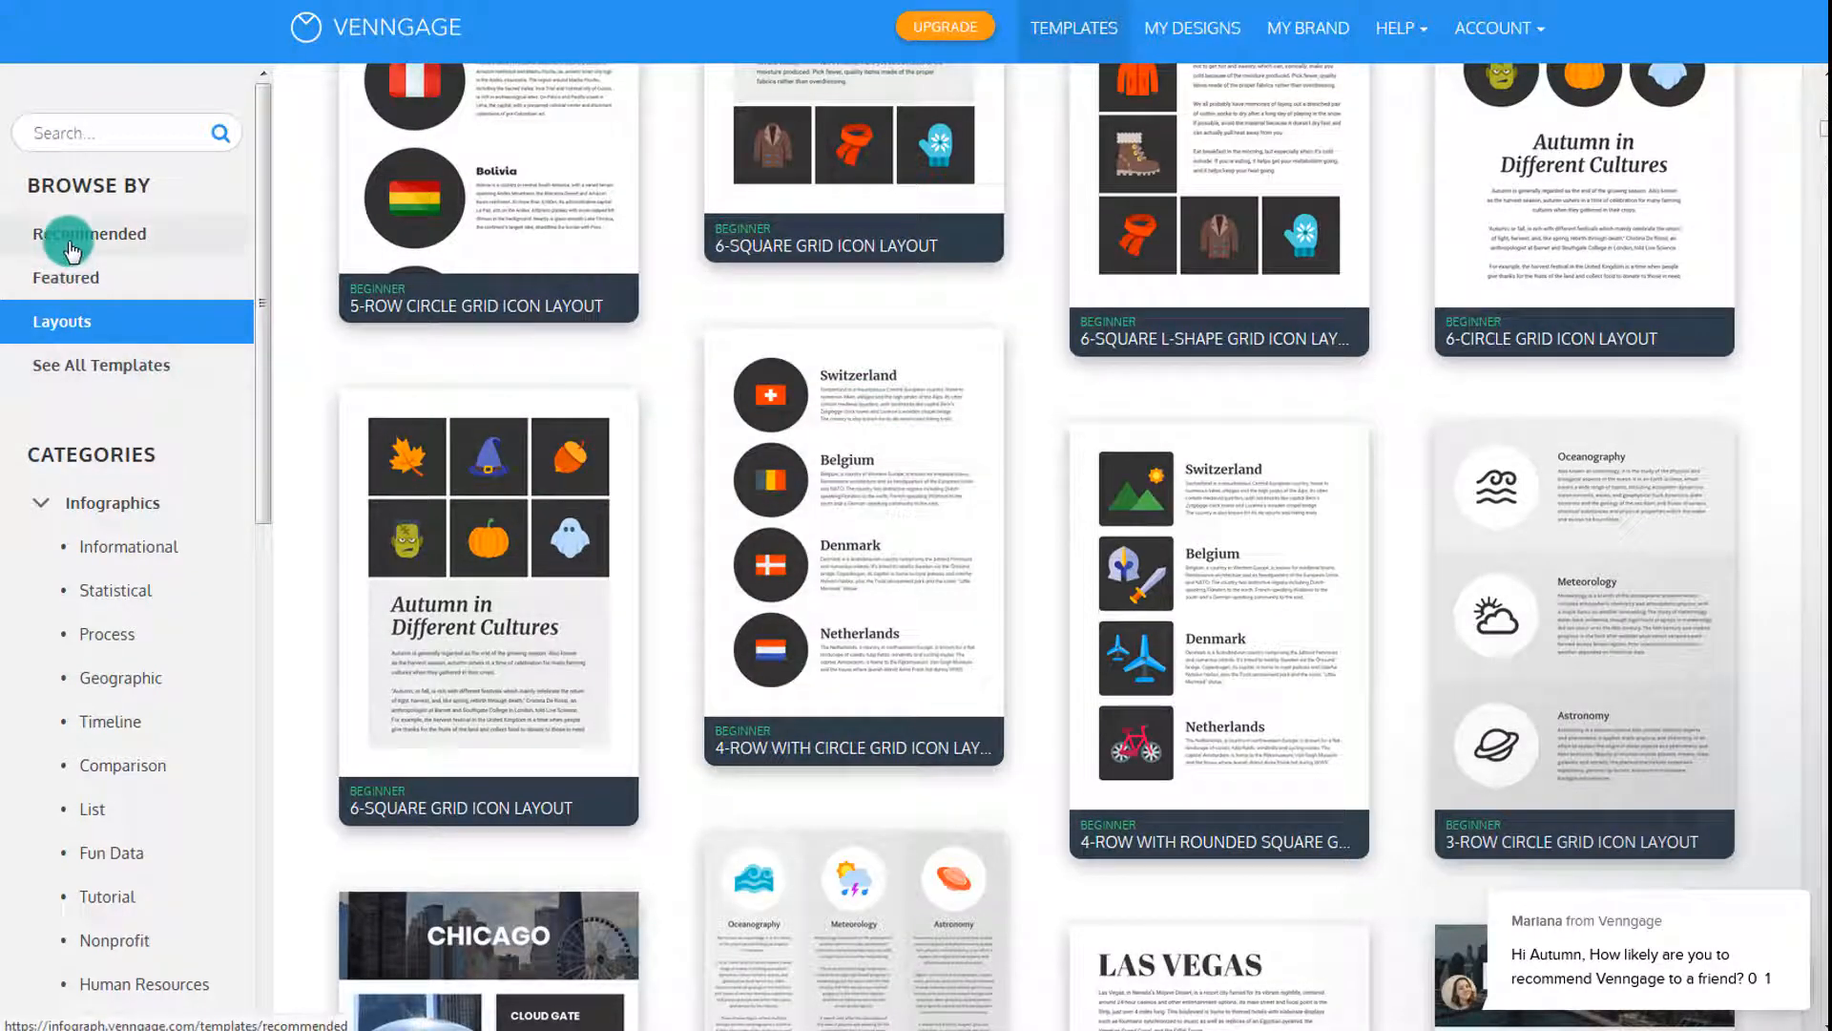
View the Featured templates, and look through the Recommended templates
left_click(57, 278)
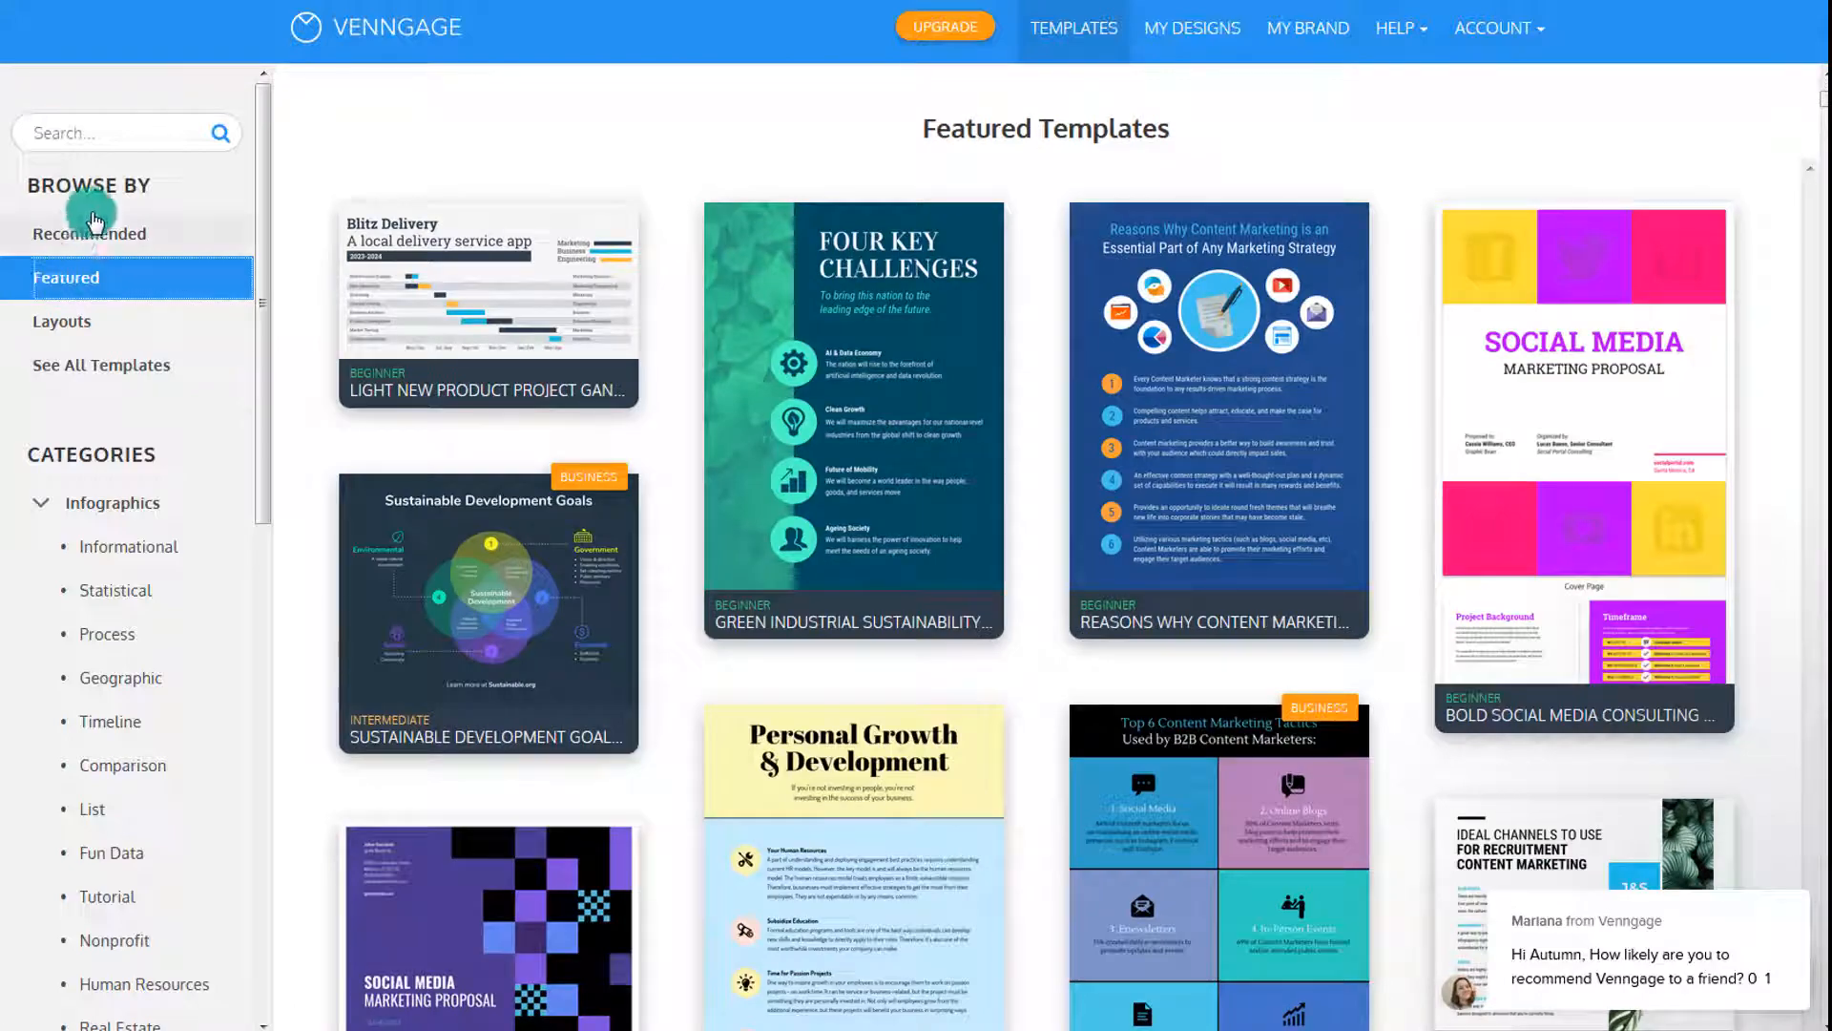
left_click(85, 235)
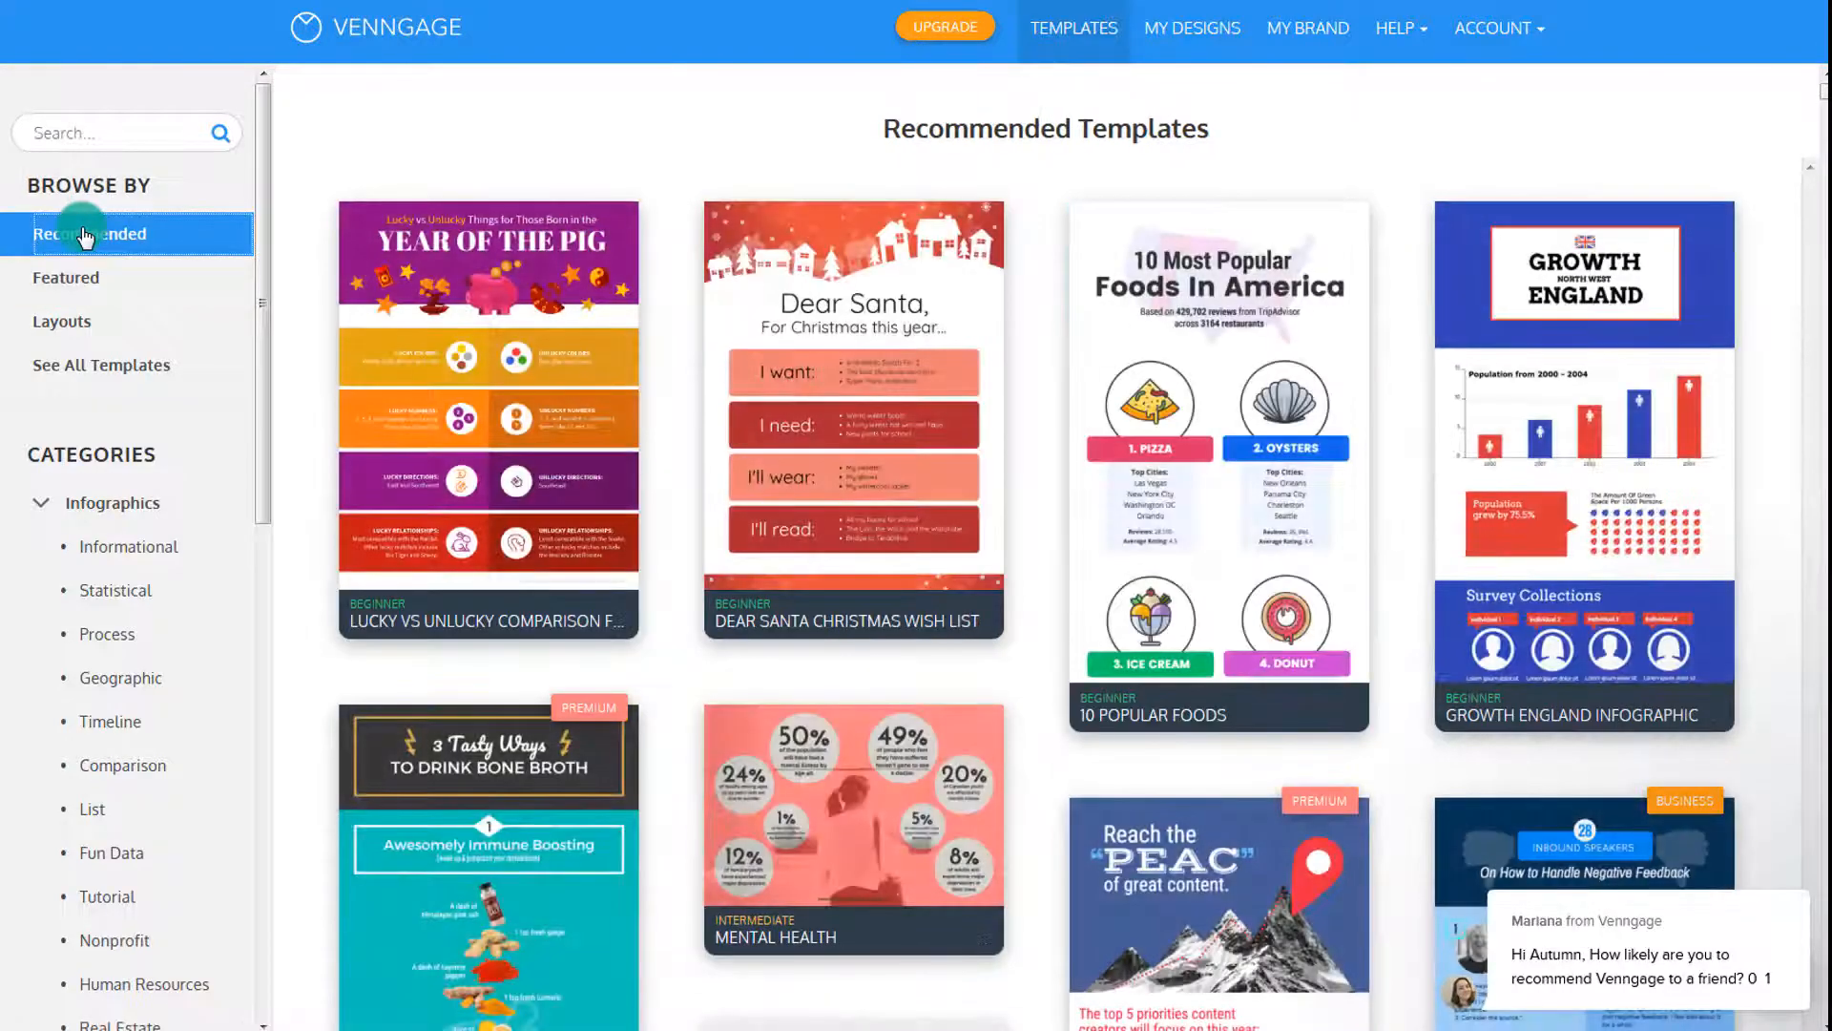
scroll(712, 489, "down", 7)
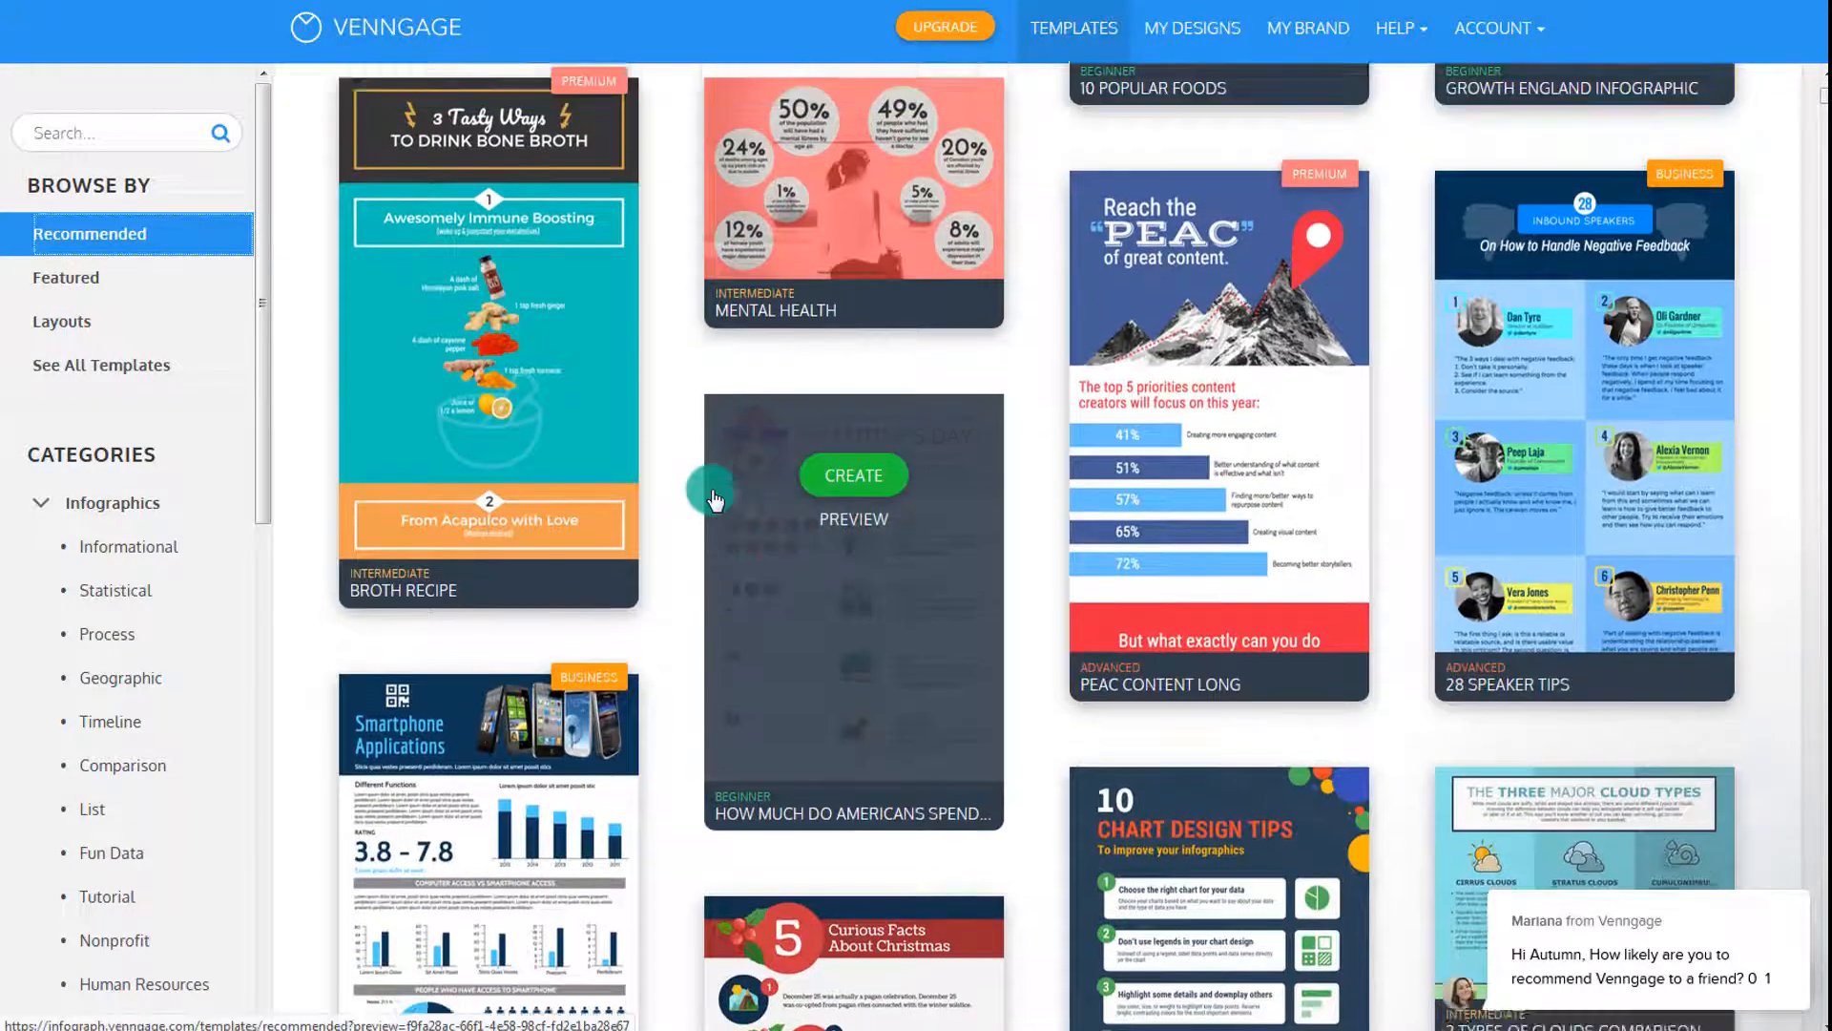
scroll(474, 534, "up", 7)
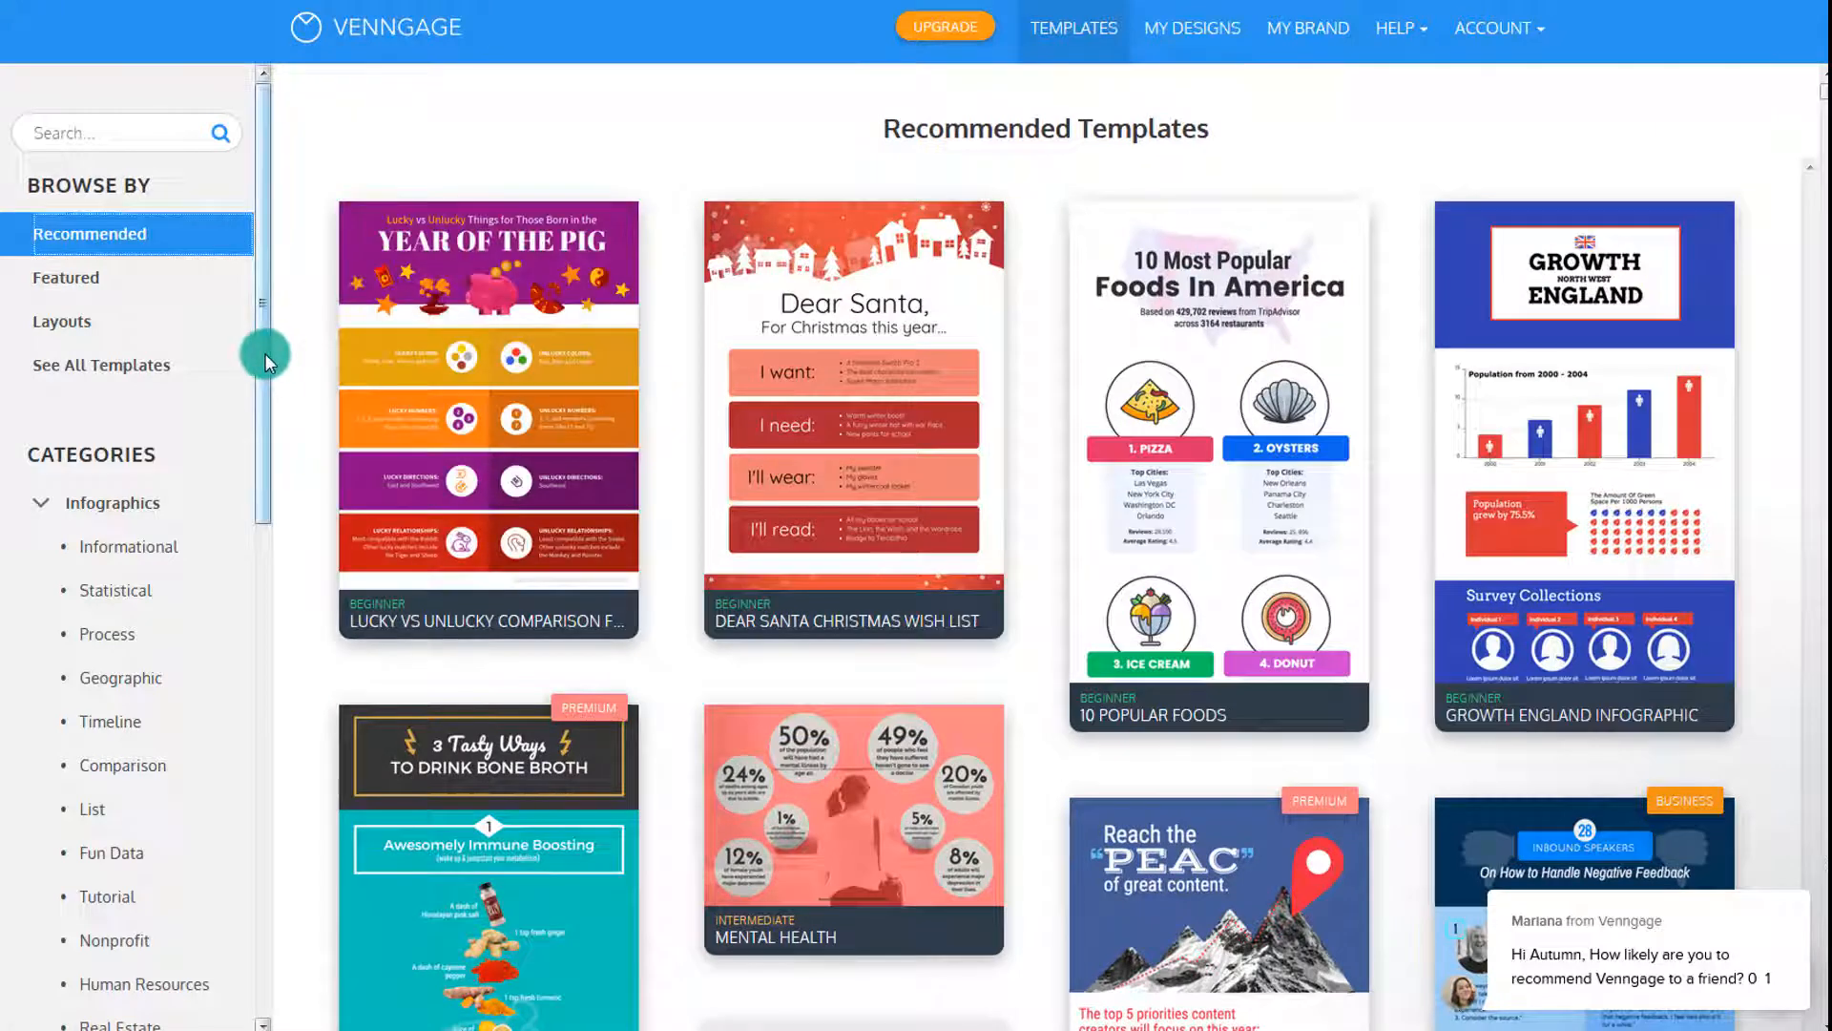
Look through the Fun Data, Timeline and Process infographic templates
left_click_drag(265, 353, 271, 524)
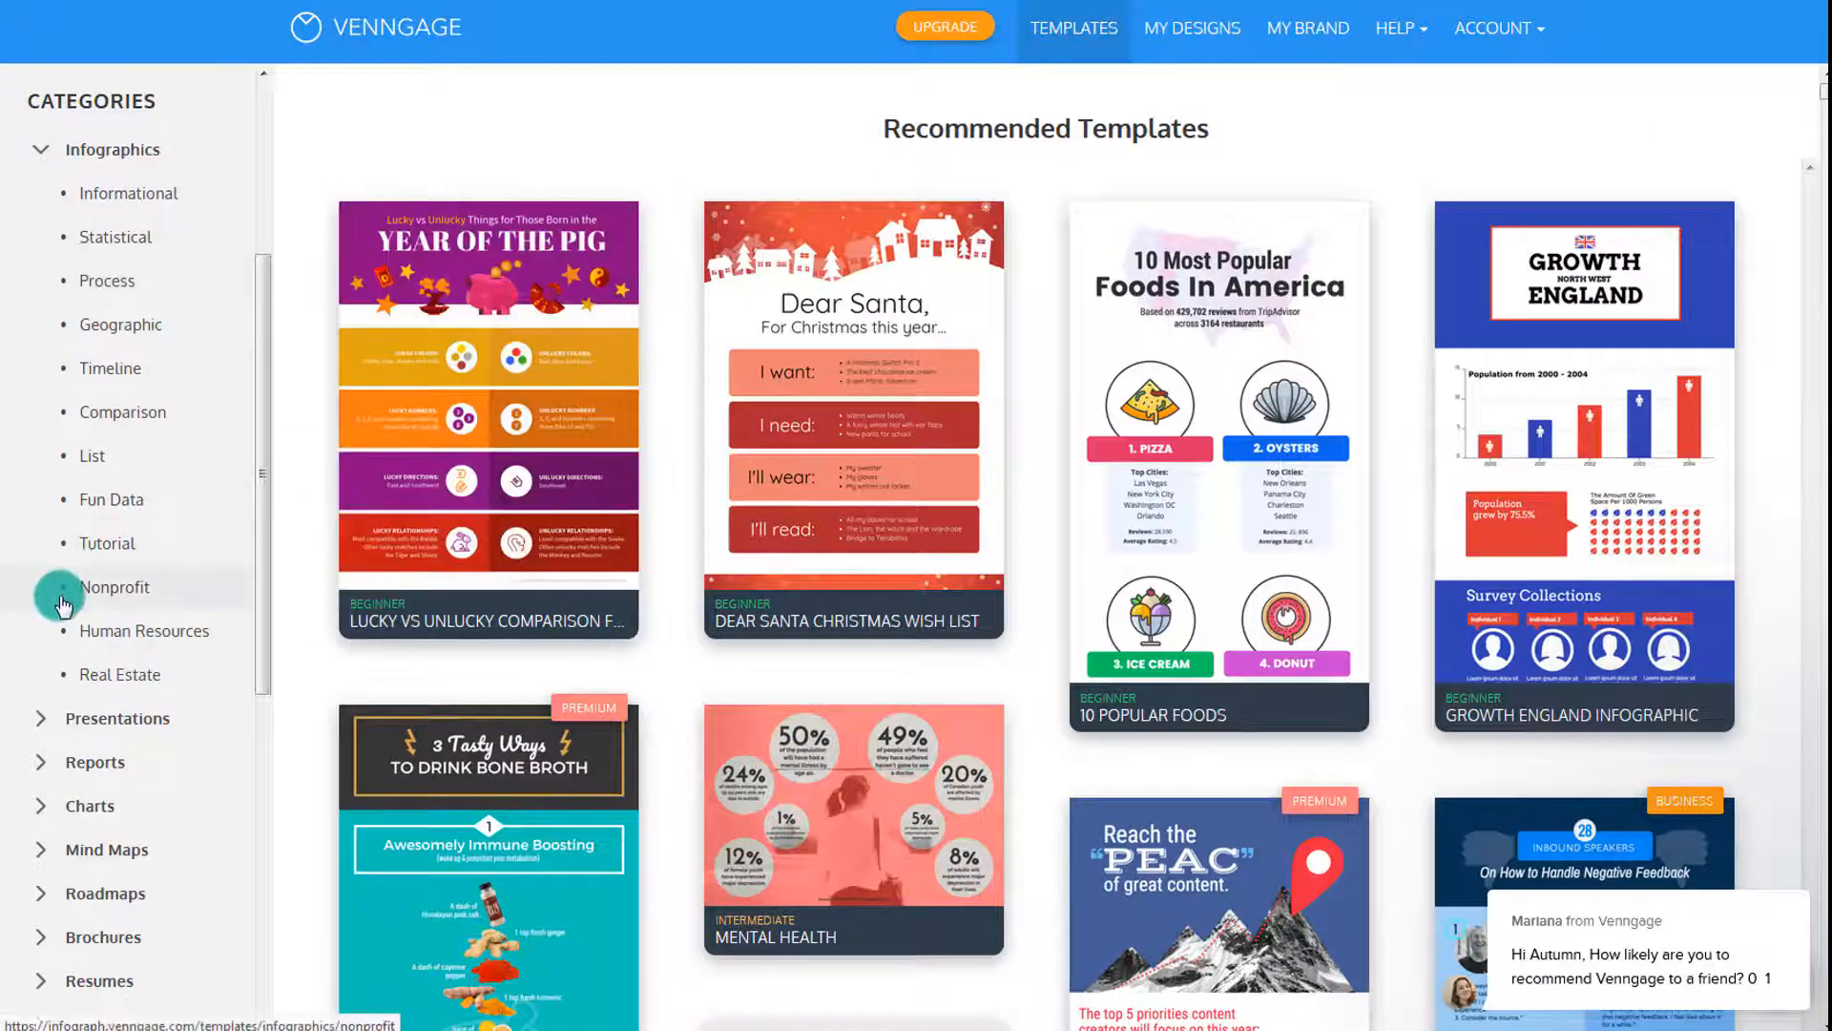
left_click(109, 513)
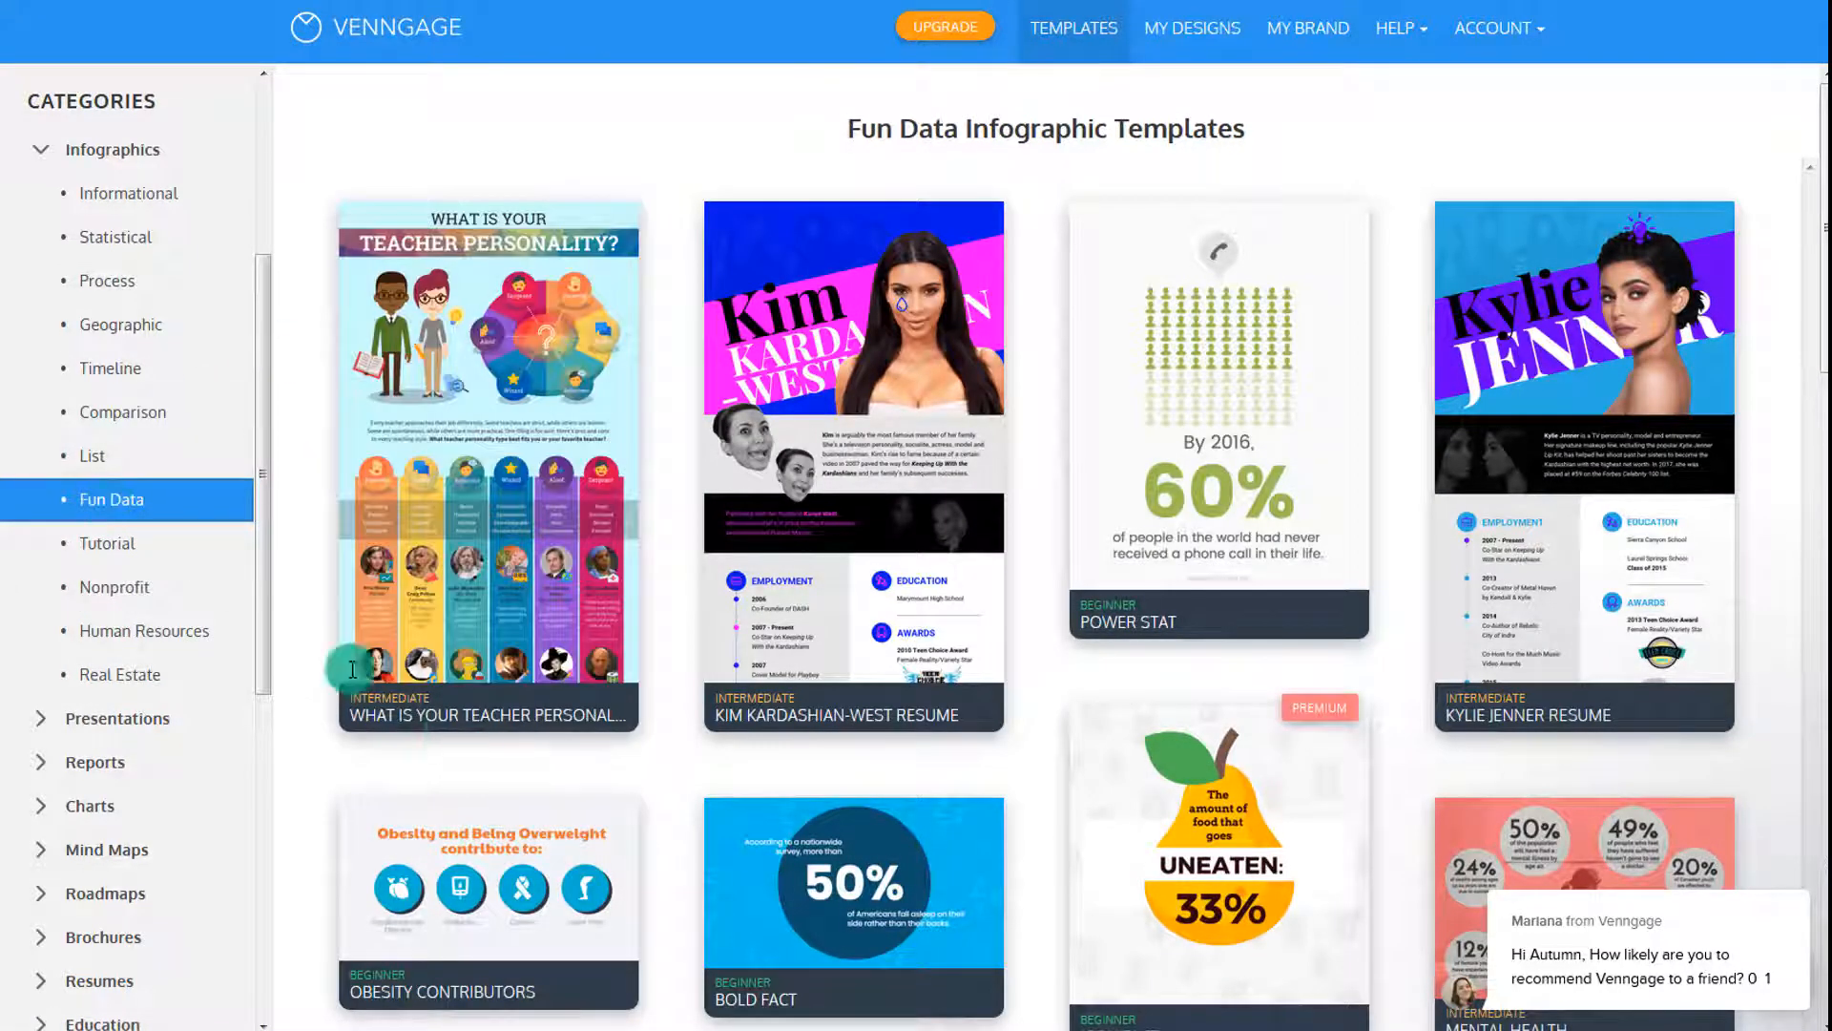
left_click(92, 372)
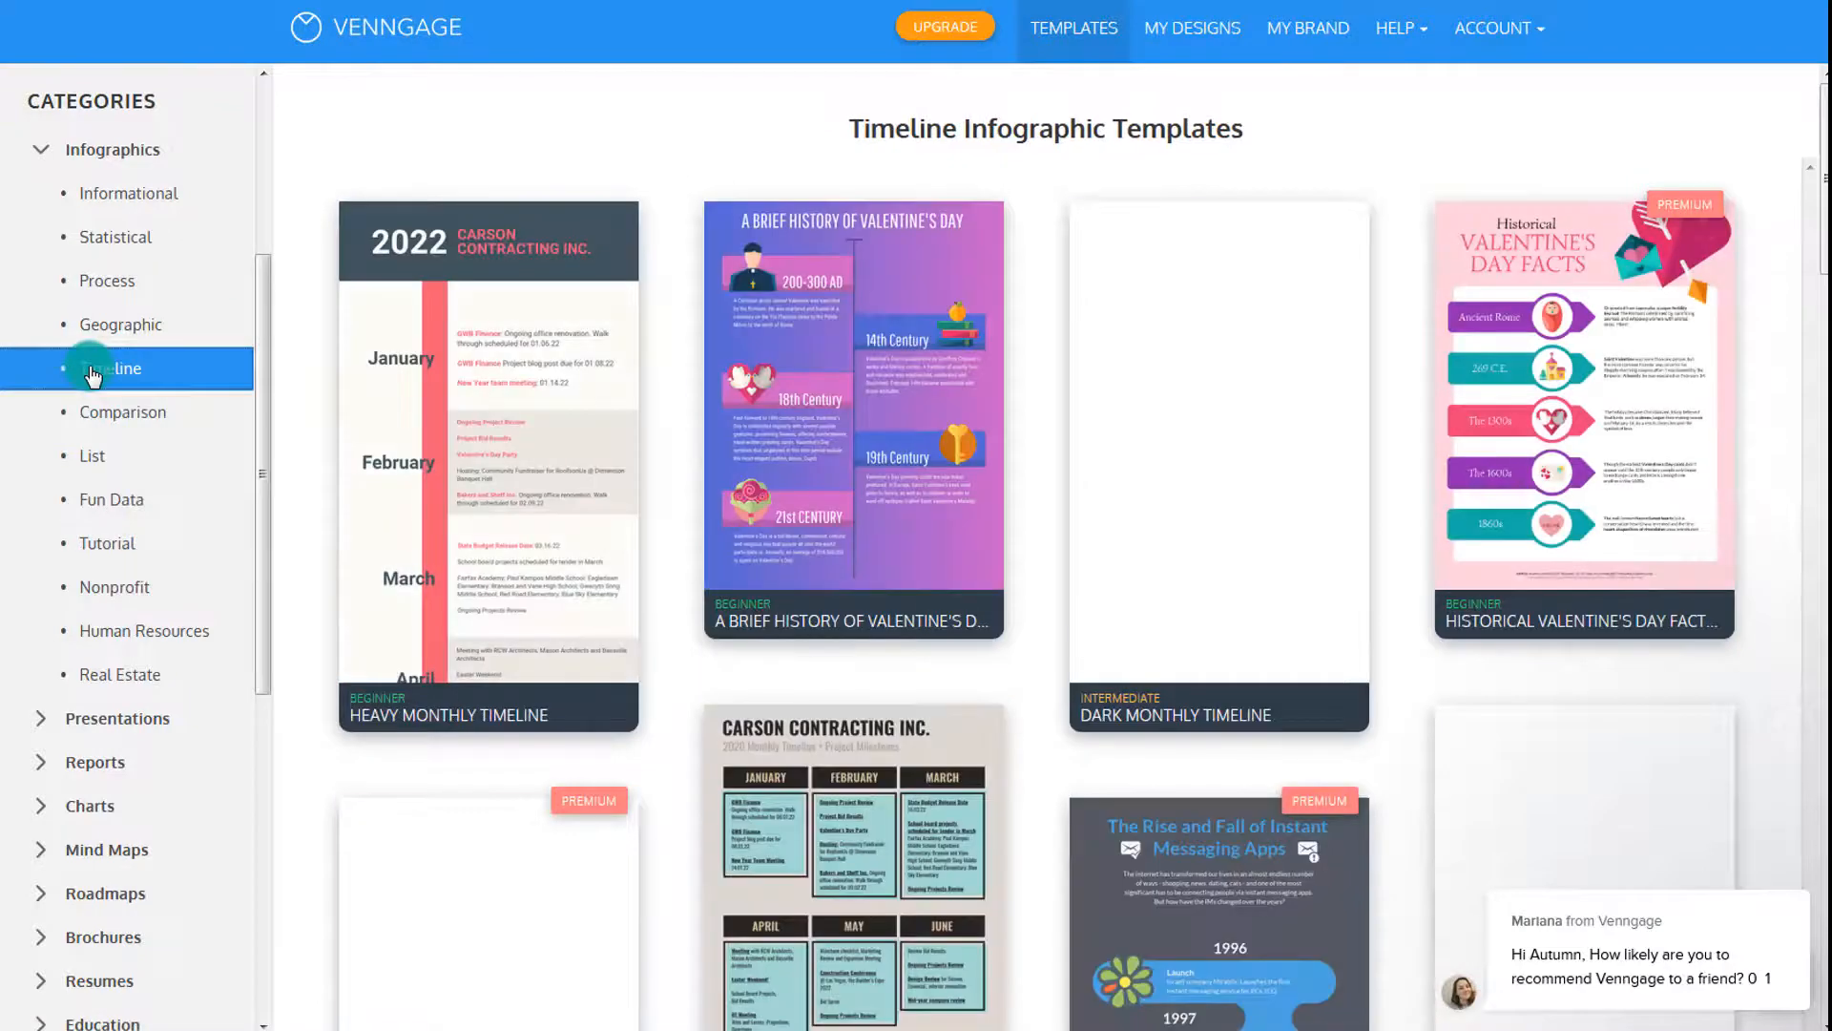
left_click(103, 300)
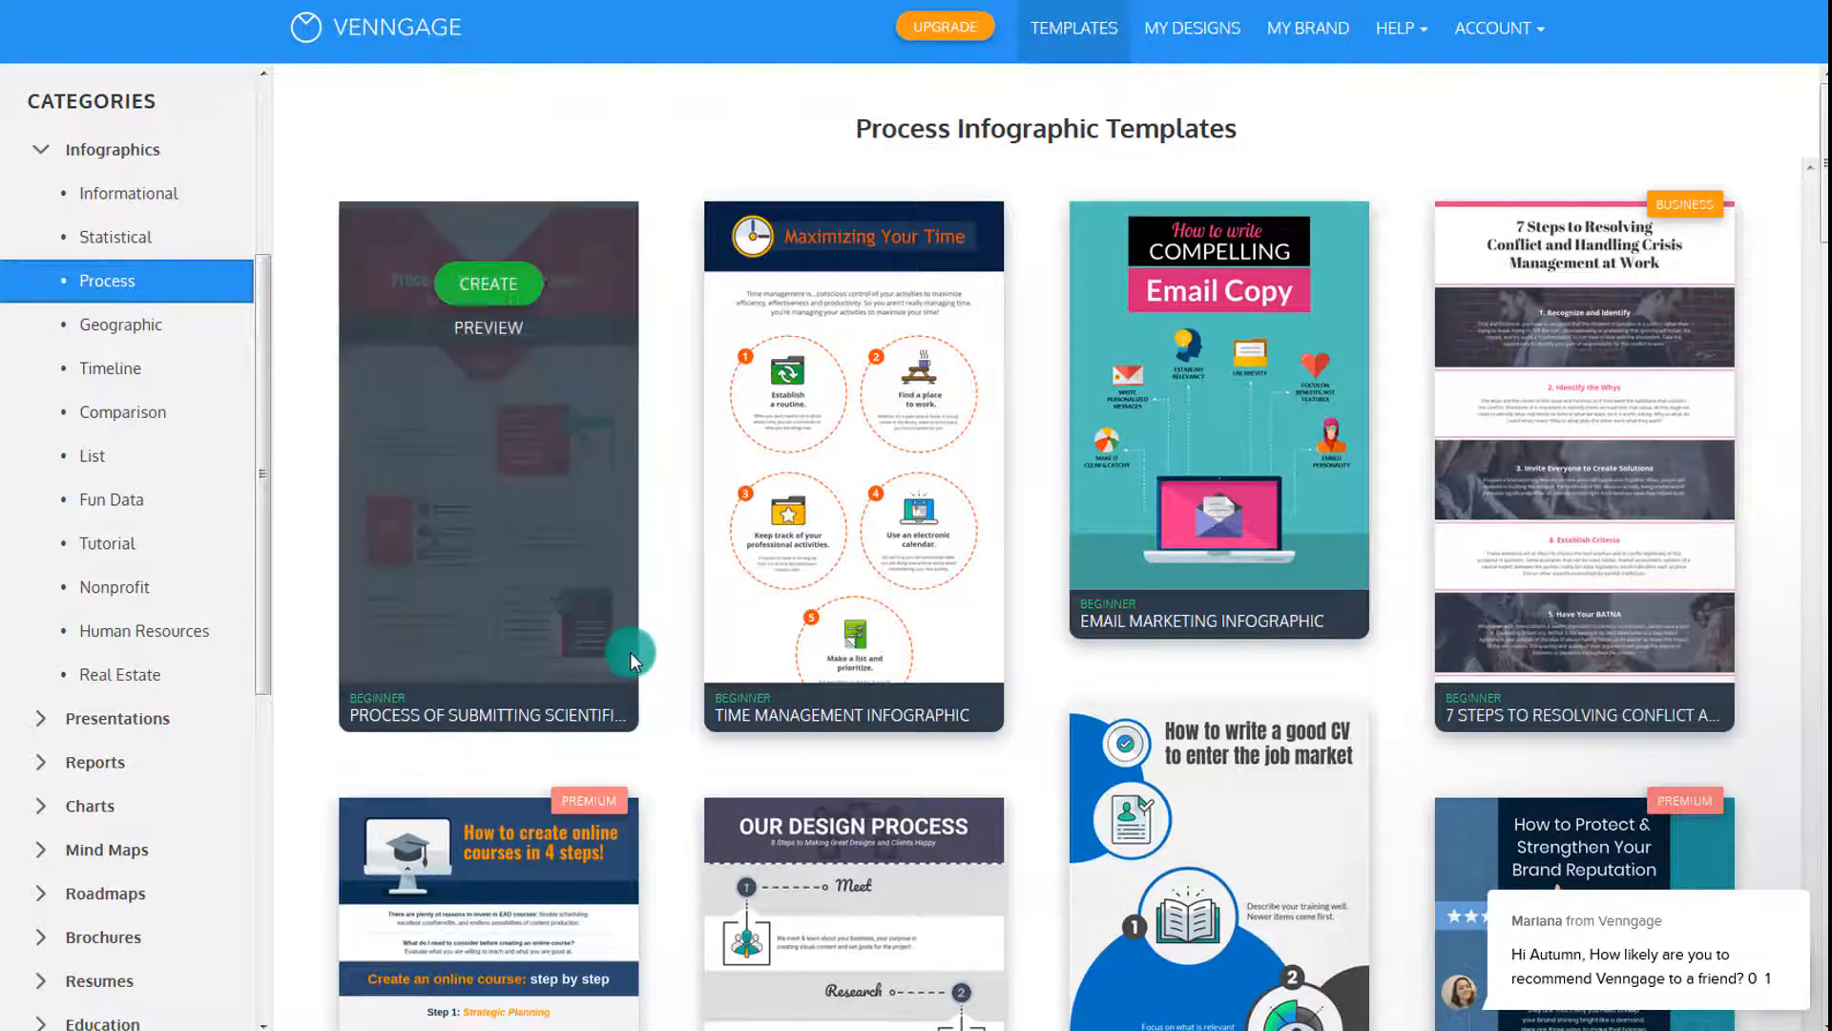
scroll(628, 647, "down", 5)
scroll(628, 643, "up", 4)
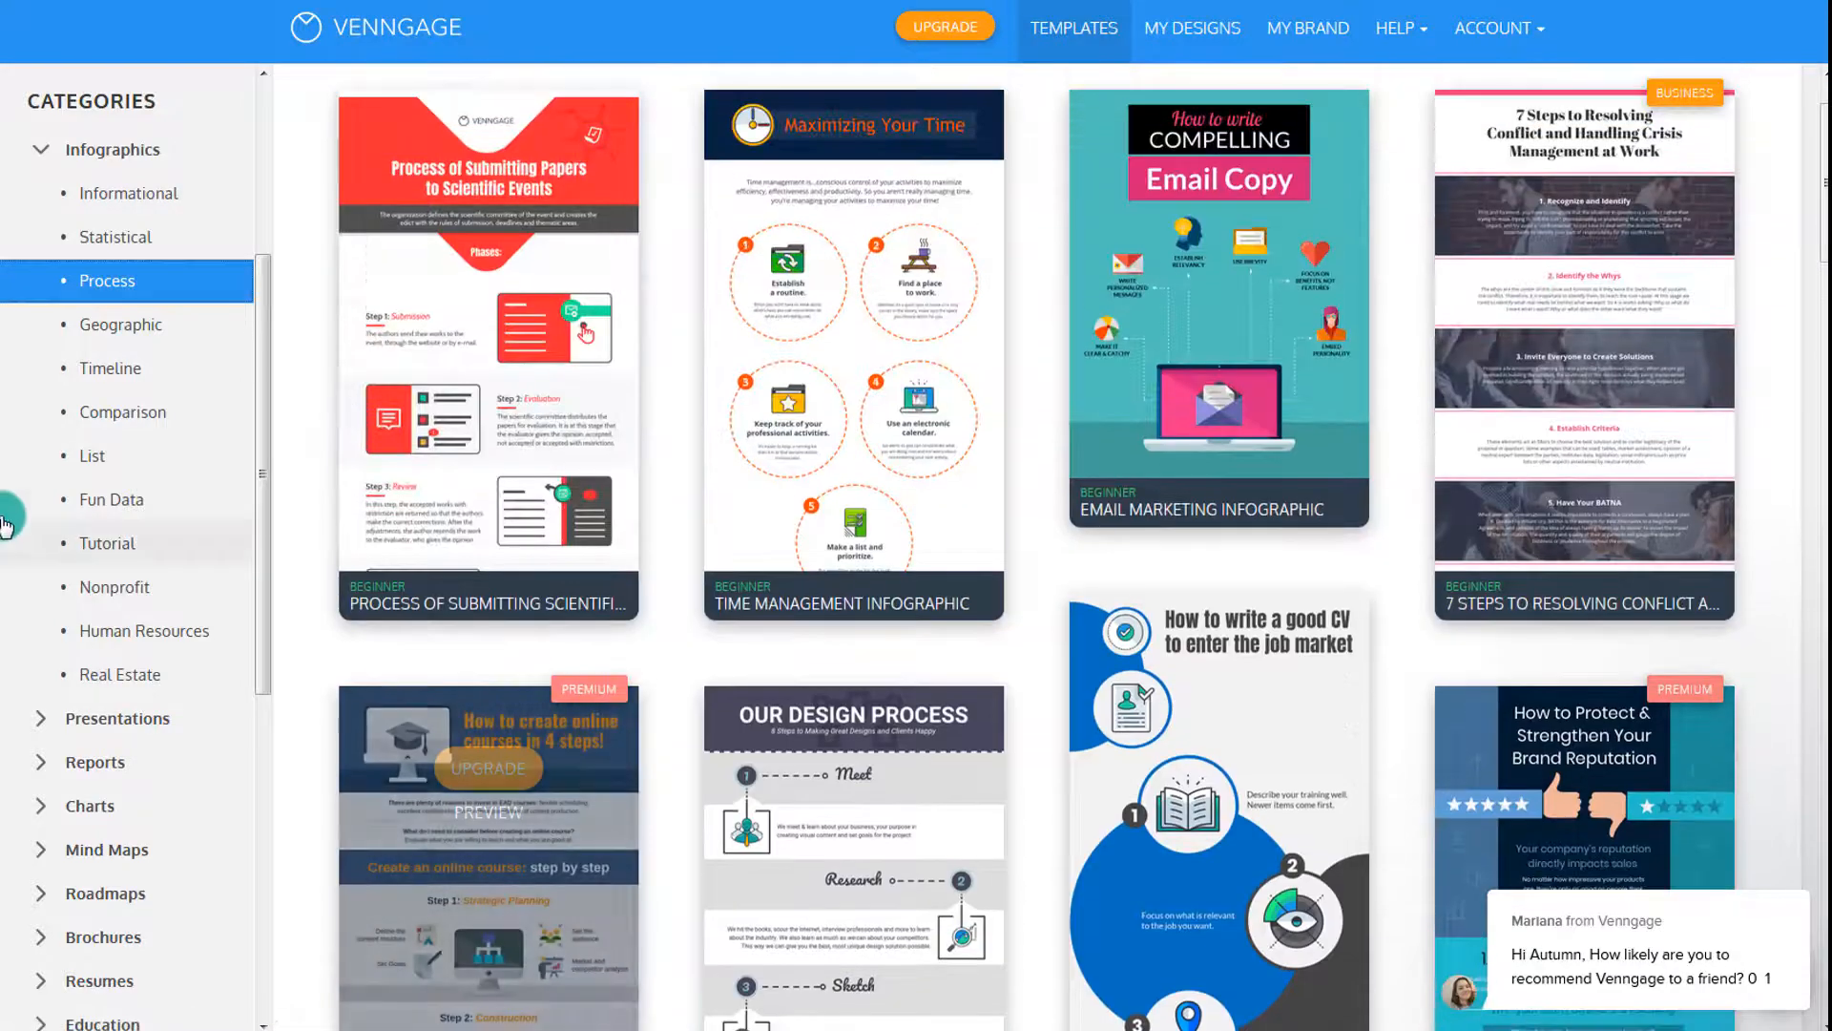
Look through the Pitch Decks, Business and Creative presentation templates
scroll(134, 637, "down", 3)
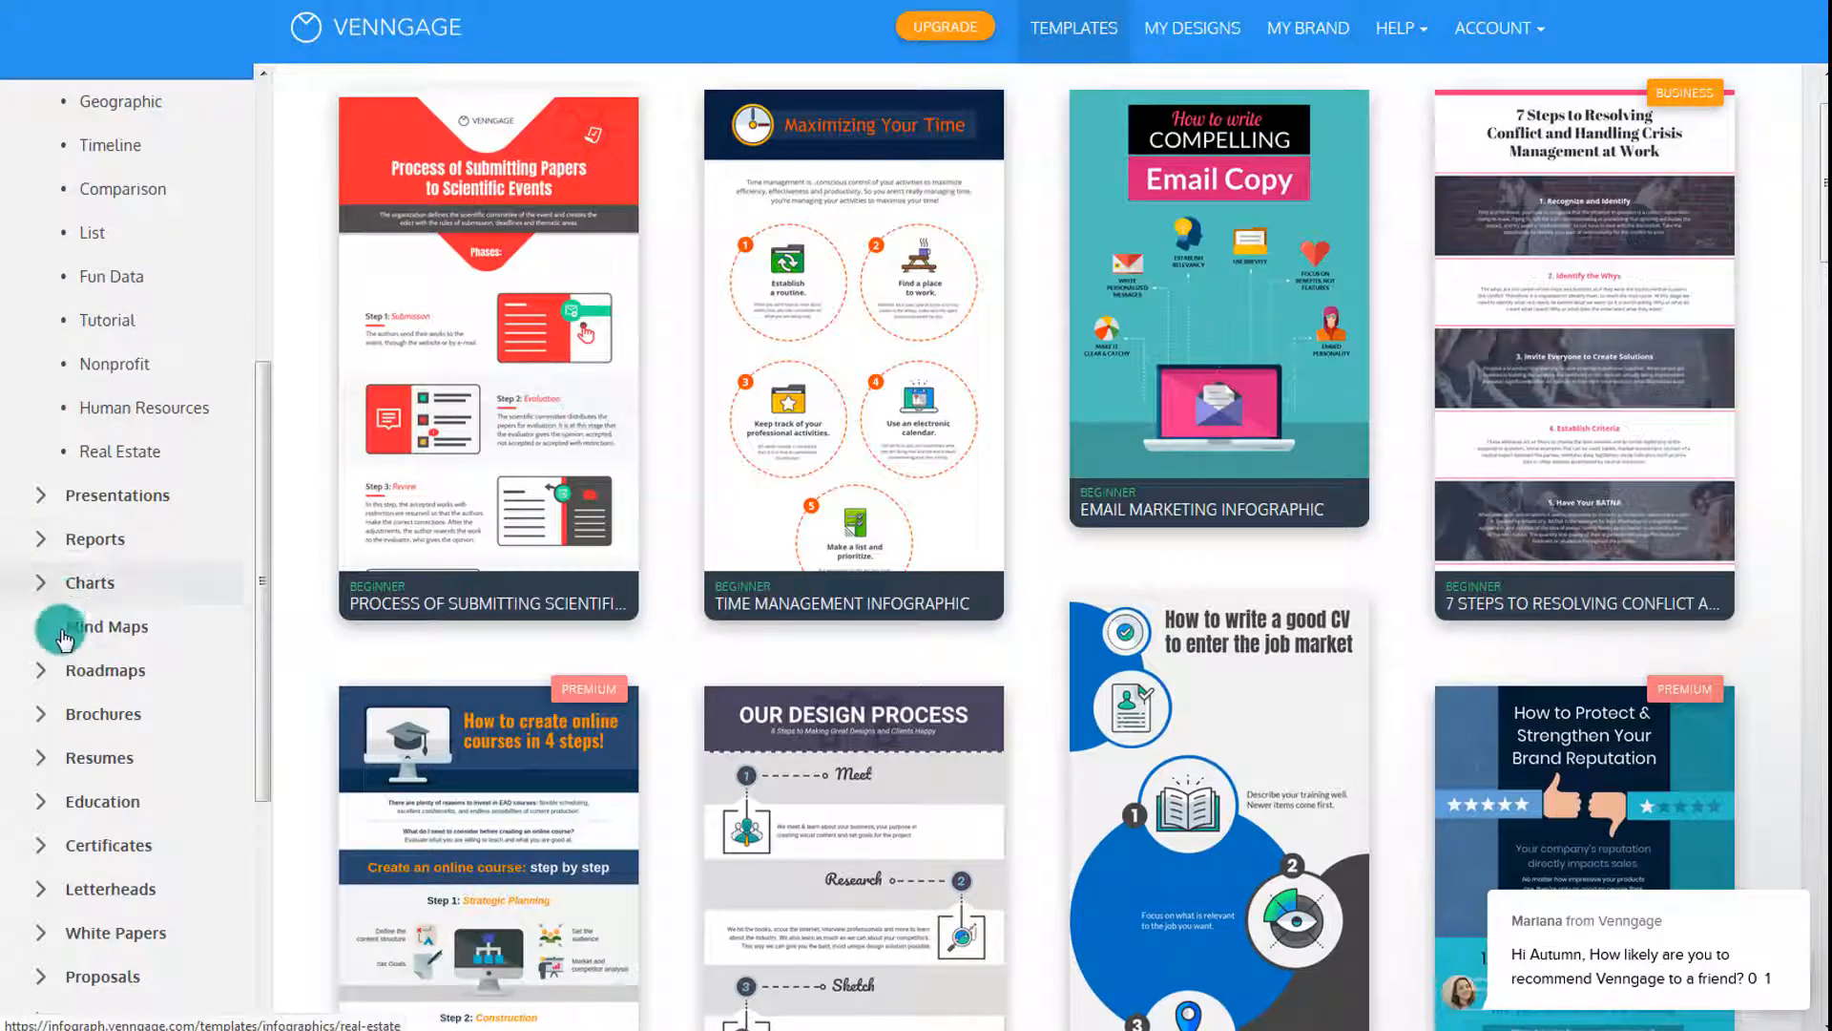
left_click(38, 512)
left_click(90, 542)
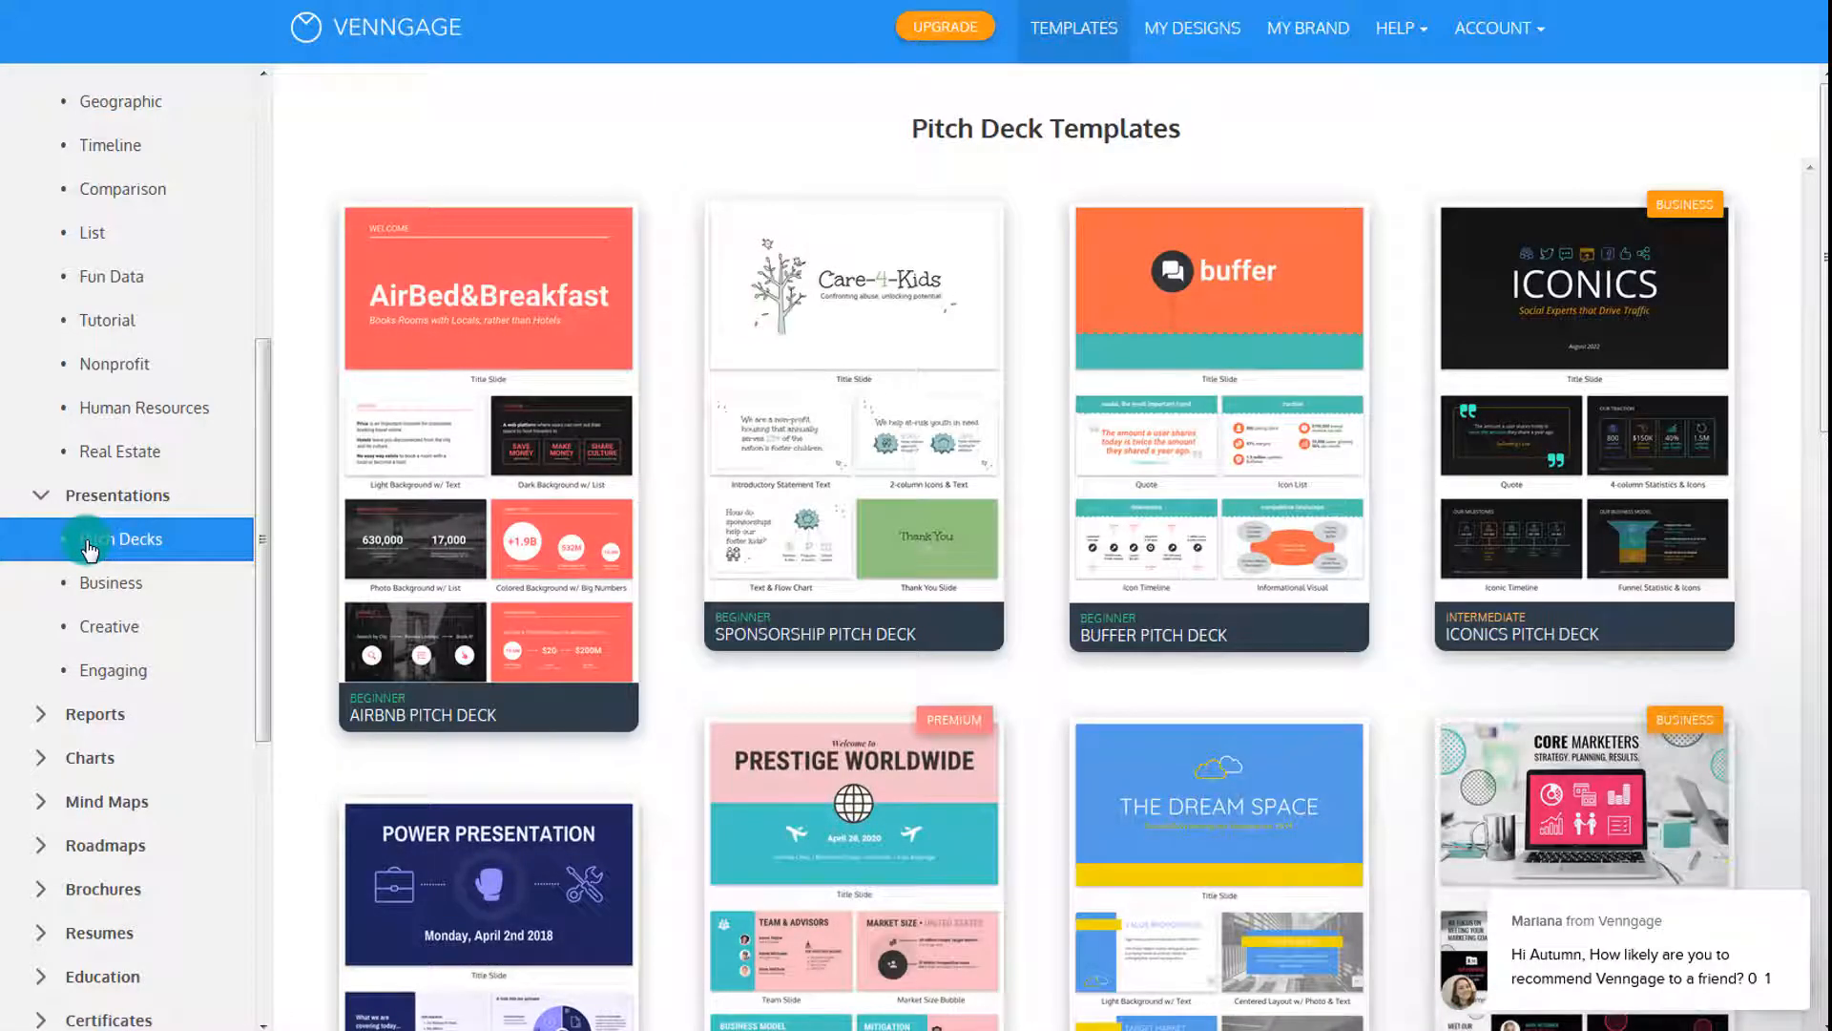
left_click(105, 592)
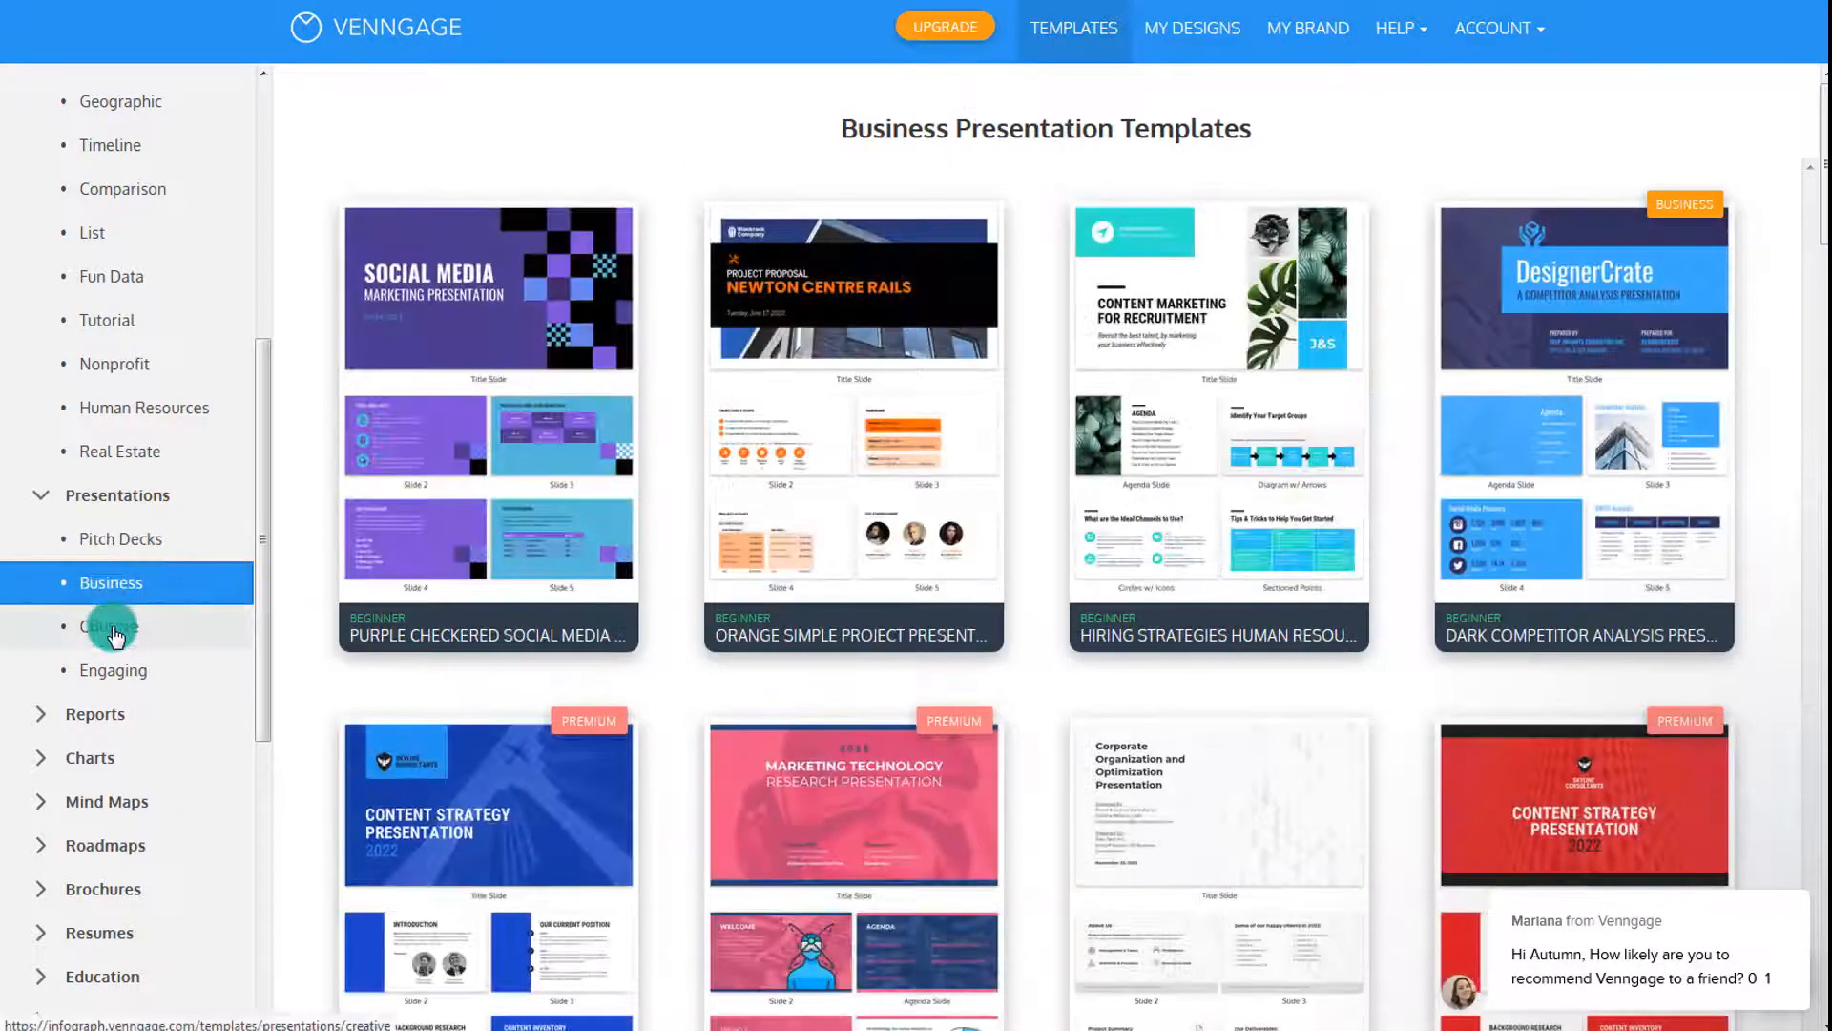
left_click(111, 628)
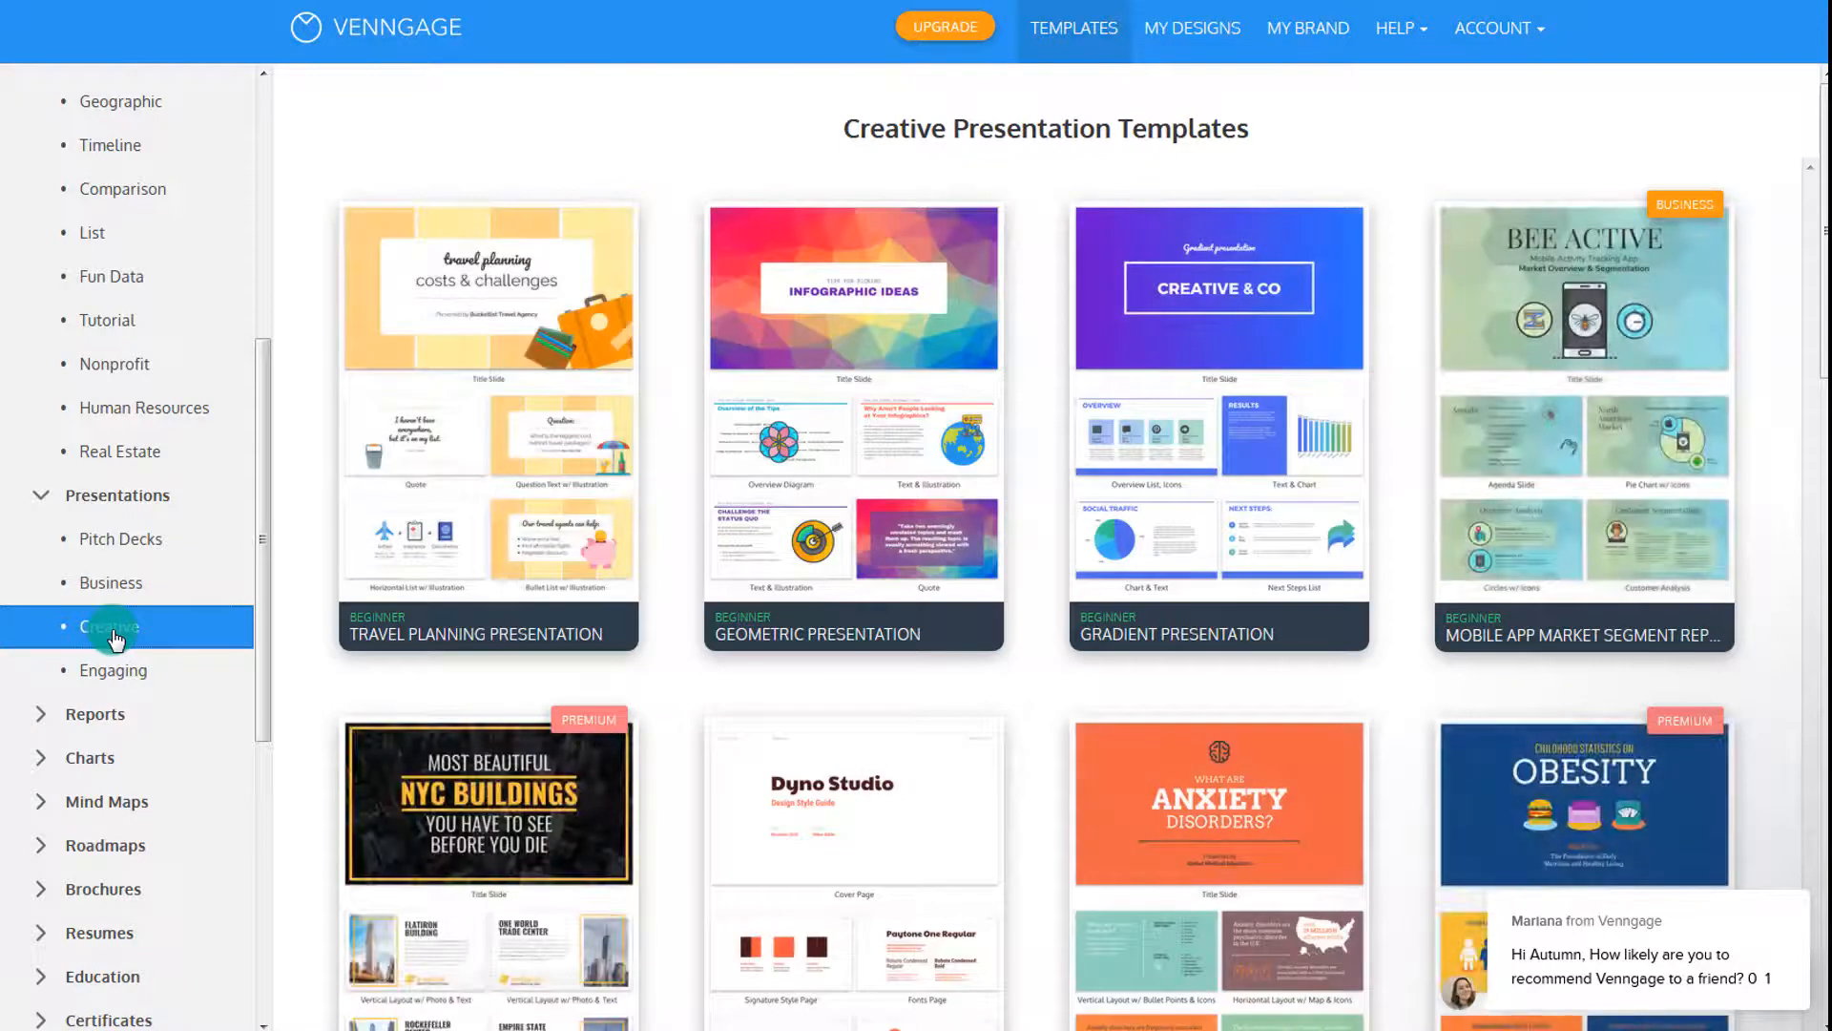
Expand the Reports category and look through the Annual report templates
scroll(134, 603, "down", 3)
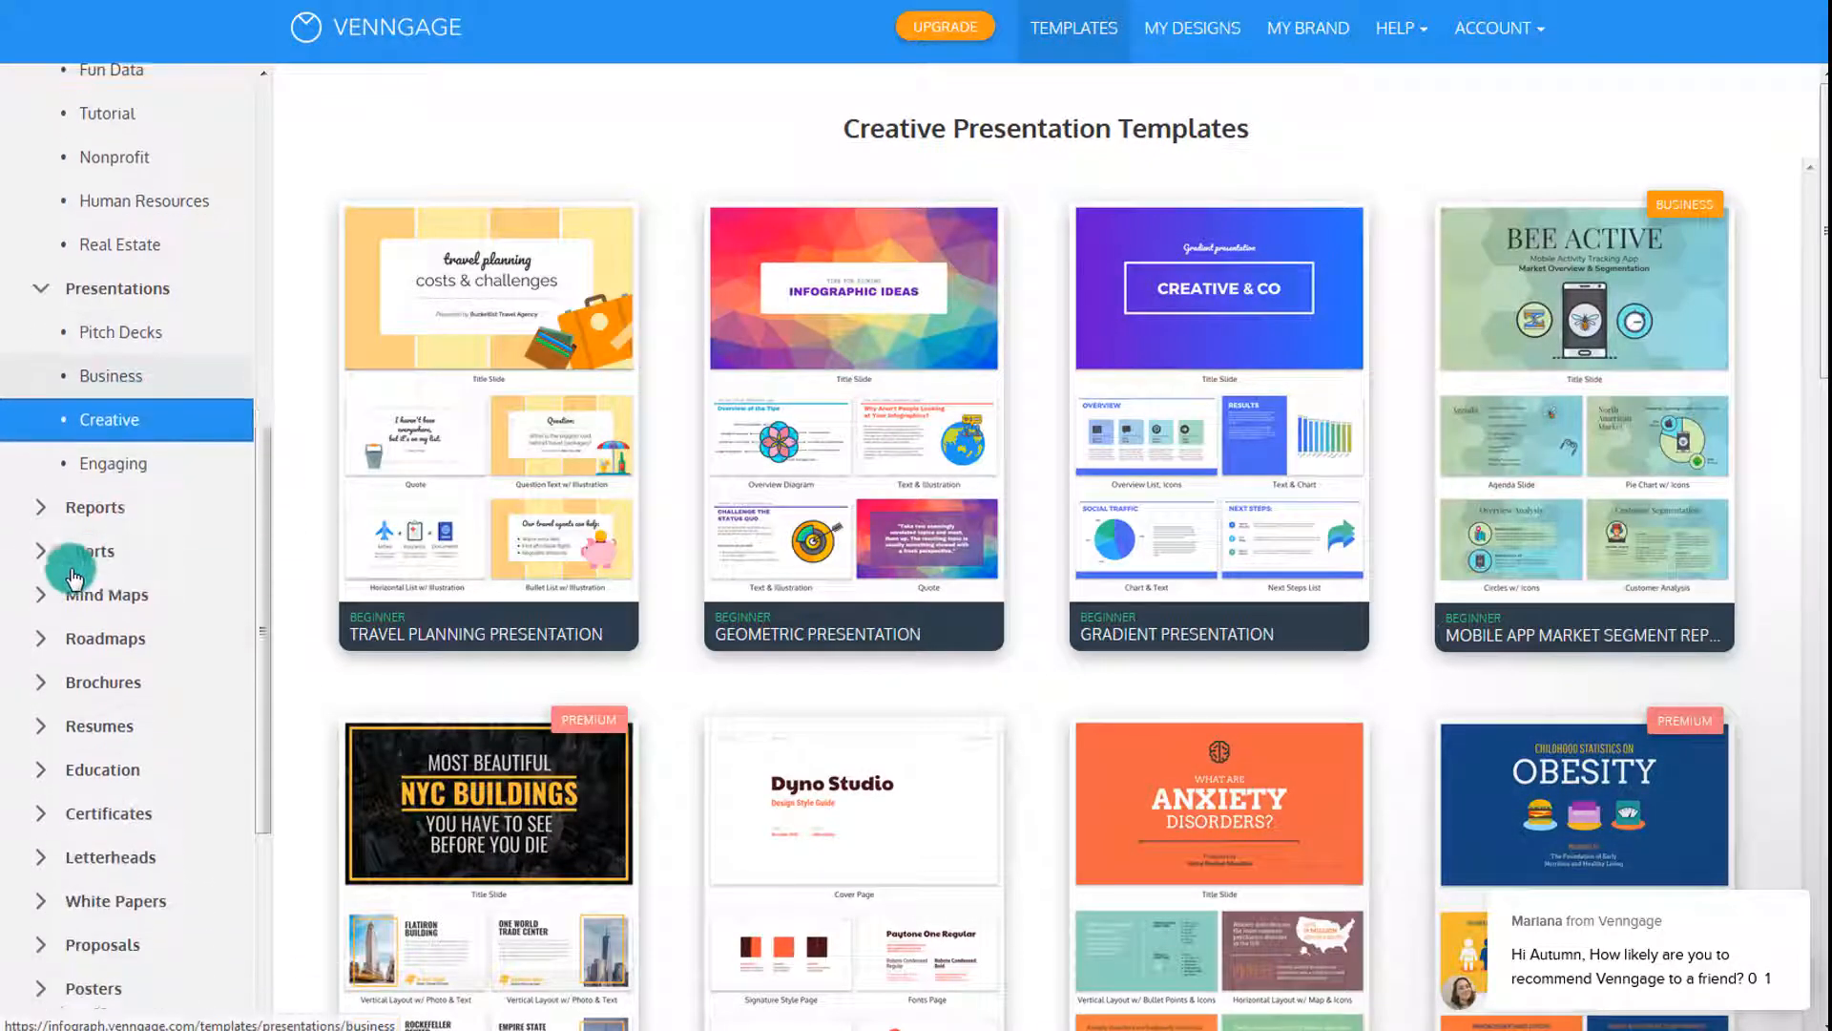
left_click(41, 489)
left_click(116, 536)
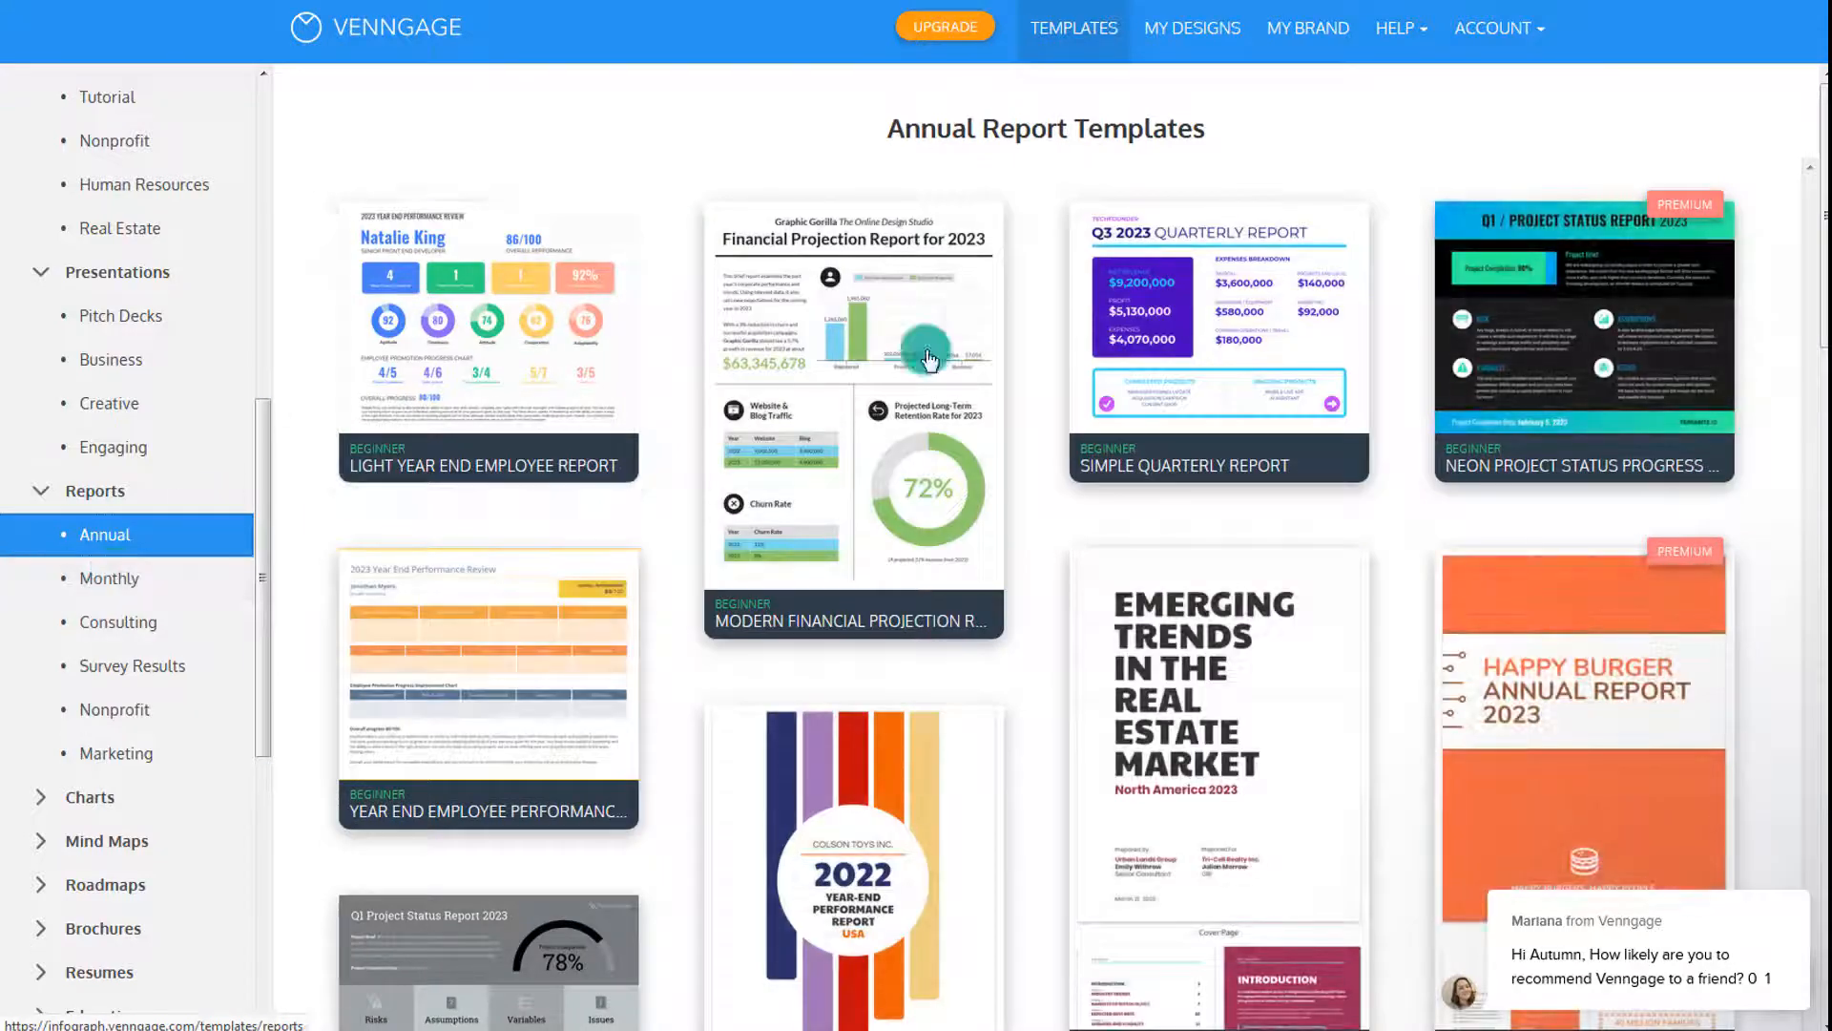
scroll(103, 734, "down", 2)
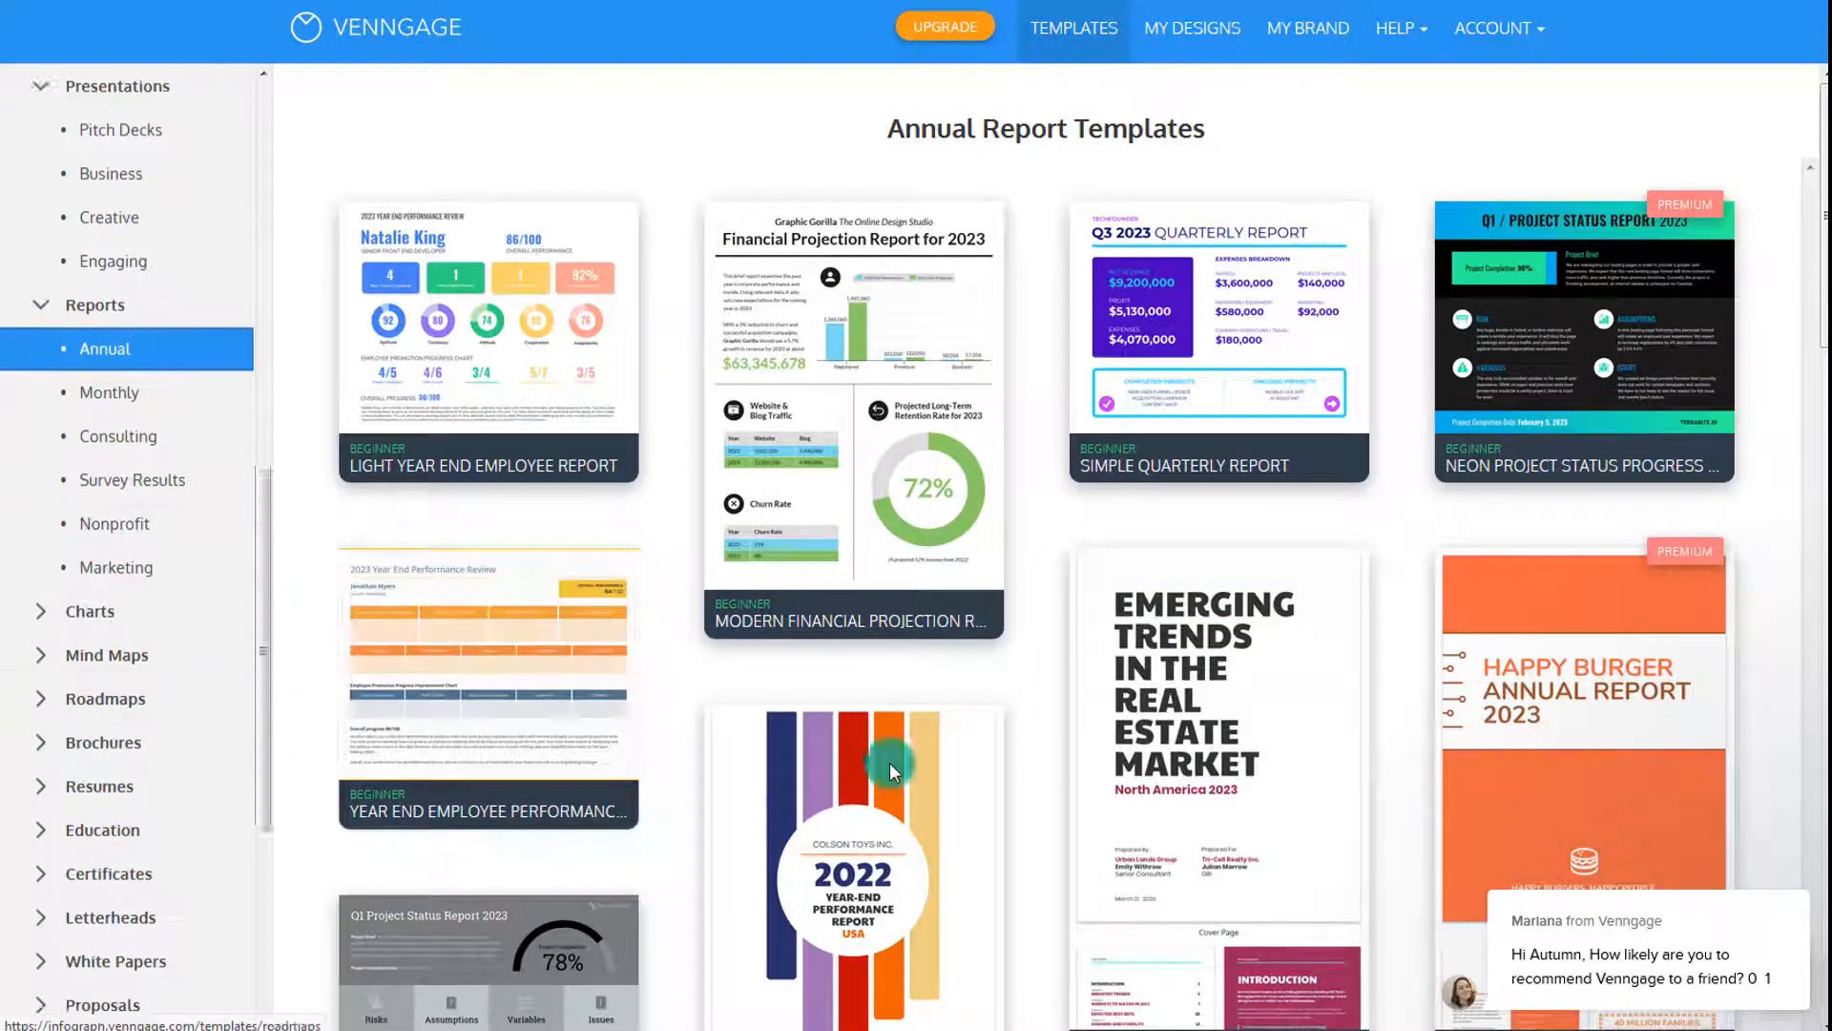
scroll(890, 763, "down", 10)
scroll(889, 763, "up", 10)
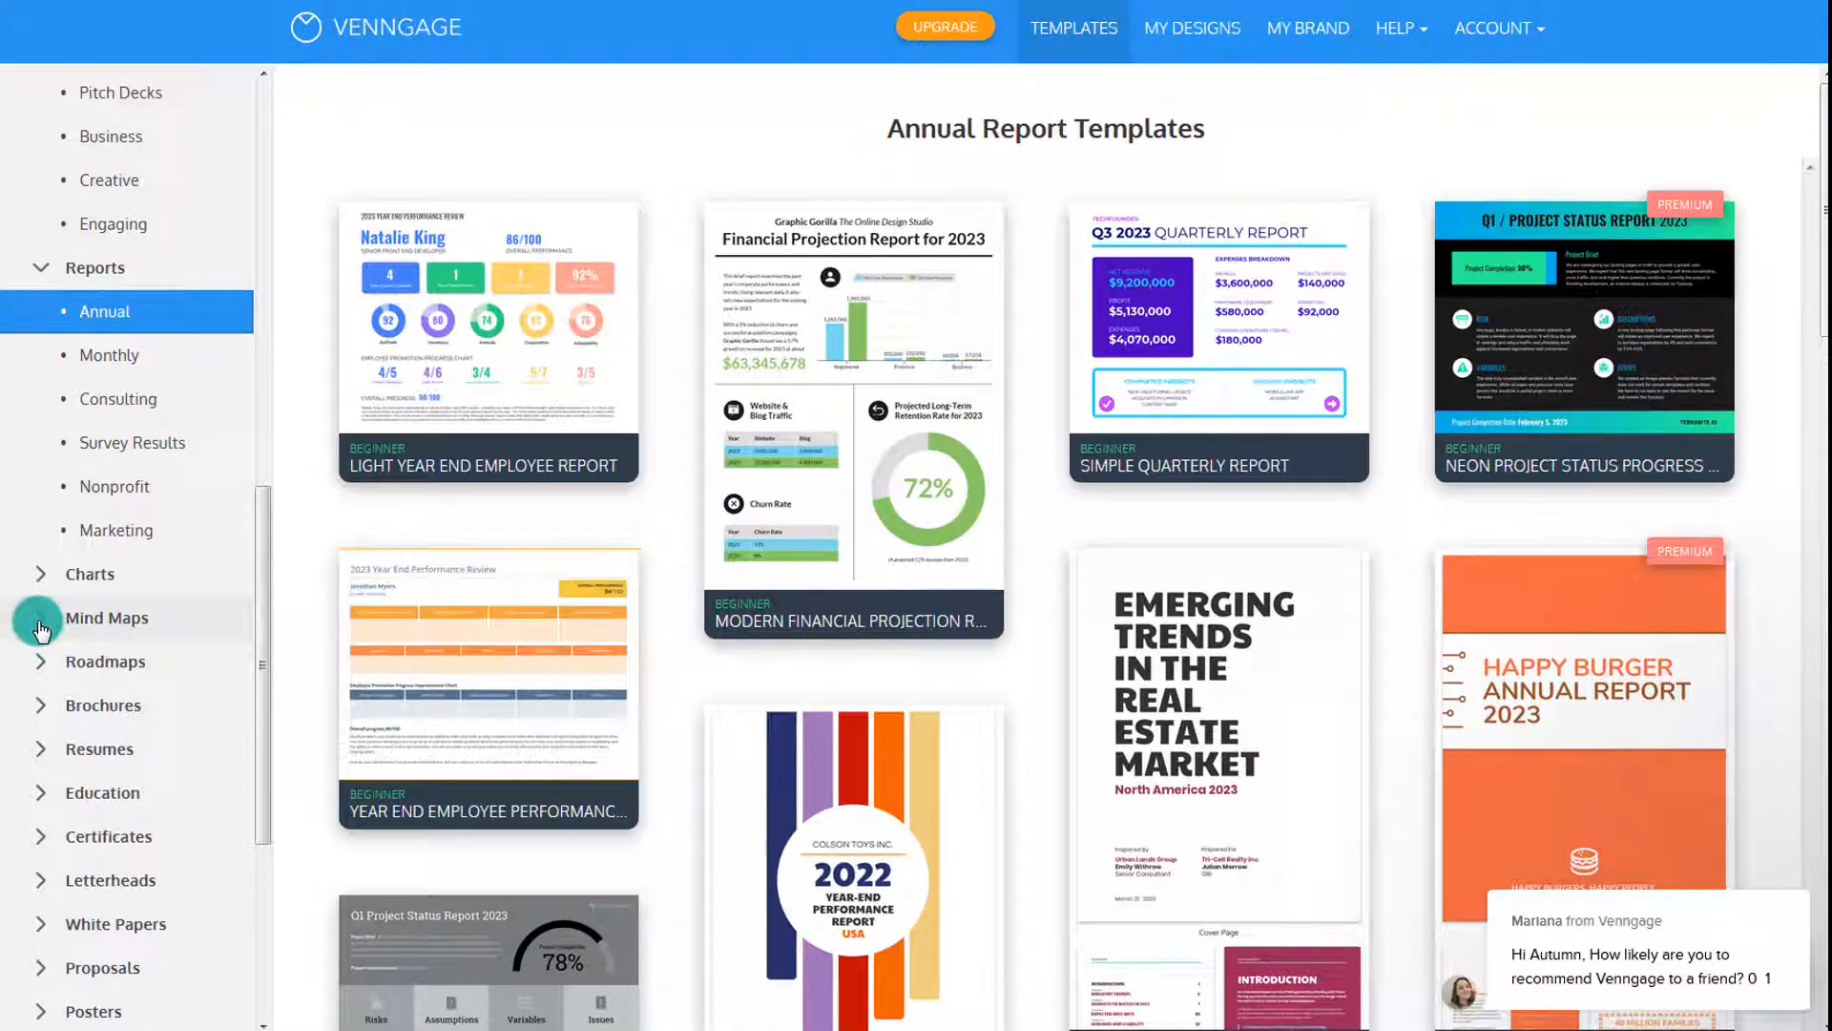
Expand the Mind Maps category and view its Business and Simple templates
left_click(41, 622)
left_click(108, 677)
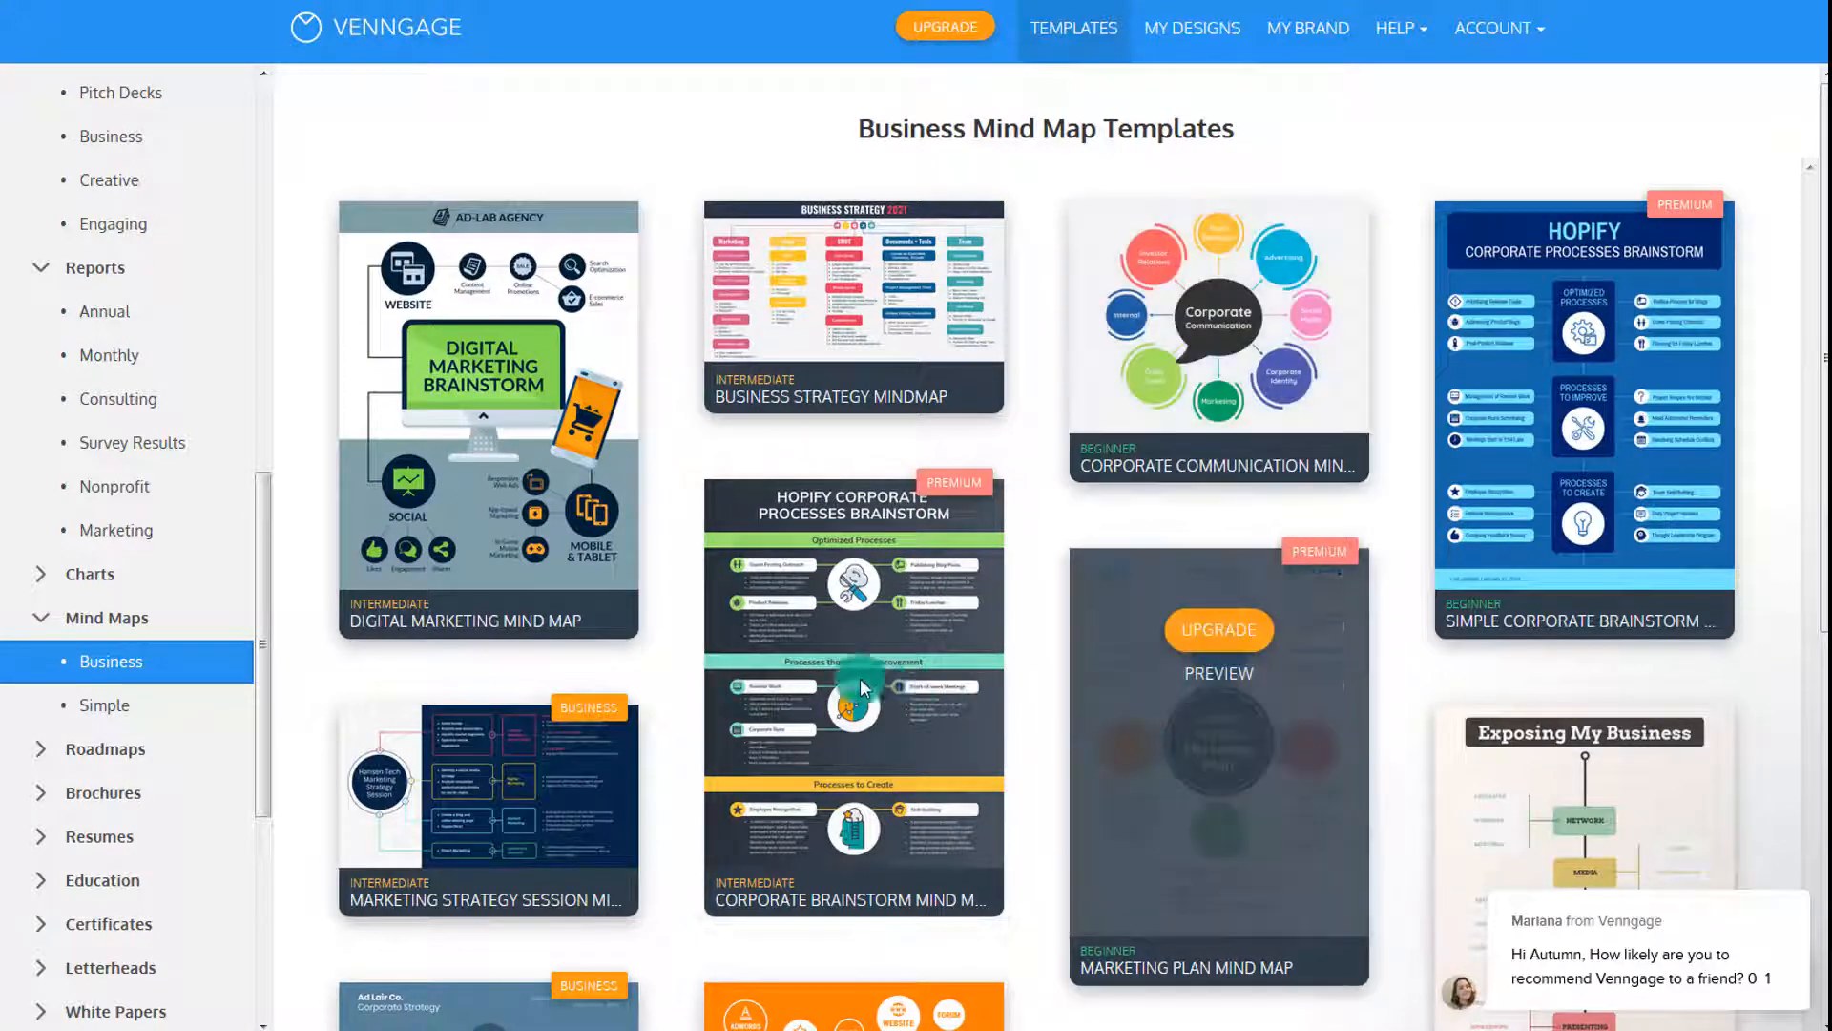
scroll(864, 687, "down", 5)
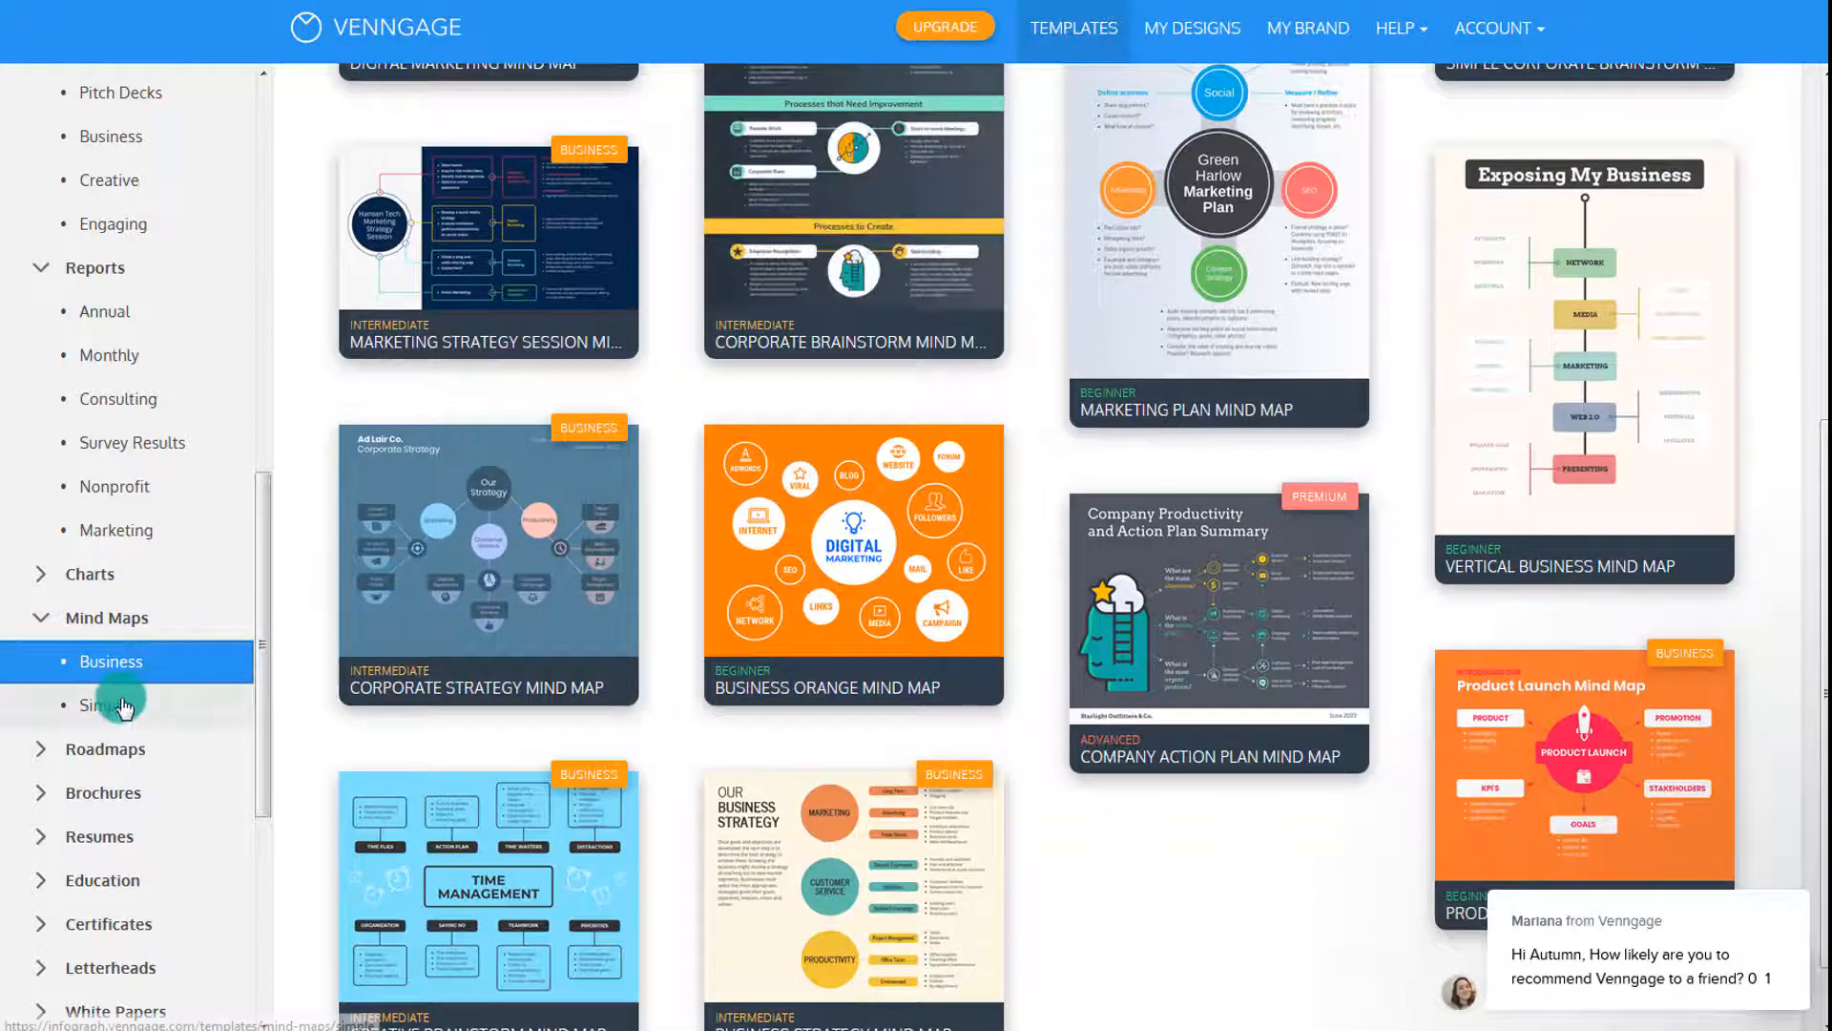
left_click(121, 707)
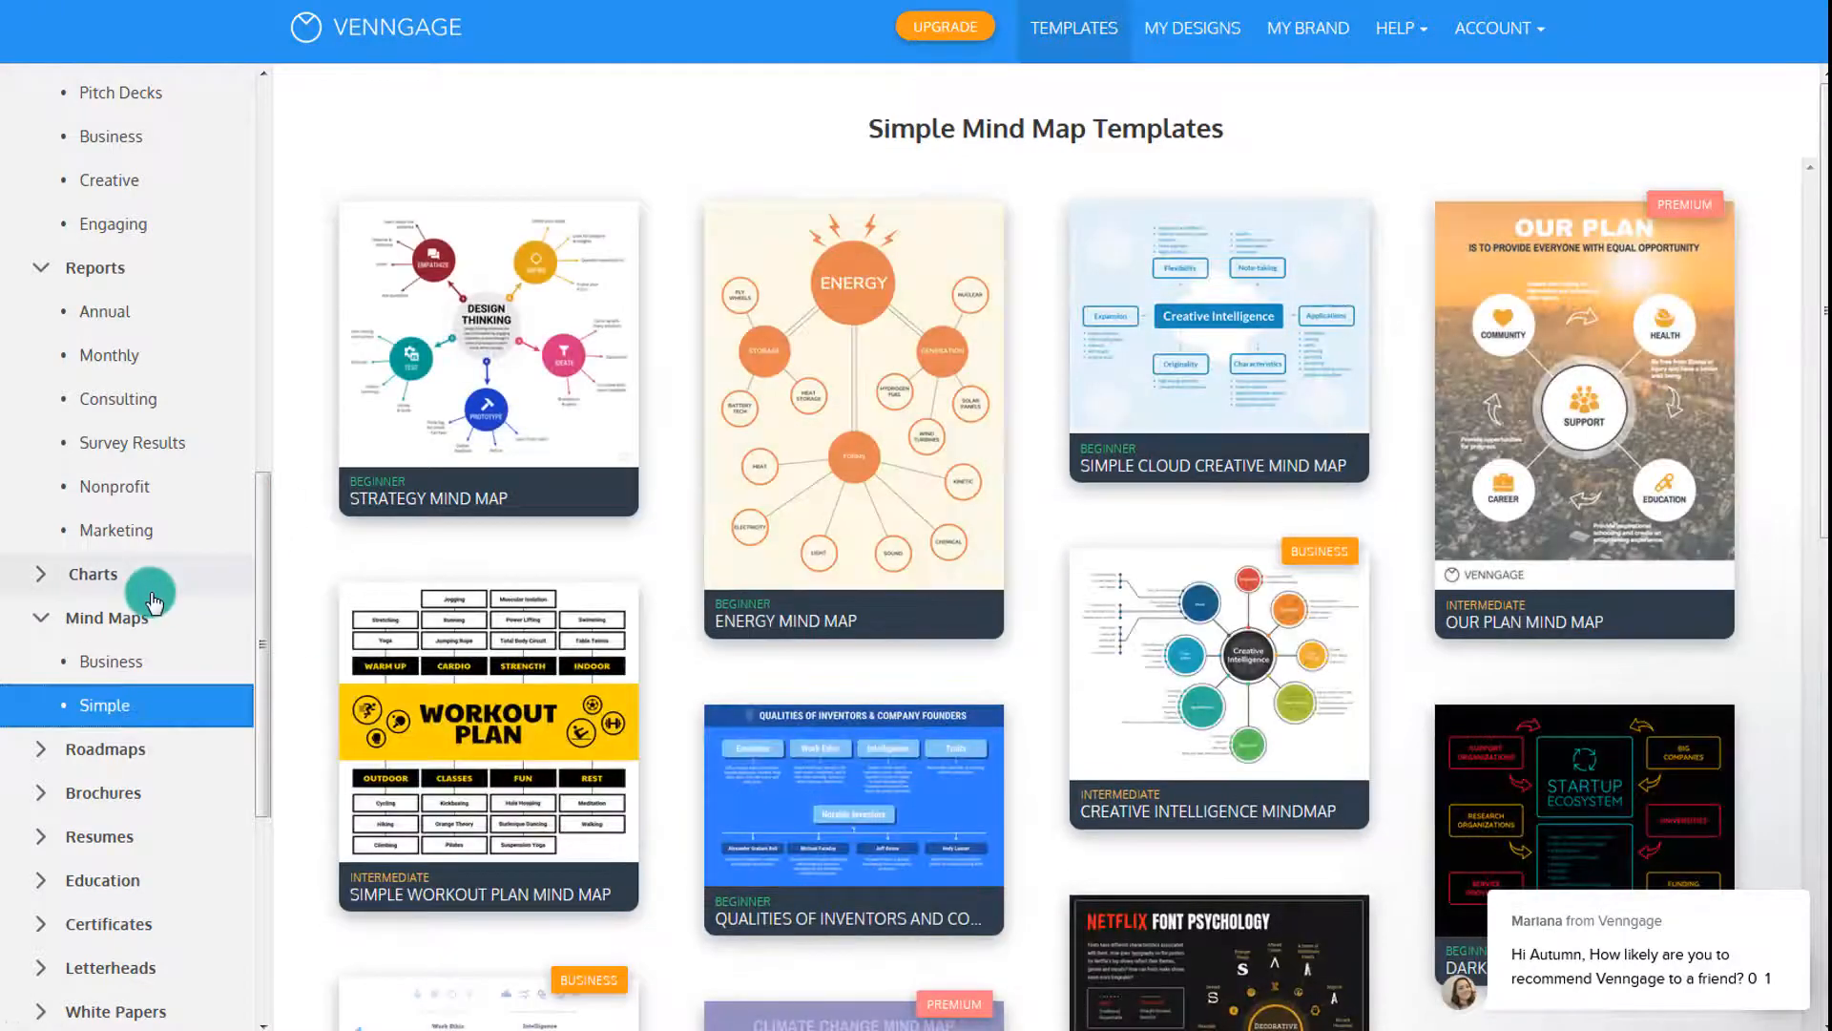
Expand the Resumes category and view the Professional resume templates
scroll(153, 601, "down", 5)
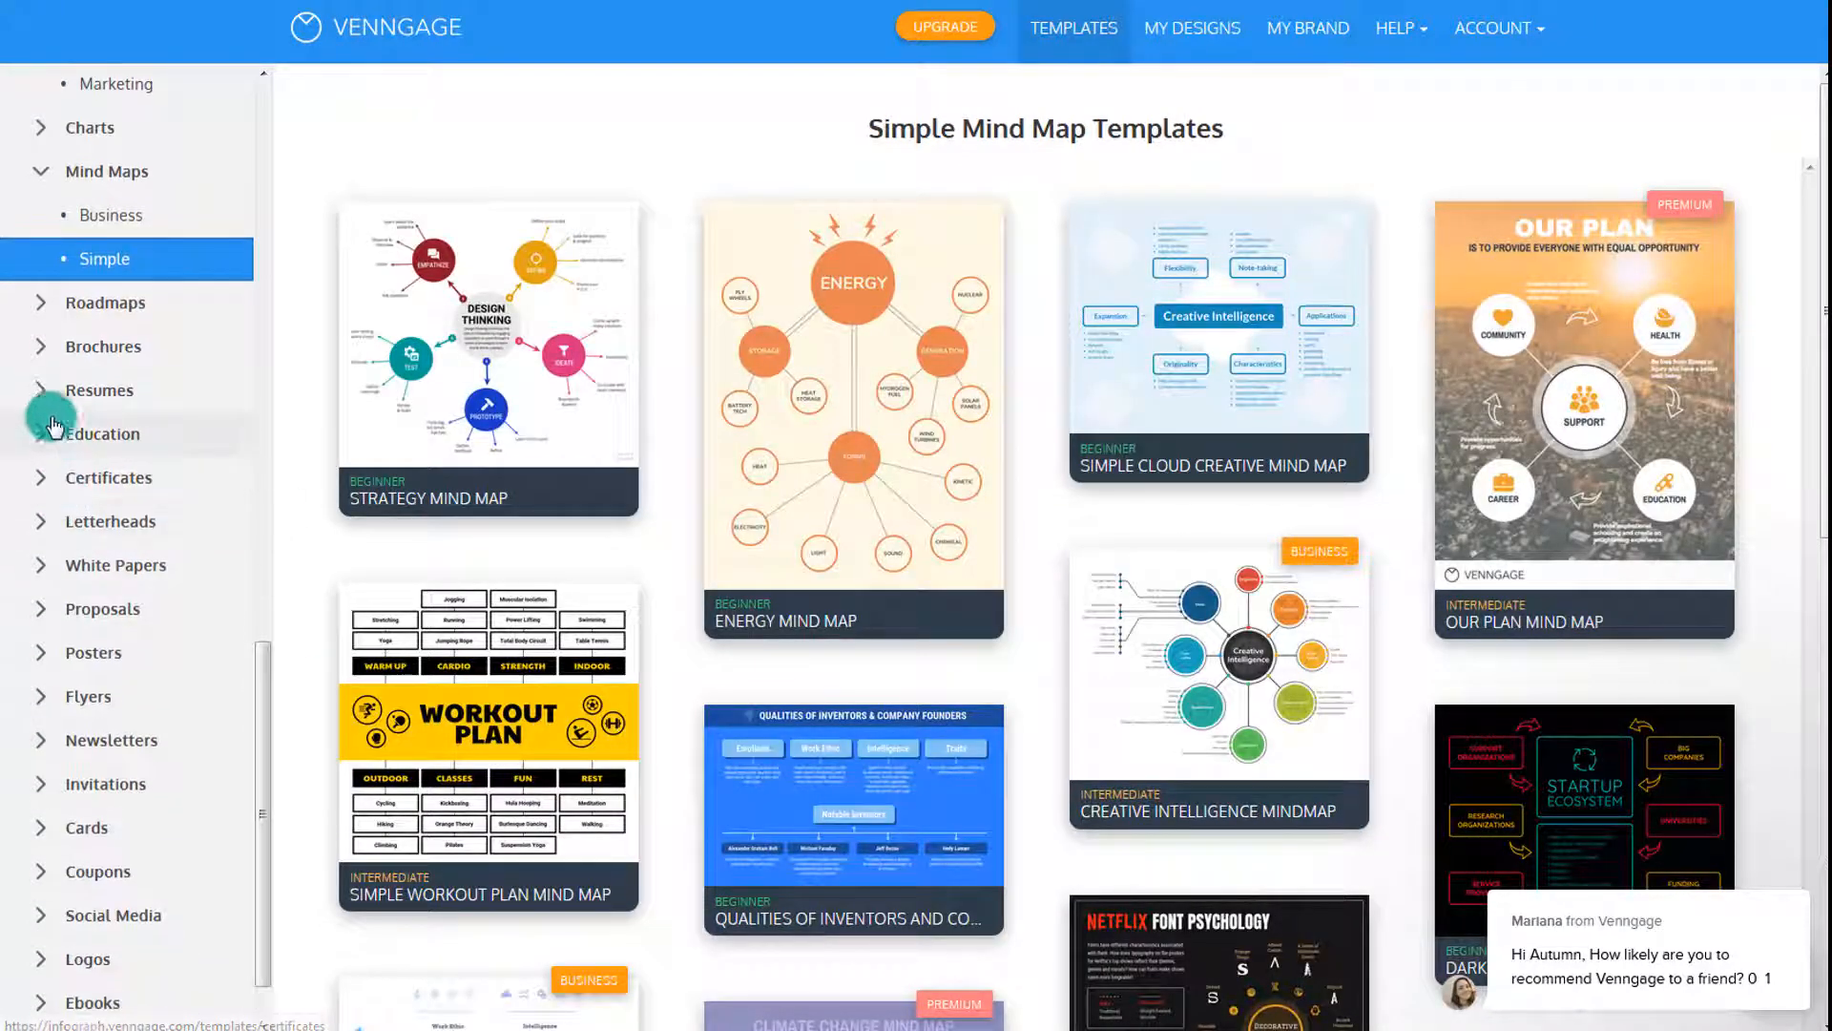
left_click(44, 393)
left_click(143, 439)
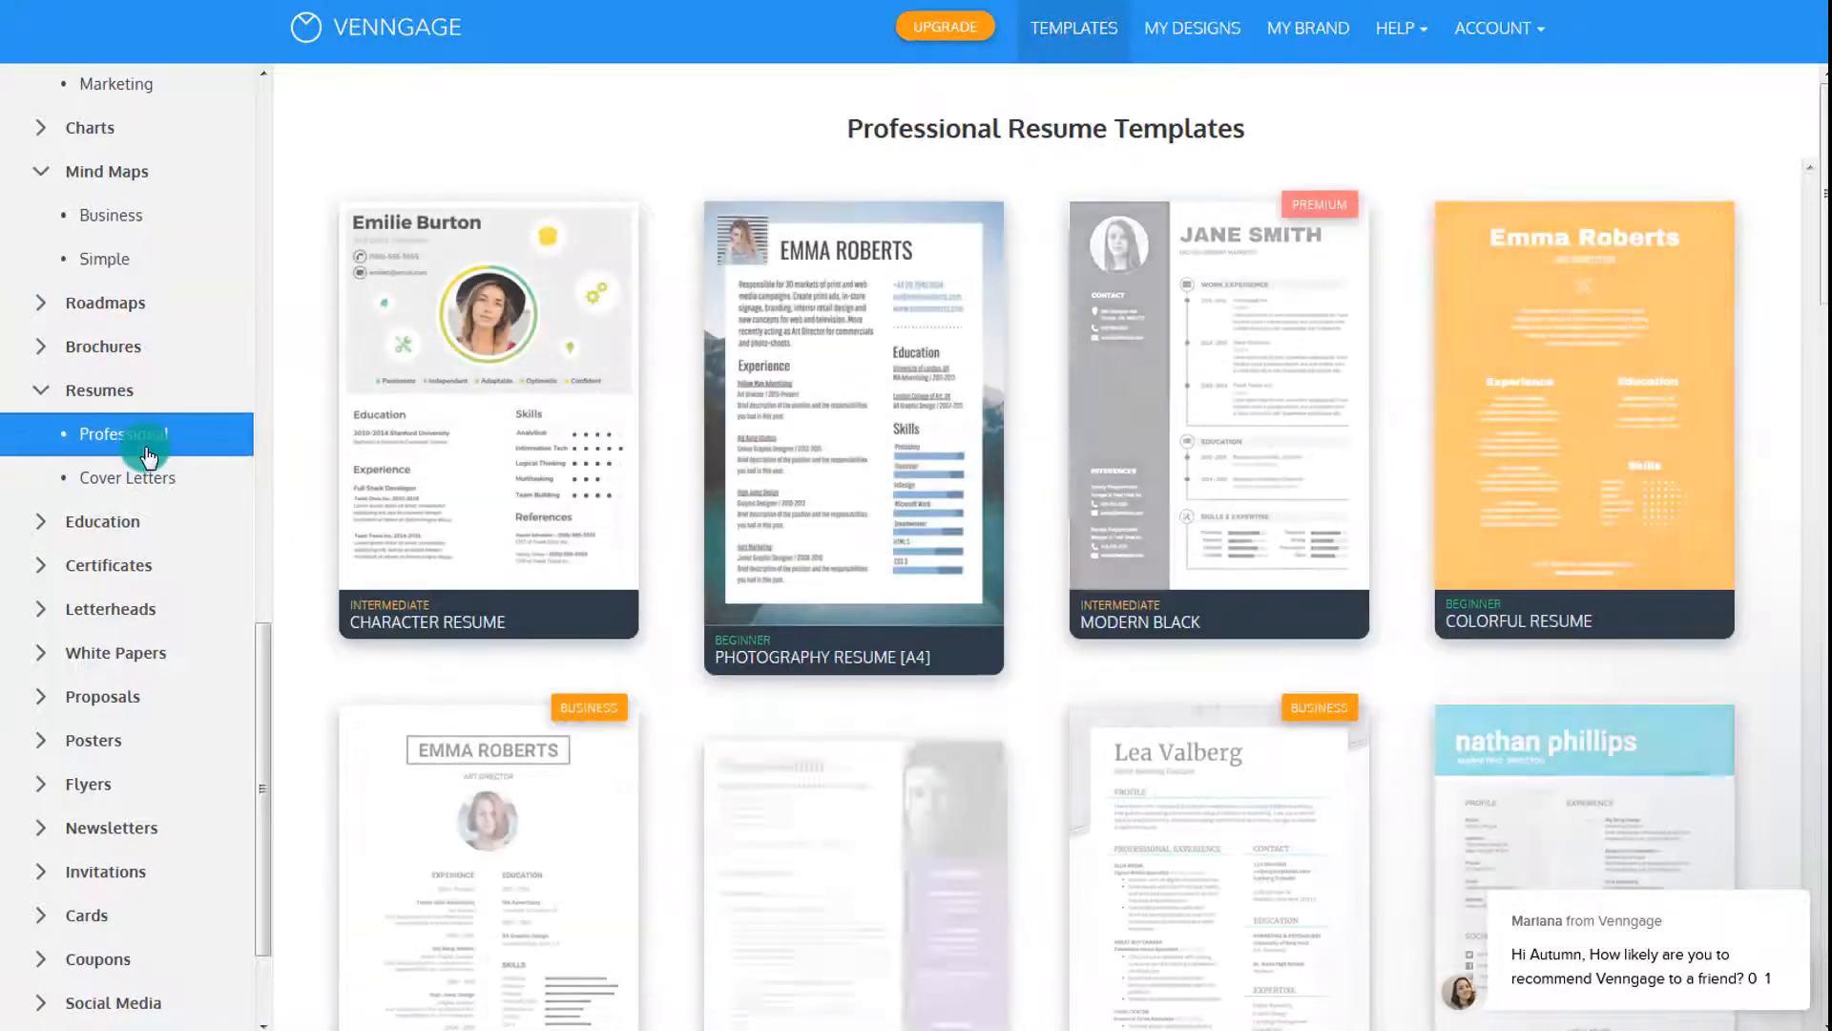
mouse_move(996, 504)
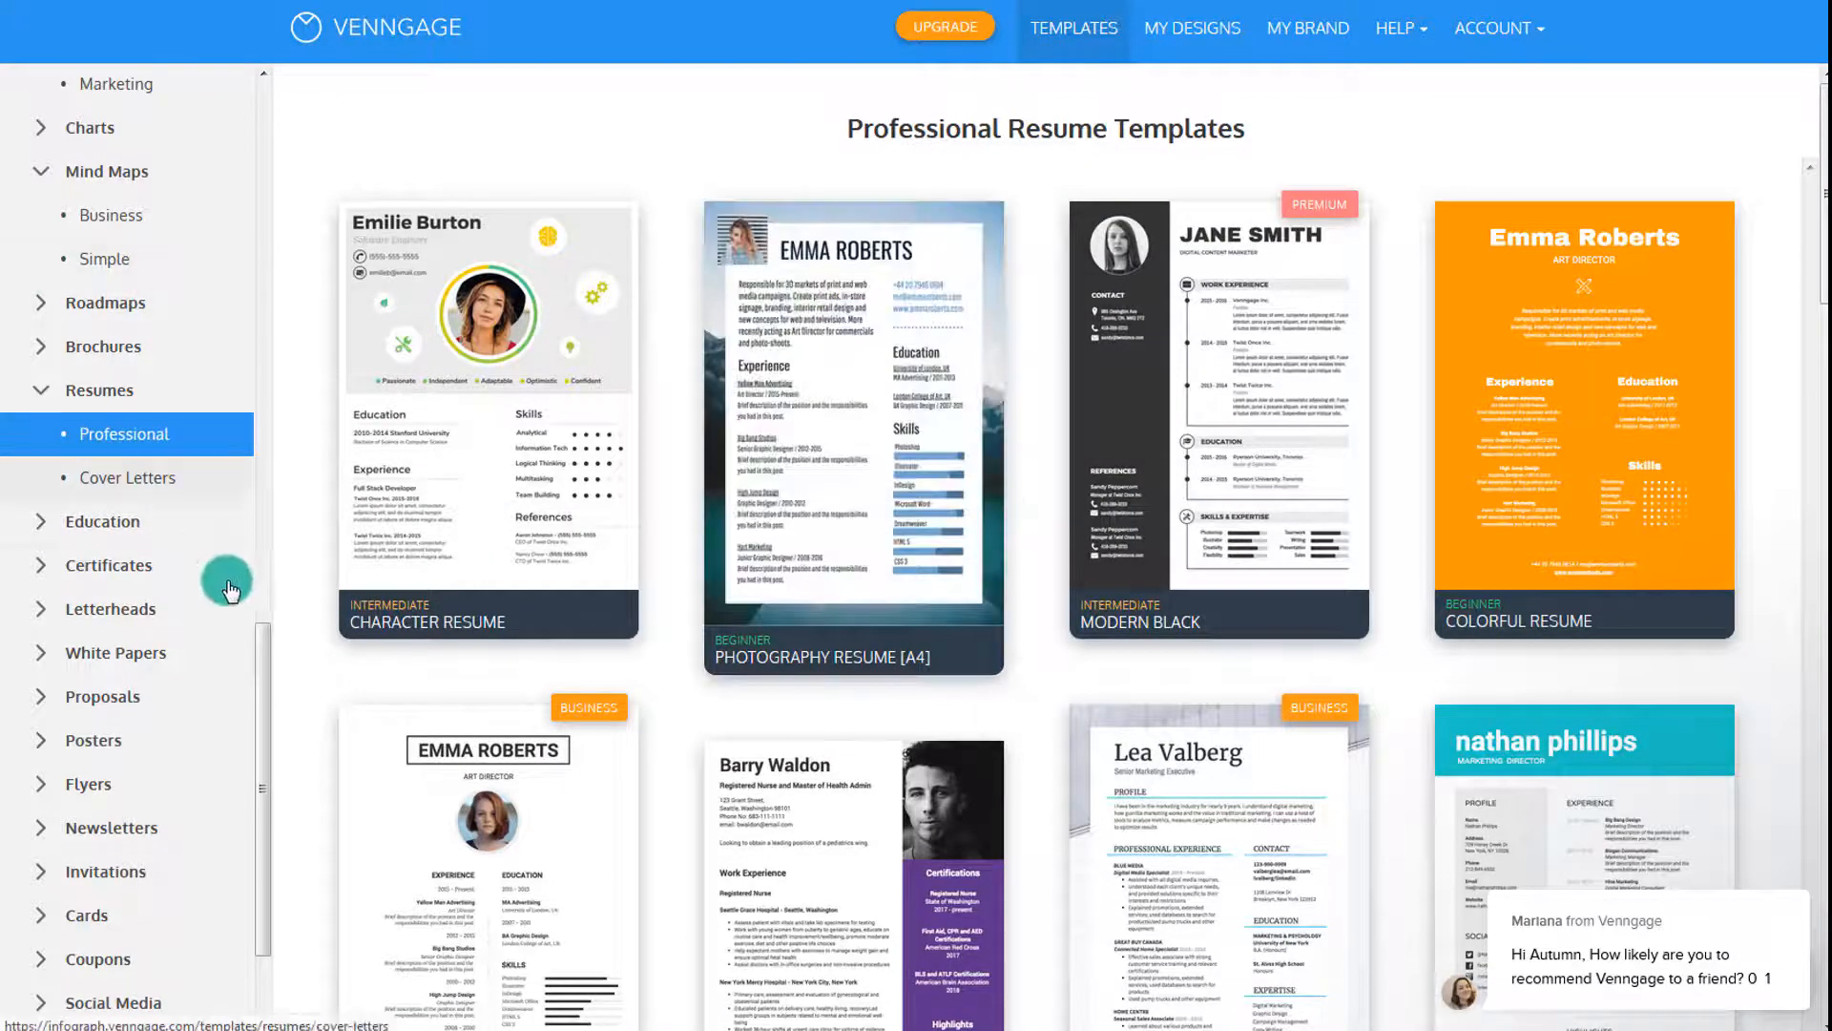
Expand the Flyers category and view the Business flyer templates
scroll(191, 674, "down", 3)
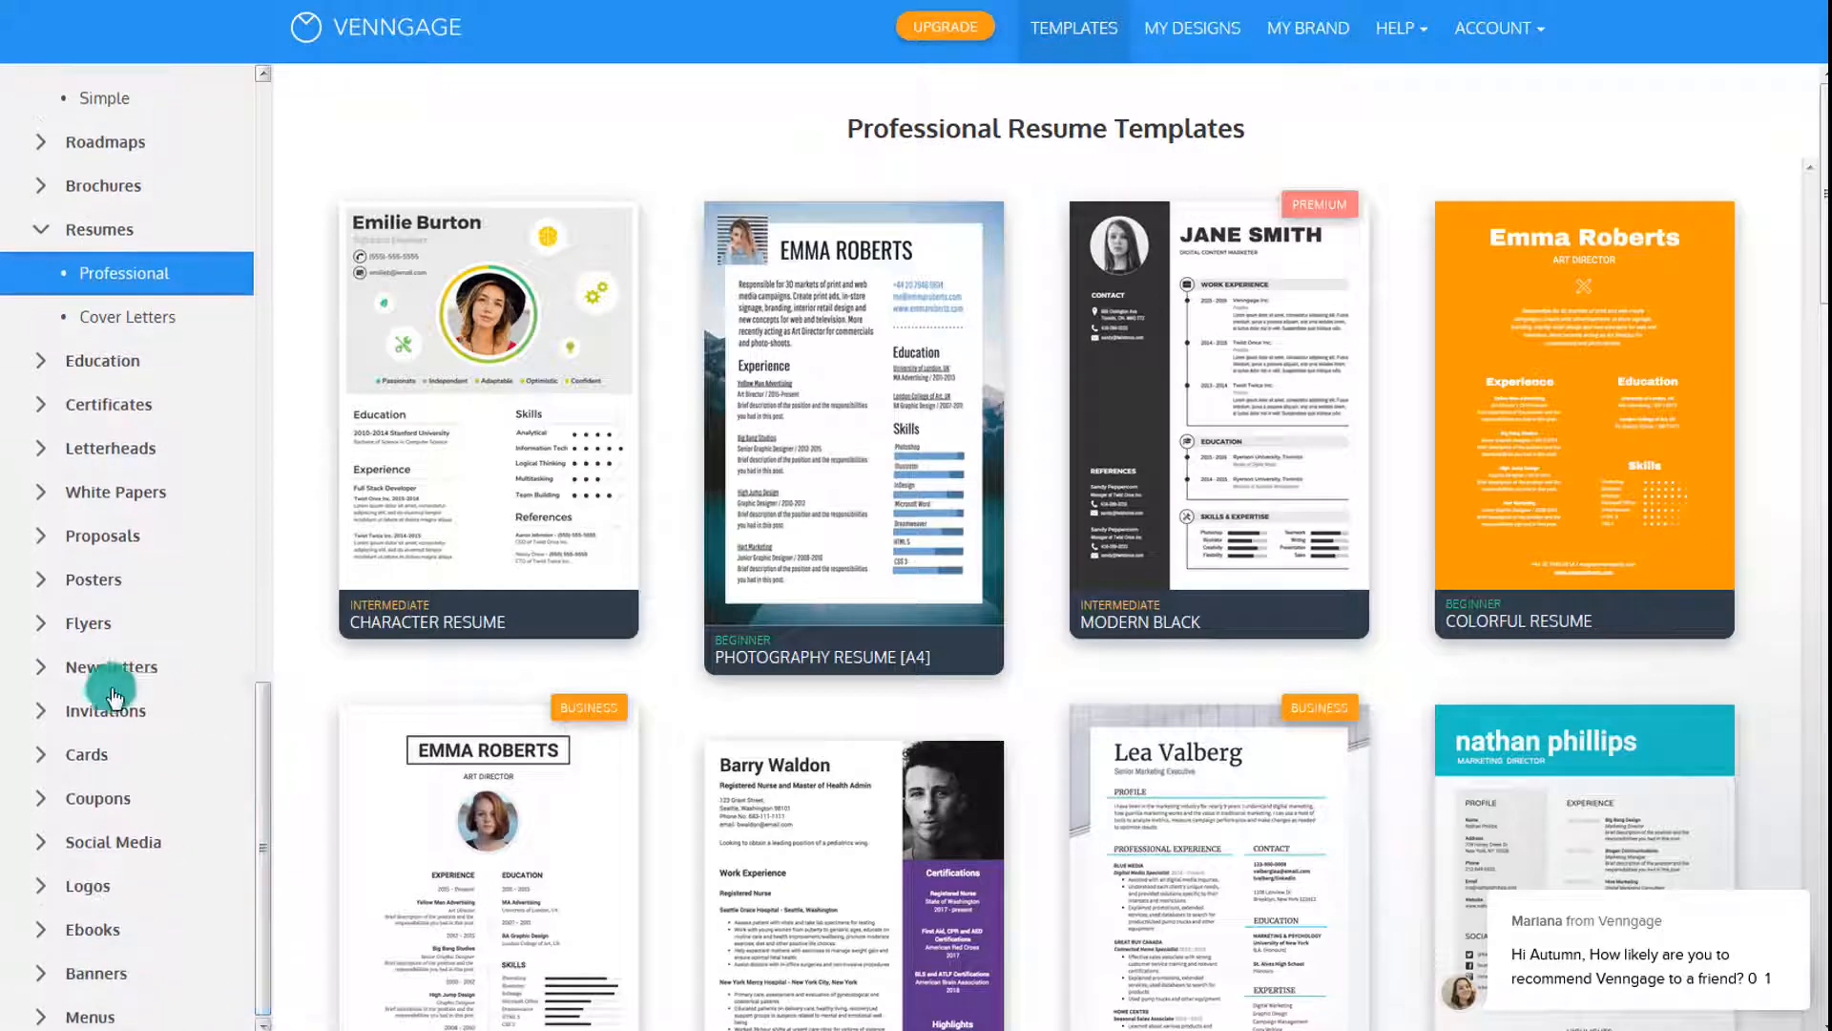
left_click(105, 624)
left_click(101, 685)
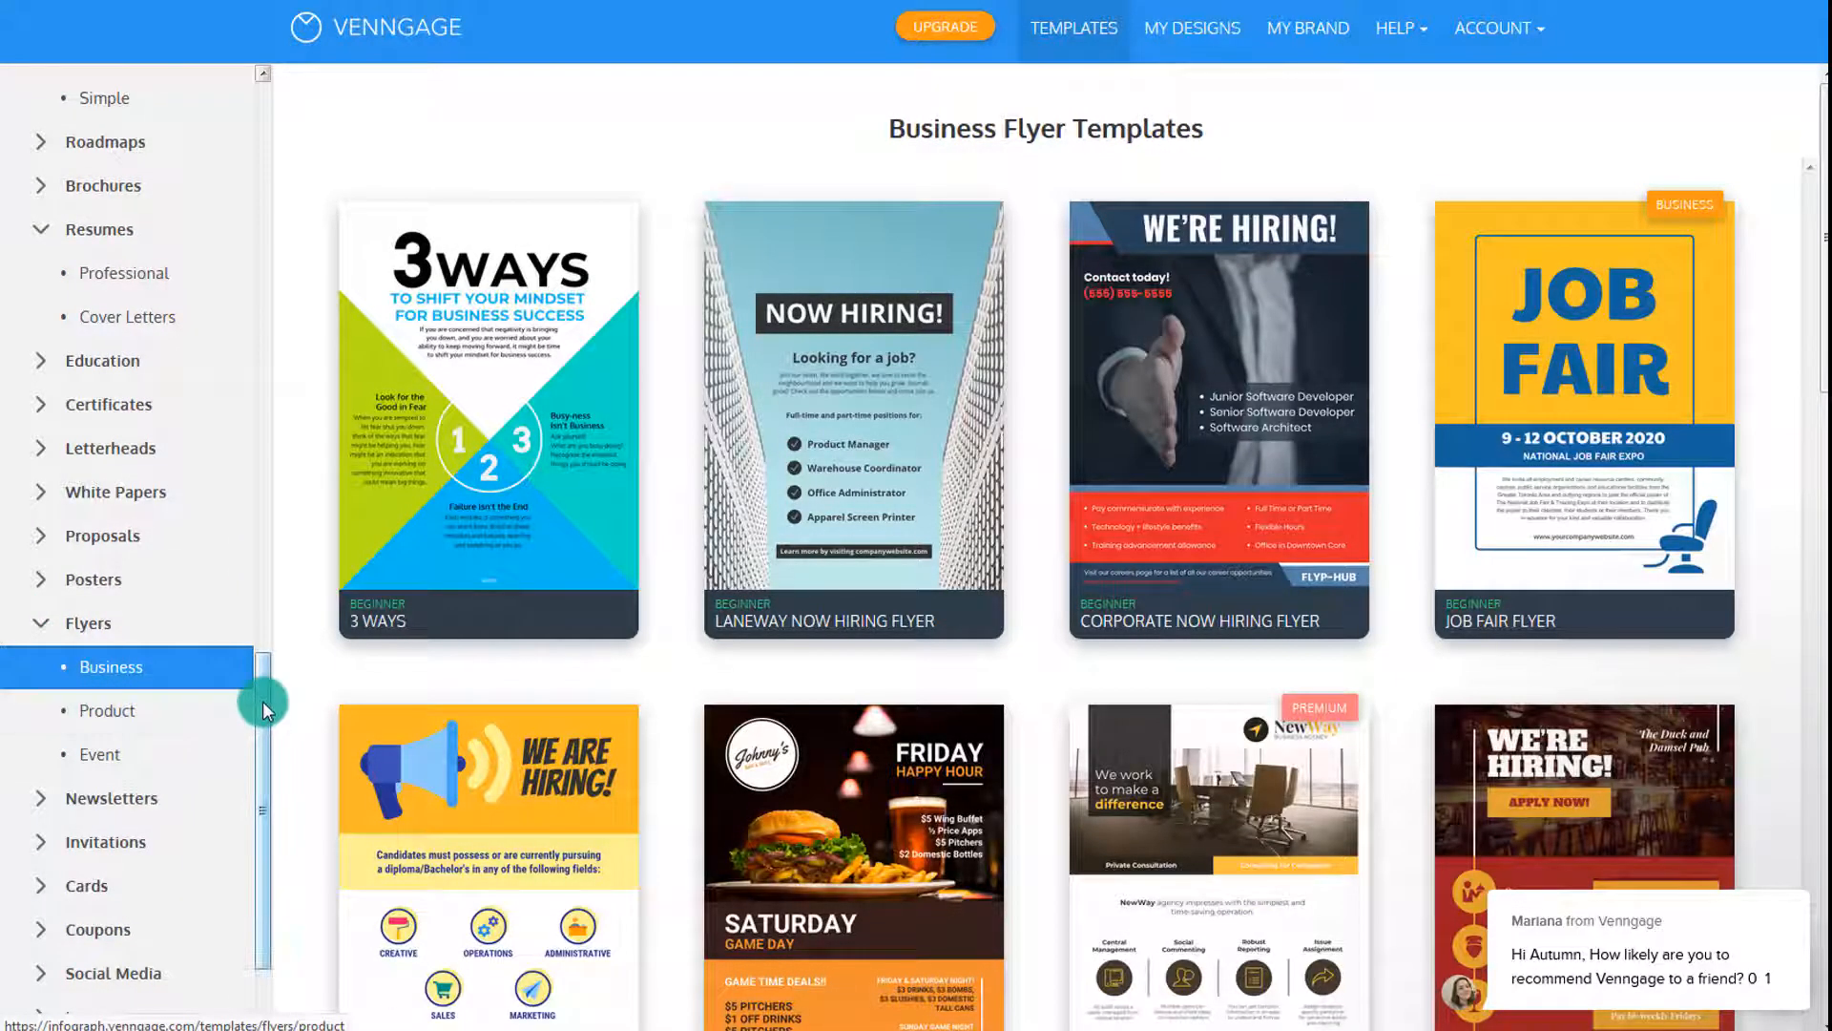
Find the Social Media and Google Rankings template among the Informational infographics and create a design from it
left_click_drag(262, 700, 339, 213)
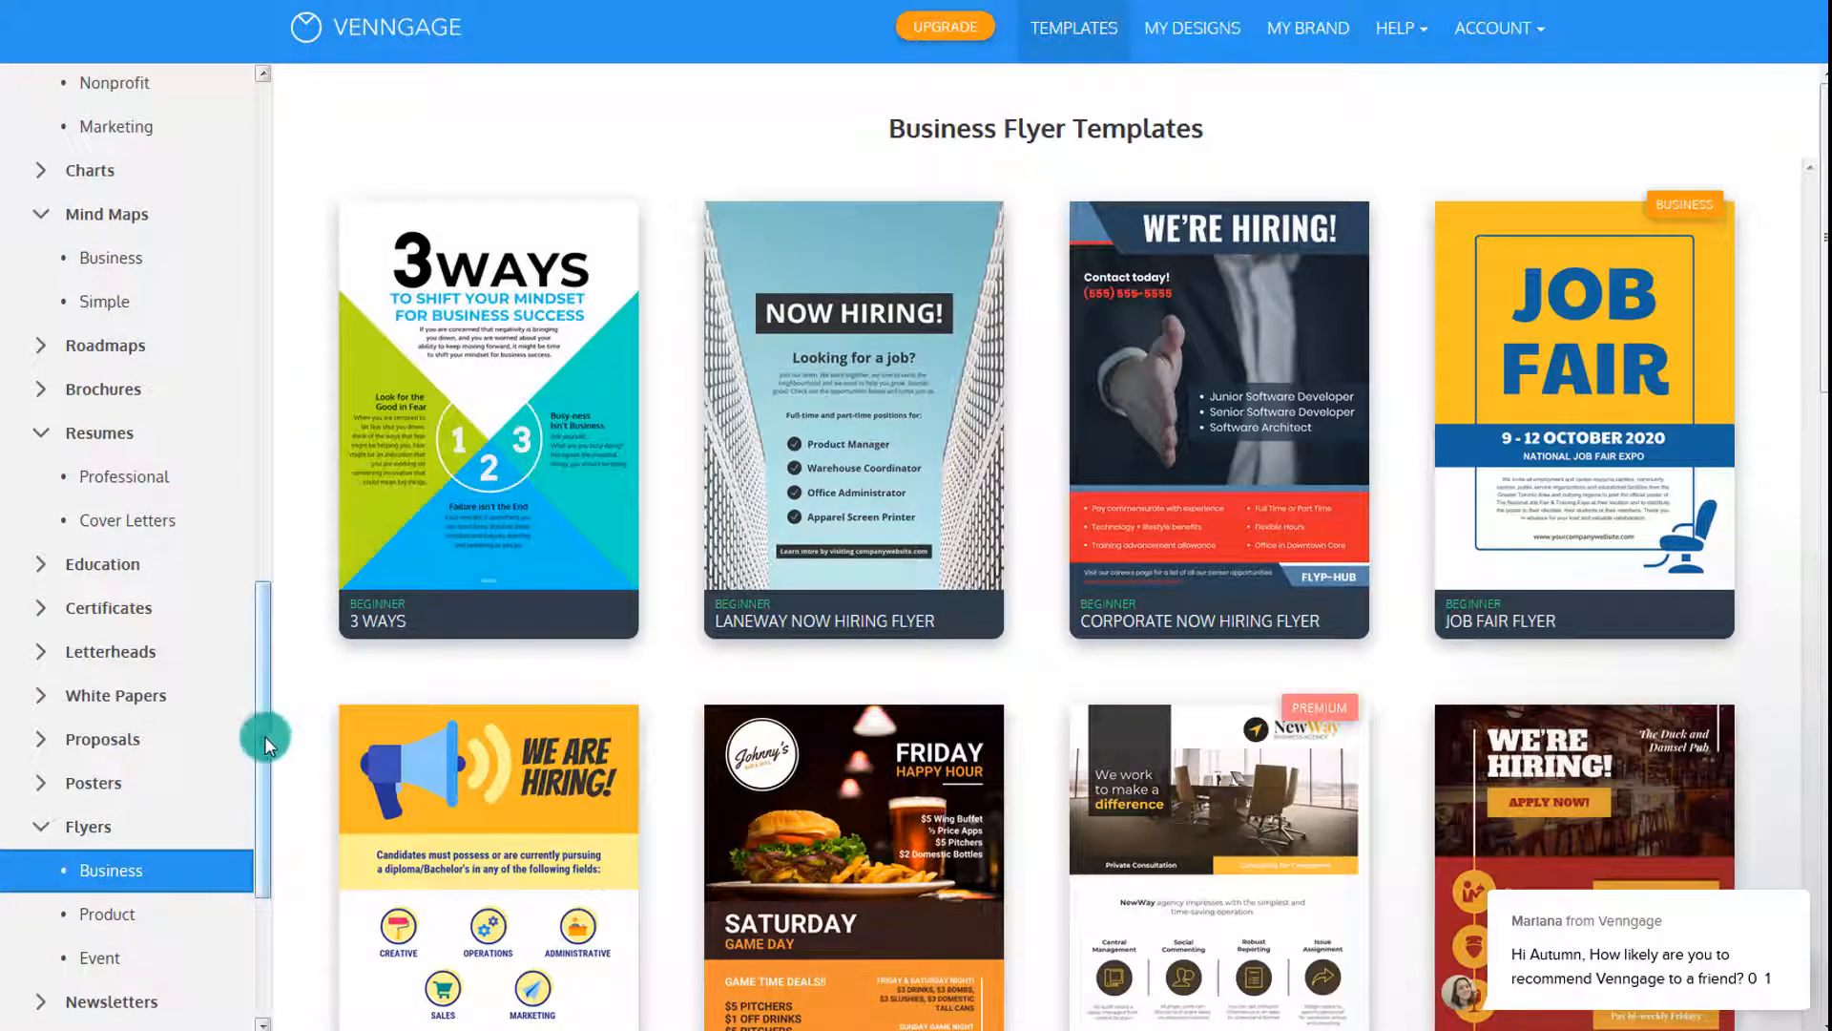
left_click_drag(265, 736, 300, 189)
mouse_move(461, 324)
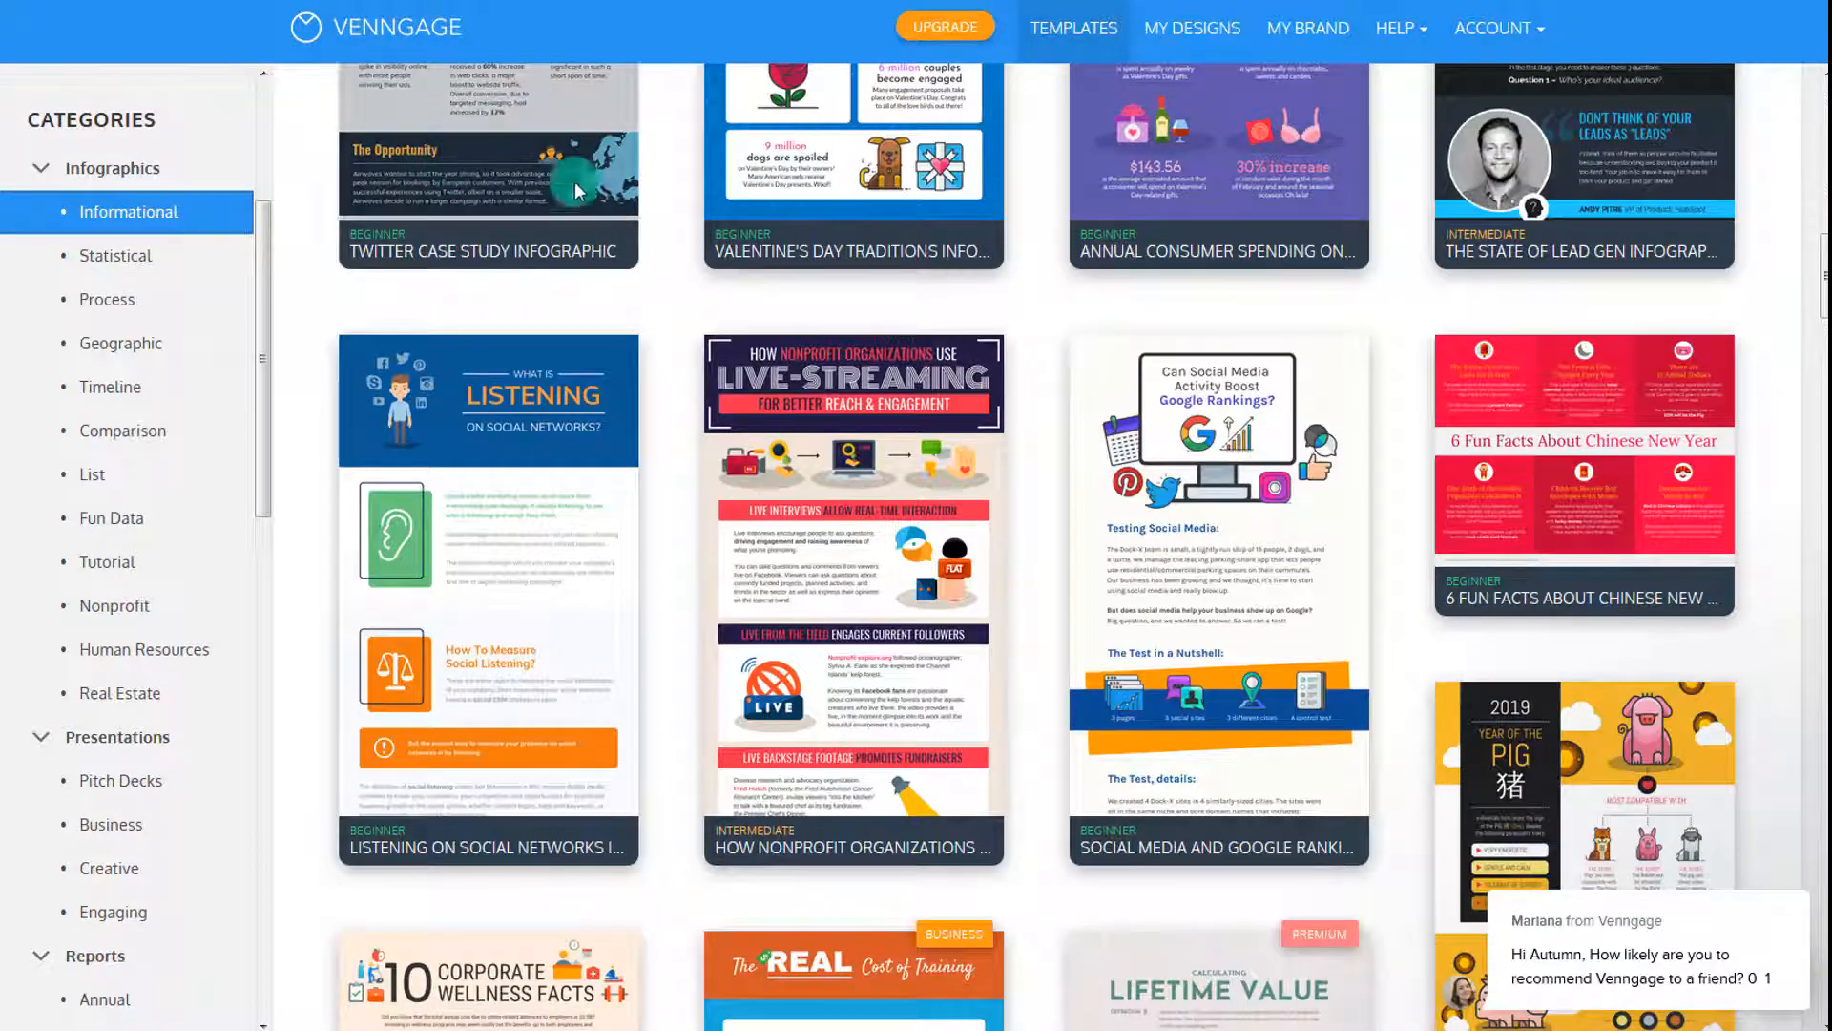
mouse_move(1217, 458)
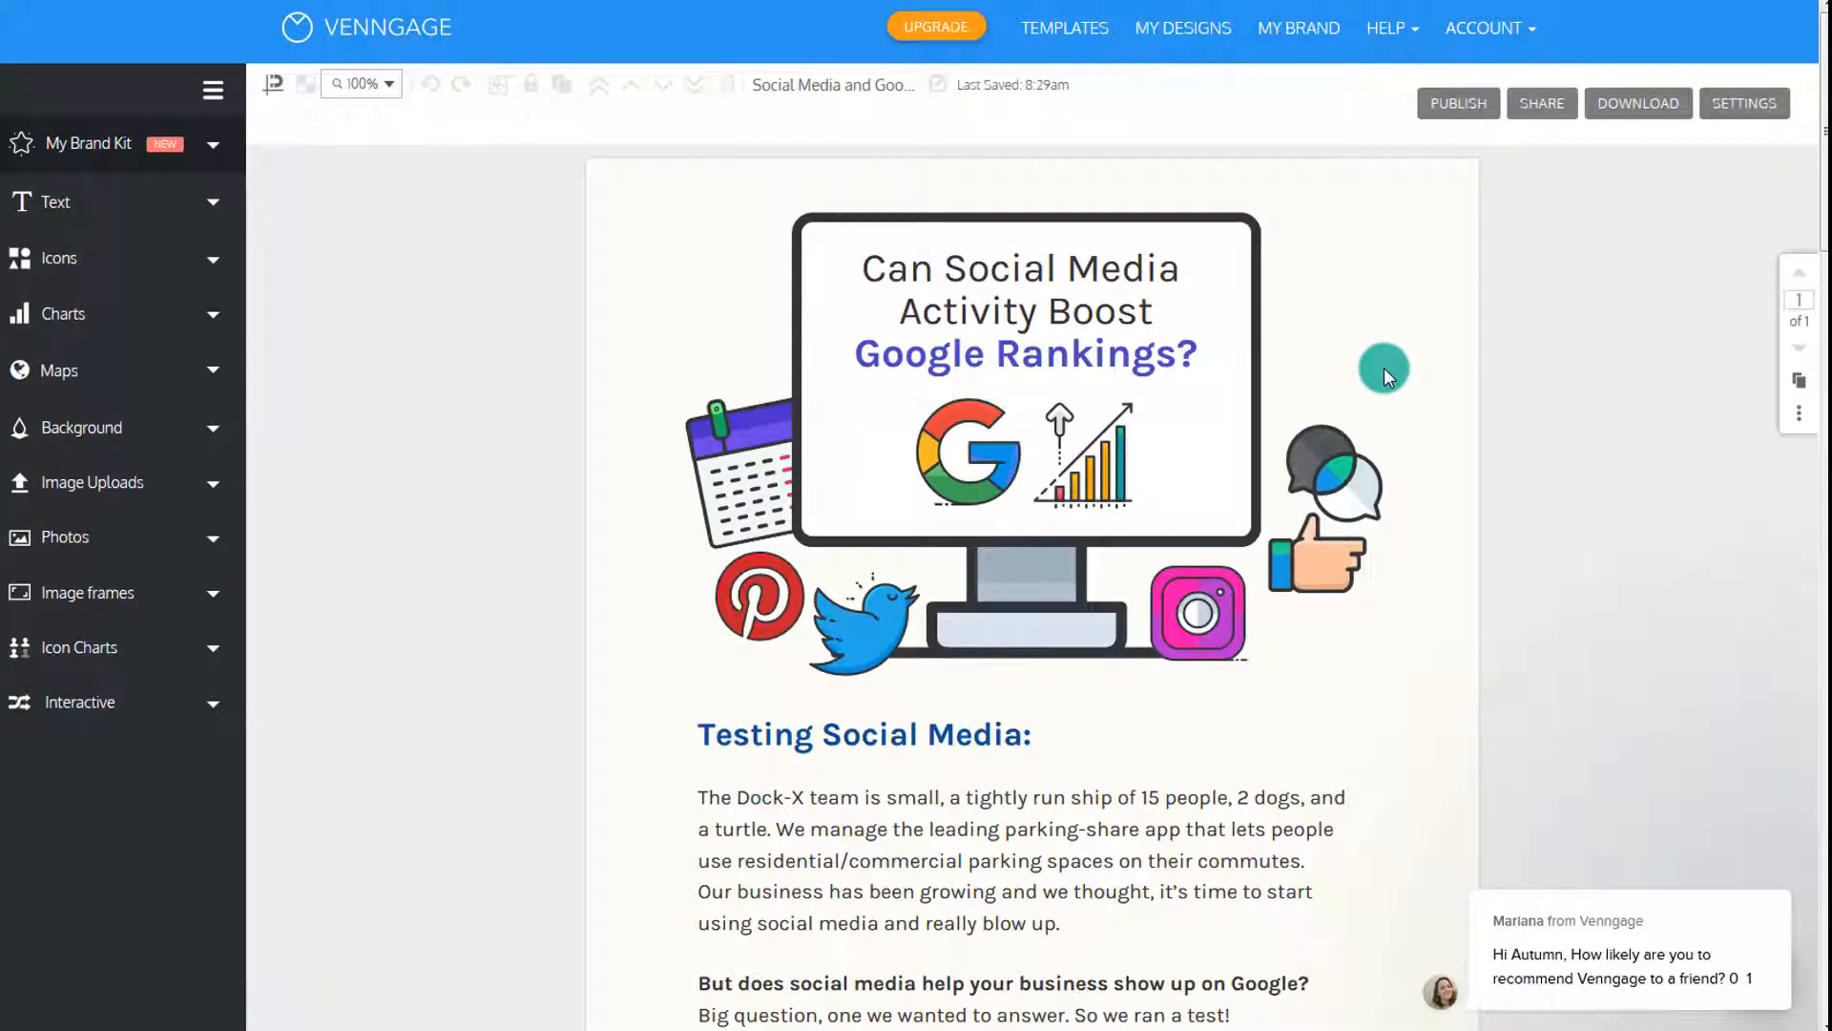
Look over the whole Social Media and Google Rankings infographic, from its header down through the study sections
scroll(1048, 308, "down", 15)
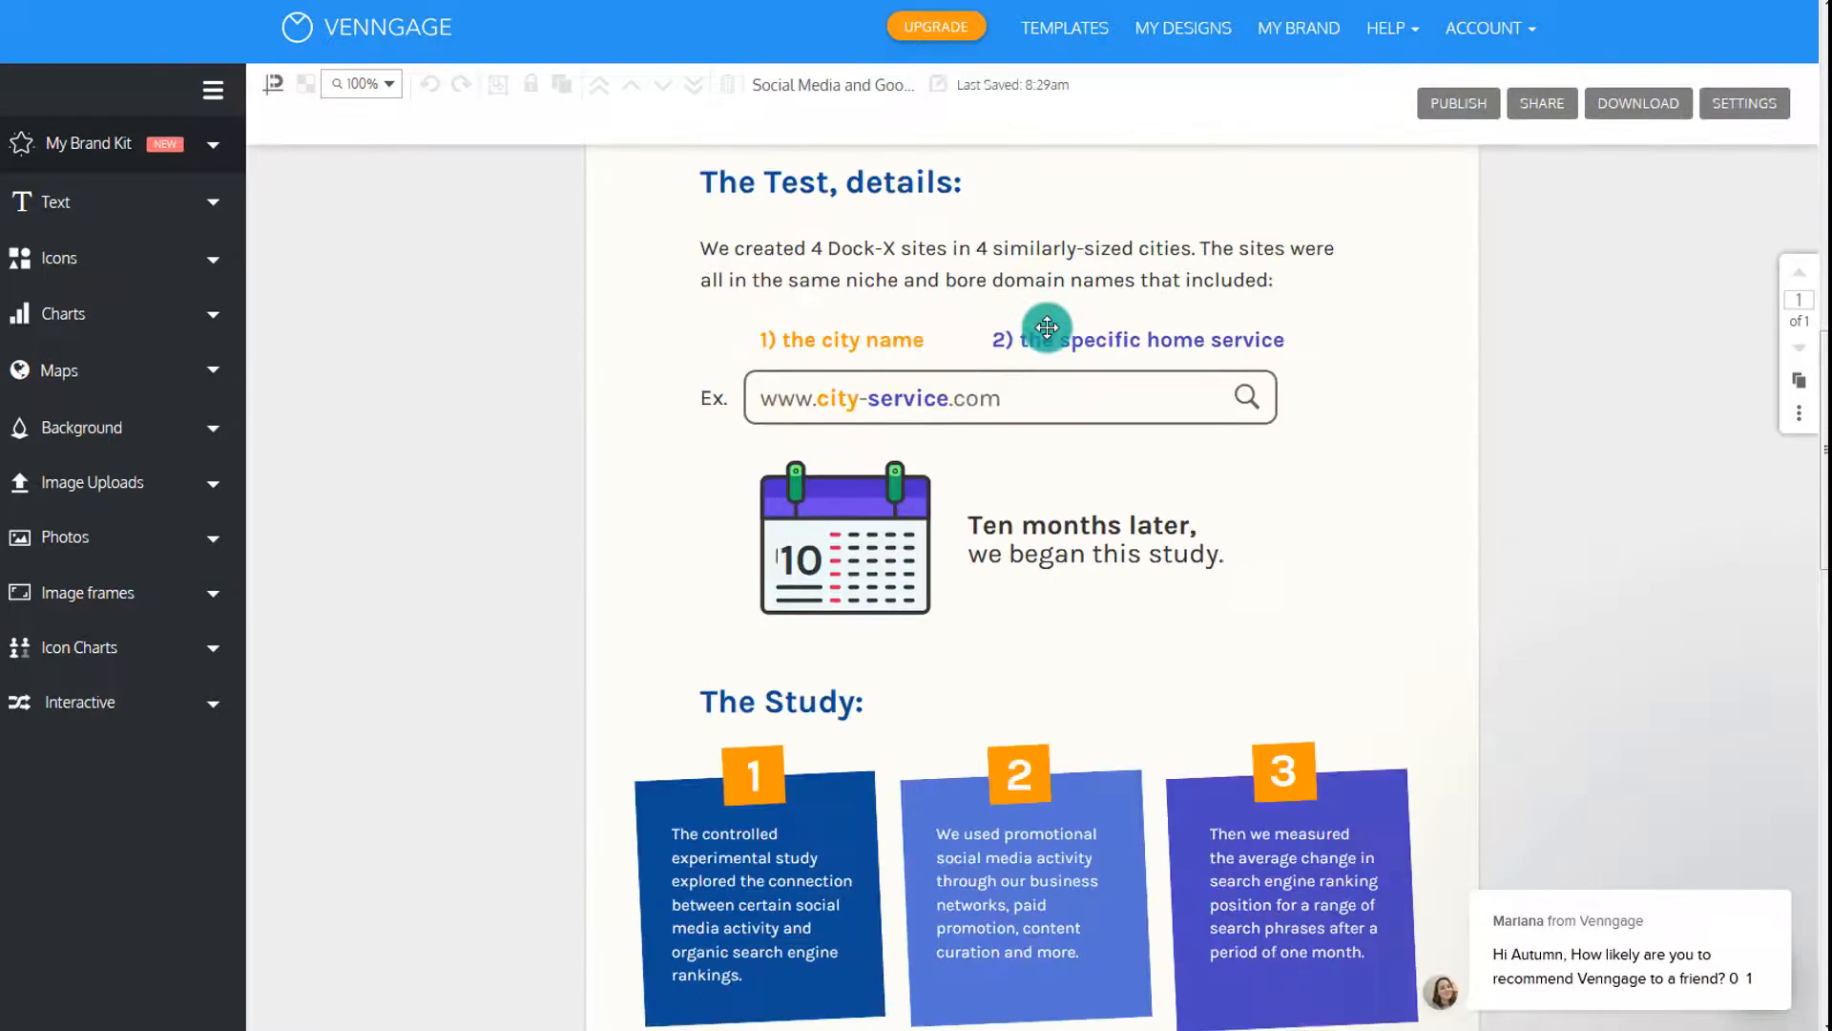
scroll(1047, 328, "down", 8)
scroll(1048, 327, "up", 20)
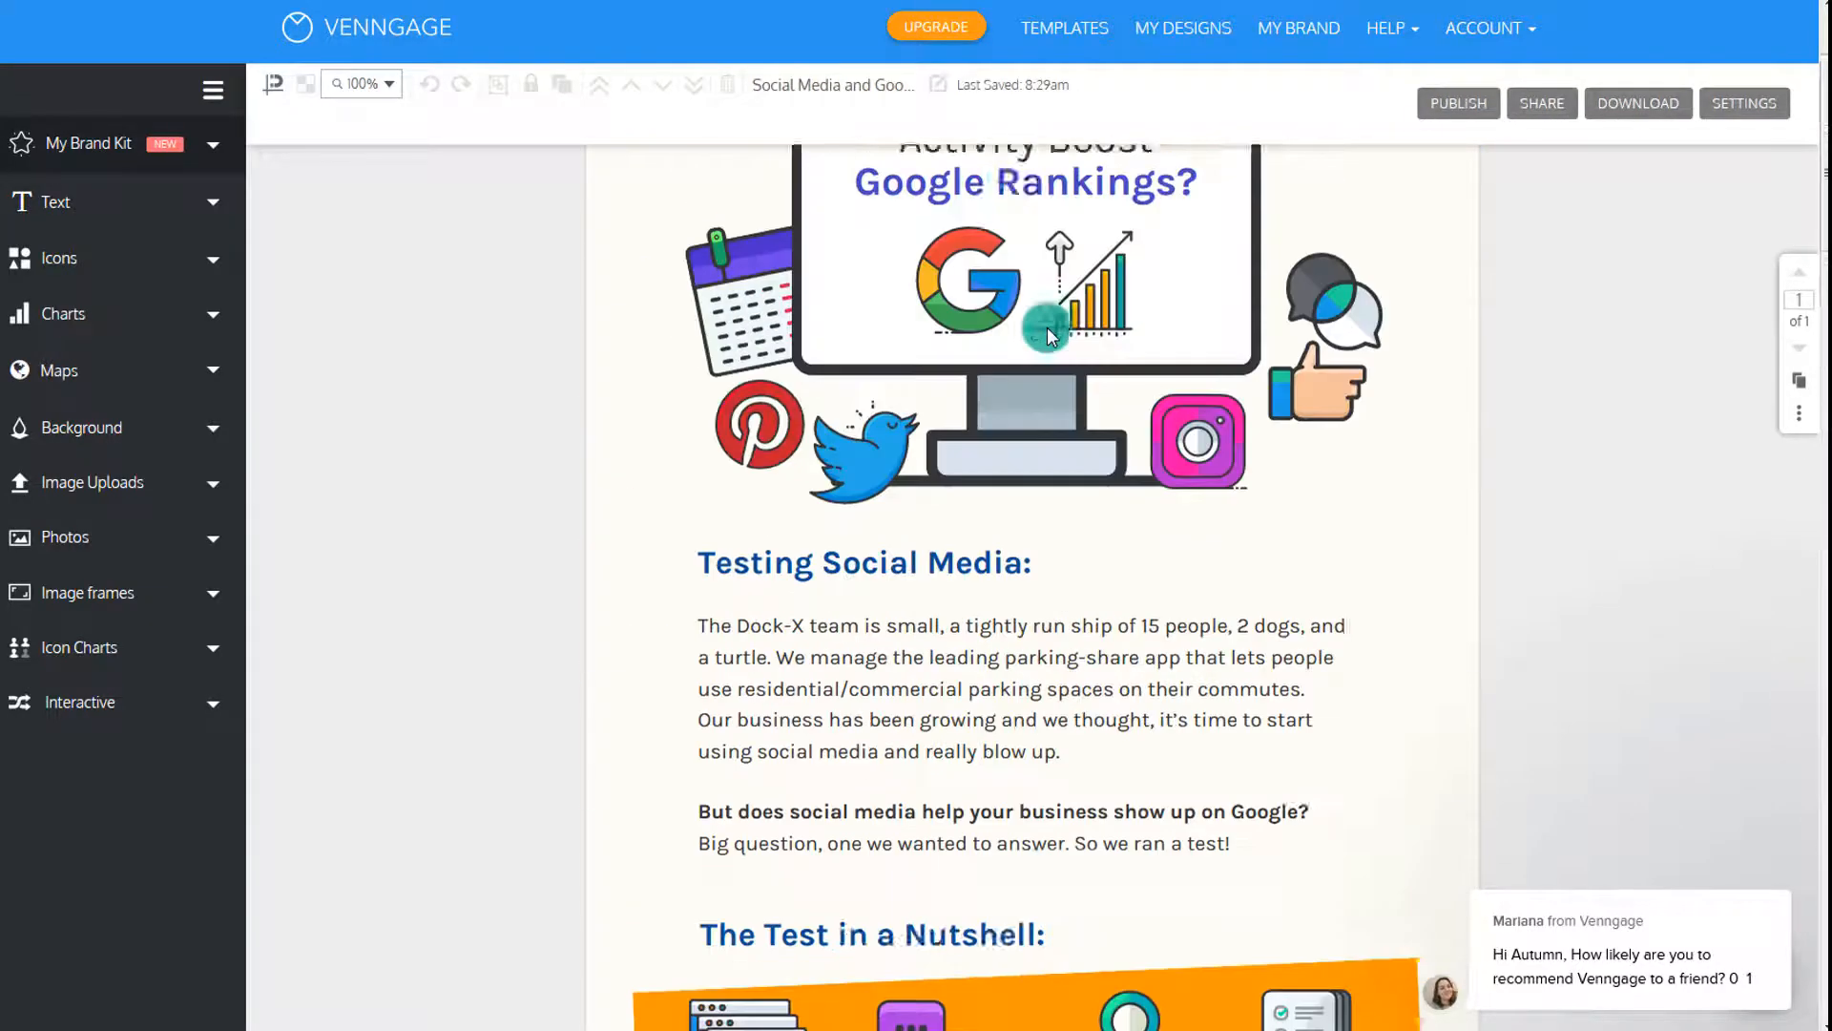
Look through the title, subtitle, text and preset text designs available in the Text section
left_click(52, 208)
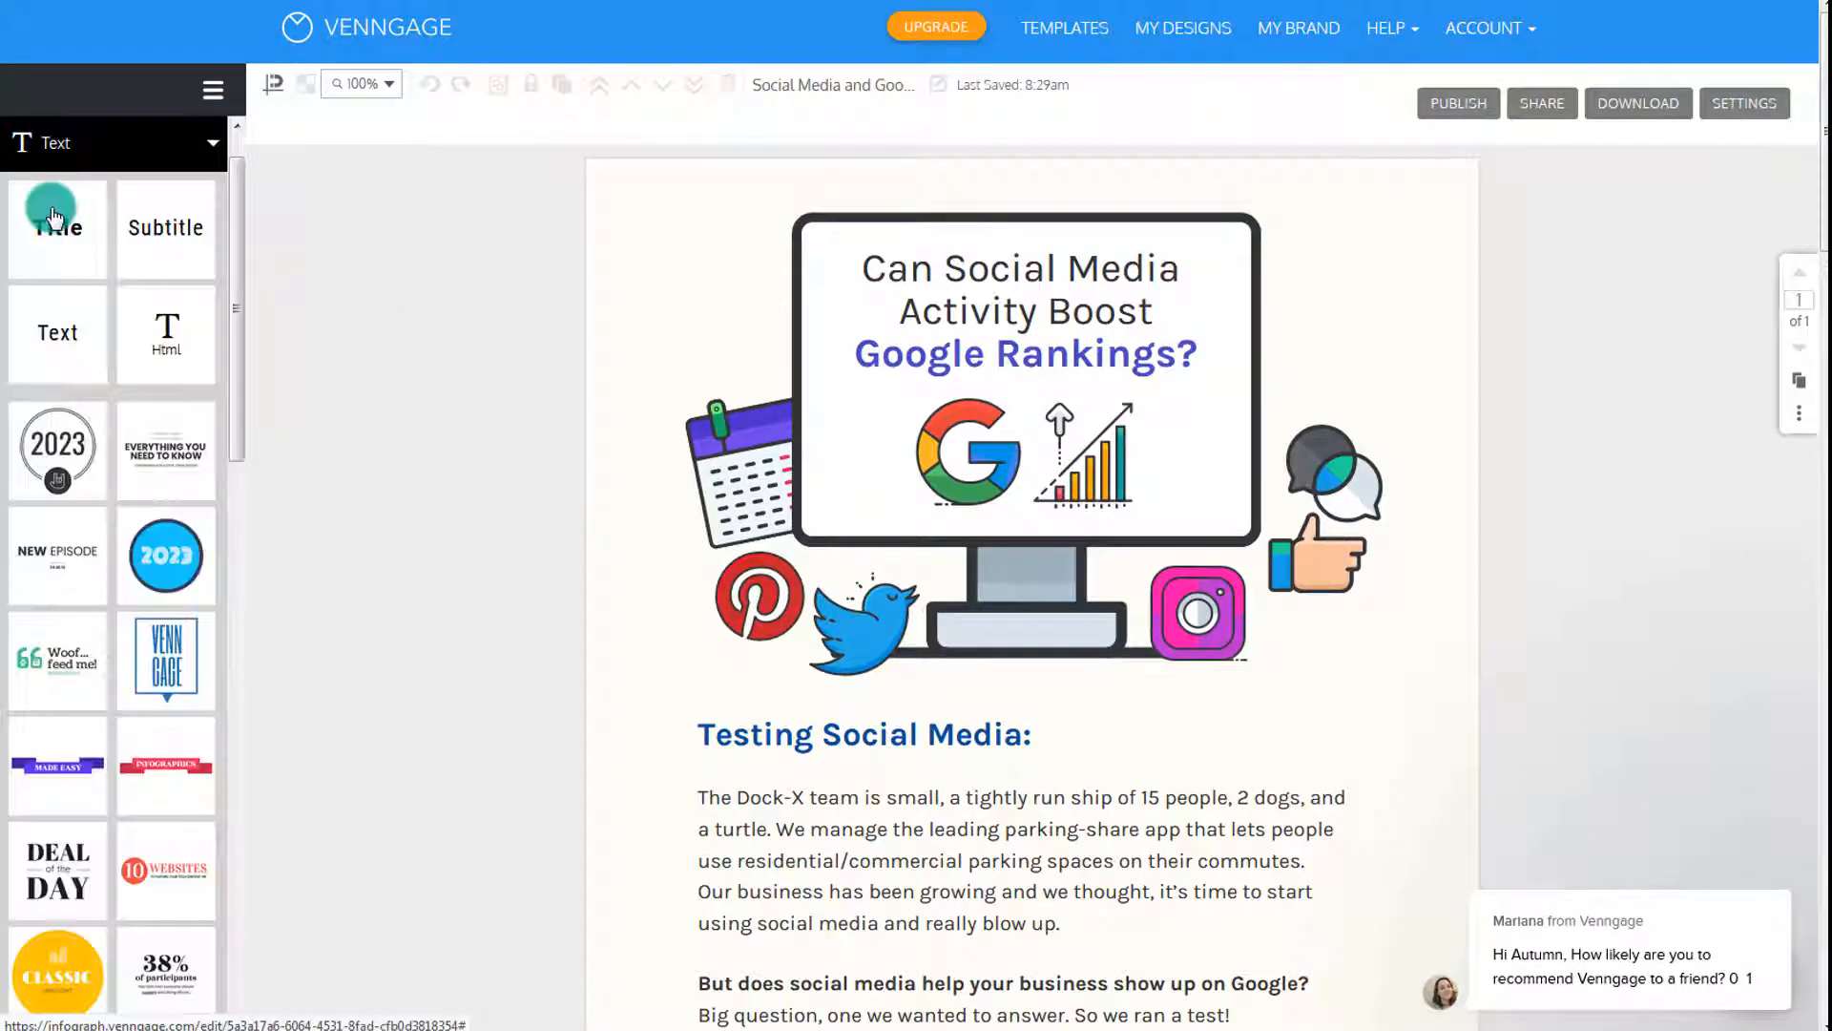
scroll(152, 467, "down", 10)
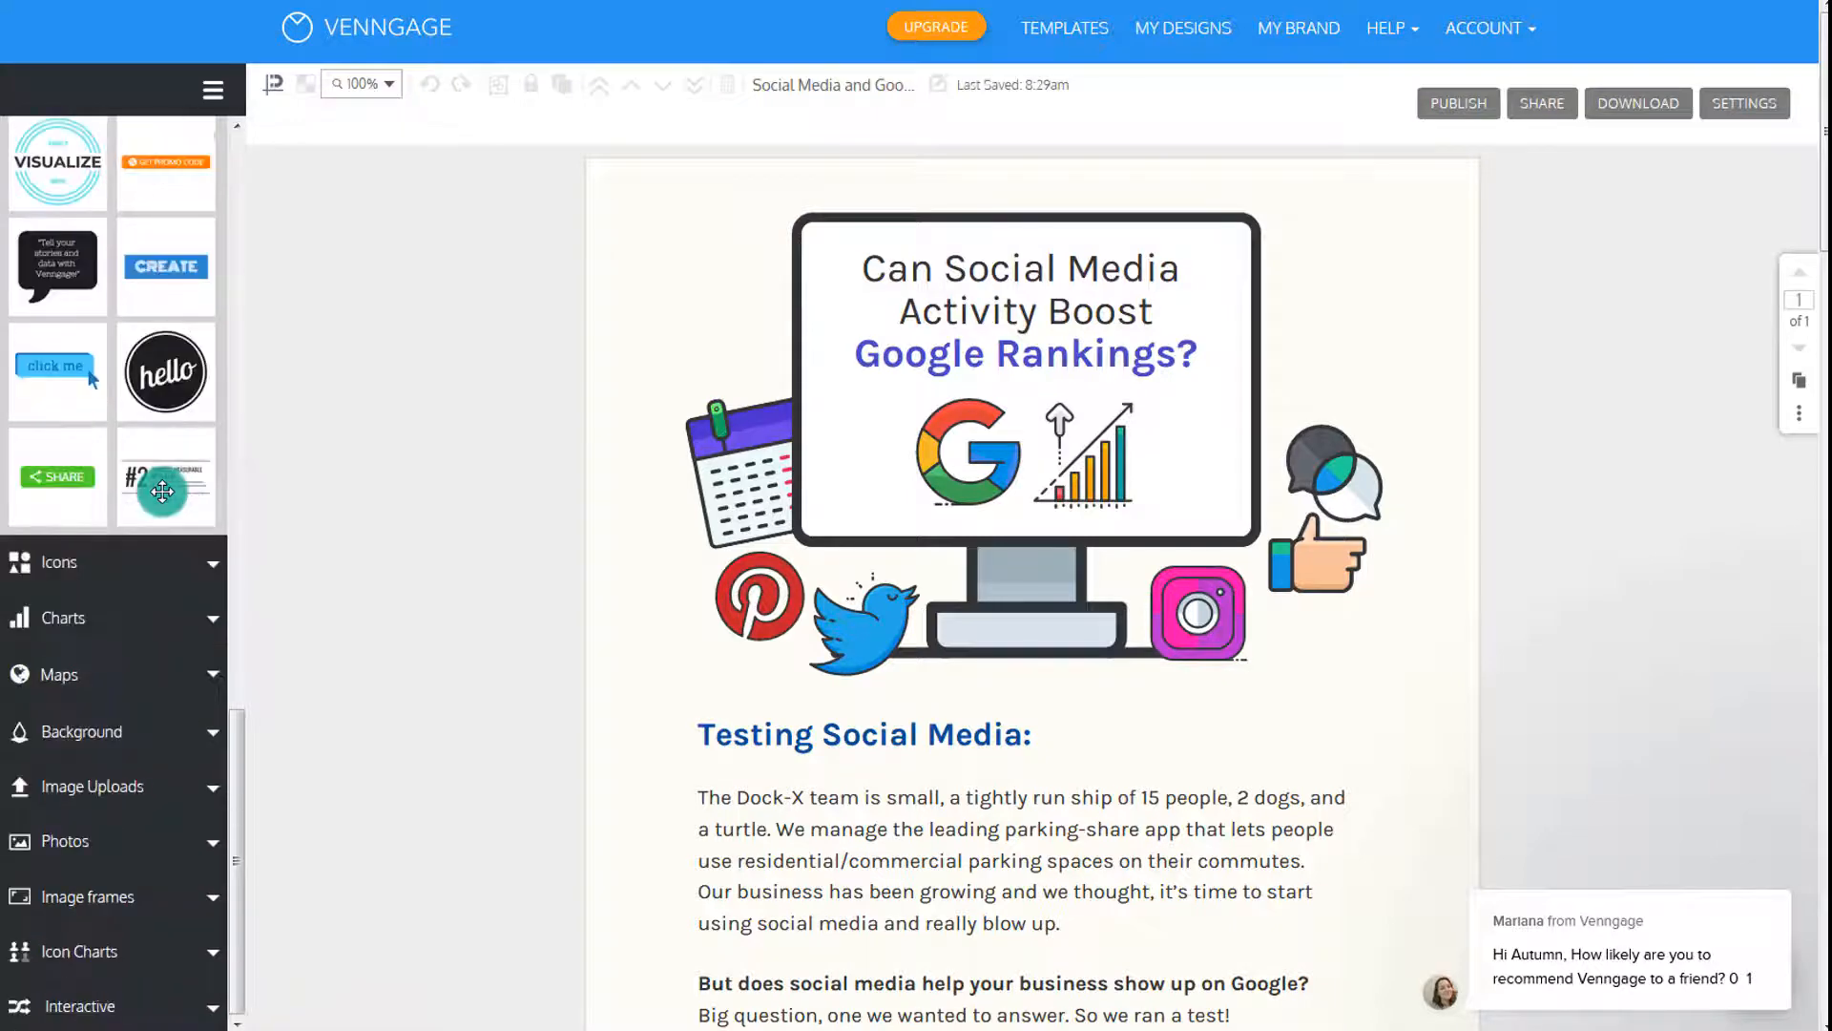
scroll(159, 477, "up", 10)
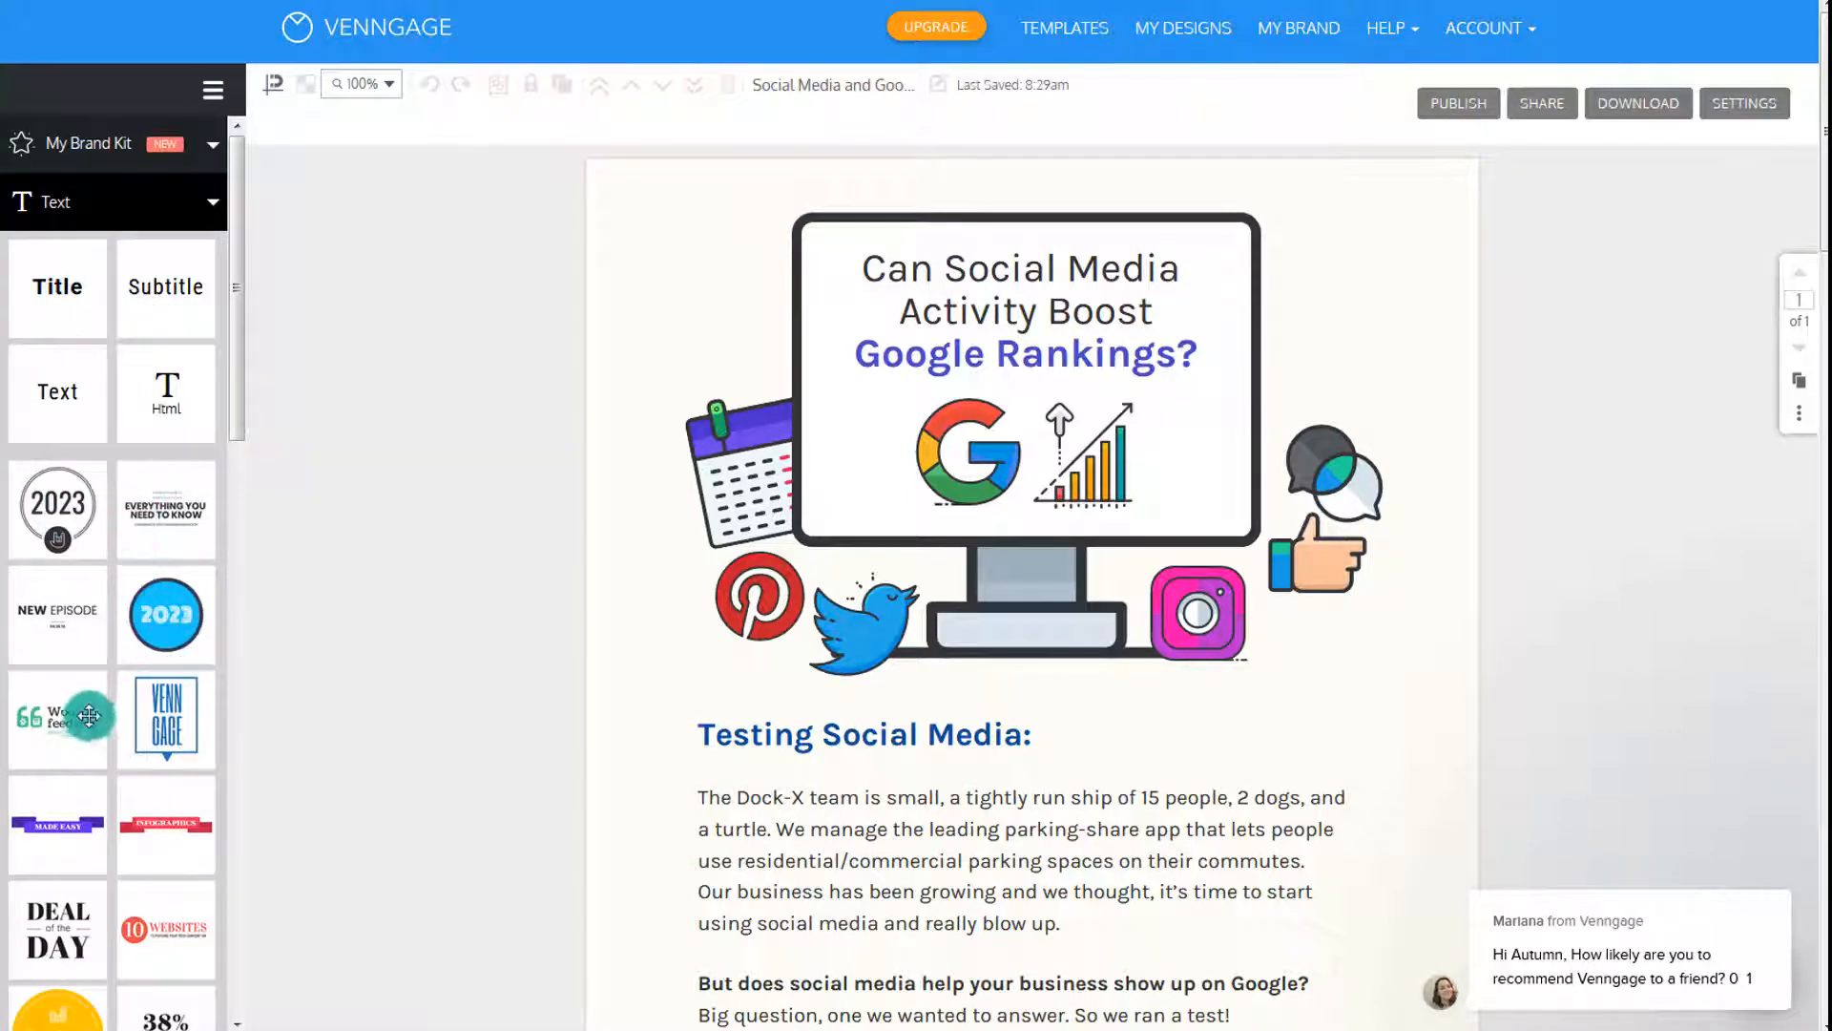
scroll(145, 673, "down", 6)
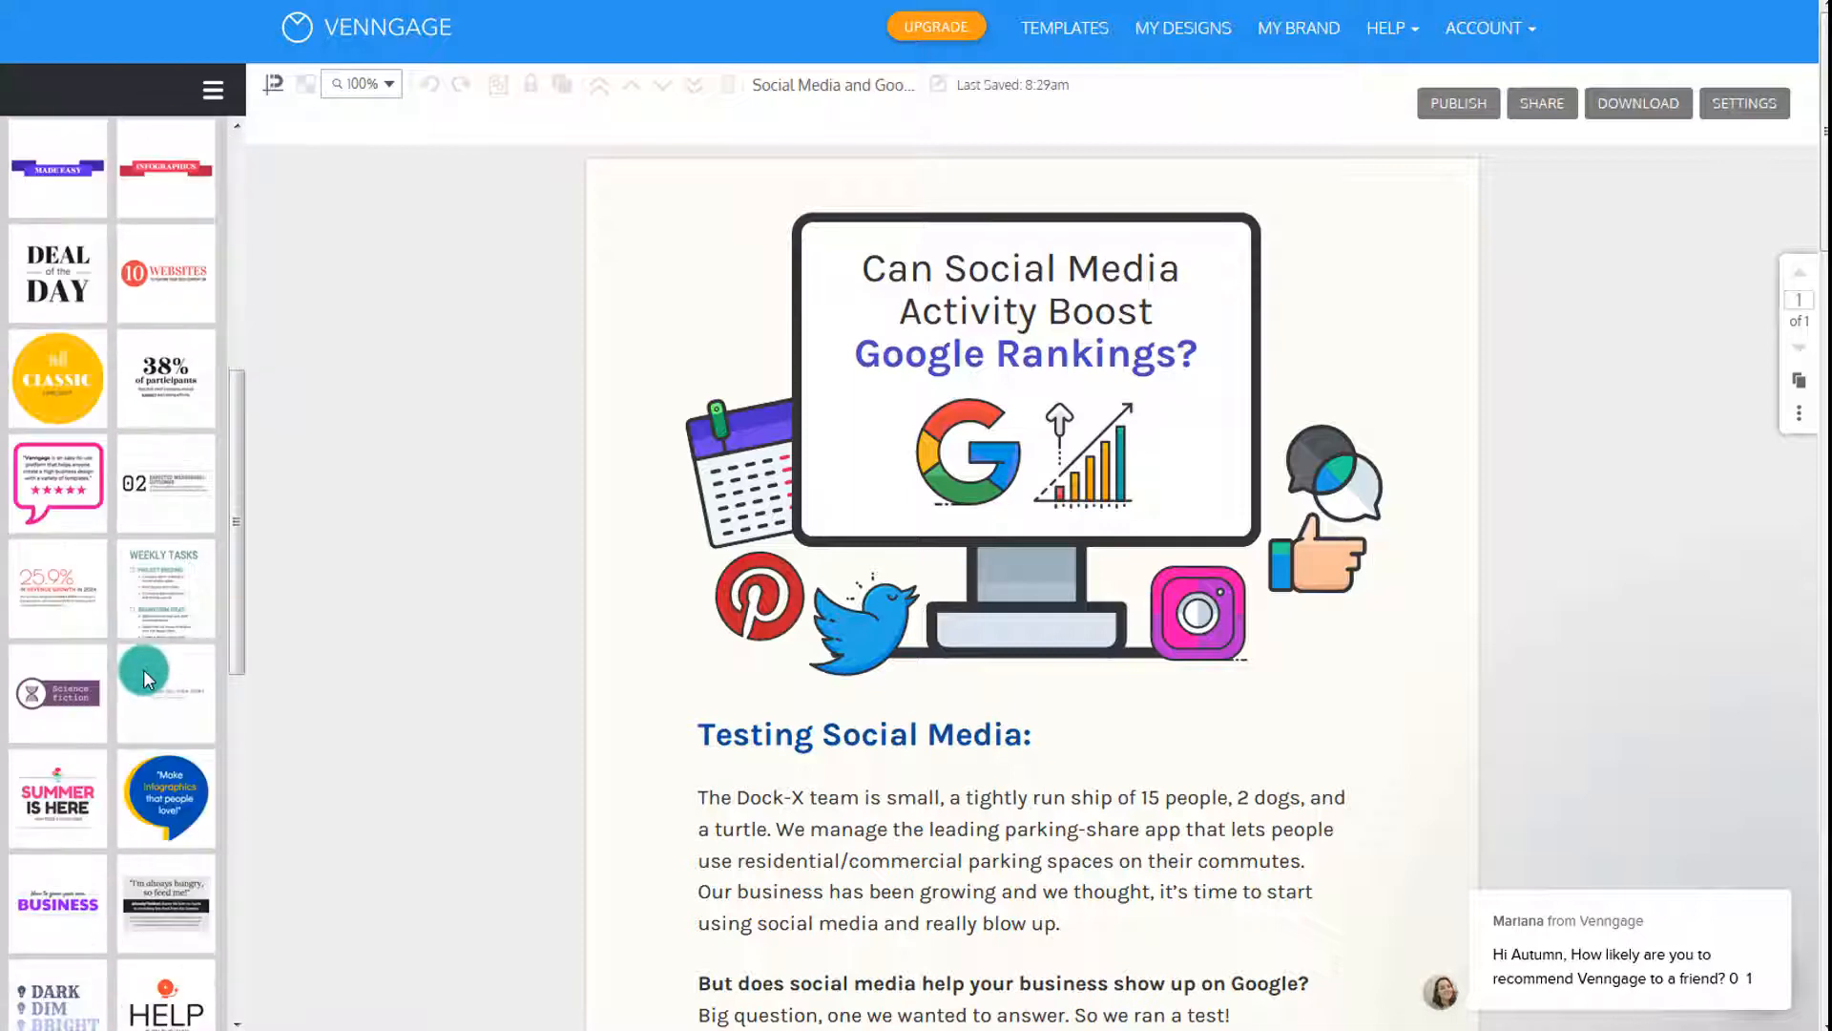
scroll(143, 668, "up", 6)
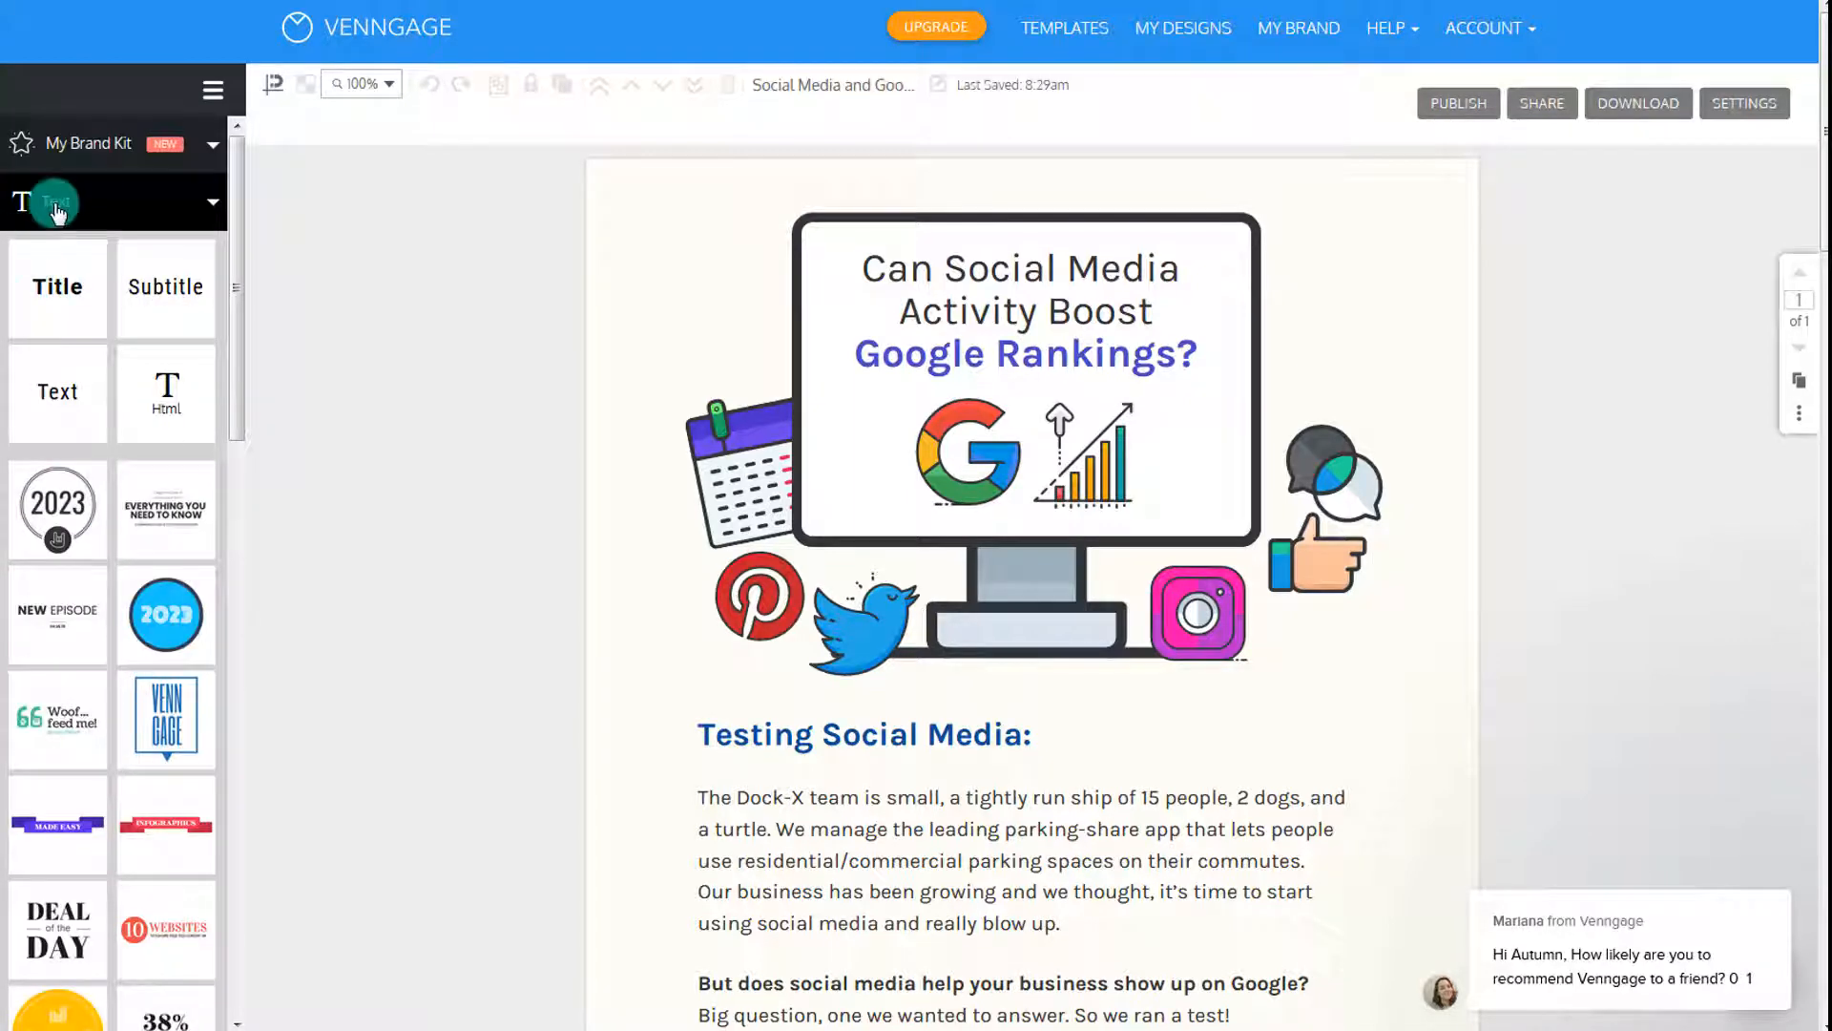
left_click(57, 205)
Browse the icon library's Animals and Astrology categories
left_click(72, 254)
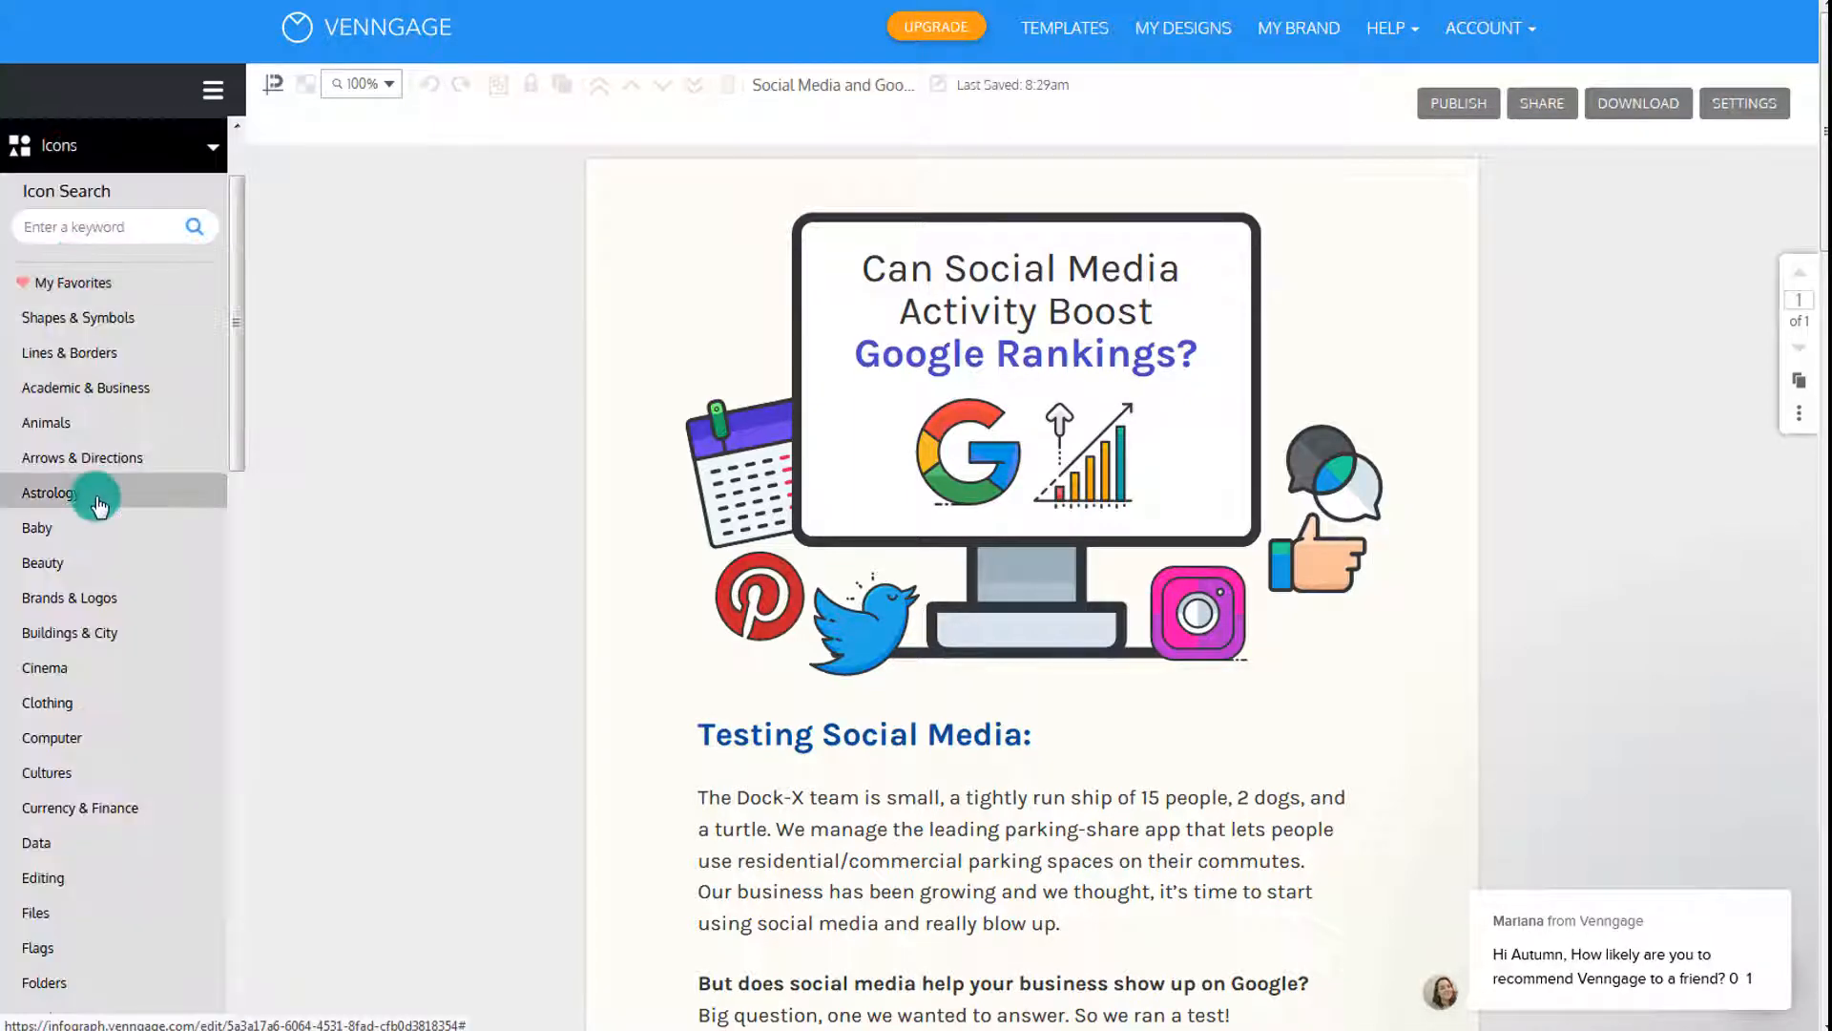
left_click(74, 421)
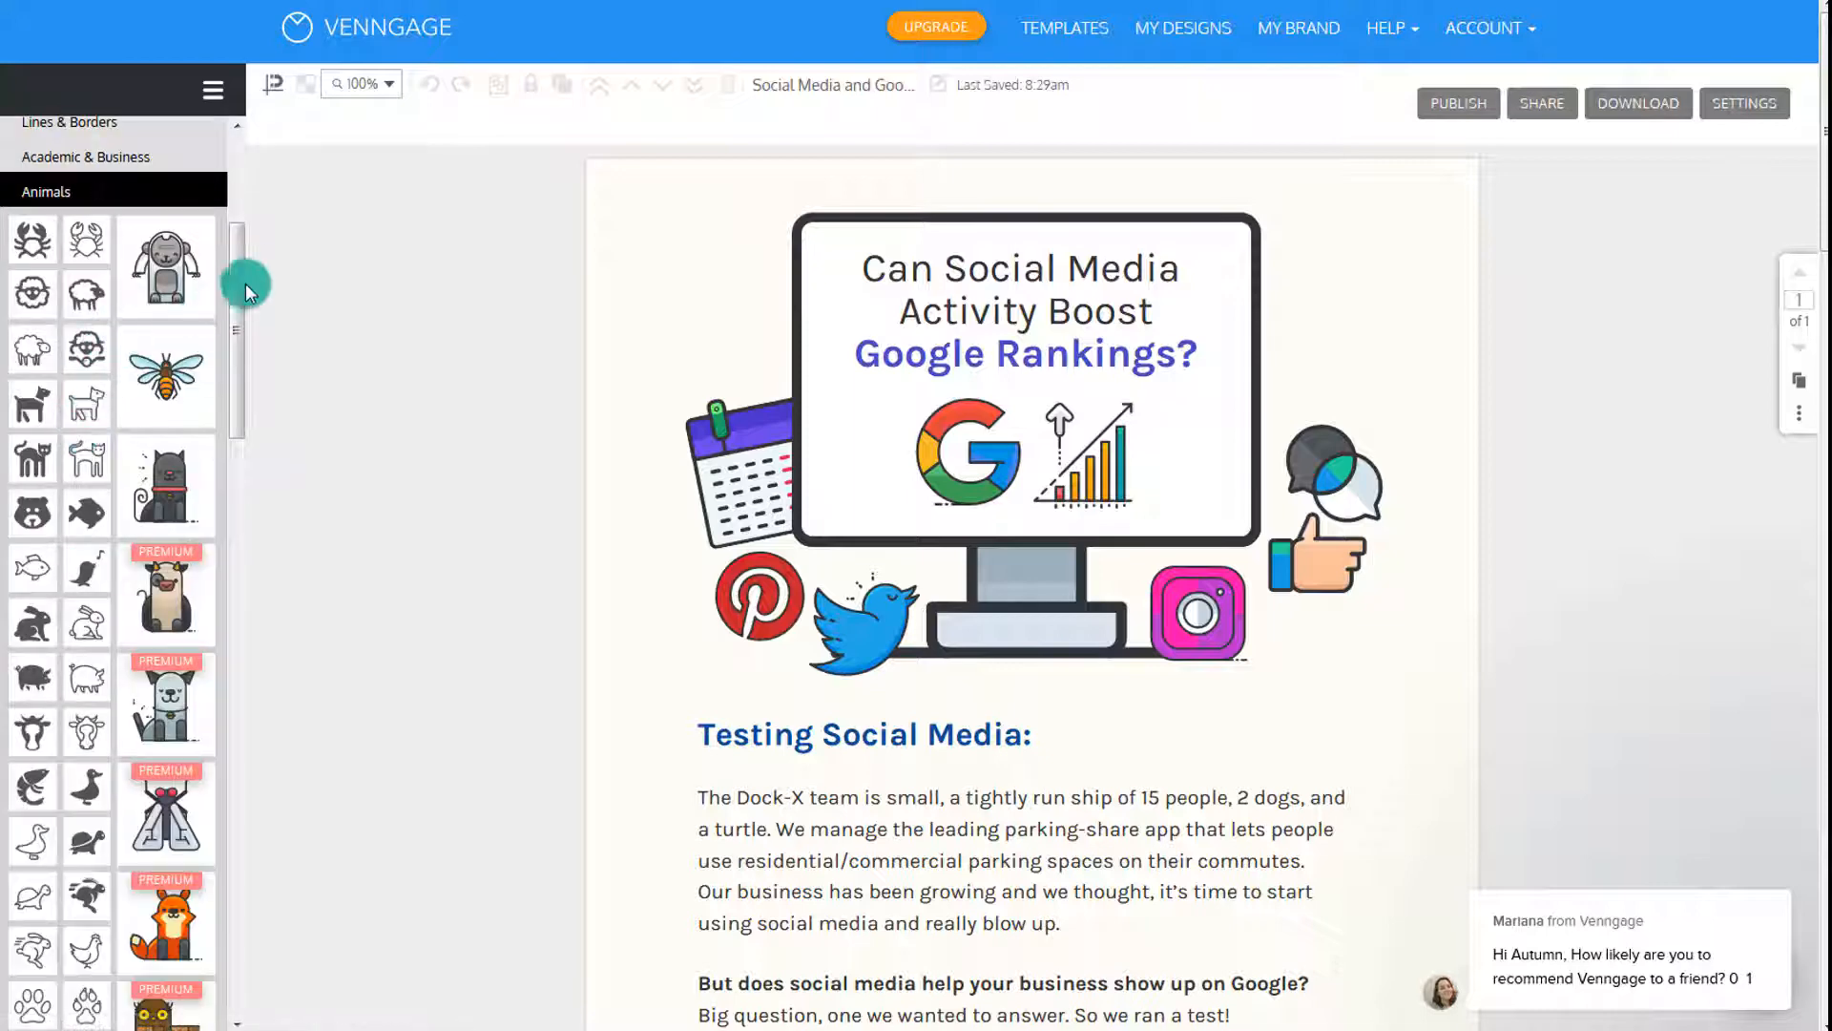
left_click_drag(243, 258, 245, 397)
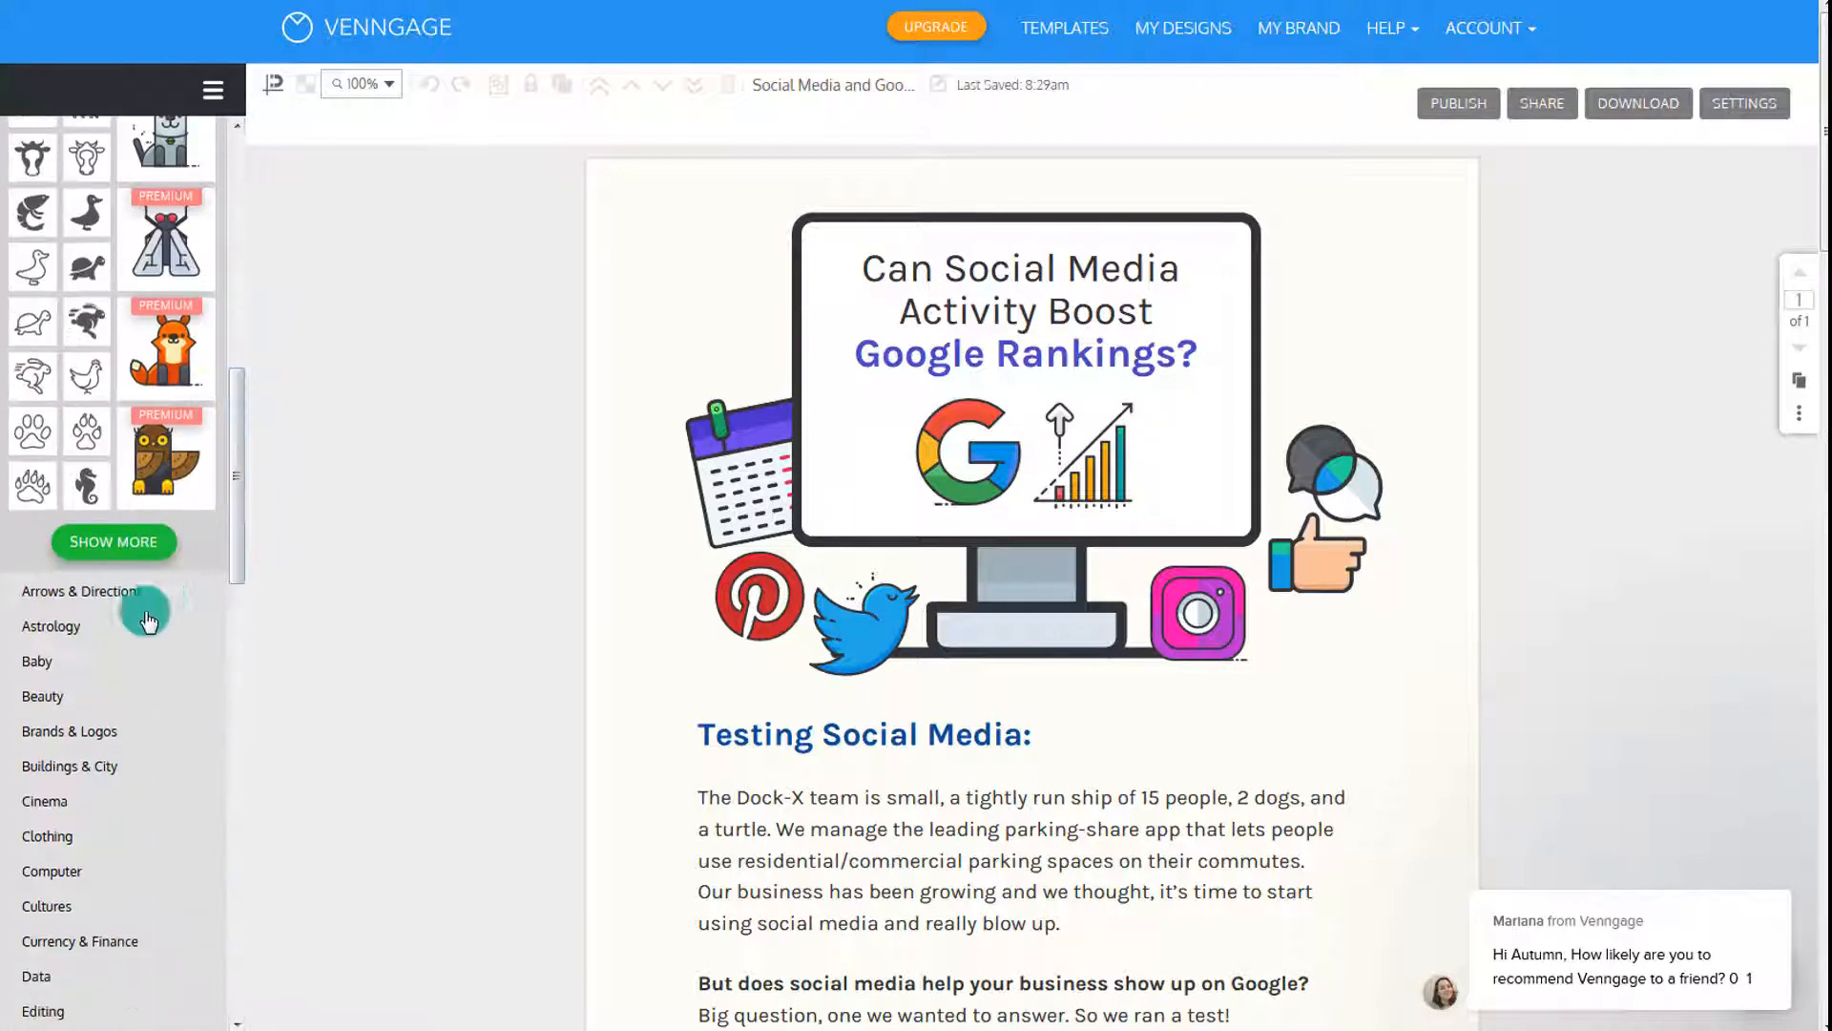
left_click(122, 632)
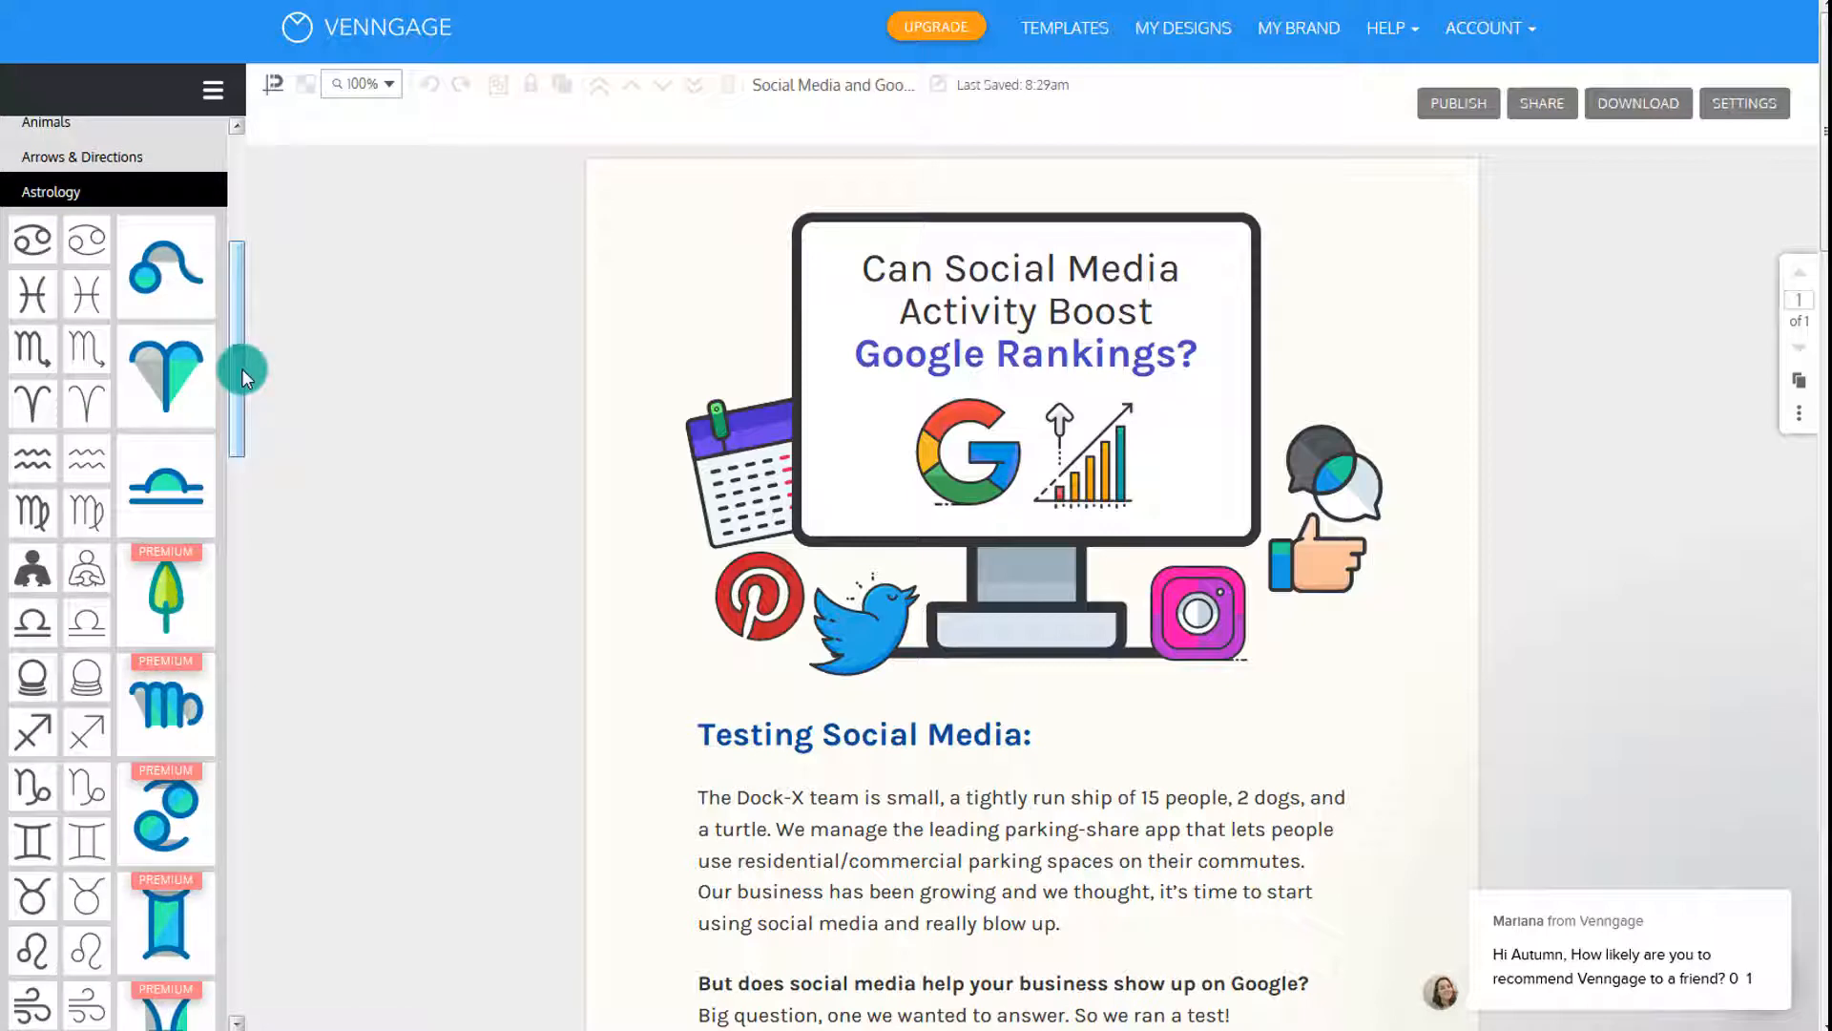
Browse the icon library's Misc and Operating Systems categories and collapse the Icons section
left_click_drag(242, 368, 248, 754)
left_click(61, 584)
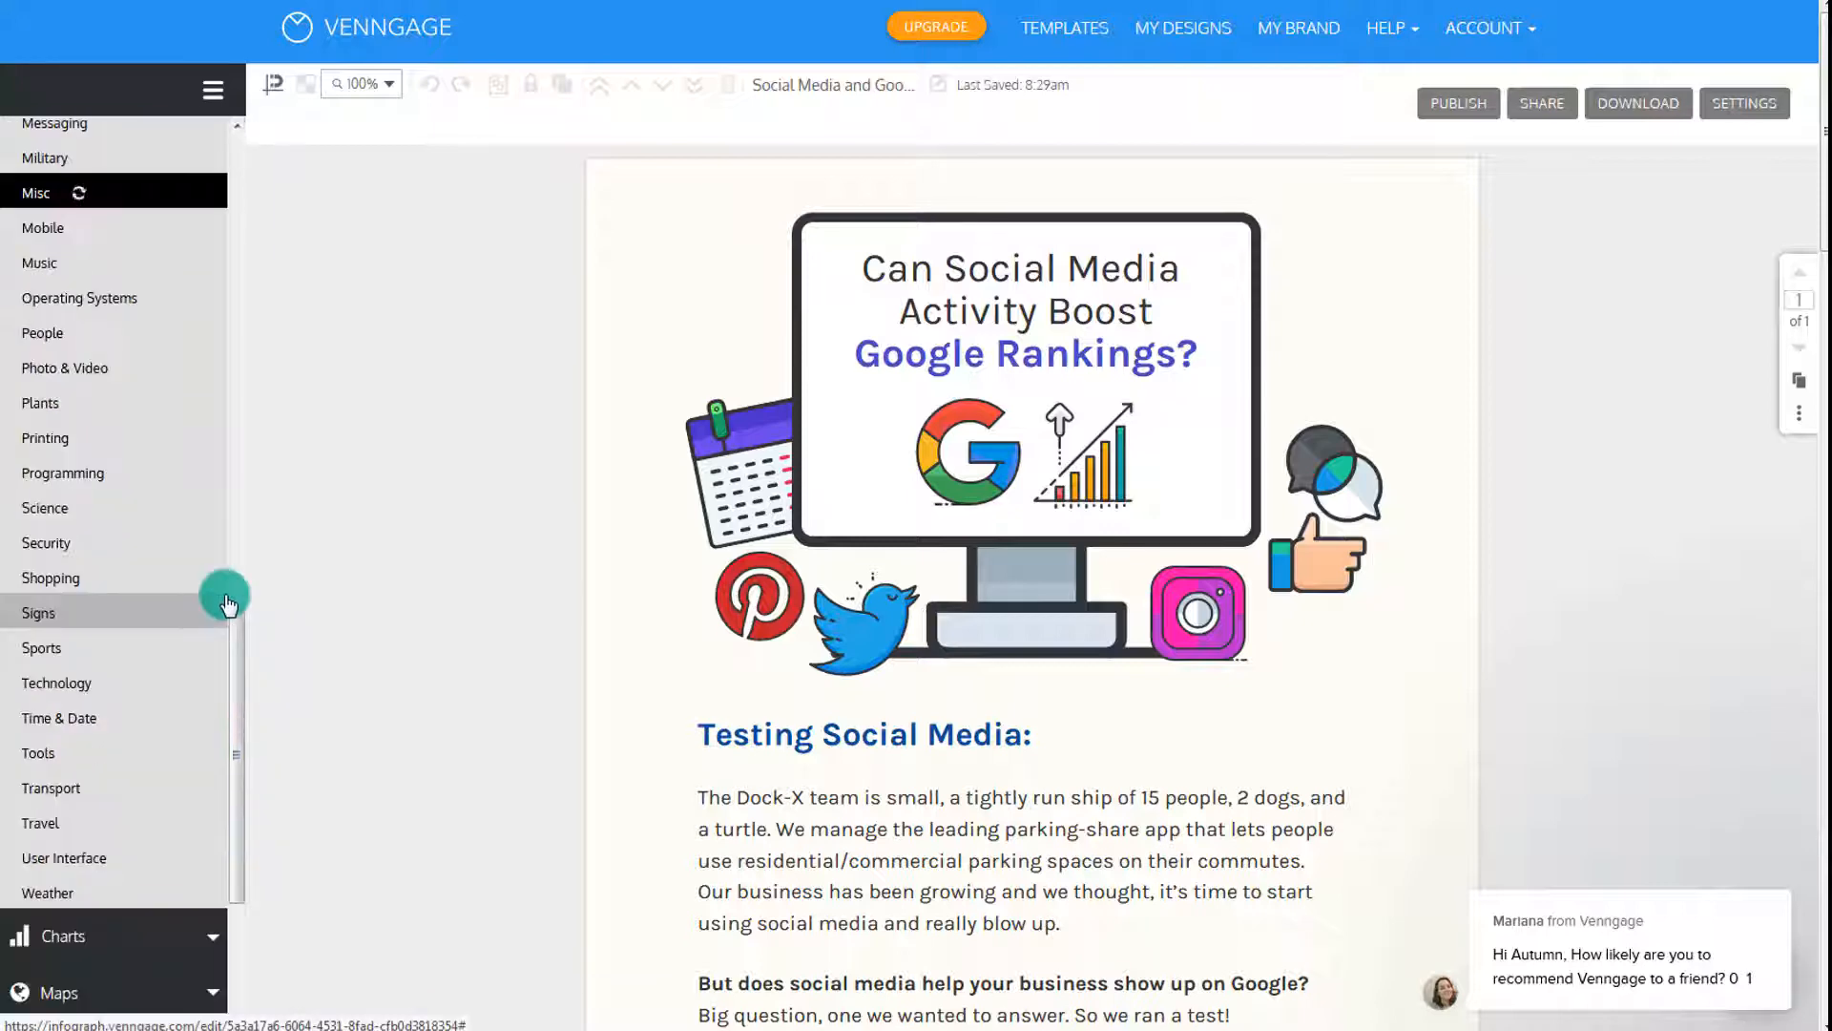
left_click_drag(233, 551, 232, 759)
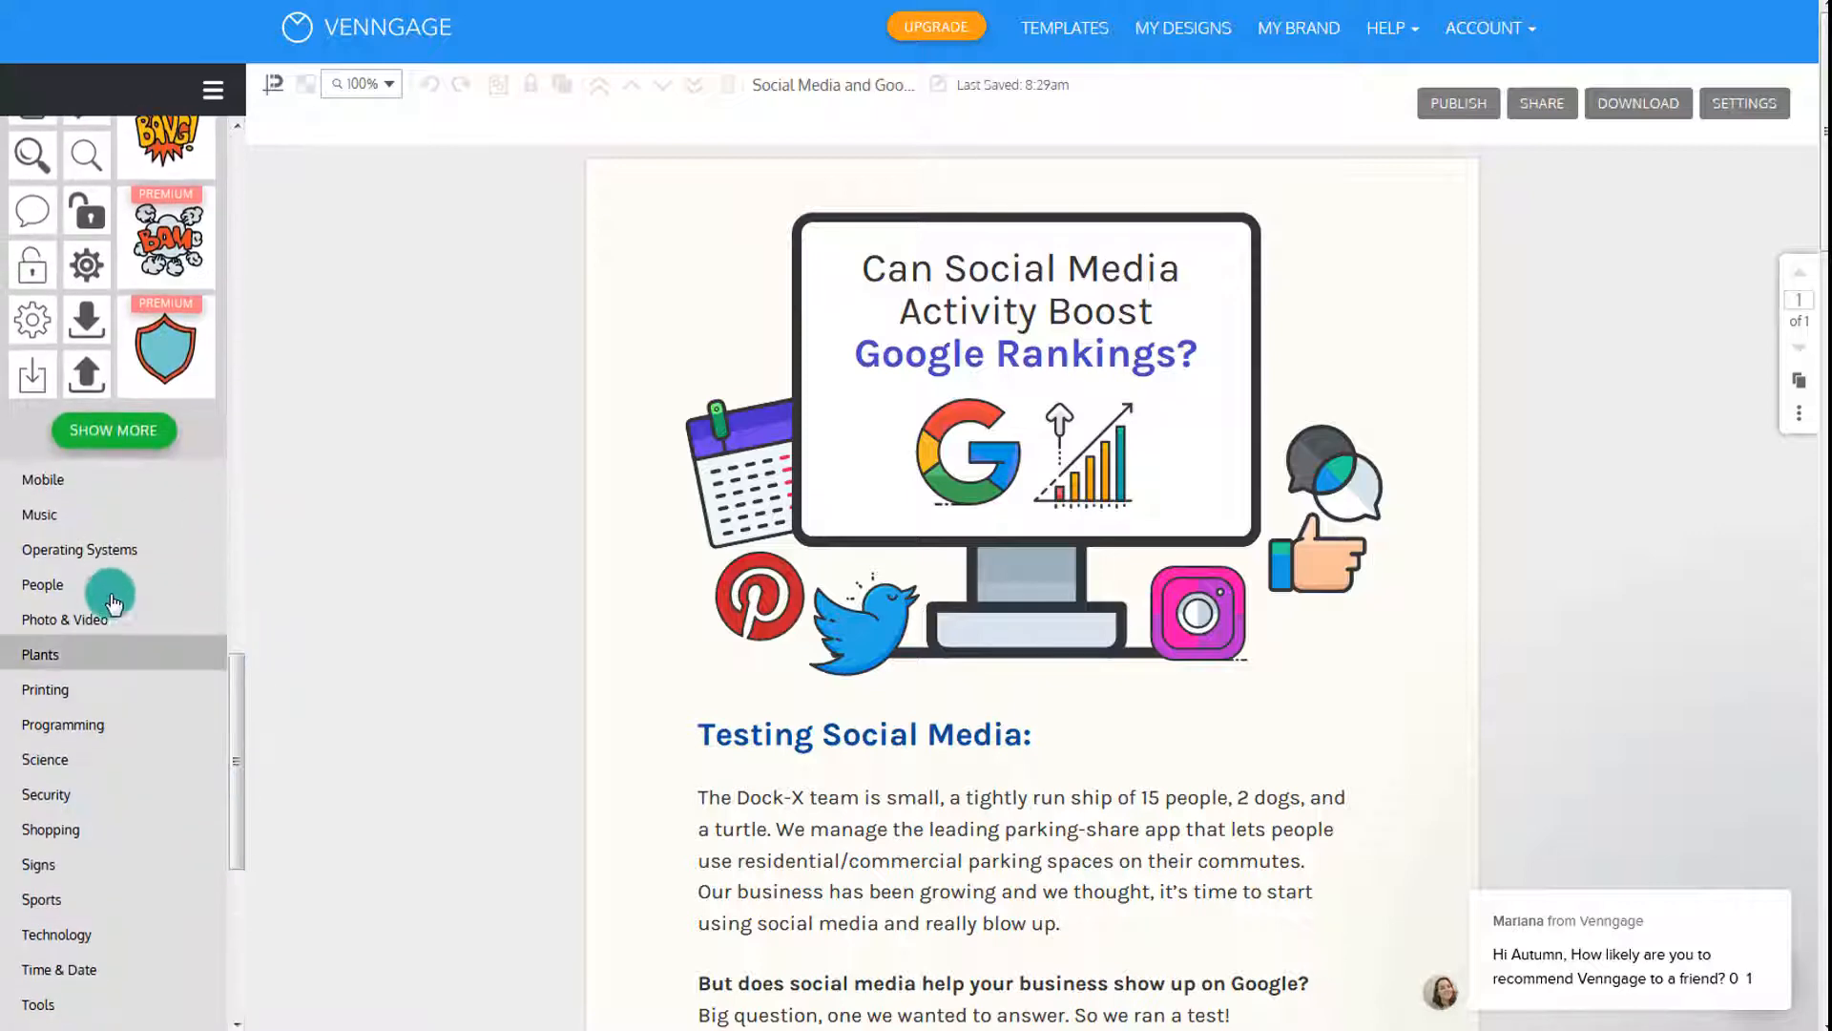
left_click(100, 548)
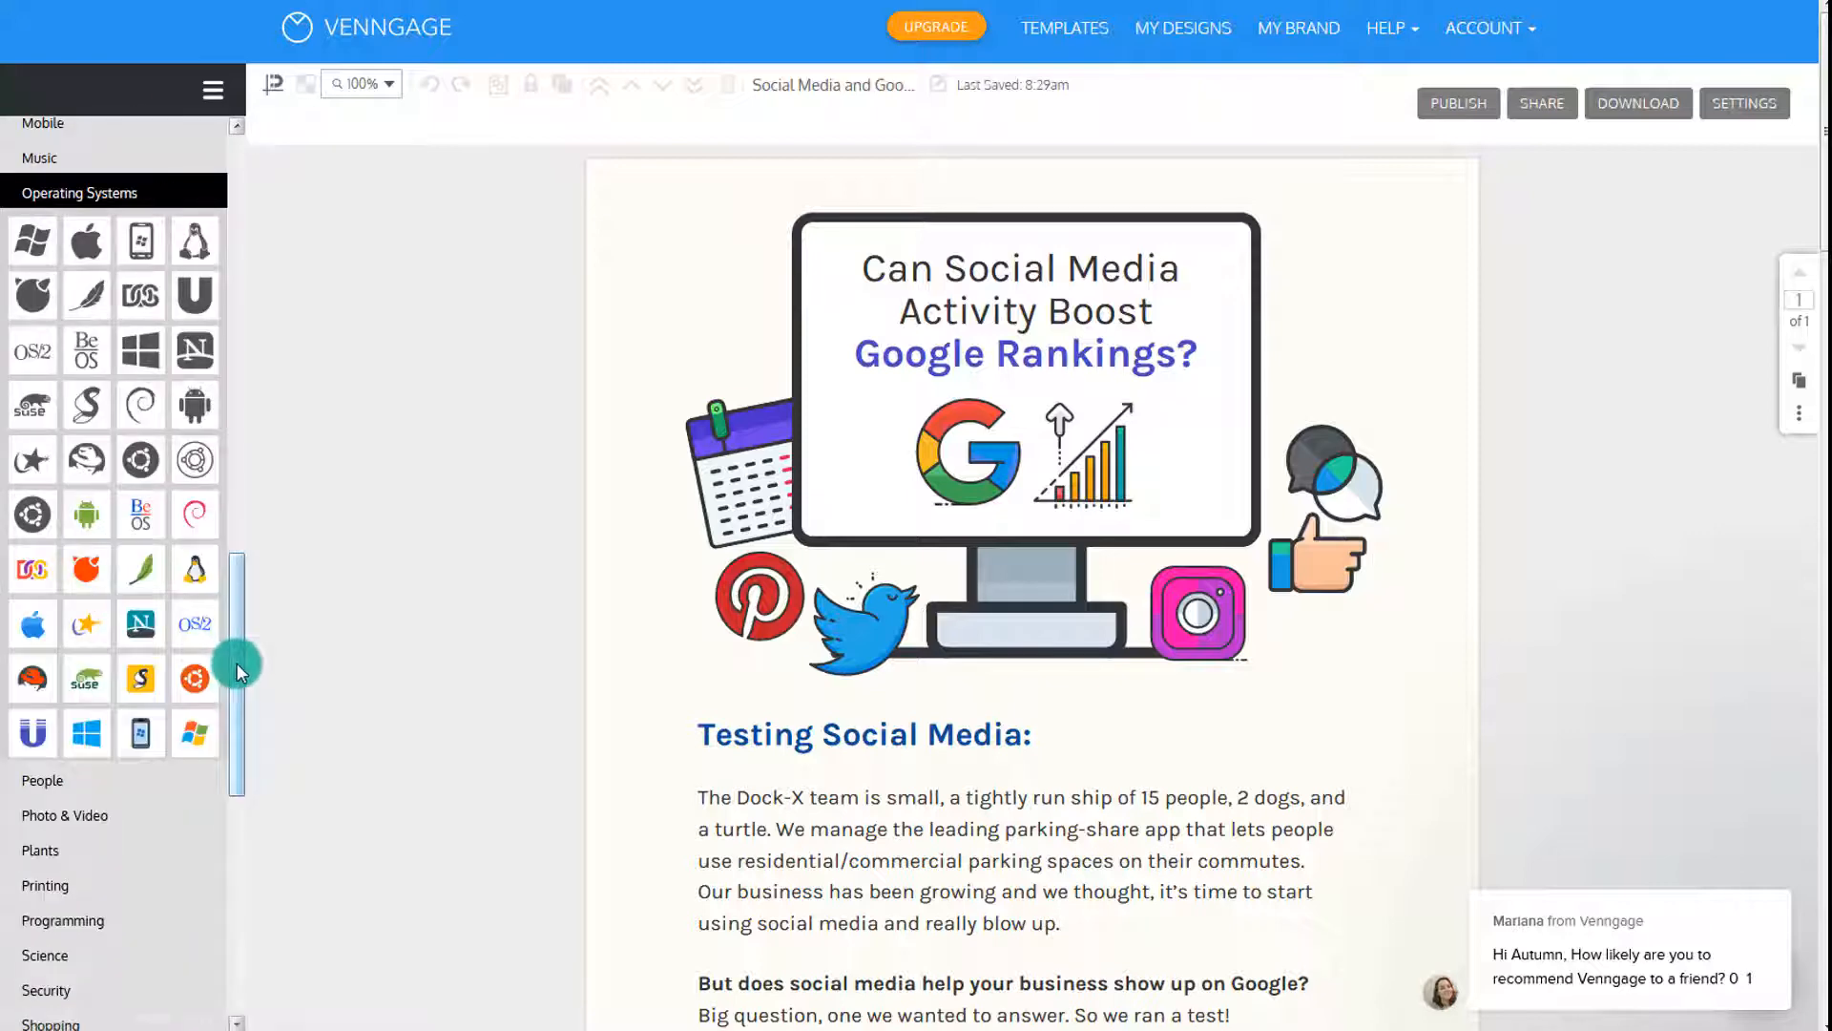
left_click_drag(236, 662, 249, 232)
left_click(31, 270)
Look through all chart types and preset charts in the Charts section
left_click(47, 317)
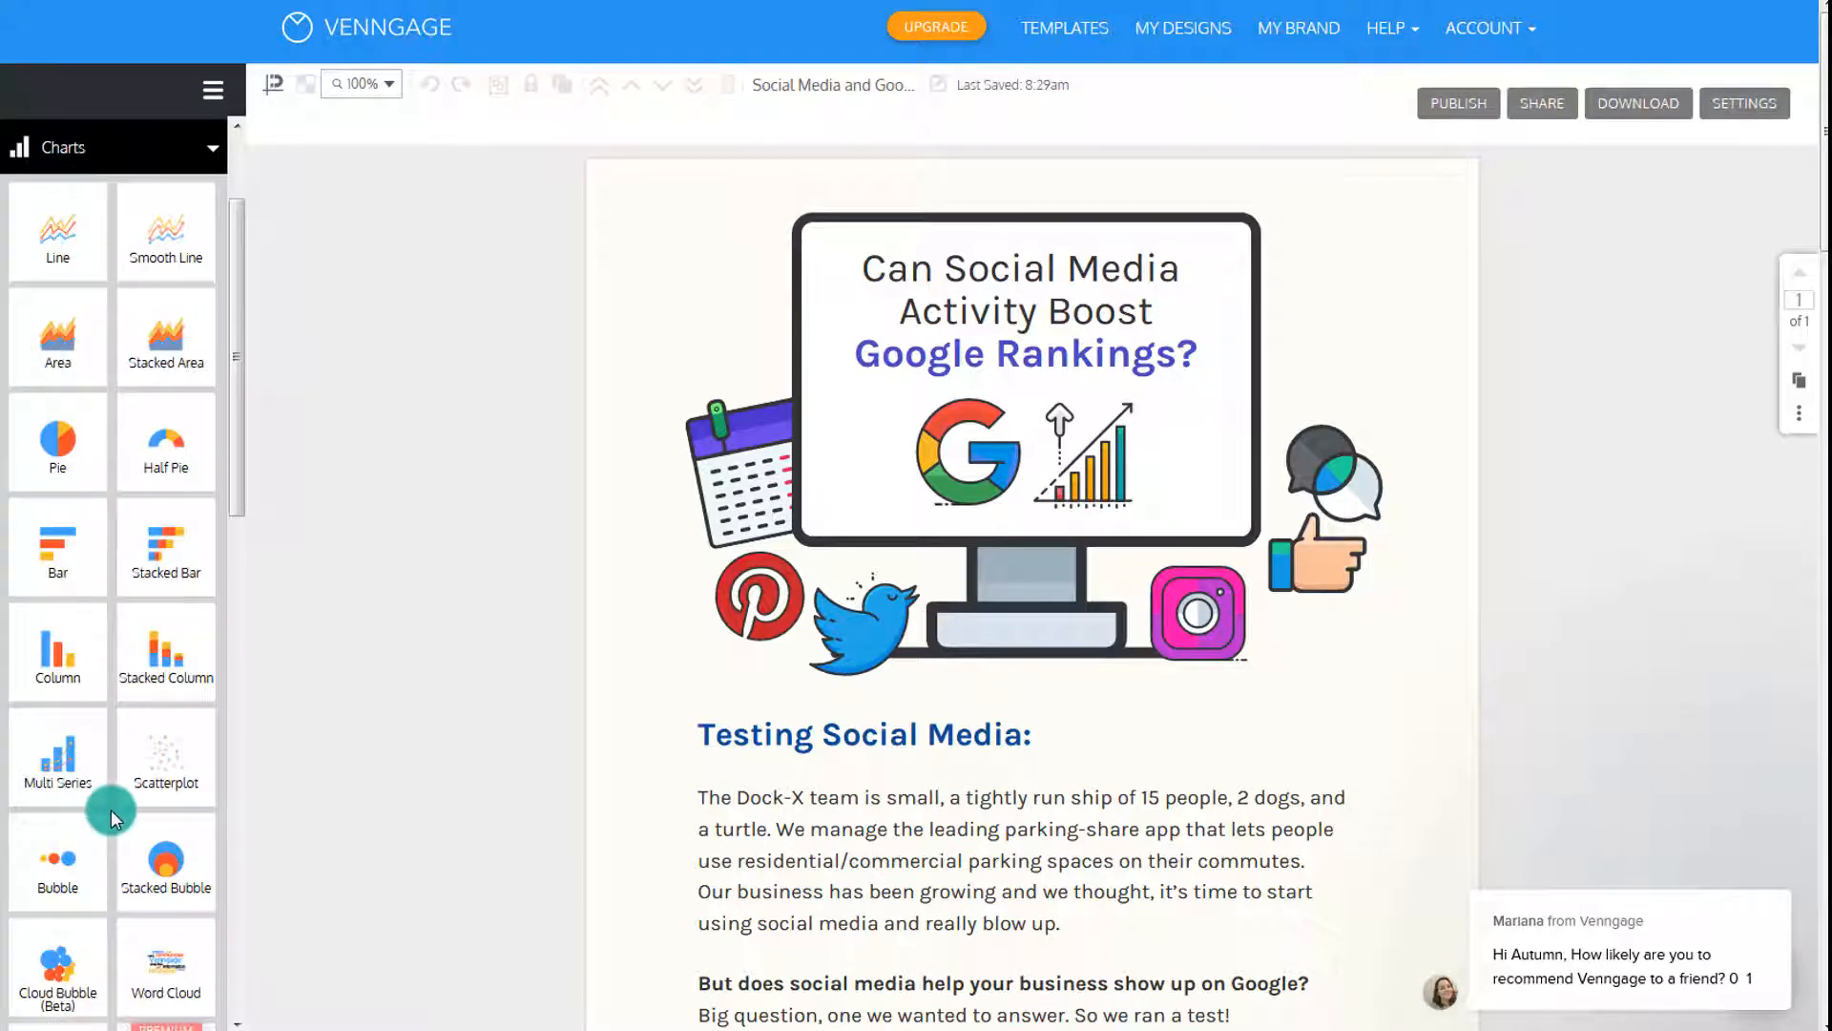
scroll(110, 810, "down", 12)
scroll(111, 809, "up", 3)
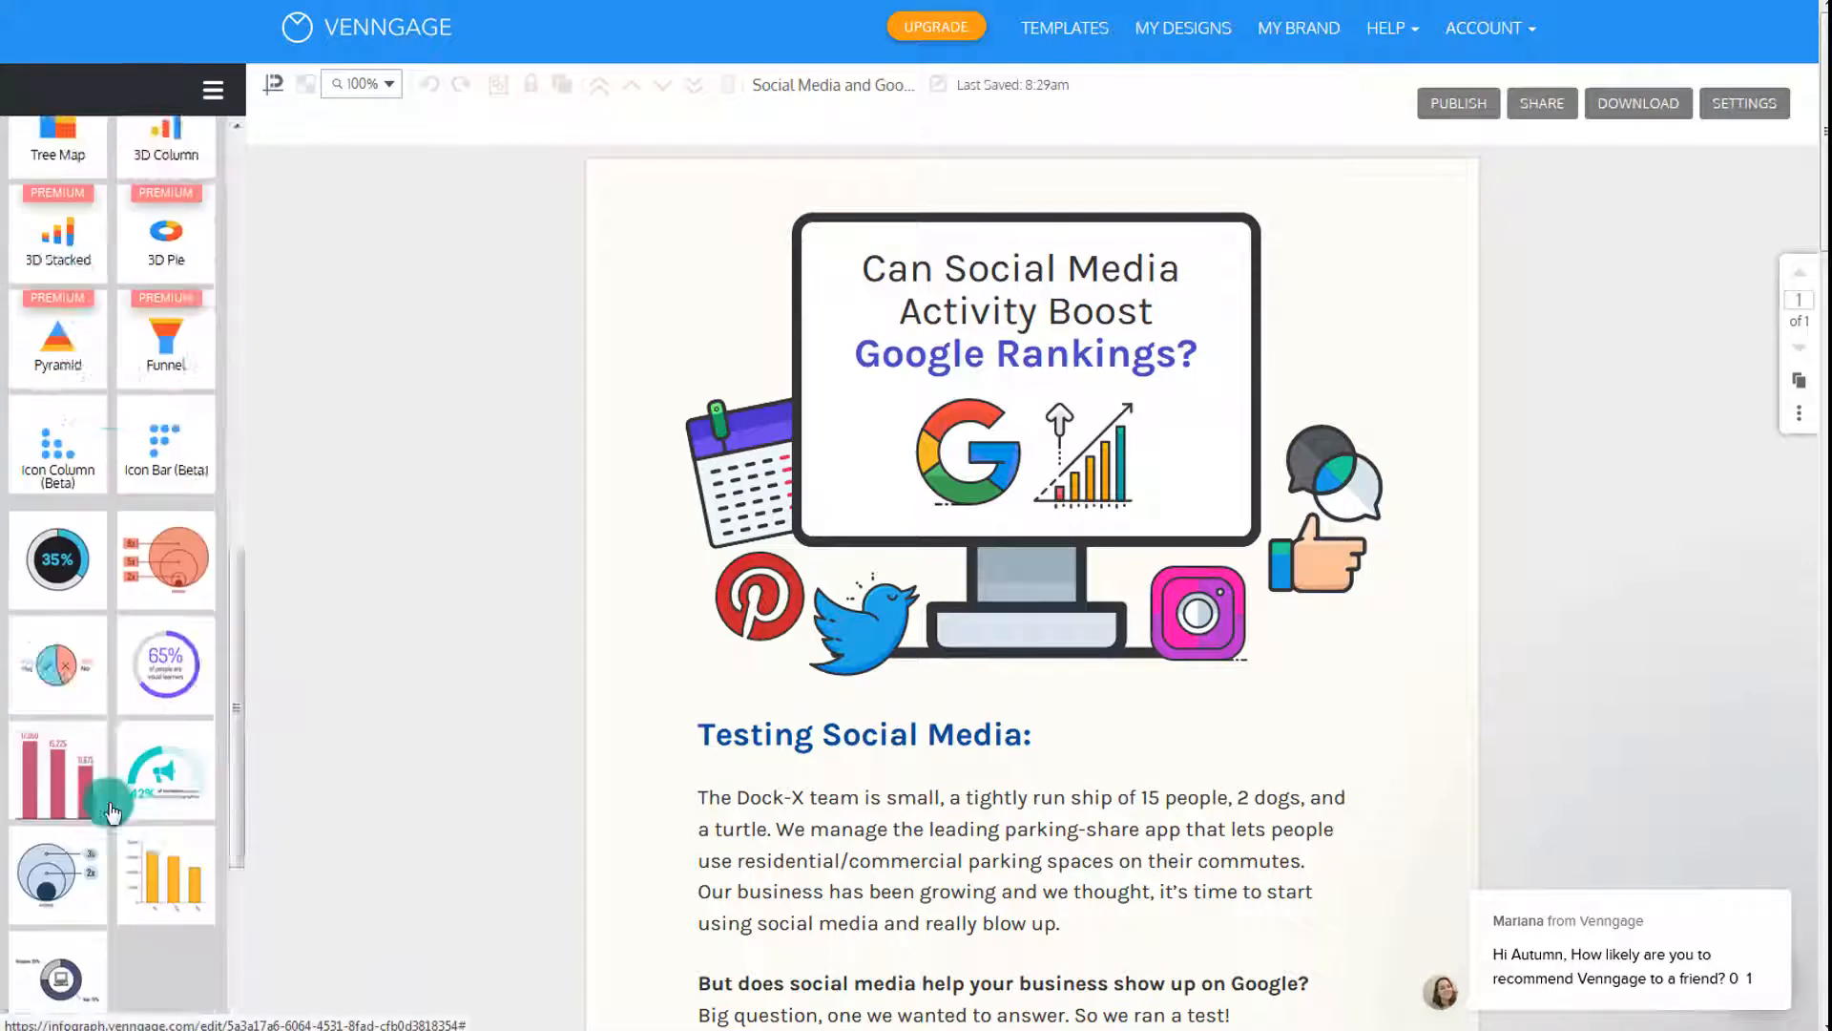
scroll(111, 809, "up", 10)
left_click(43, 318)
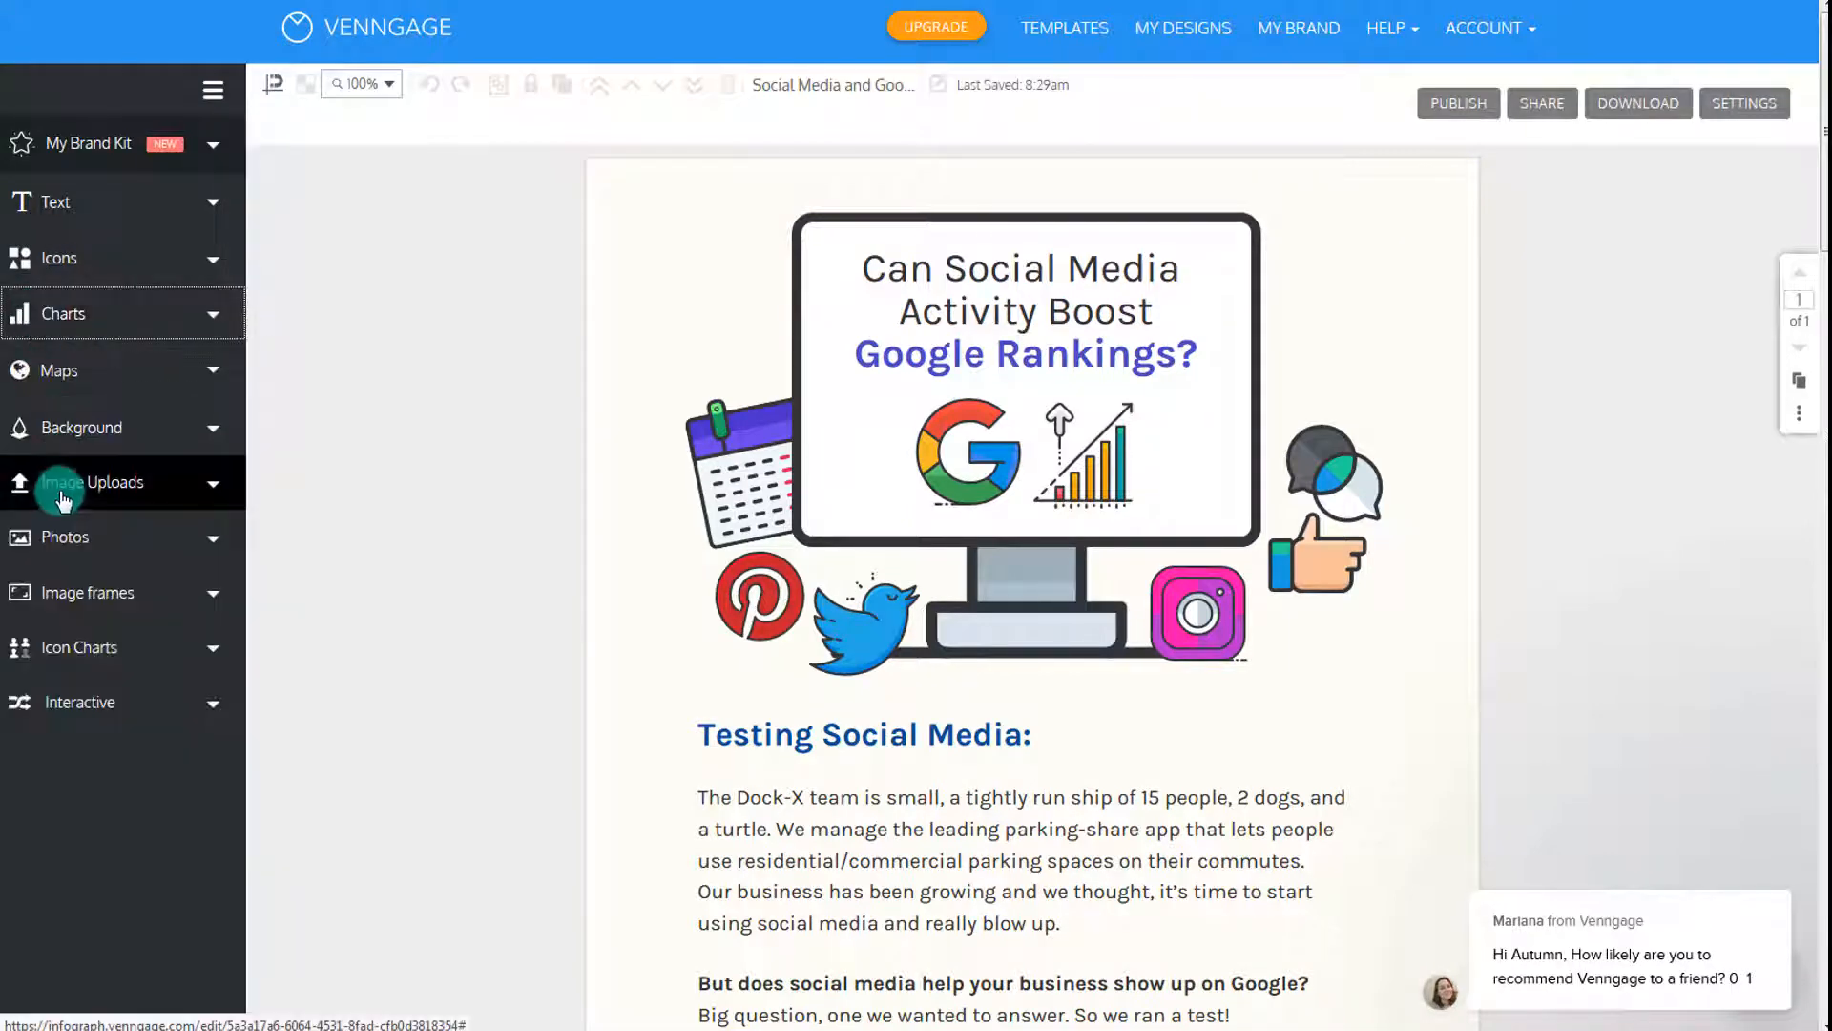
View the available maps and the background options down to the patterns
left_click(61, 369)
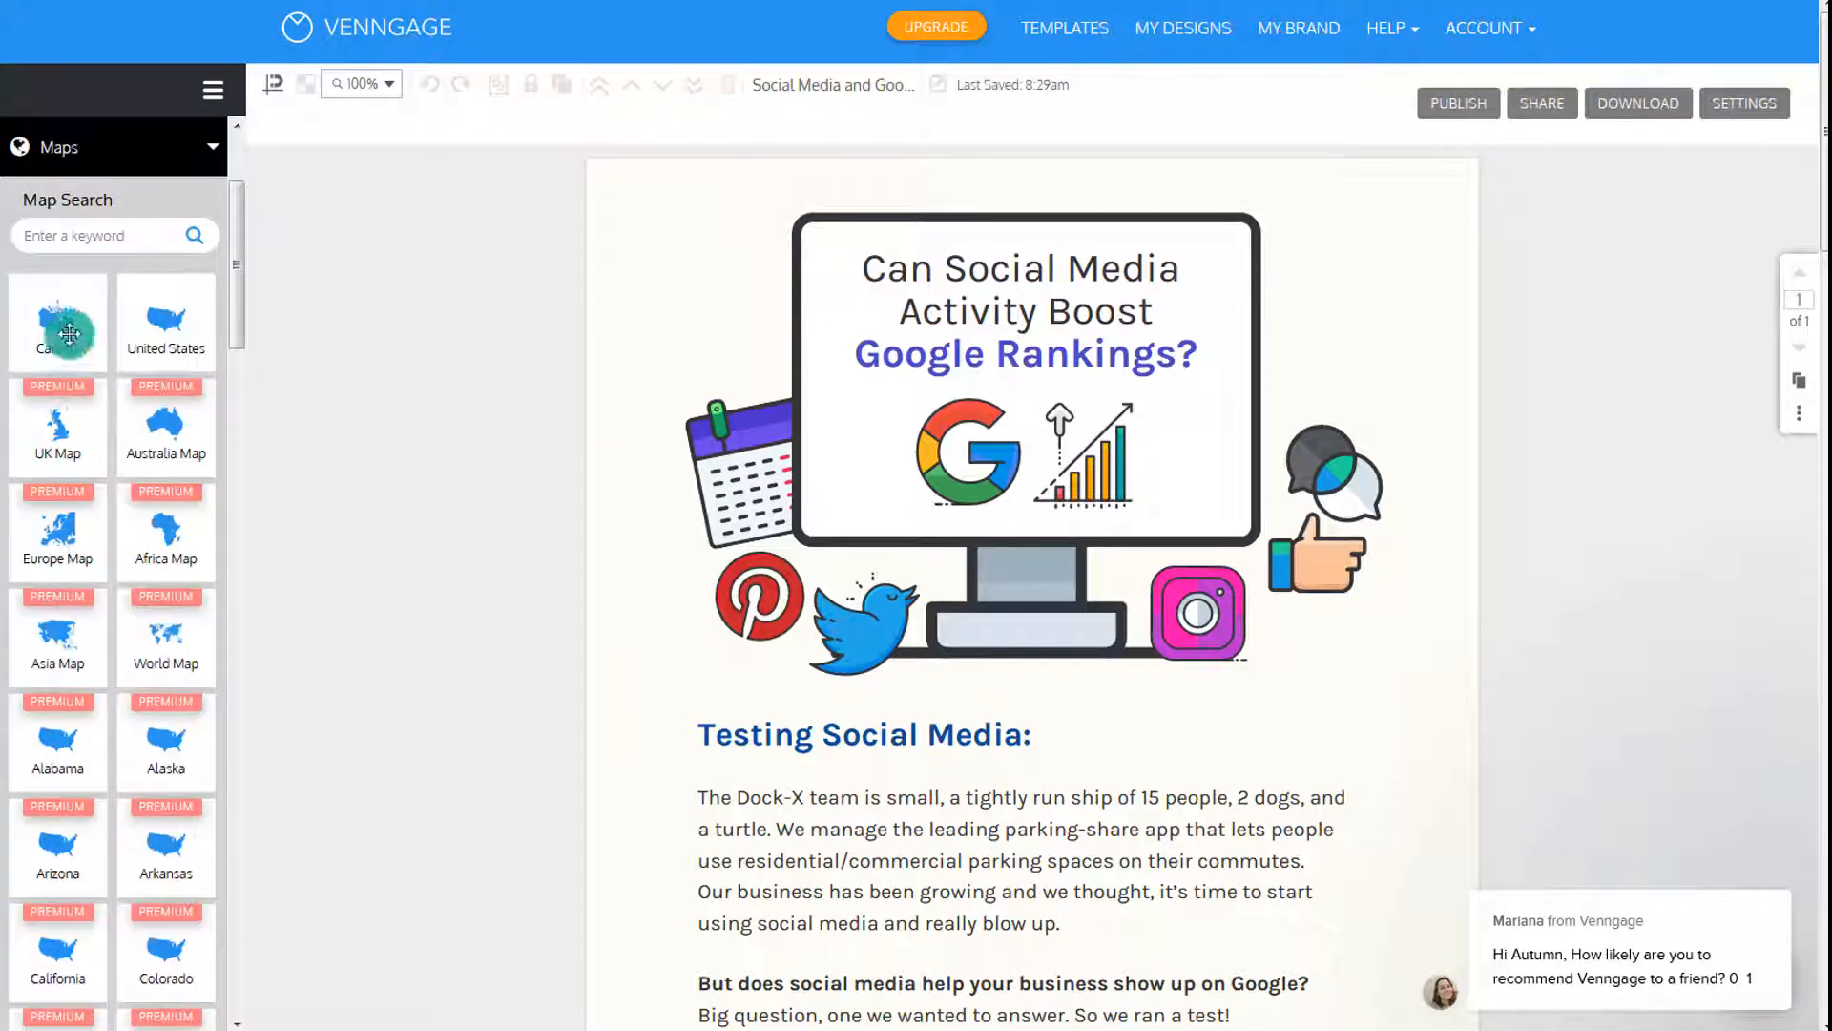
left_click(59, 158)
left_click(61, 425)
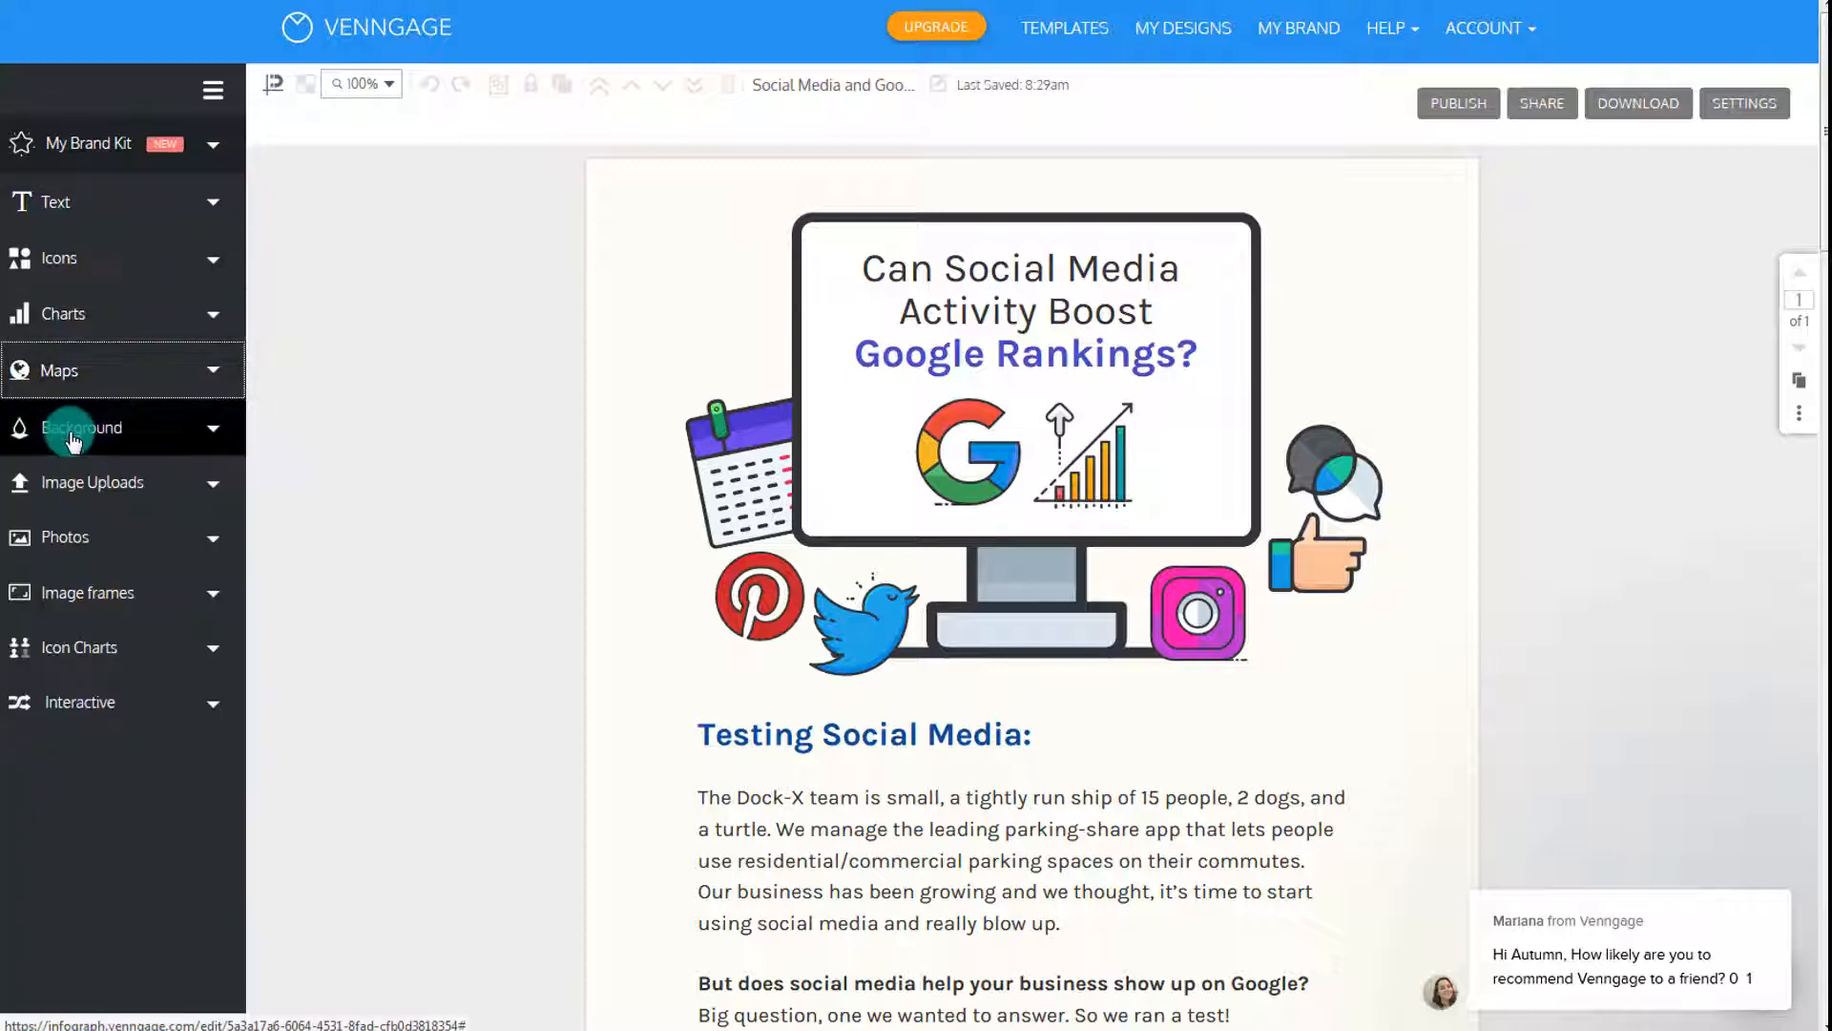
scroll(155, 556, "down", 5)
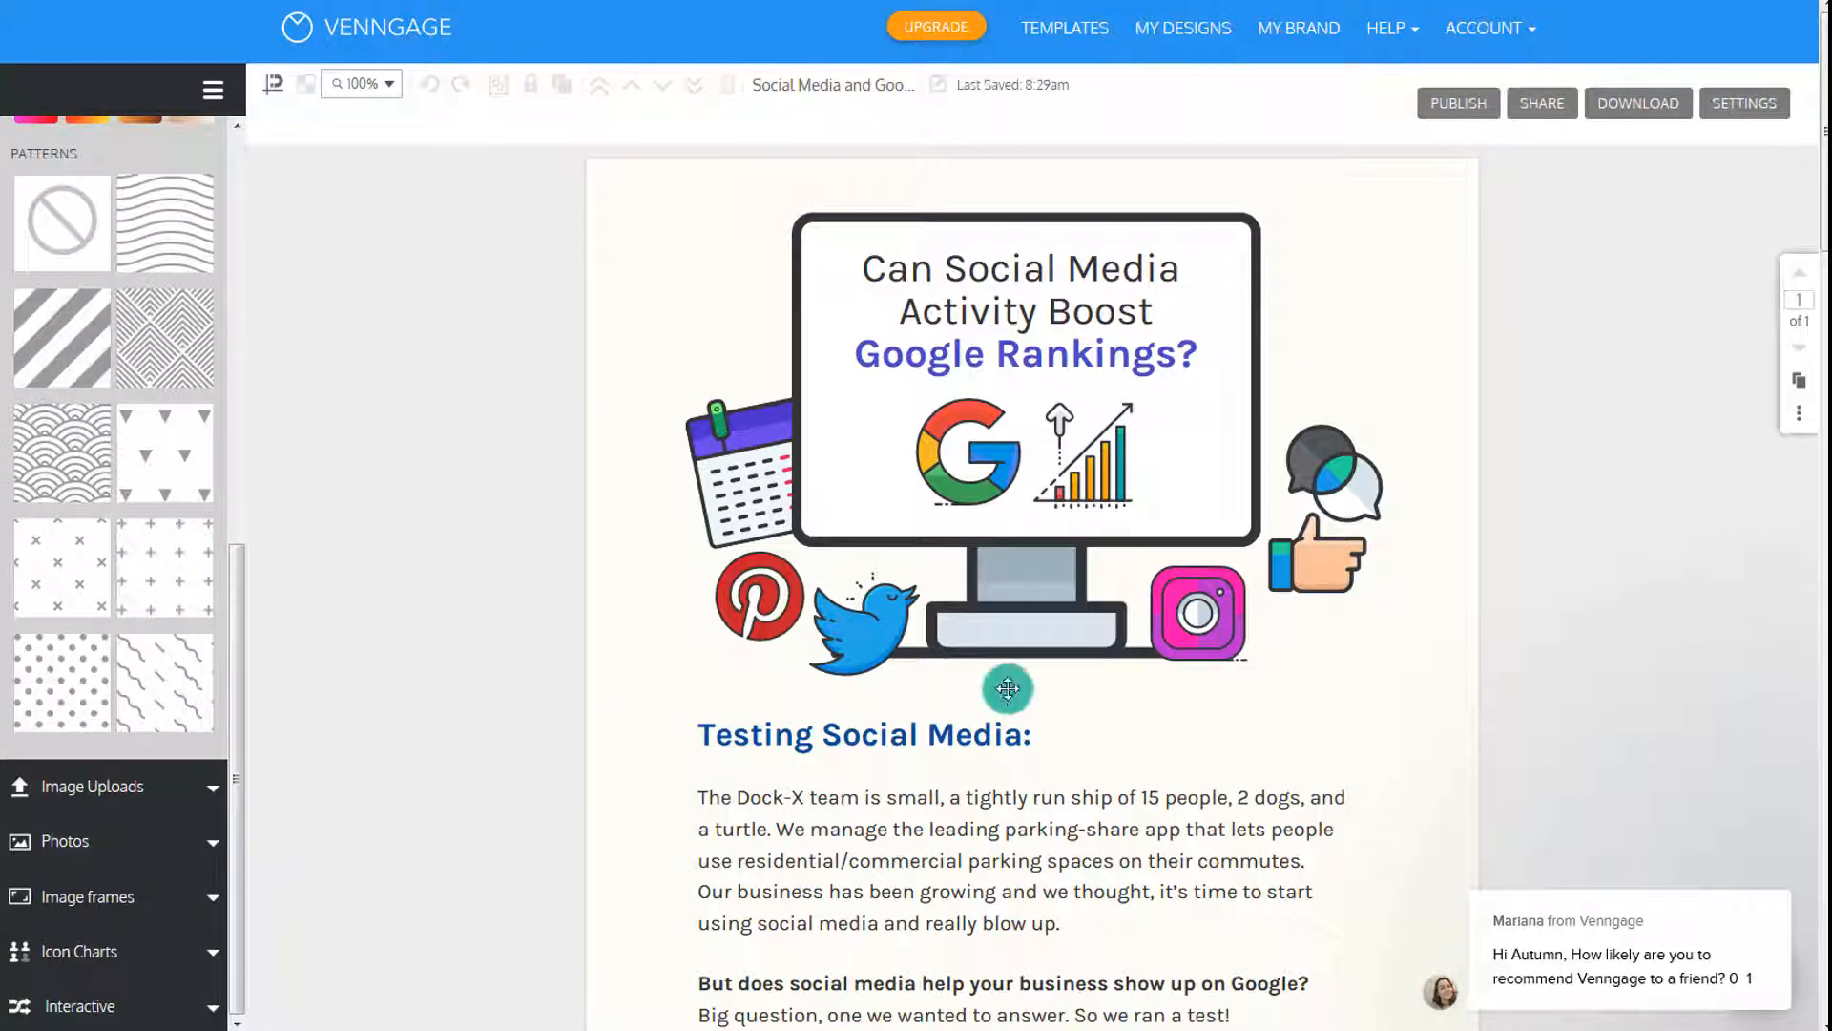
left_click_drag(237, 586, 199, 208)
left_click(67, 375)
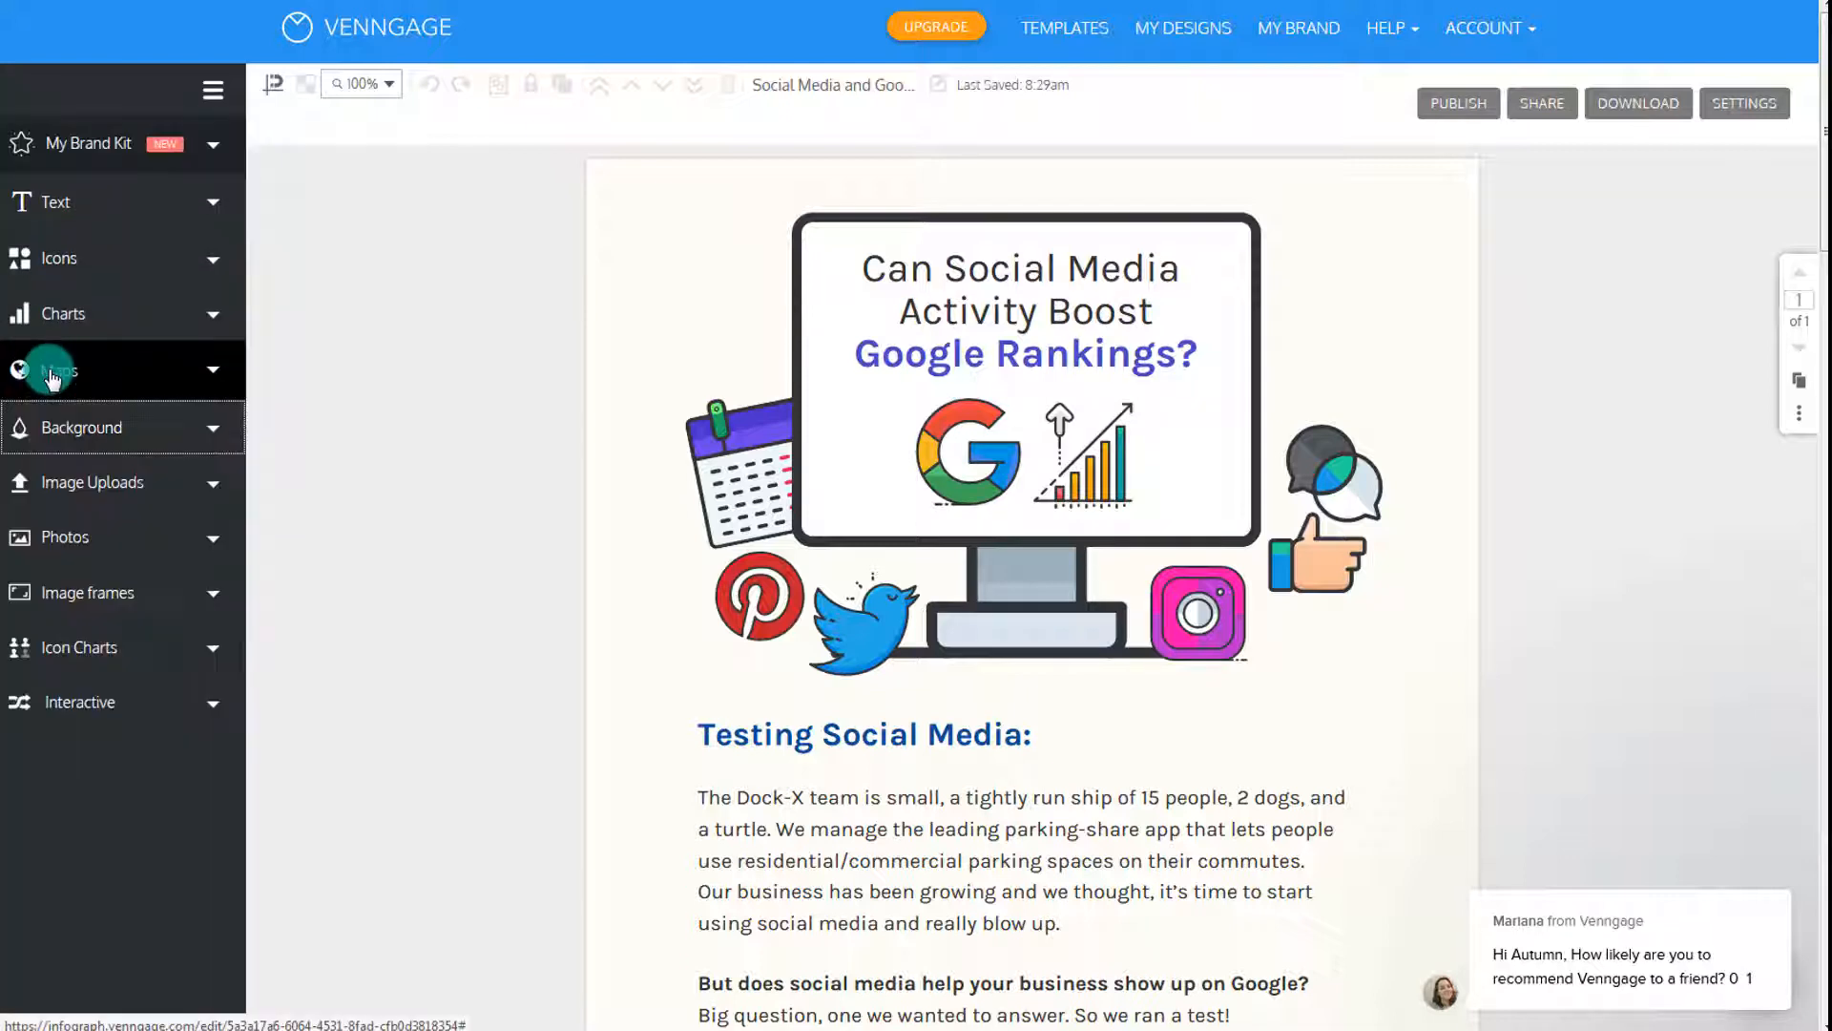
Check the Image Uploads section and the keyword search for stock photos
left_click(102, 482)
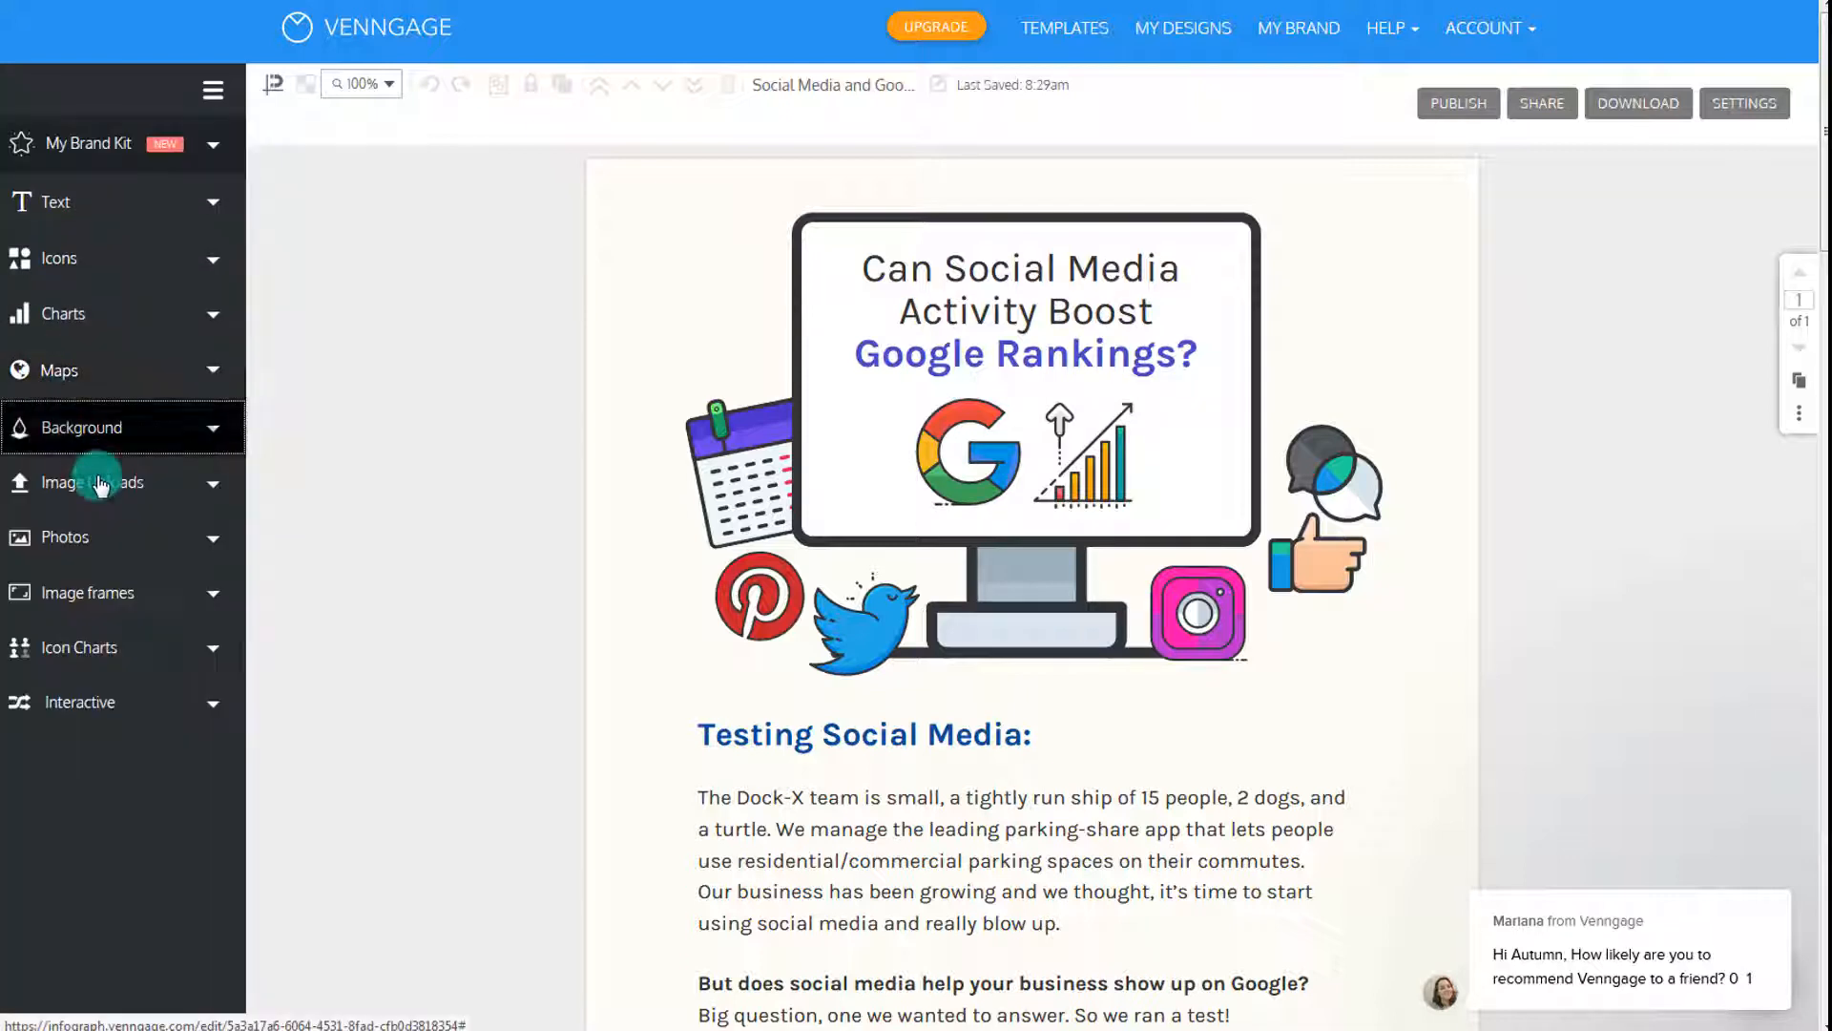
left_click(94, 535)
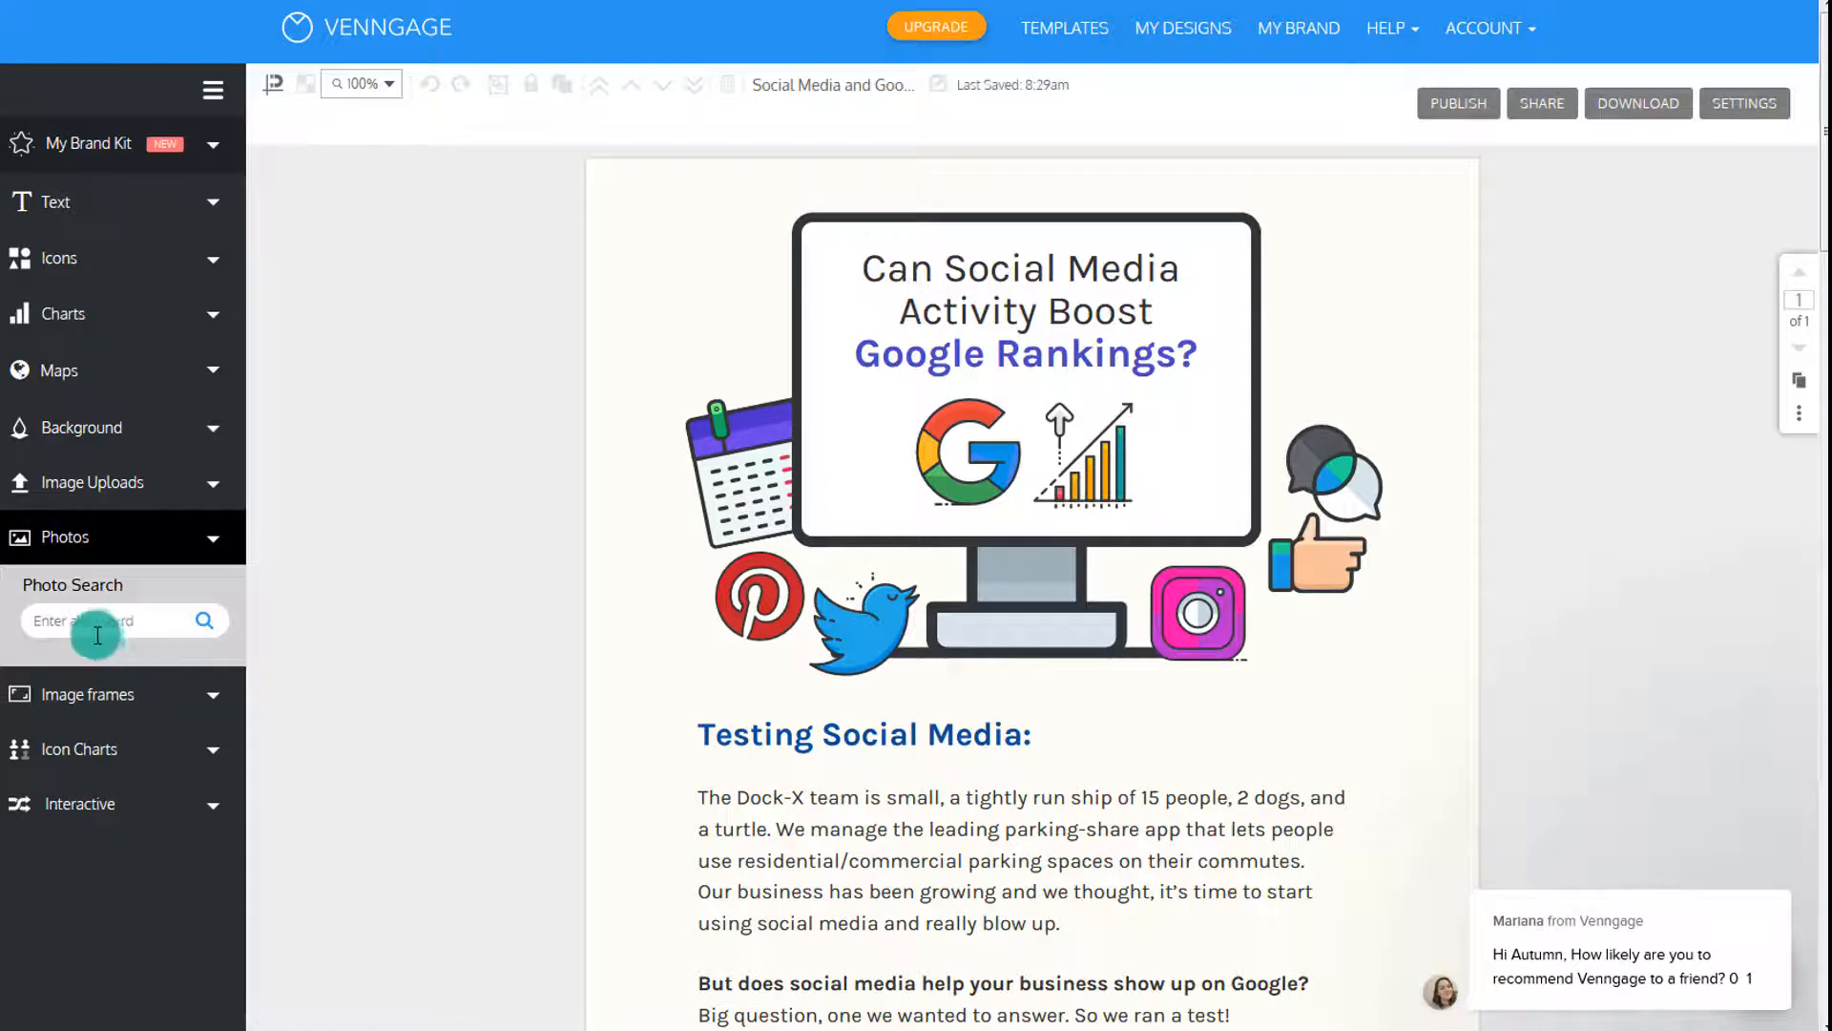
left_click(67, 536)
Look through the image frame shapes and preset framed designs
left_click(78, 587)
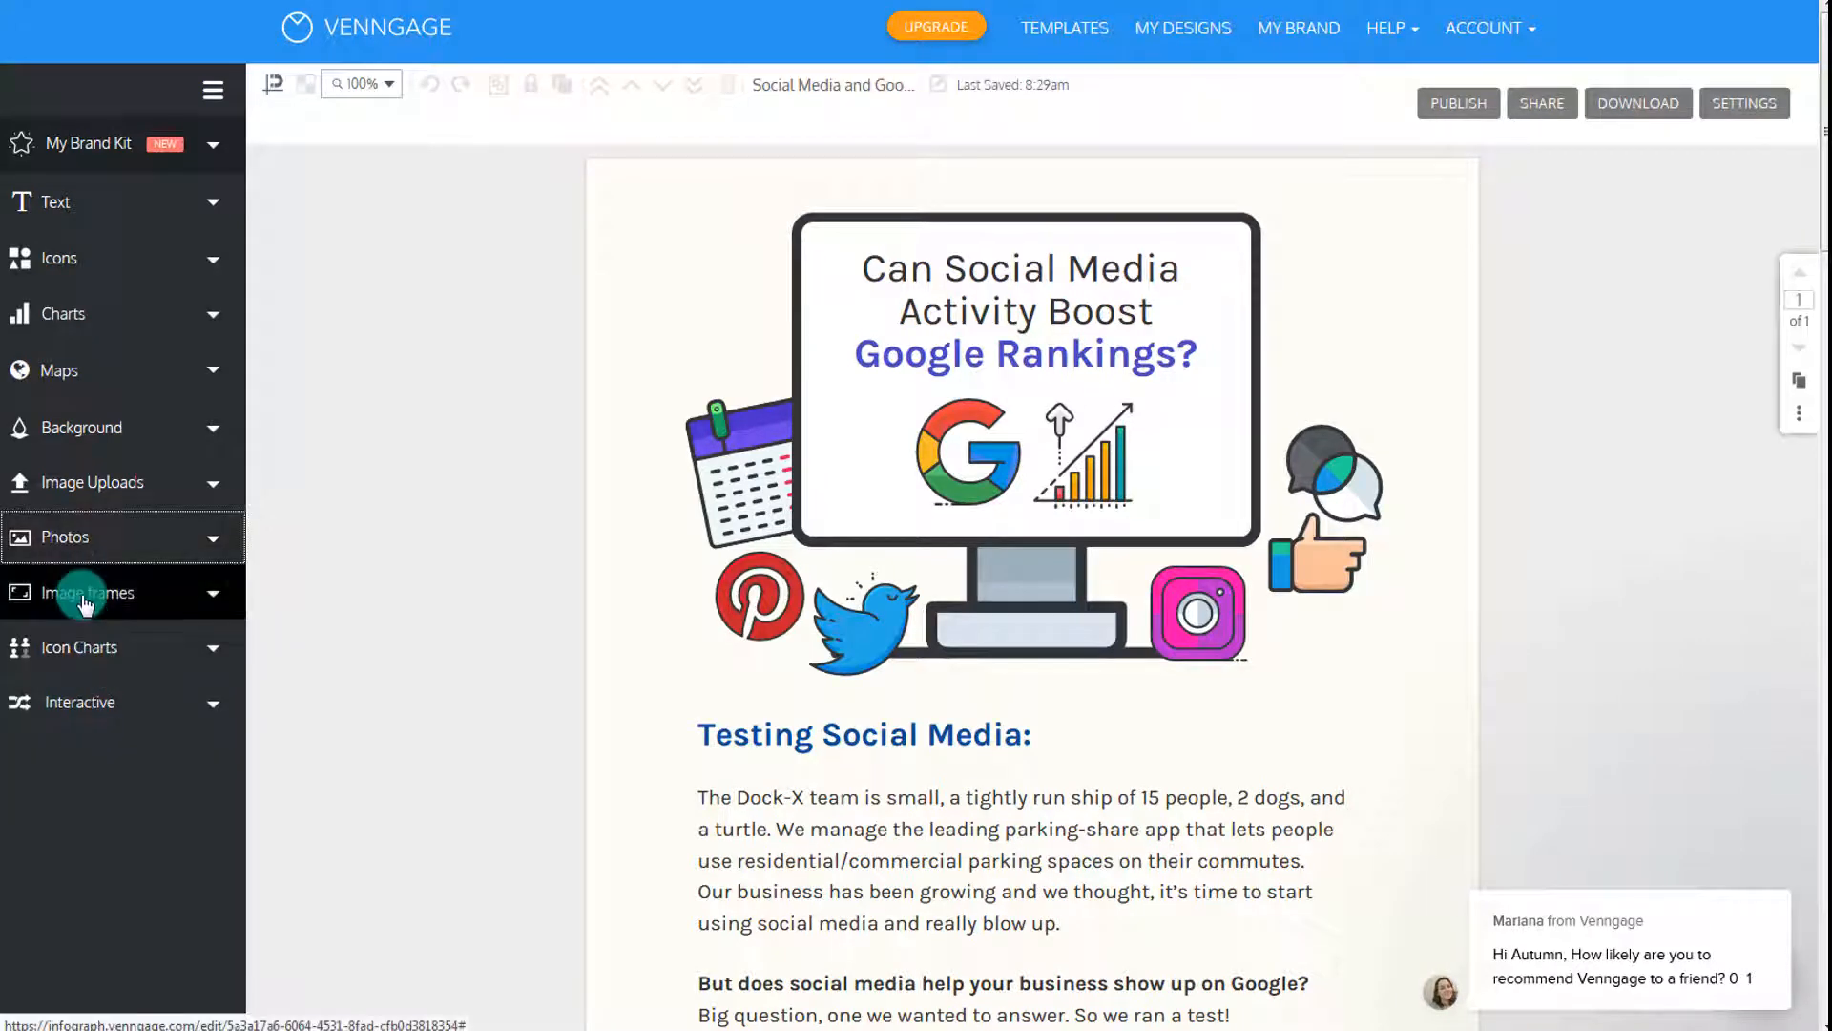
left_click_drag(241, 415, 237, 563)
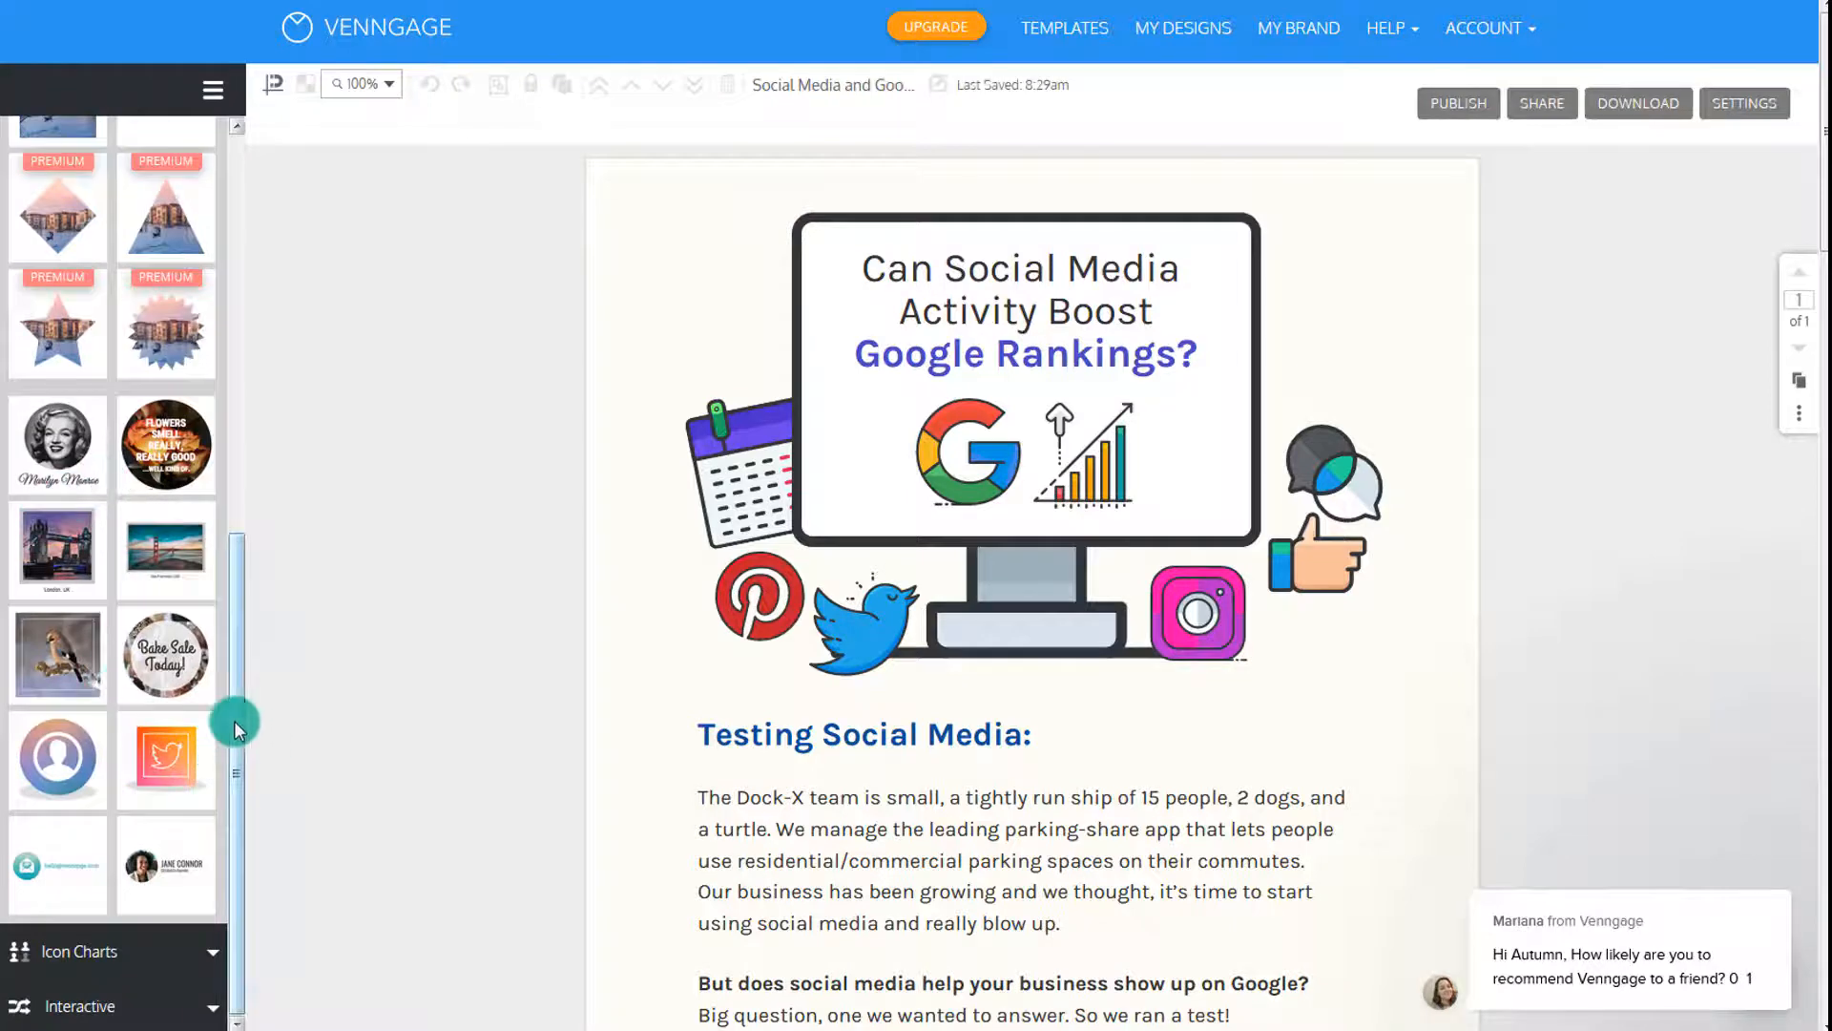
left_click_drag(233, 719, 265, 380)
left_click(107, 510)
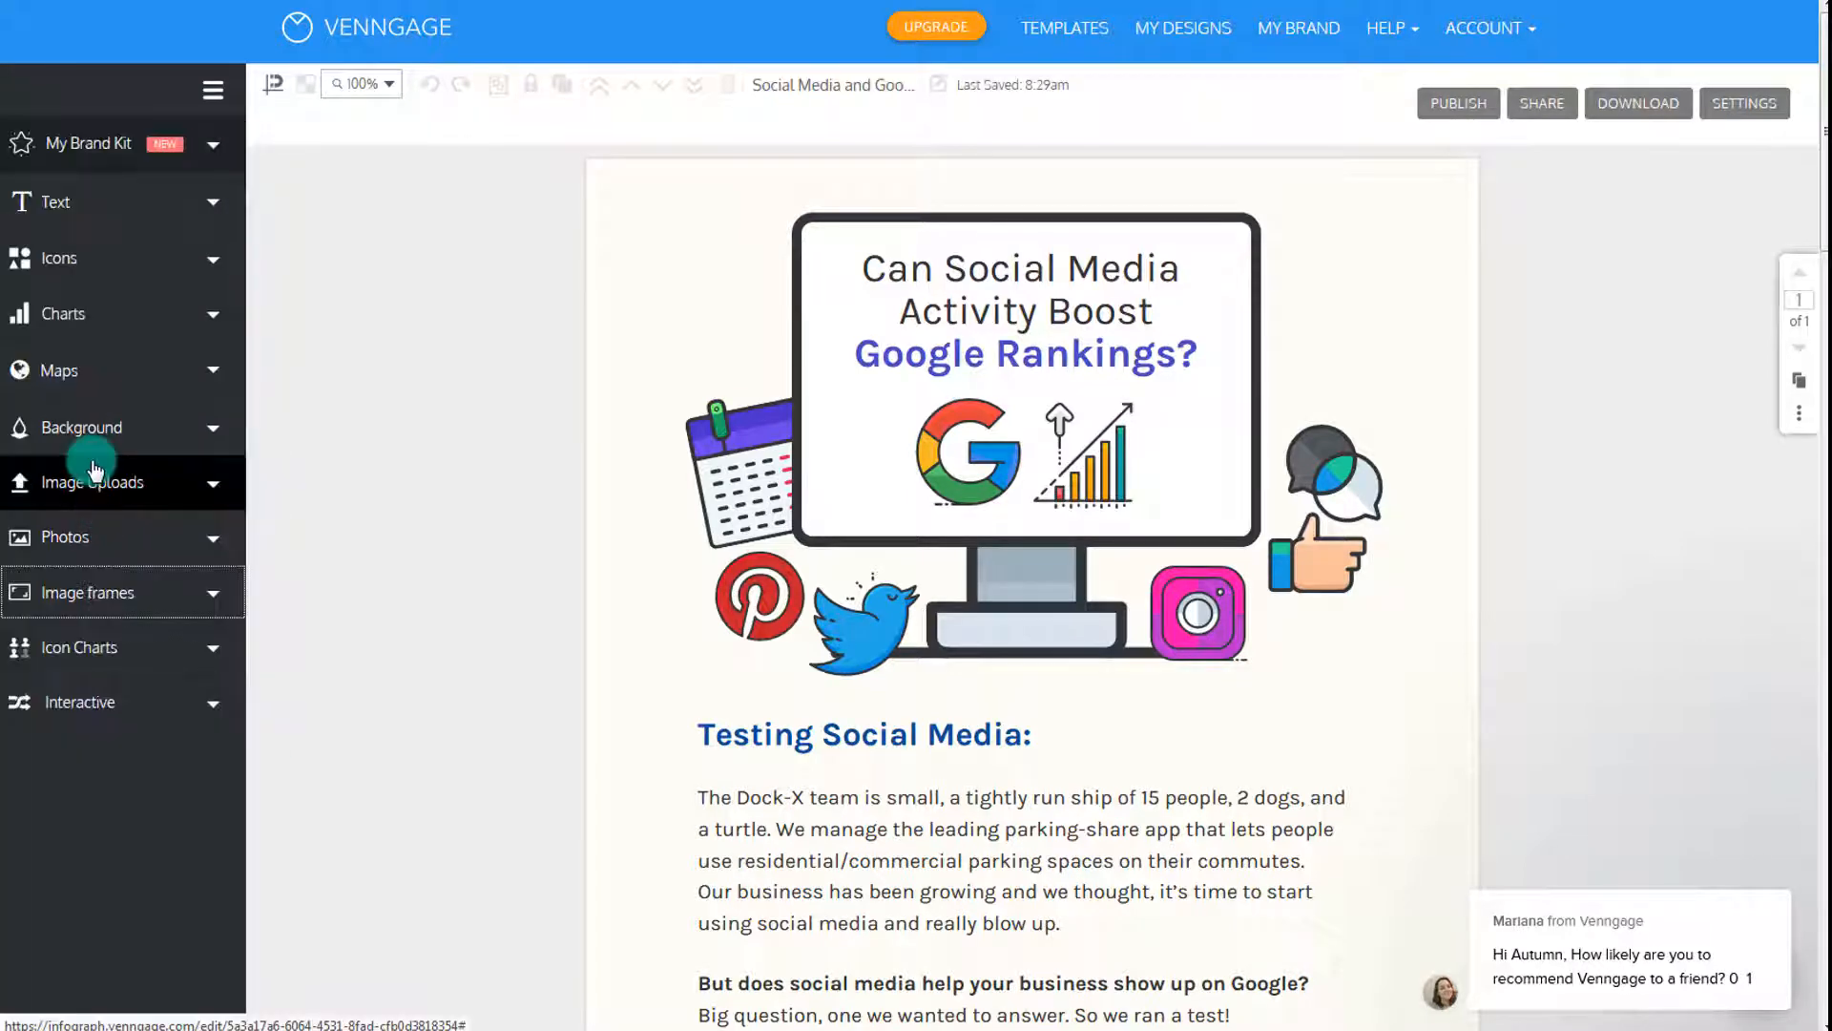
Browse the icon chart categories, expanding Baby and Beauty, and collapse the Icon Charts section
left_click(112, 647)
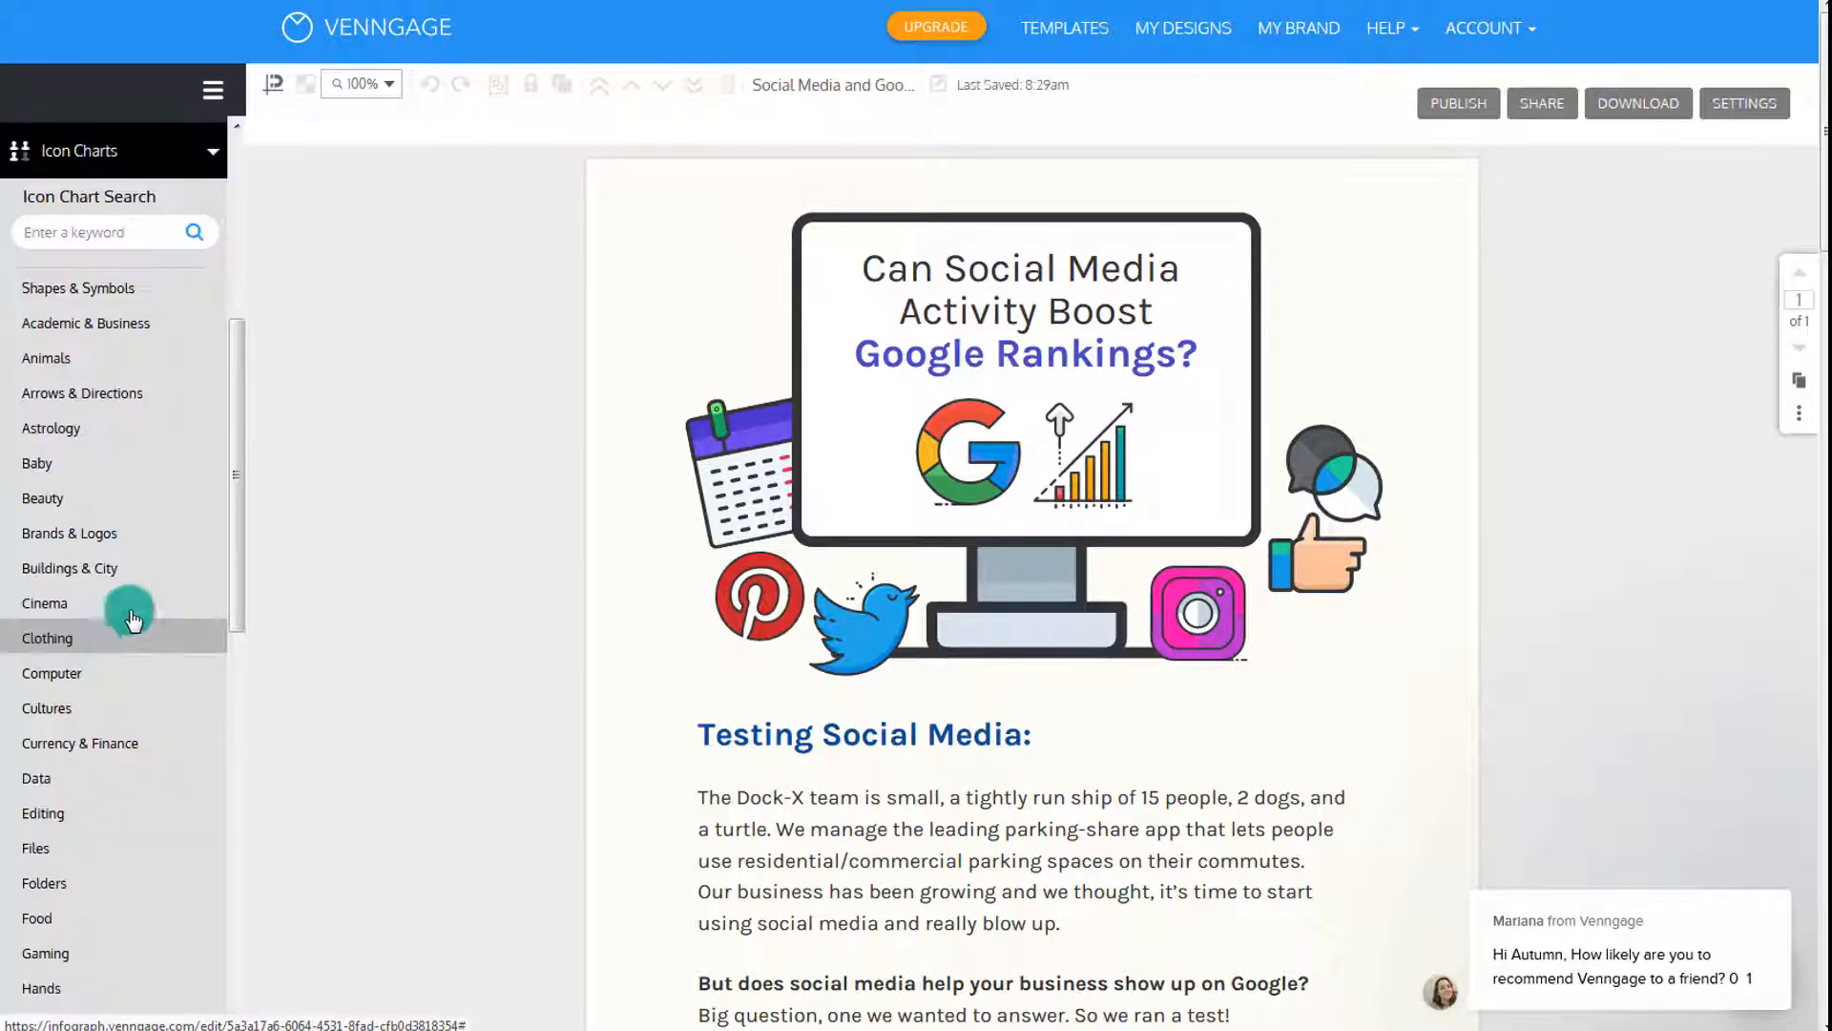
left_click(75, 466)
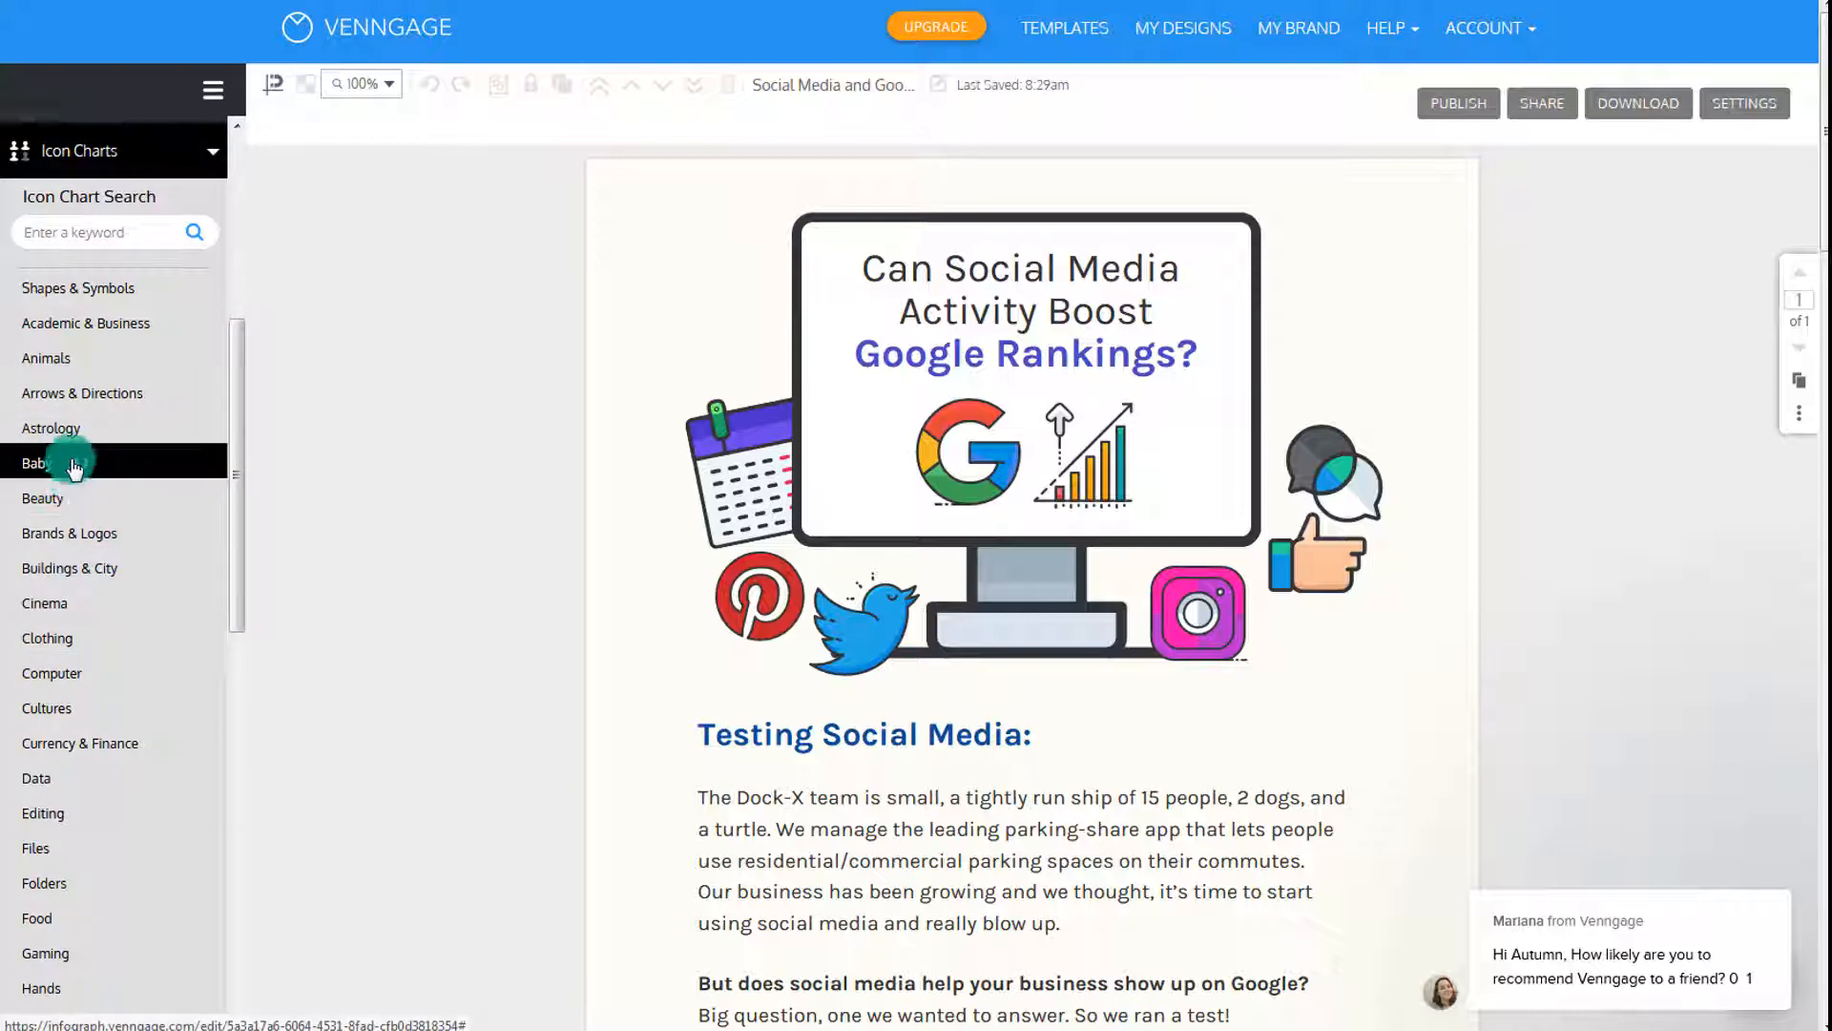
left_click(96, 852)
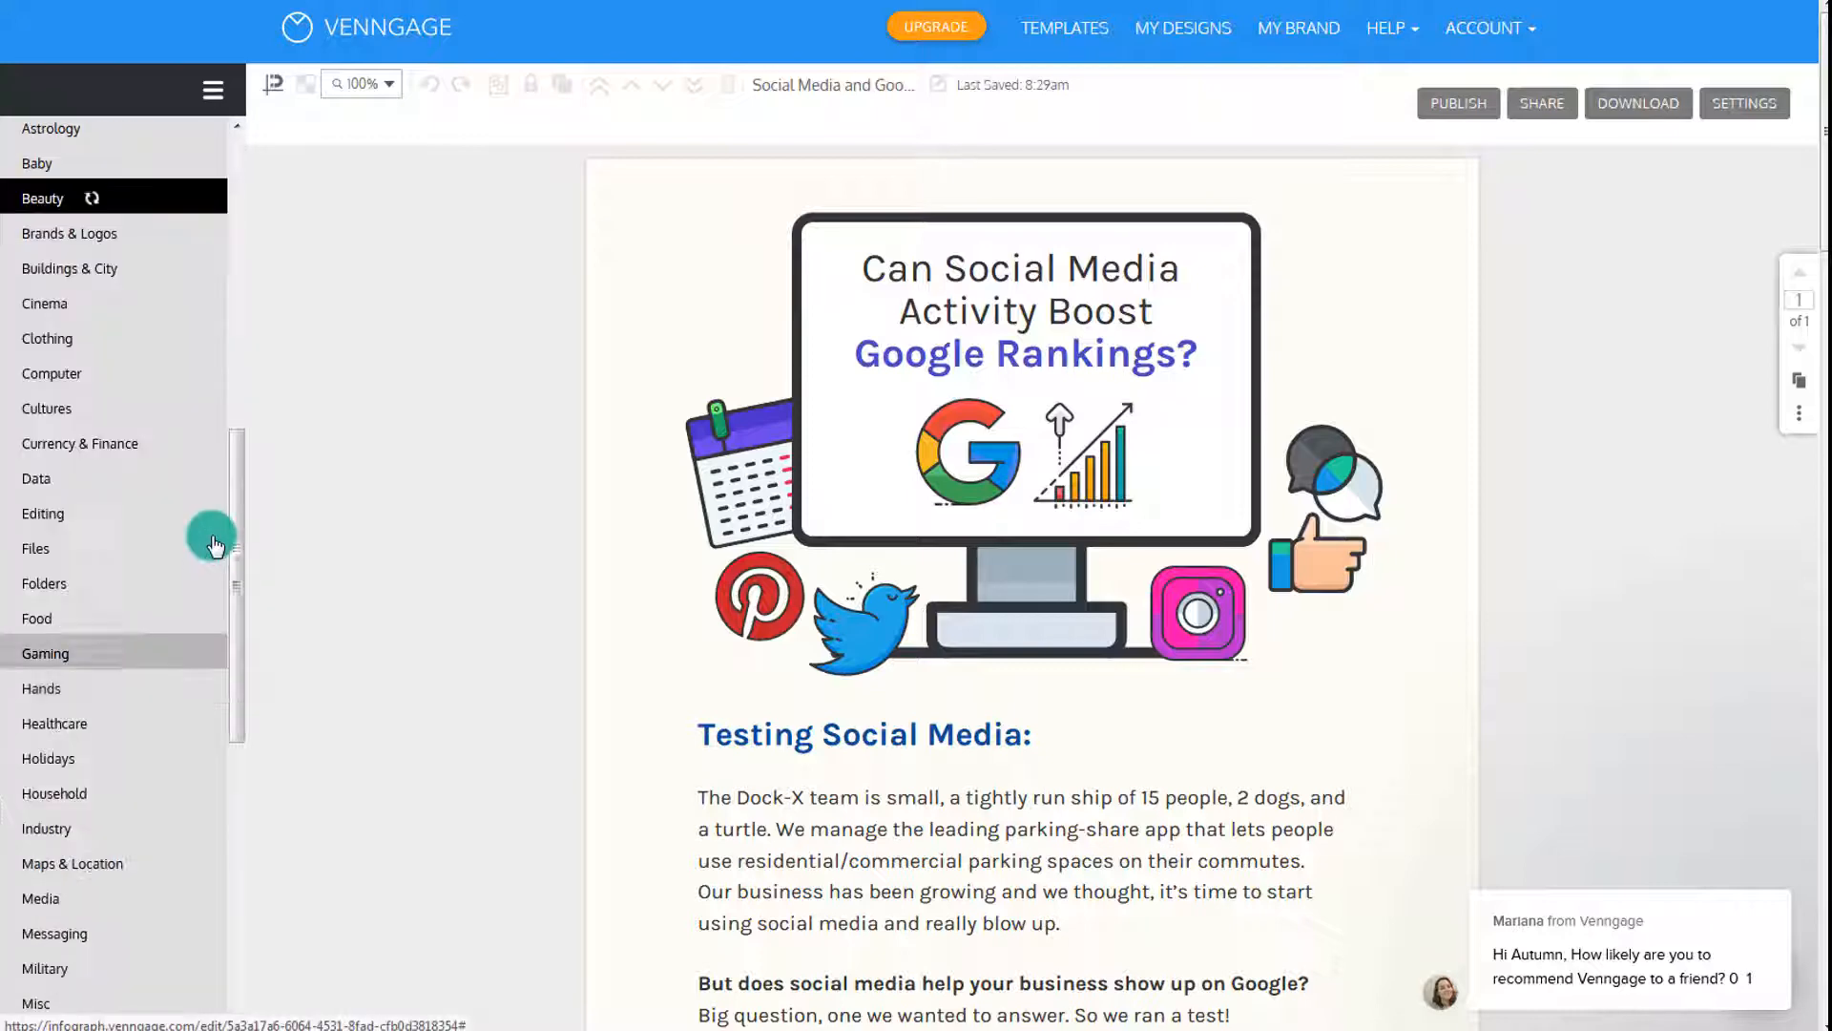
left_click_drag(237, 432, 232, 314)
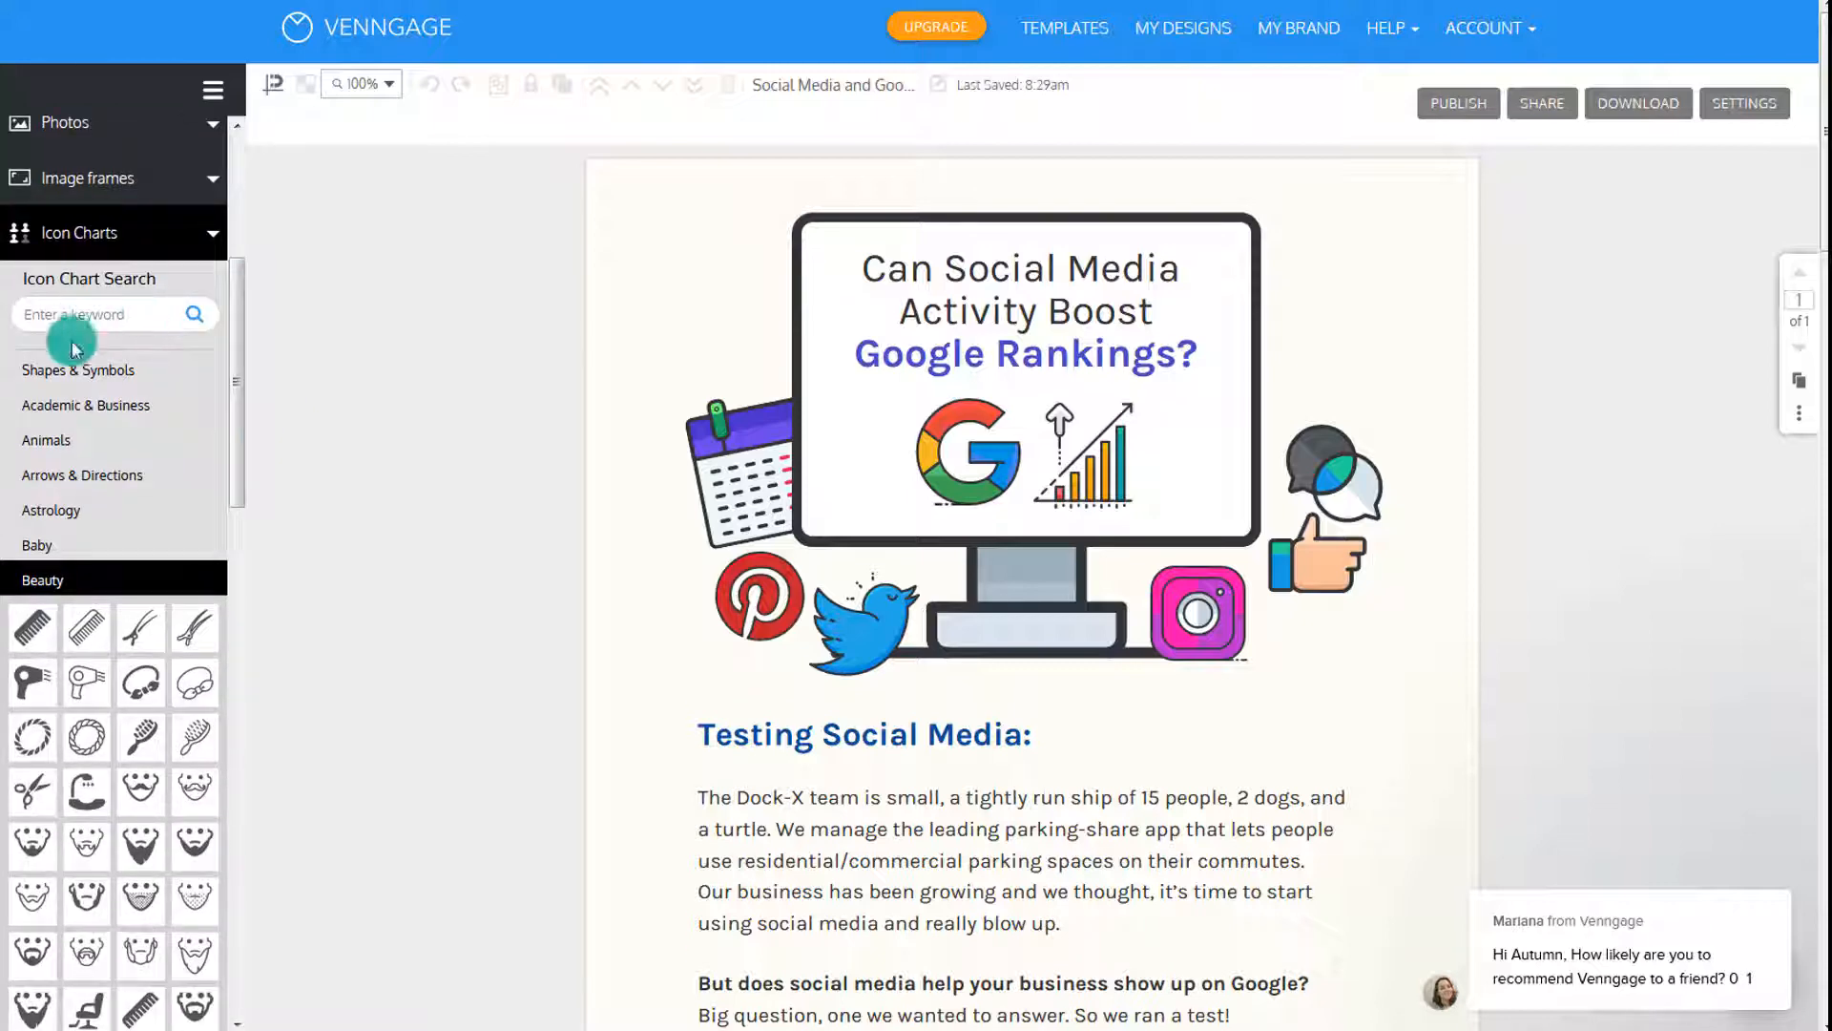
left_click(28, 580)
left_click(72, 234)
View the Interactive elements, dismissing the Content Gating promotion
left_click(82, 699)
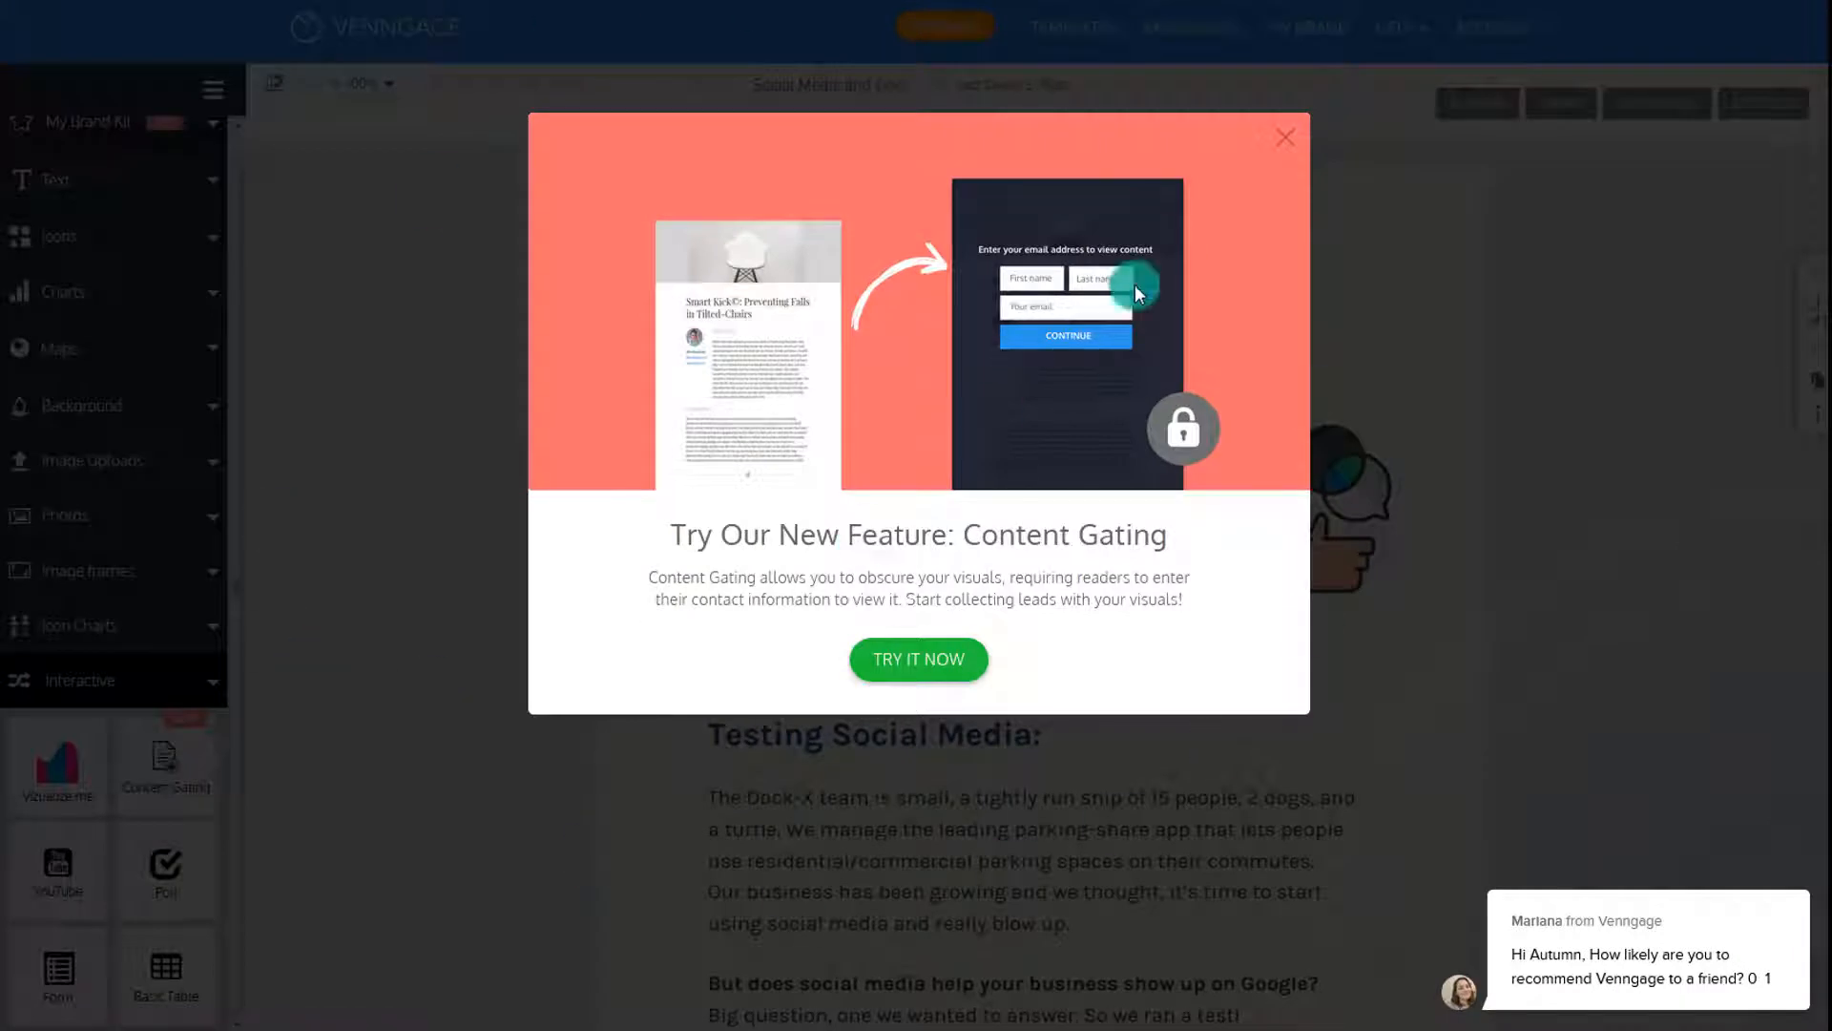
left_click(1293, 148)
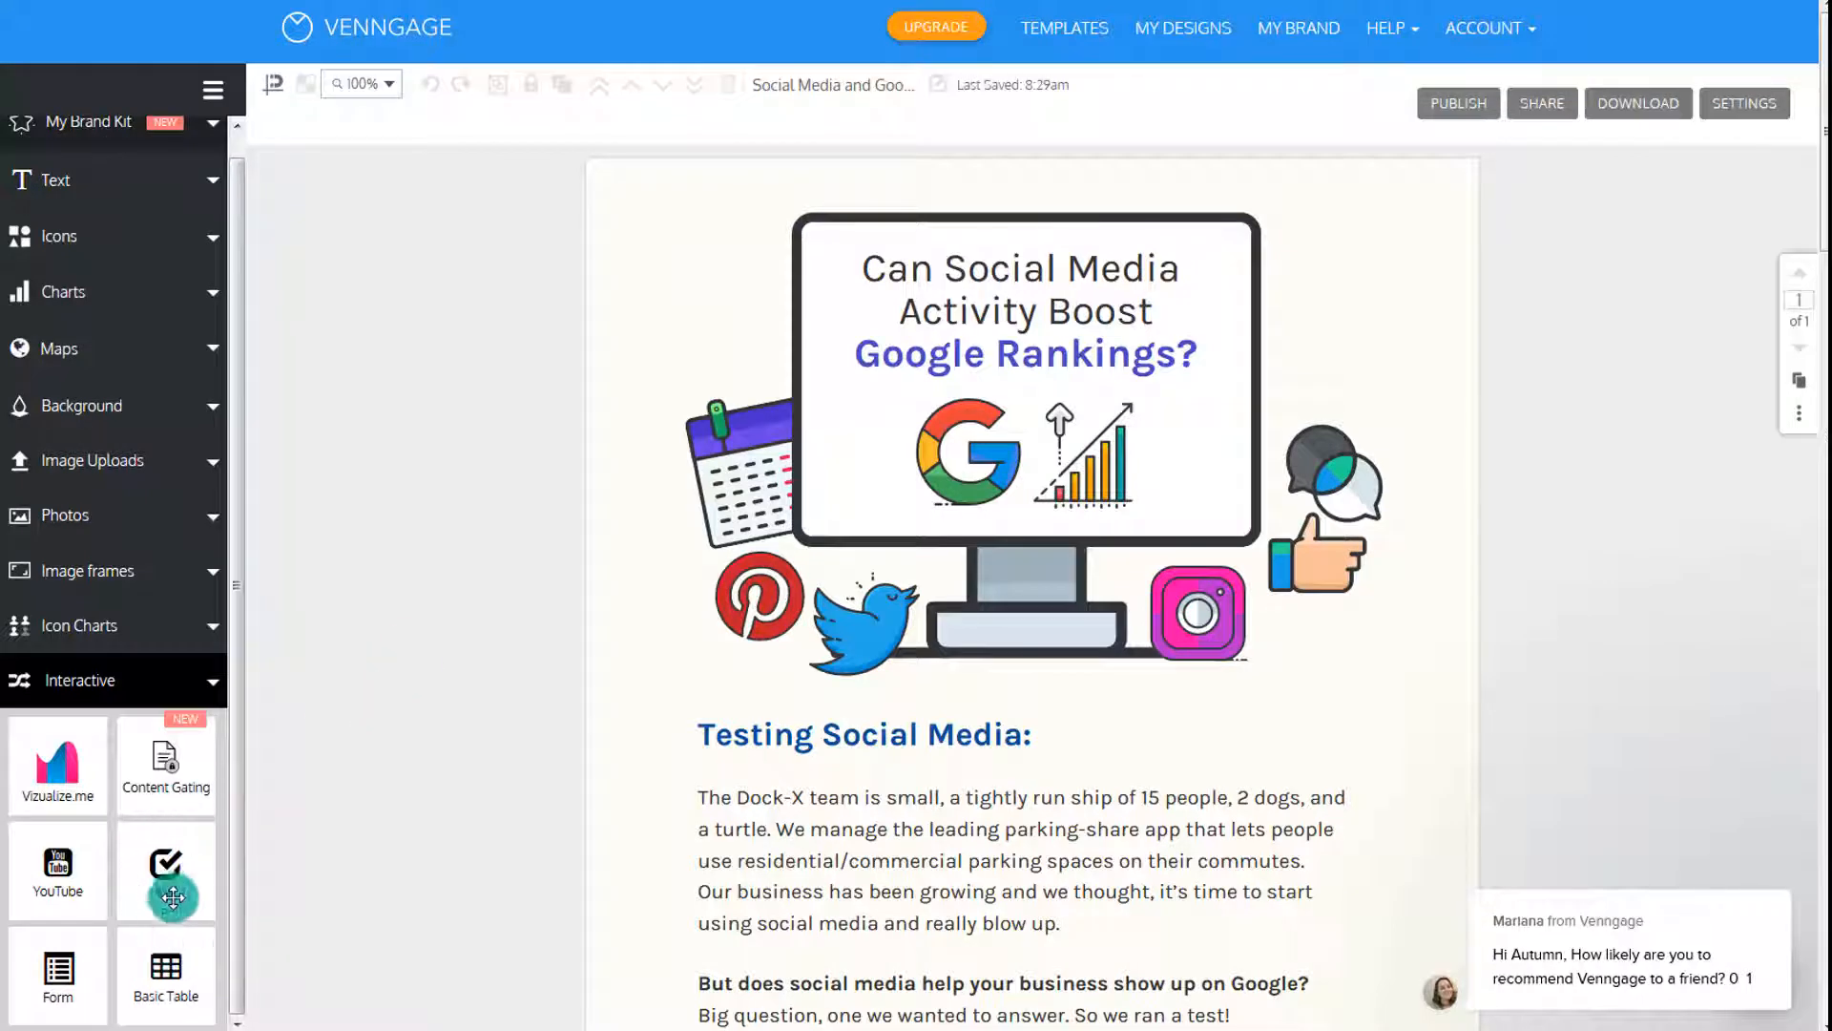
left_click(76, 683)
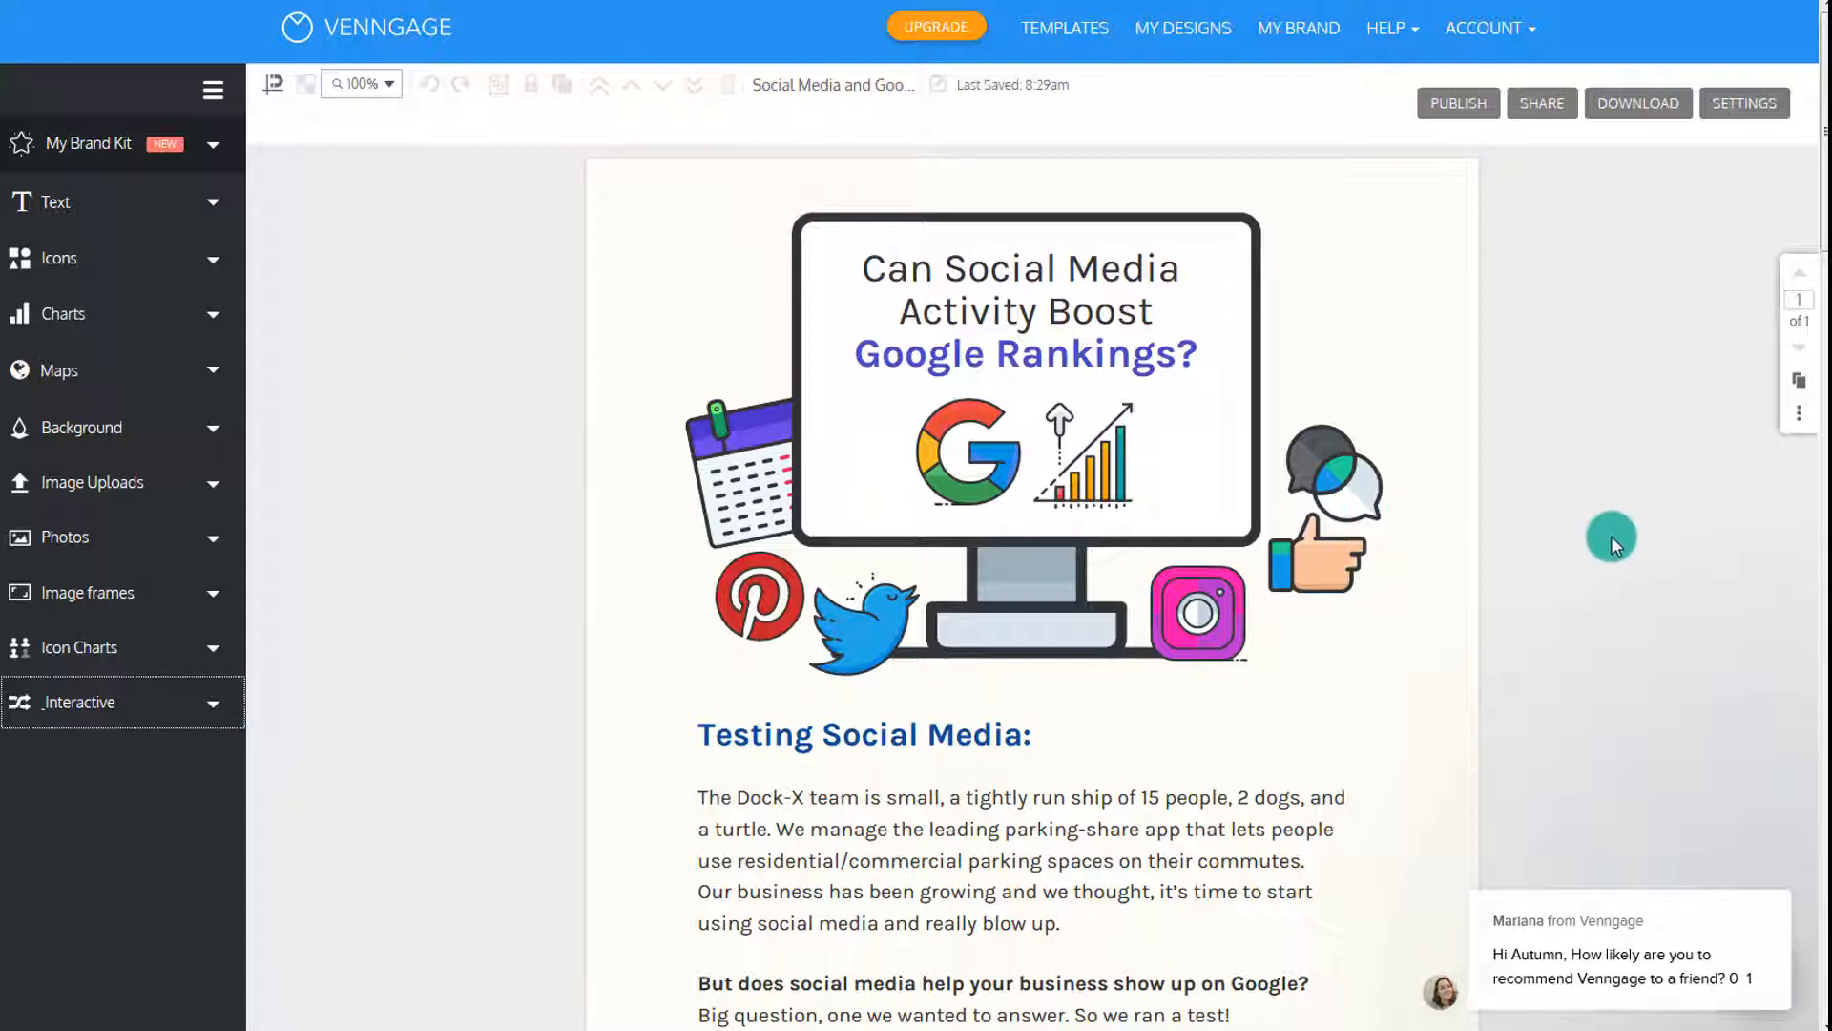
Clear the text of "The Test, details:" heading and of the paragraph directly below it
scroll(1436, 570, "down", 10)
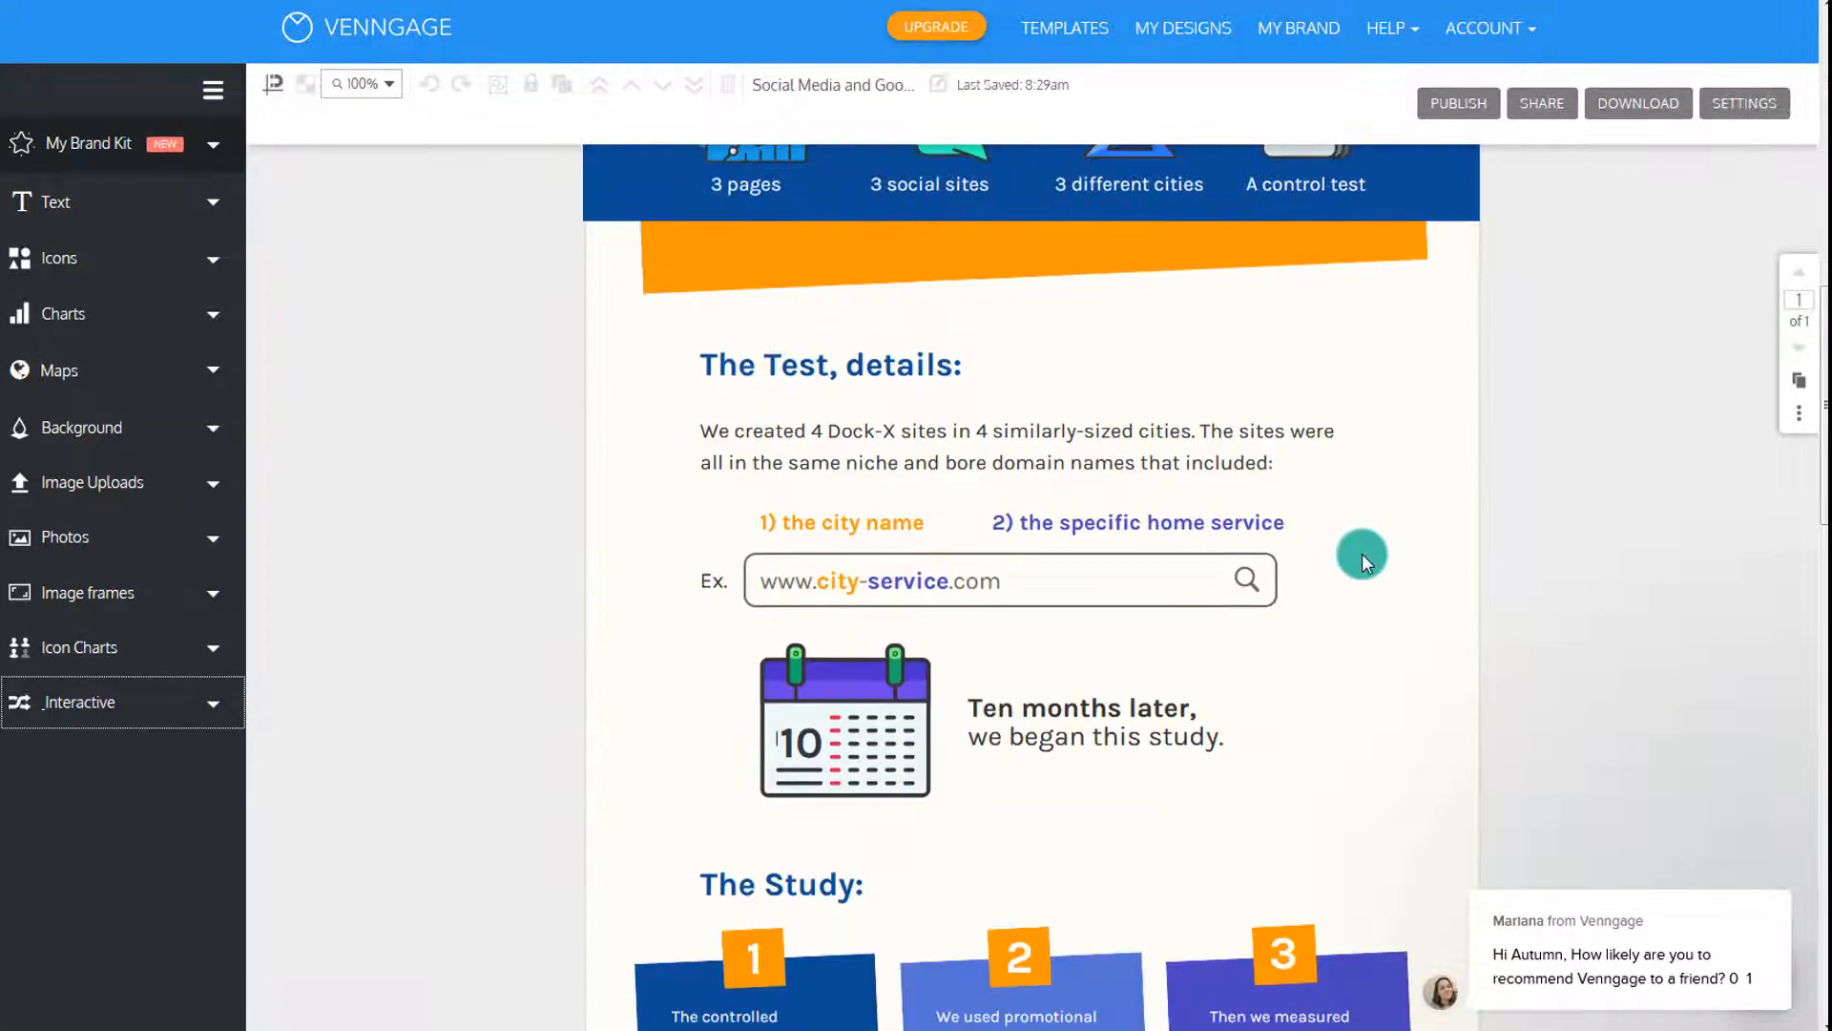
left_click(742, 365)
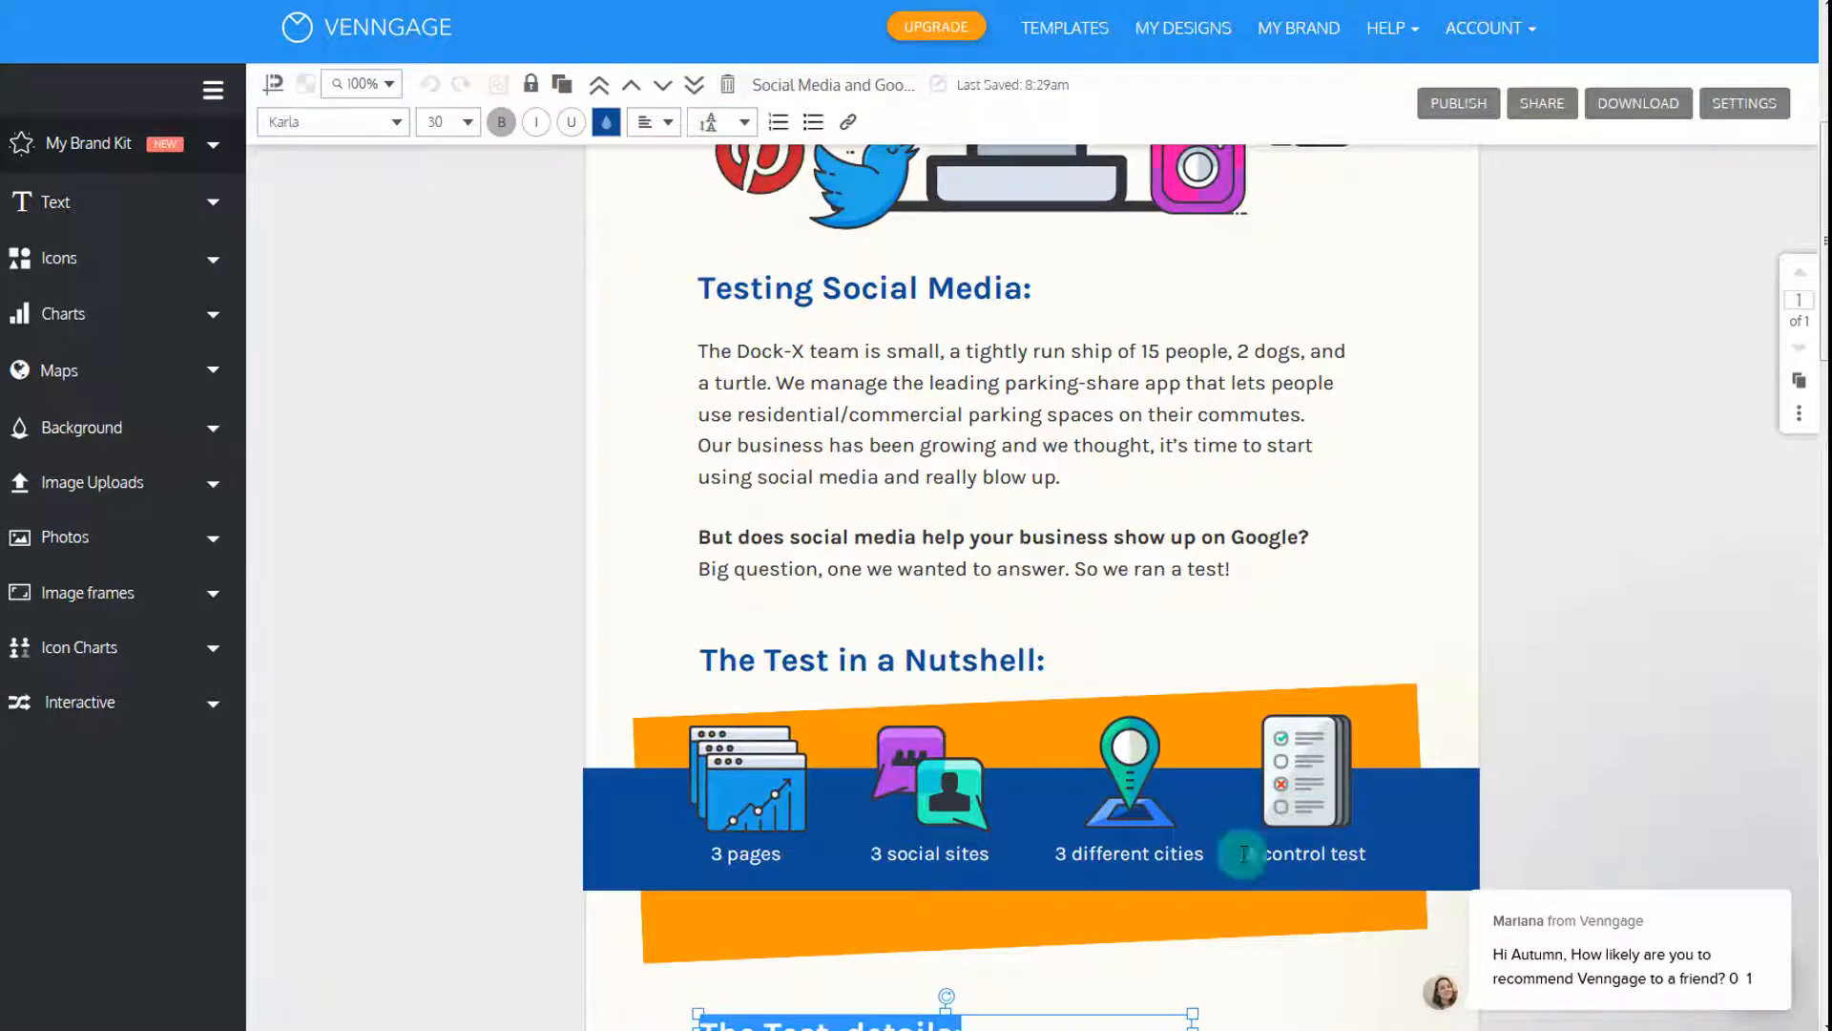
scroll(801, 811, "down", 5)
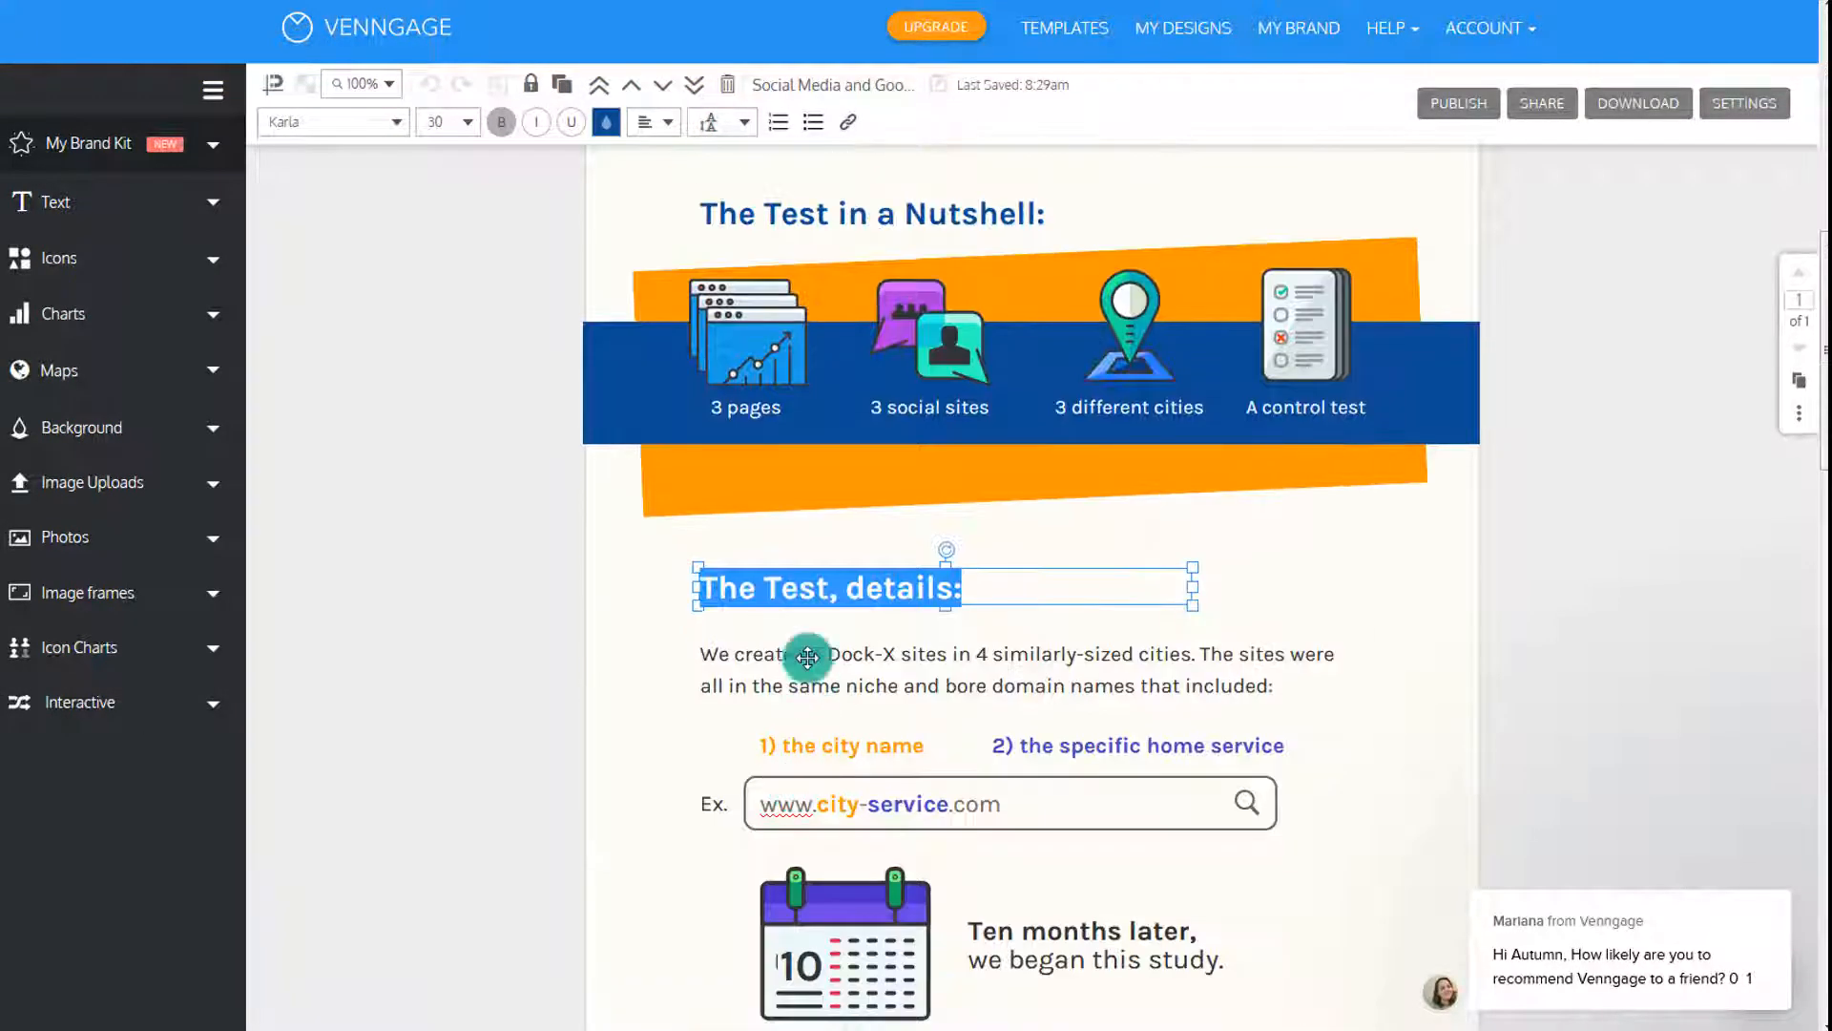
key("BackSpace")
double_click(875, 654)
key("BackSpace")
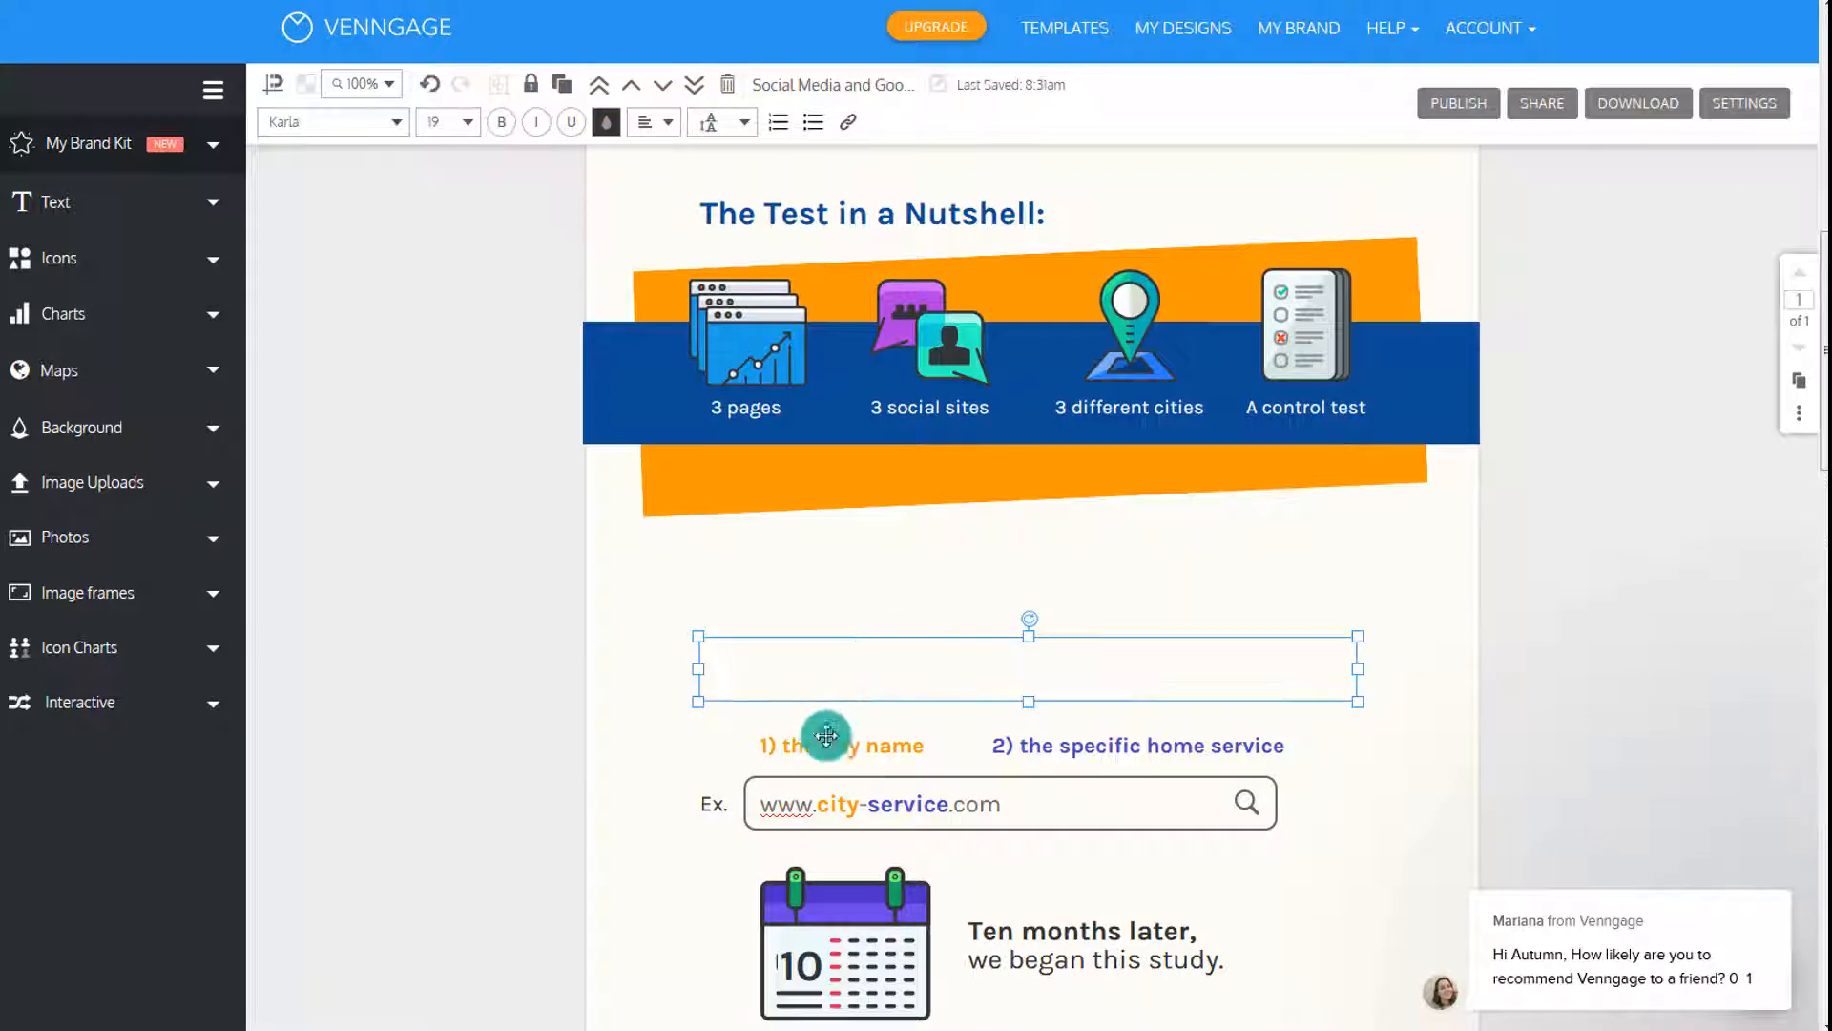
Clear the "1) the city name" and "2) the specific home service" labels and delete the search box outline below them
double_click(897, 743)
key("BackSpace")
left_click(1093, 777)
key("BackSpace")
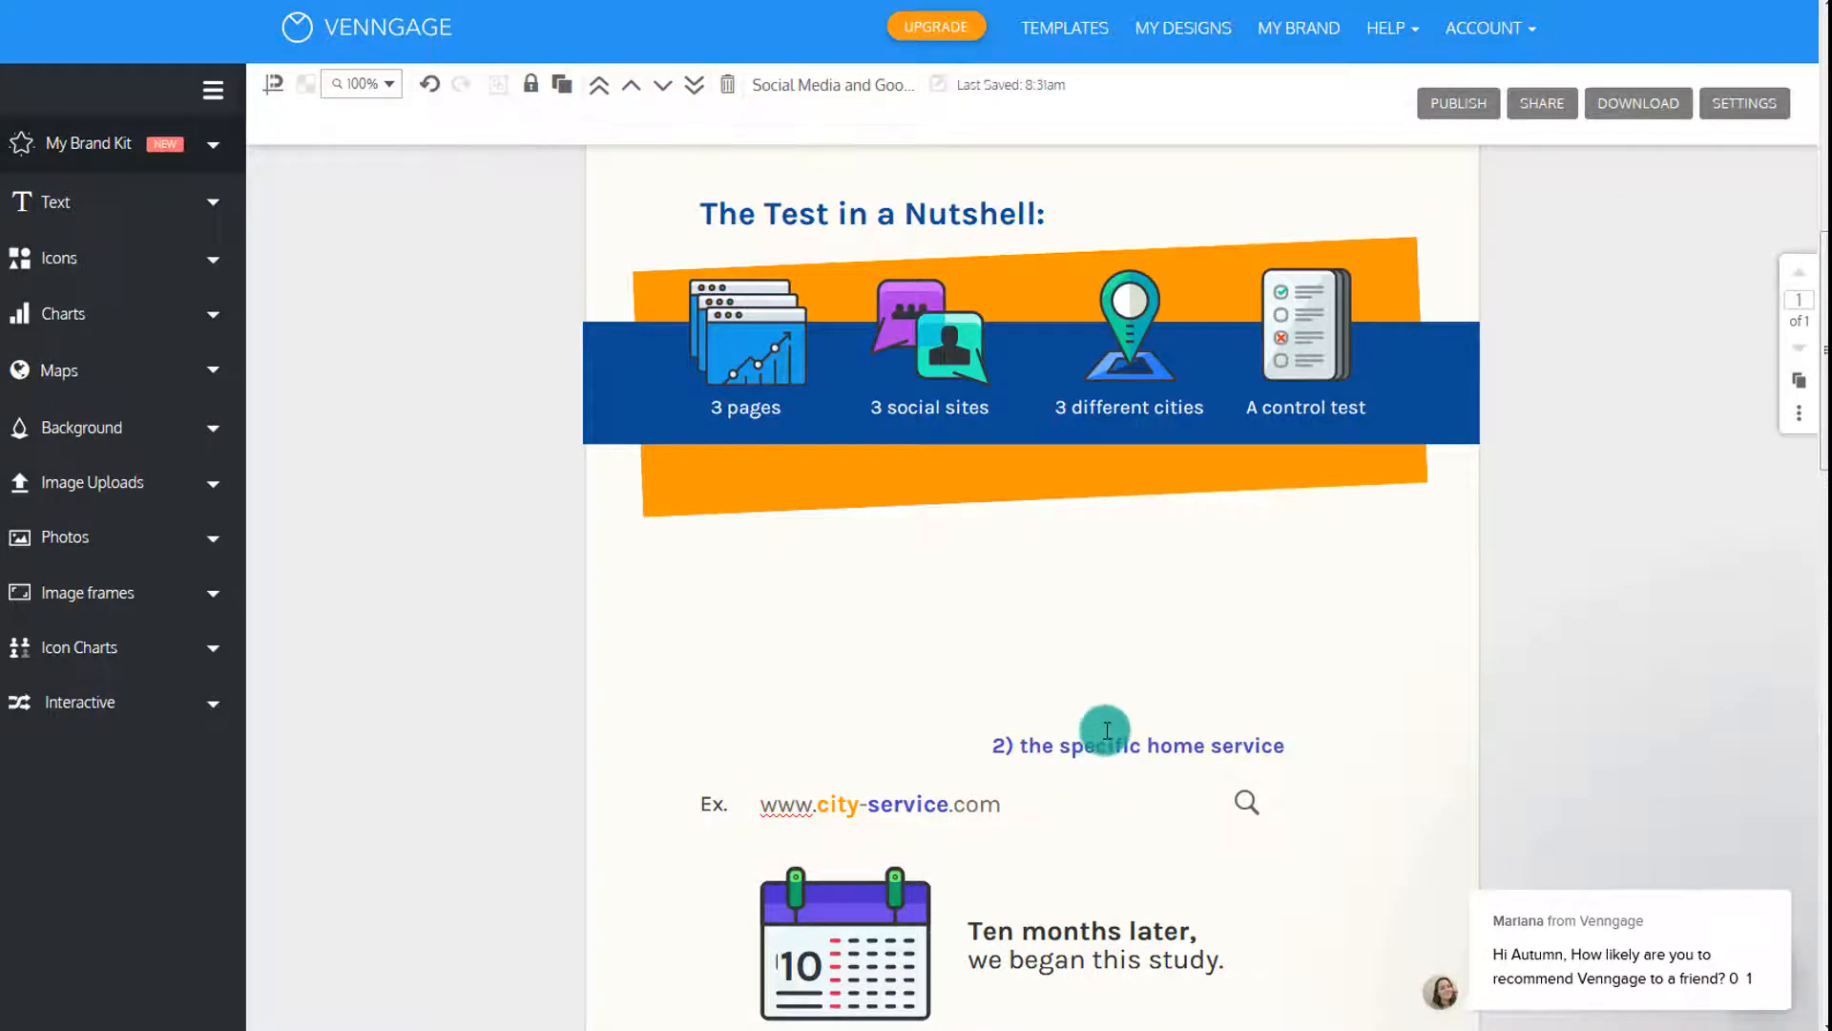
double_click(1104, 745)
key("BackSpace")
double_click(936, 805)
key("BackSpace")
double_click(719, 795)
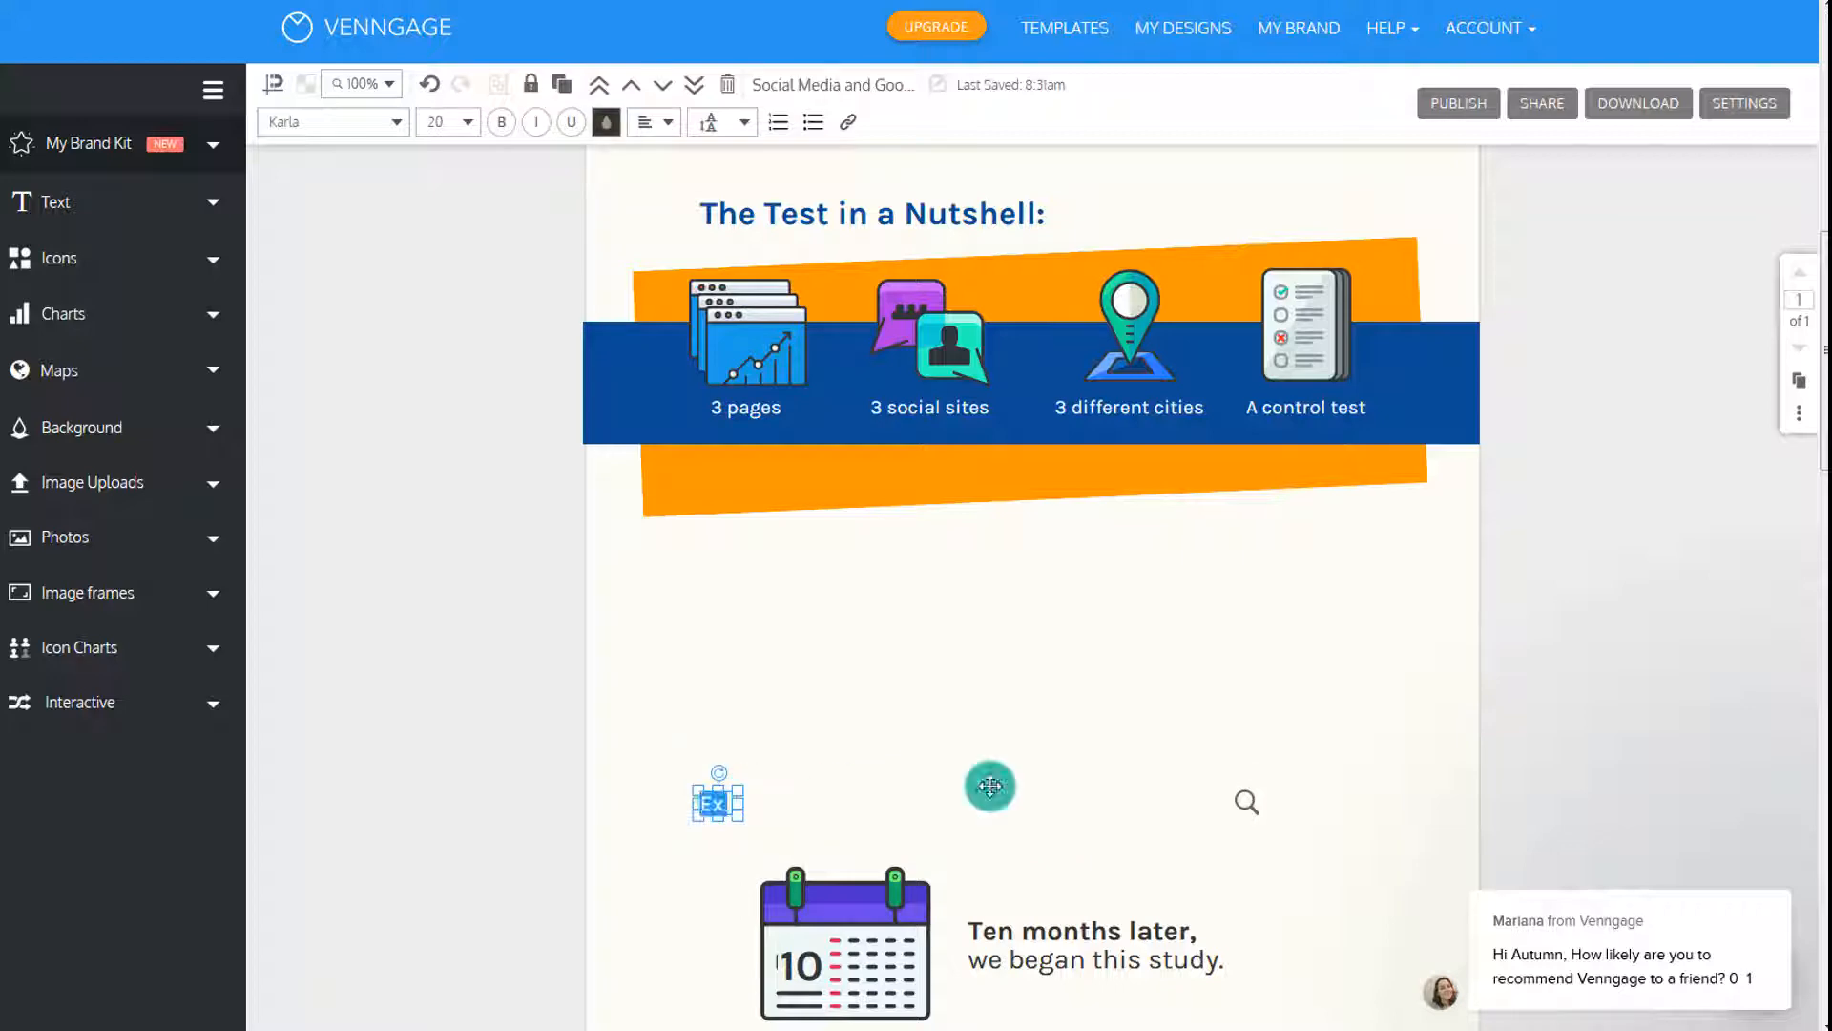
key("BackSpace")
left_click(1249, 803)
key("BackSpace")
Delete the calendar icon and clear the "Ten months later, we began this study." text beside it
scroll(912, 835, "down", 1)
left_click(912, 835)
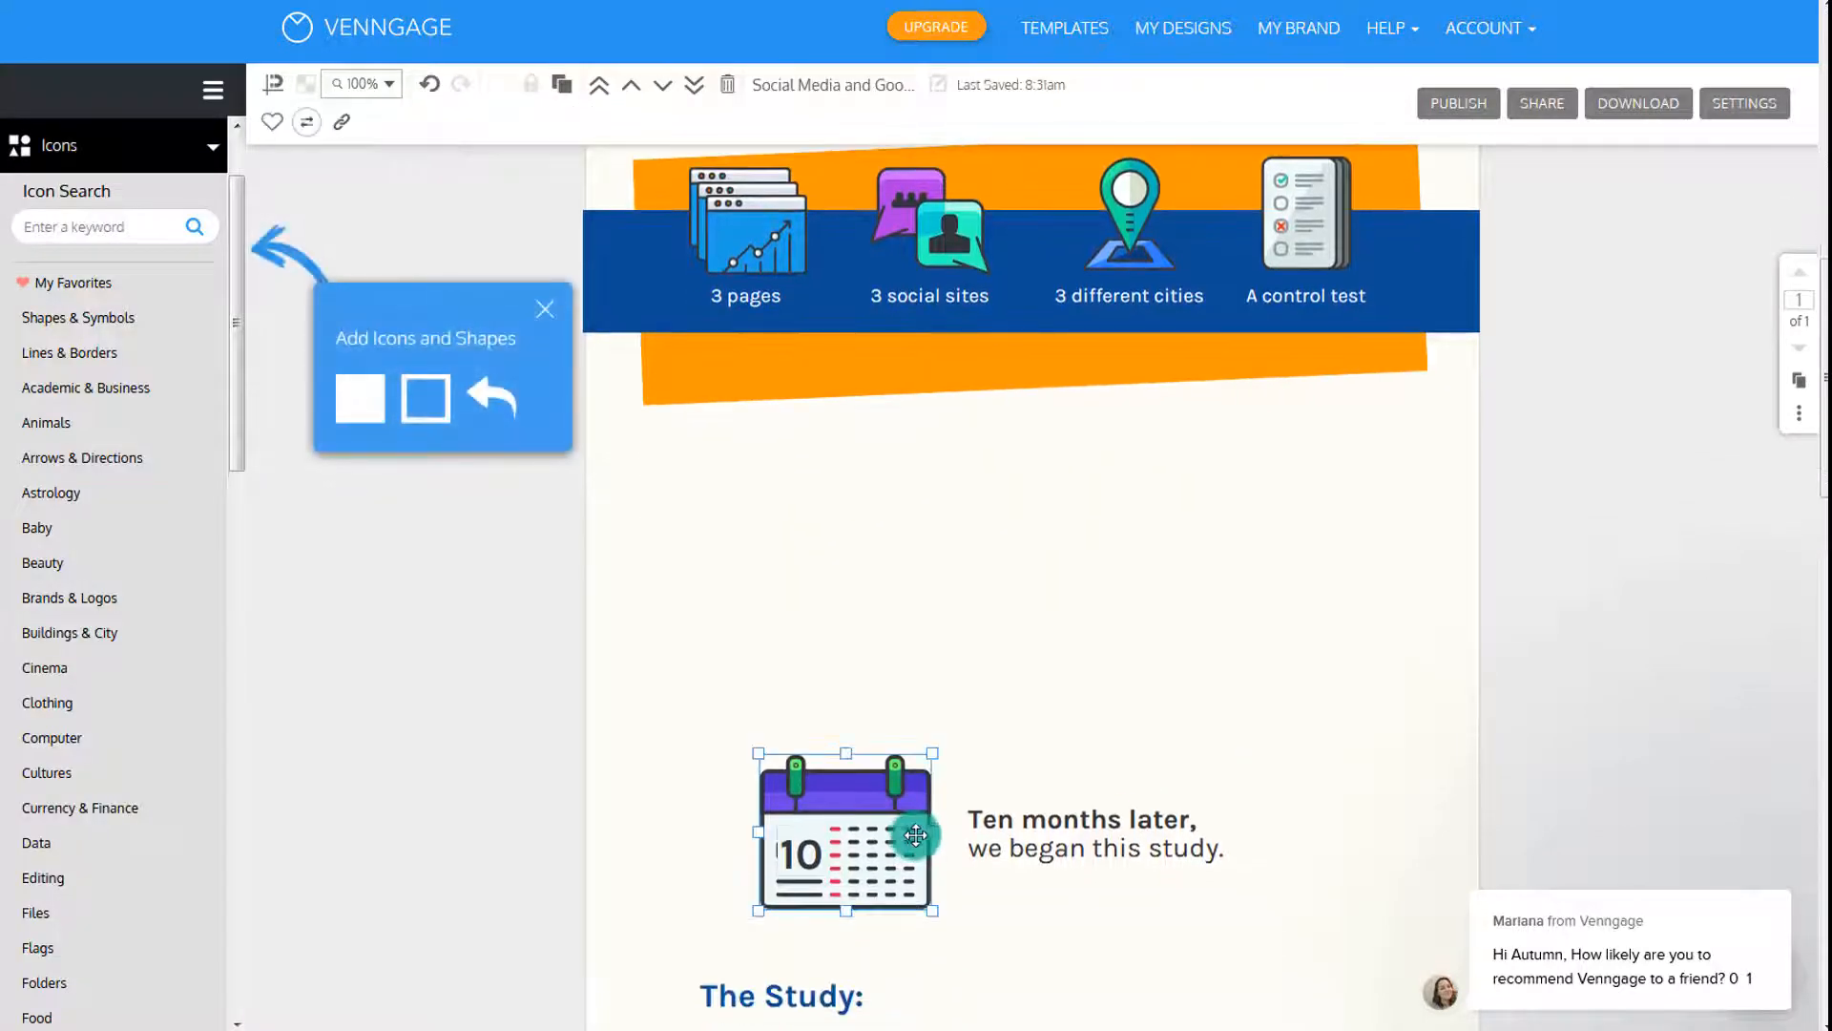
key("BackSpace")
double_click(1034, 834)
key("BackSpace")
Clear "The Study:" heading and the paragraphs inside the three numbered boxes below it
scroll(877, 863, "down", 4)
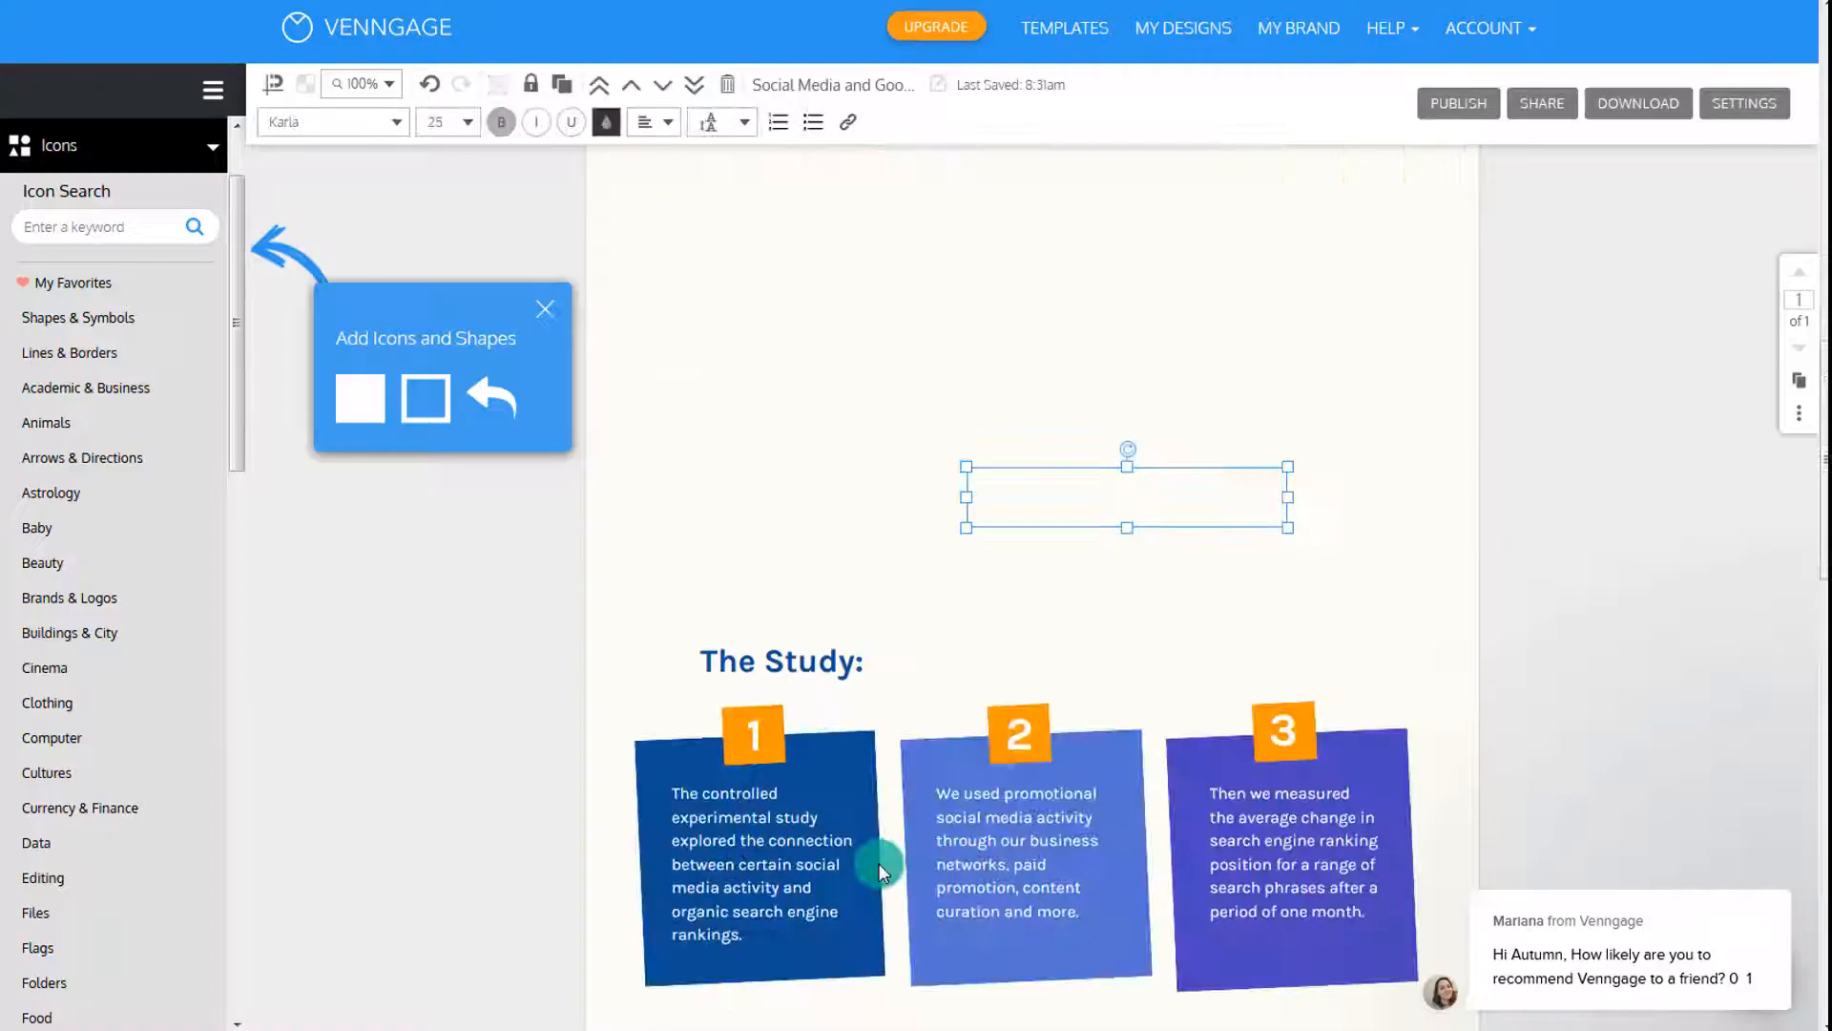
double_click(792, 673)
key("BackSpace")
double_click(818, 818)
key("BackSpace")
double_click(1066, 859)
key("BackSpace")
double_click(1295, 794)
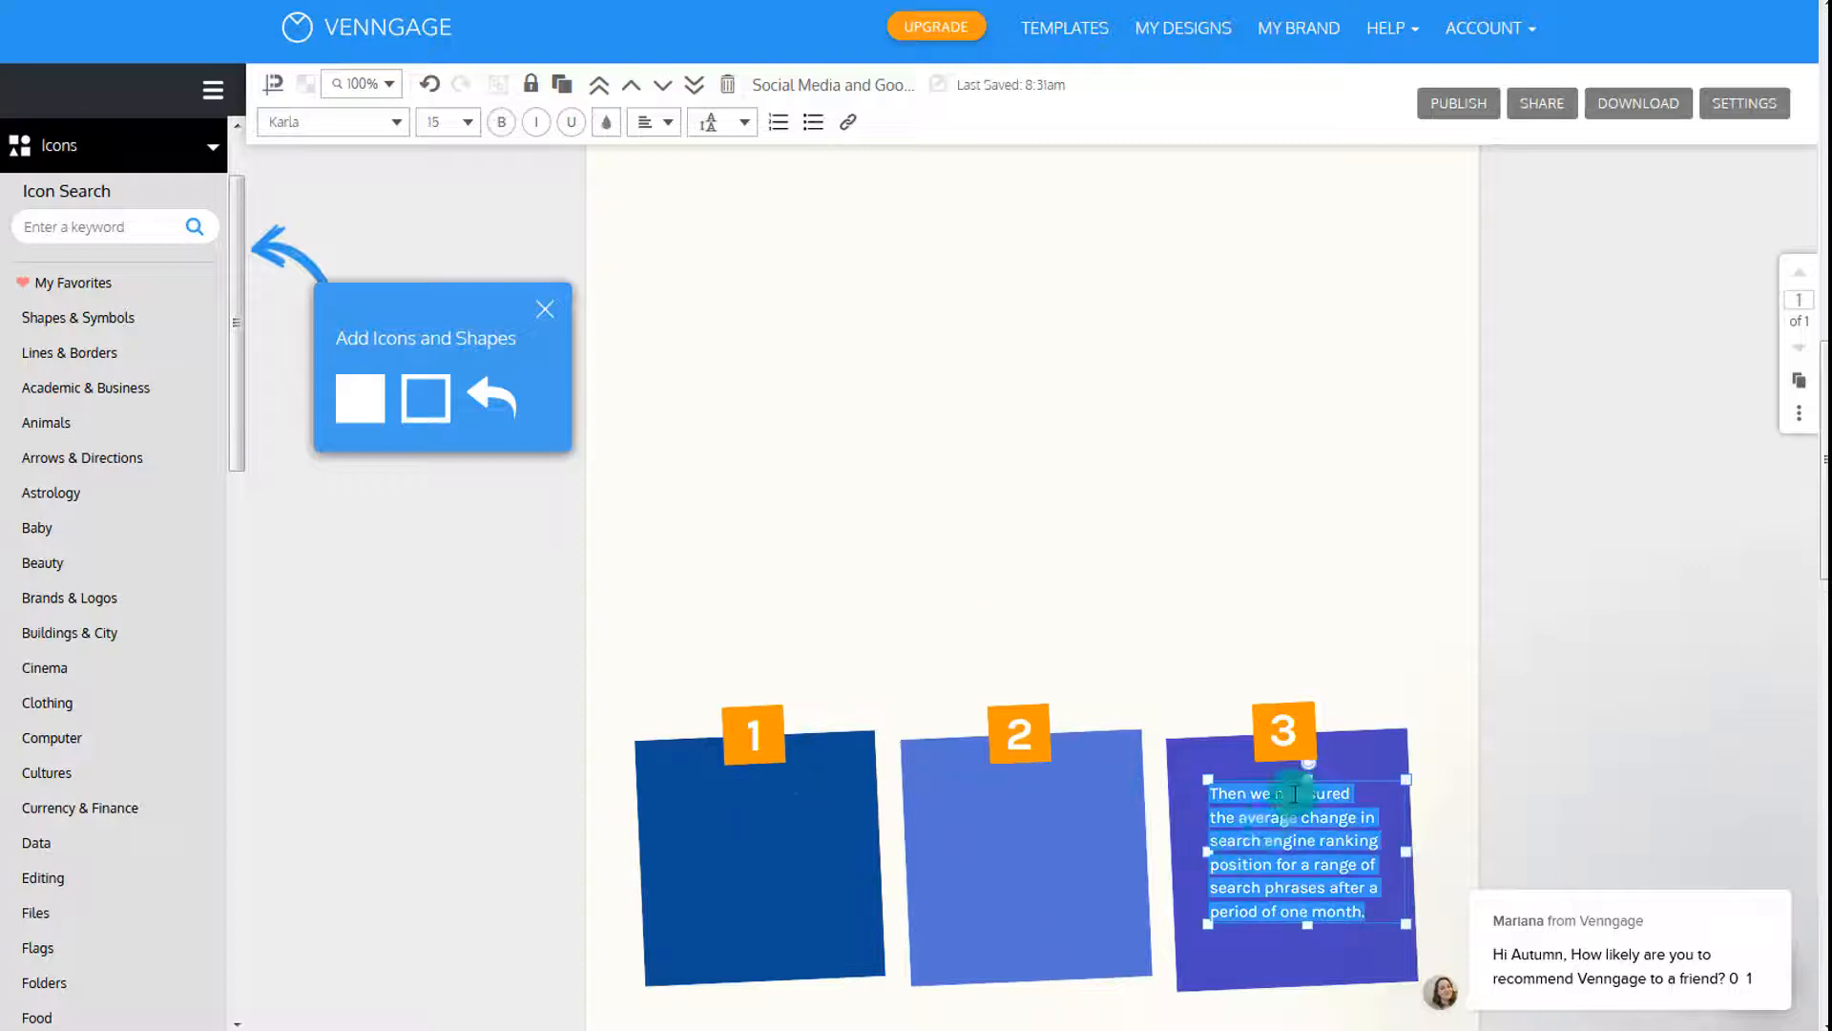
key("BackSpace")
Remove the number 3 and the purple square of the third box, and the blue square of the second box
double_click(1283, 731)
key("BackSpace")
left_click(1259, 733)
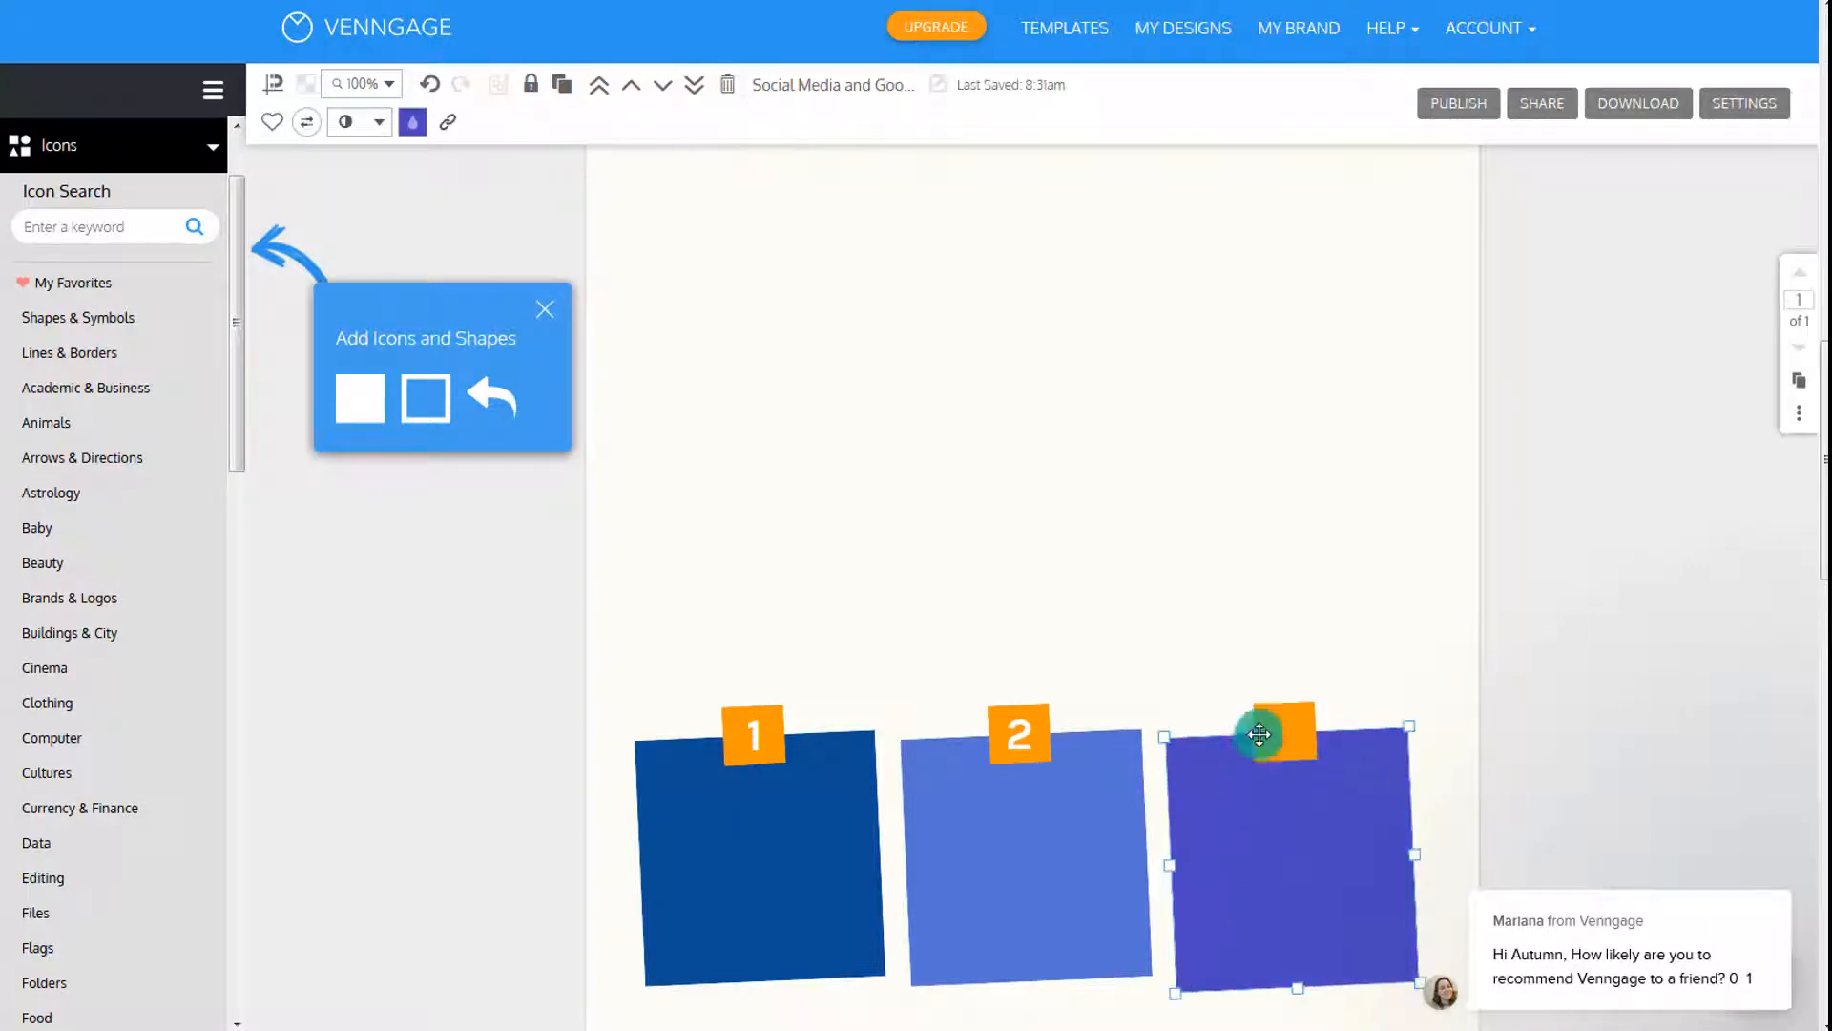
key("BackSpace")
left_click(1276, 730)
double_click(1022, 739)
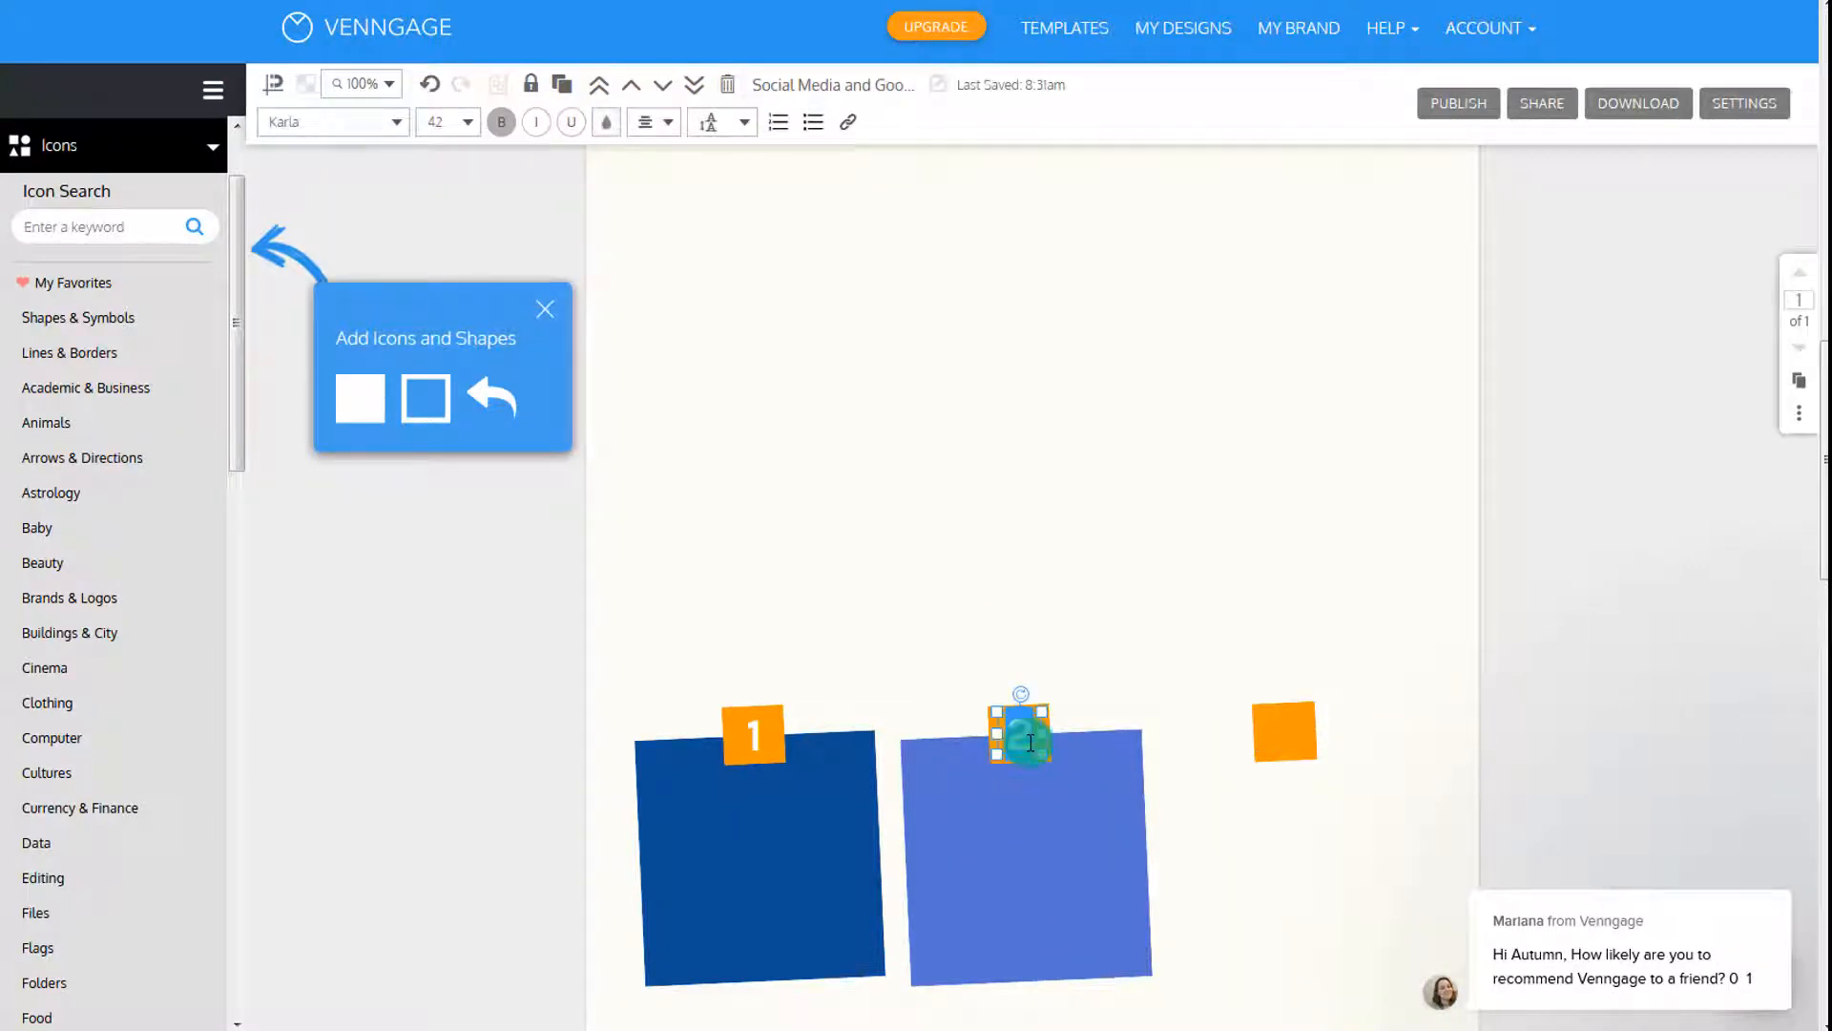
left_click(1055, 800)
key("BackSpace")
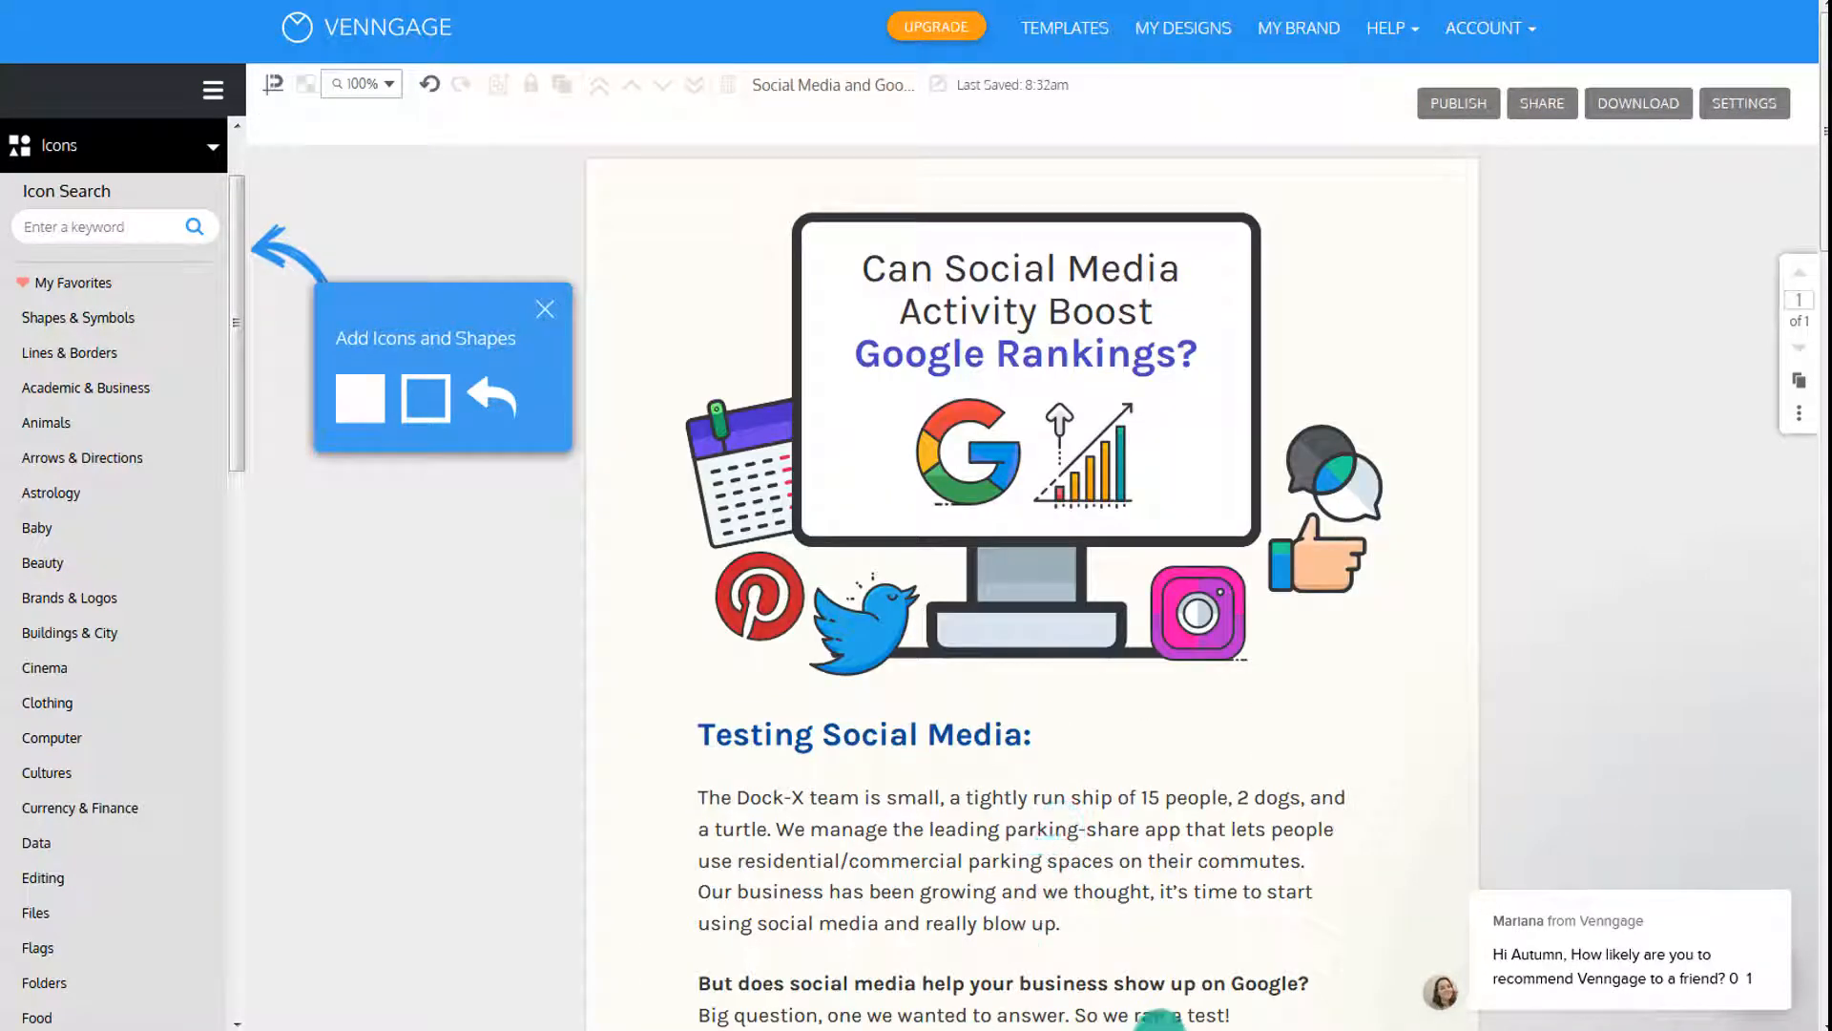
Switch the page size from Custom to Letter, try Legal, and return it to Letter
left_click(1739, 112)
left_click(1608, 253)
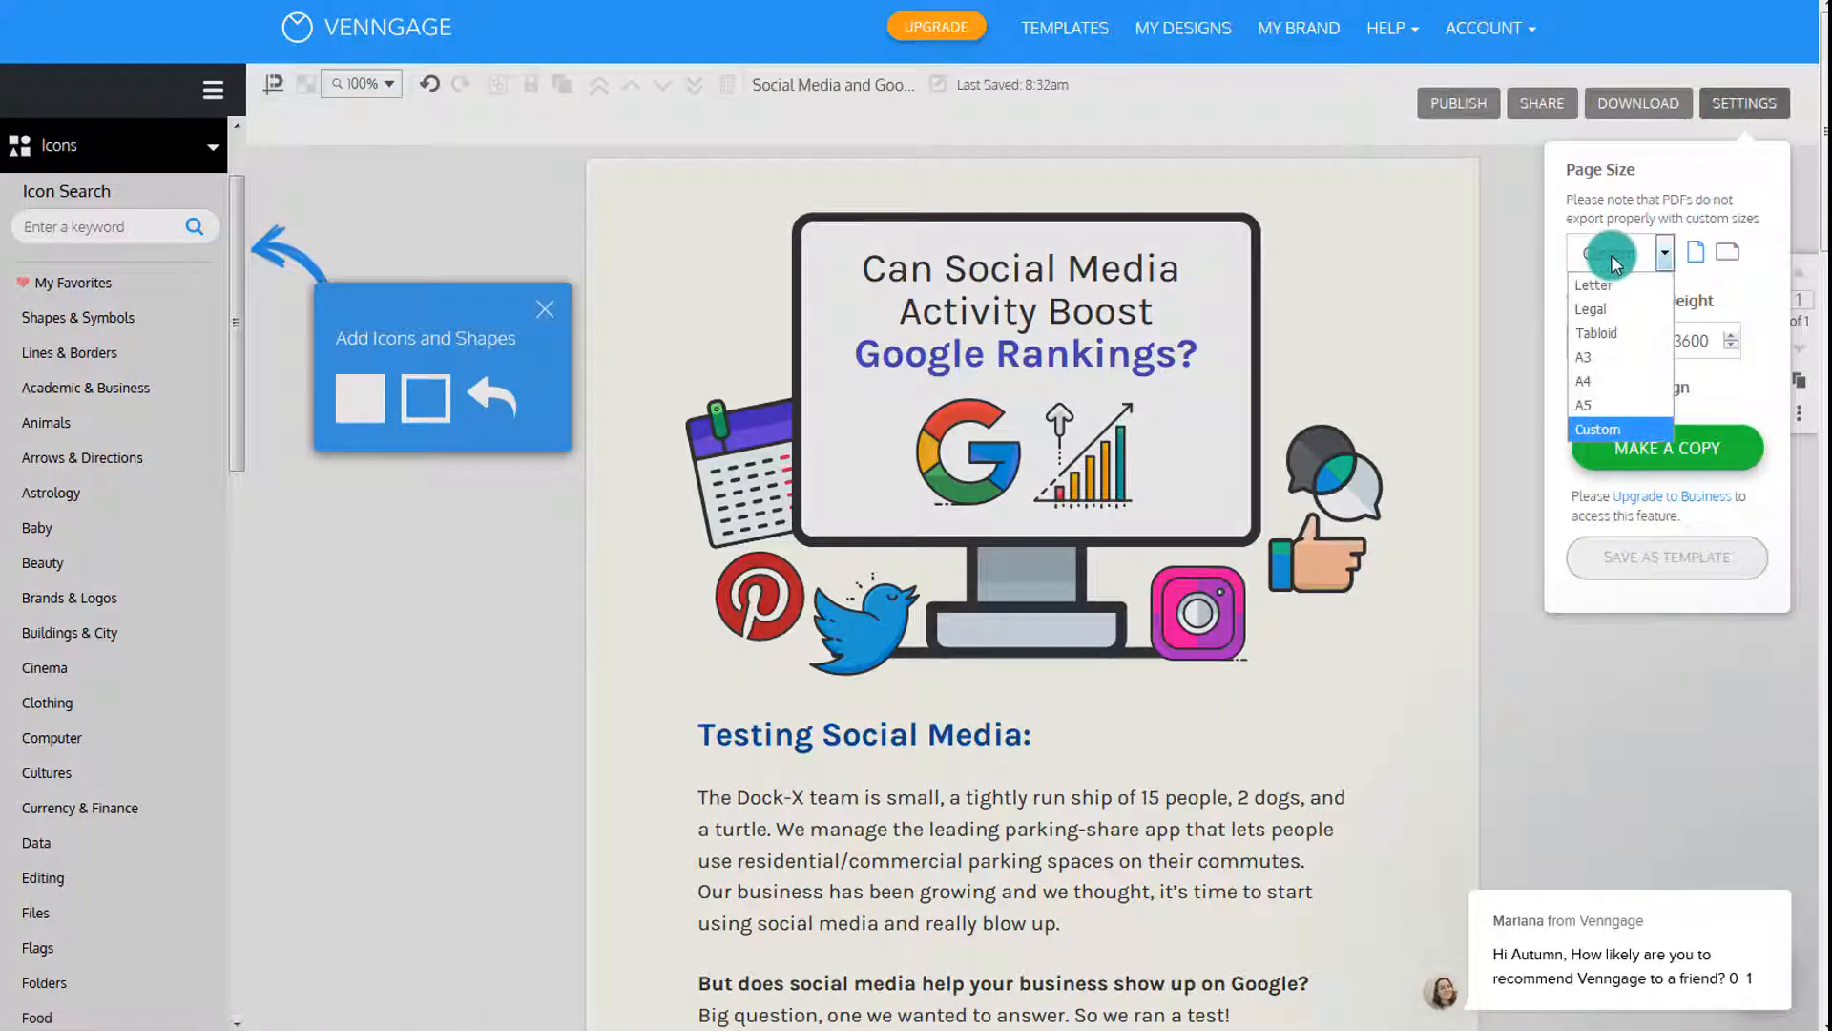
left_click(1602, 285)
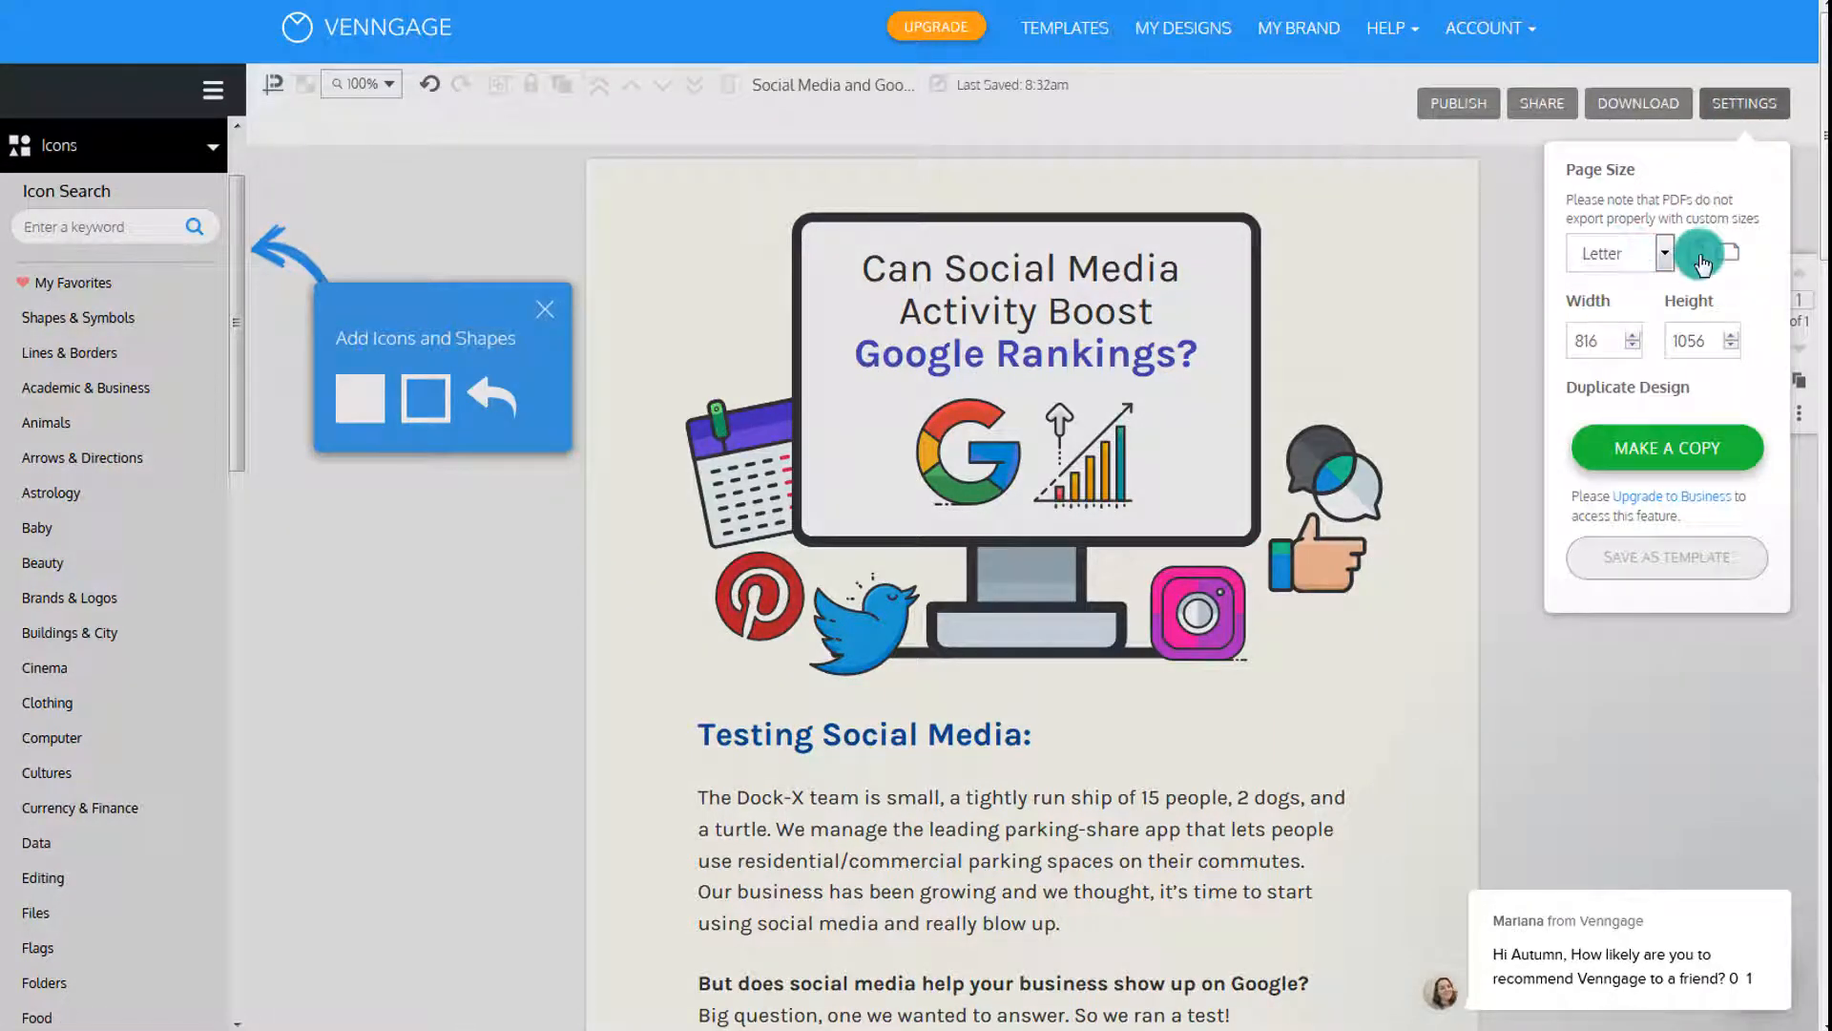
left_click(1584, 254)
left_click(1590, 308)
left_click(1595, 254)
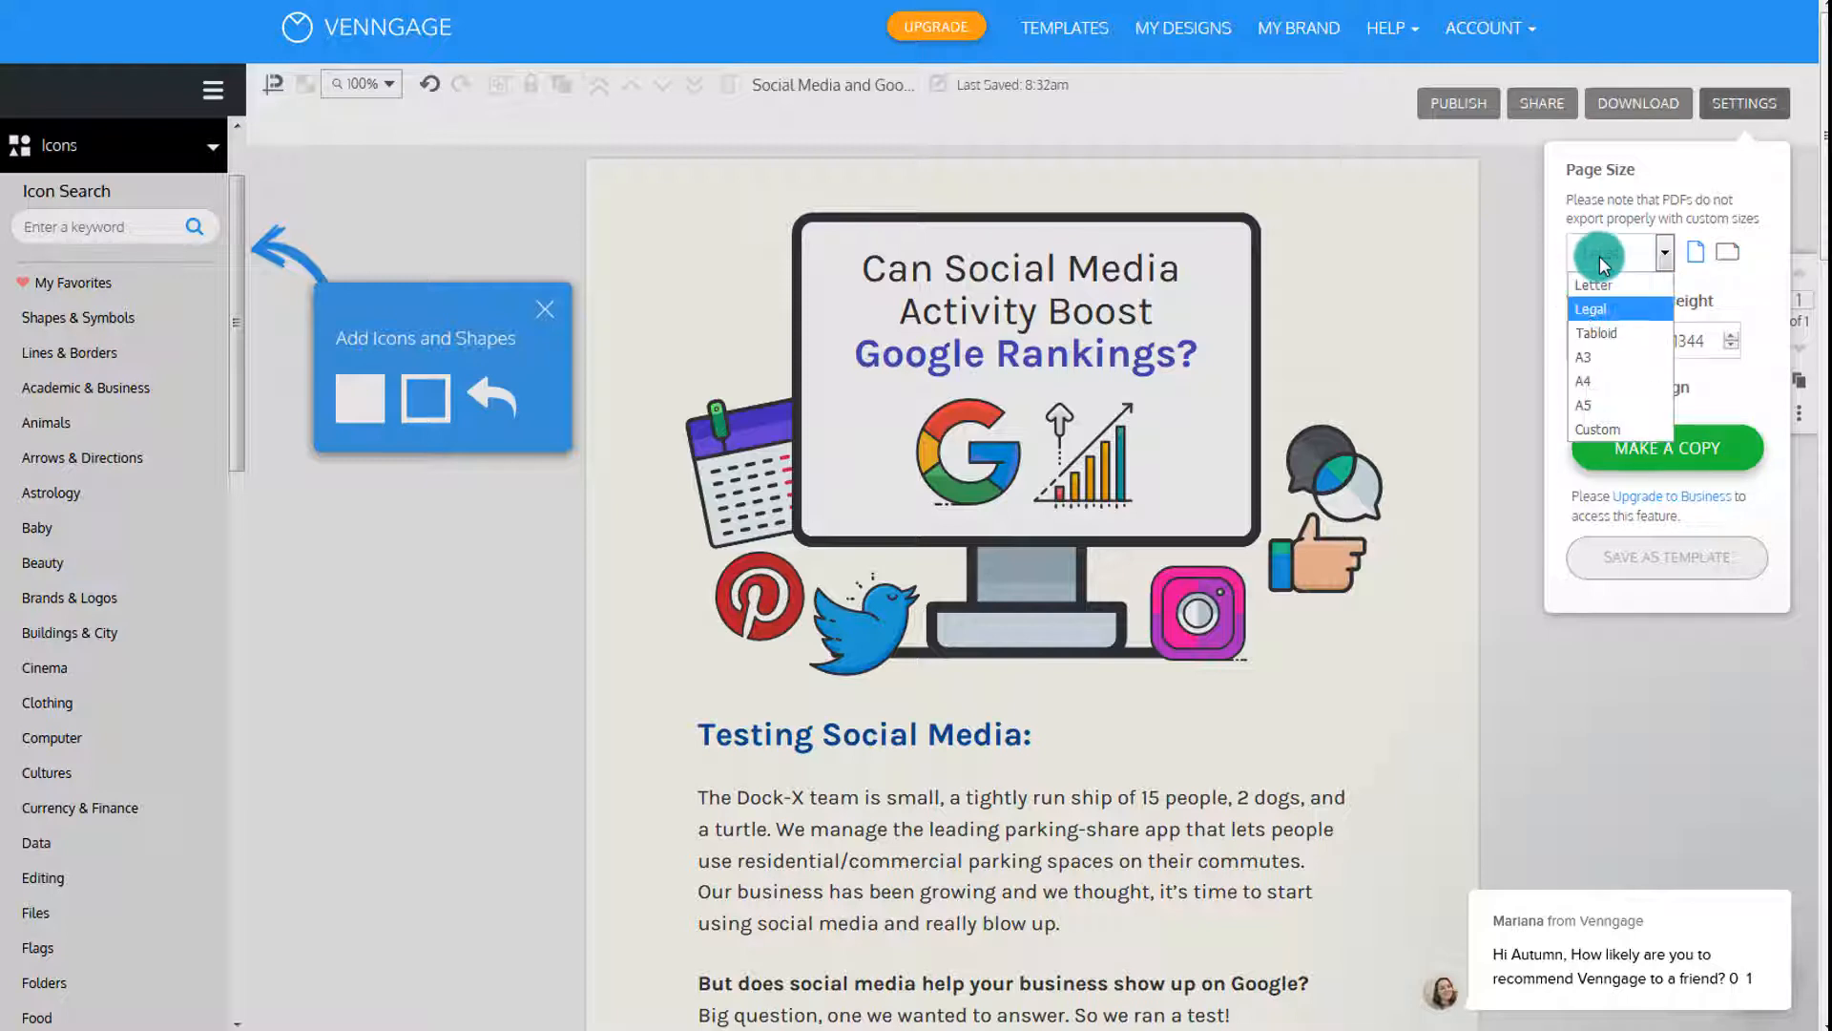
left_click(1602, 286)
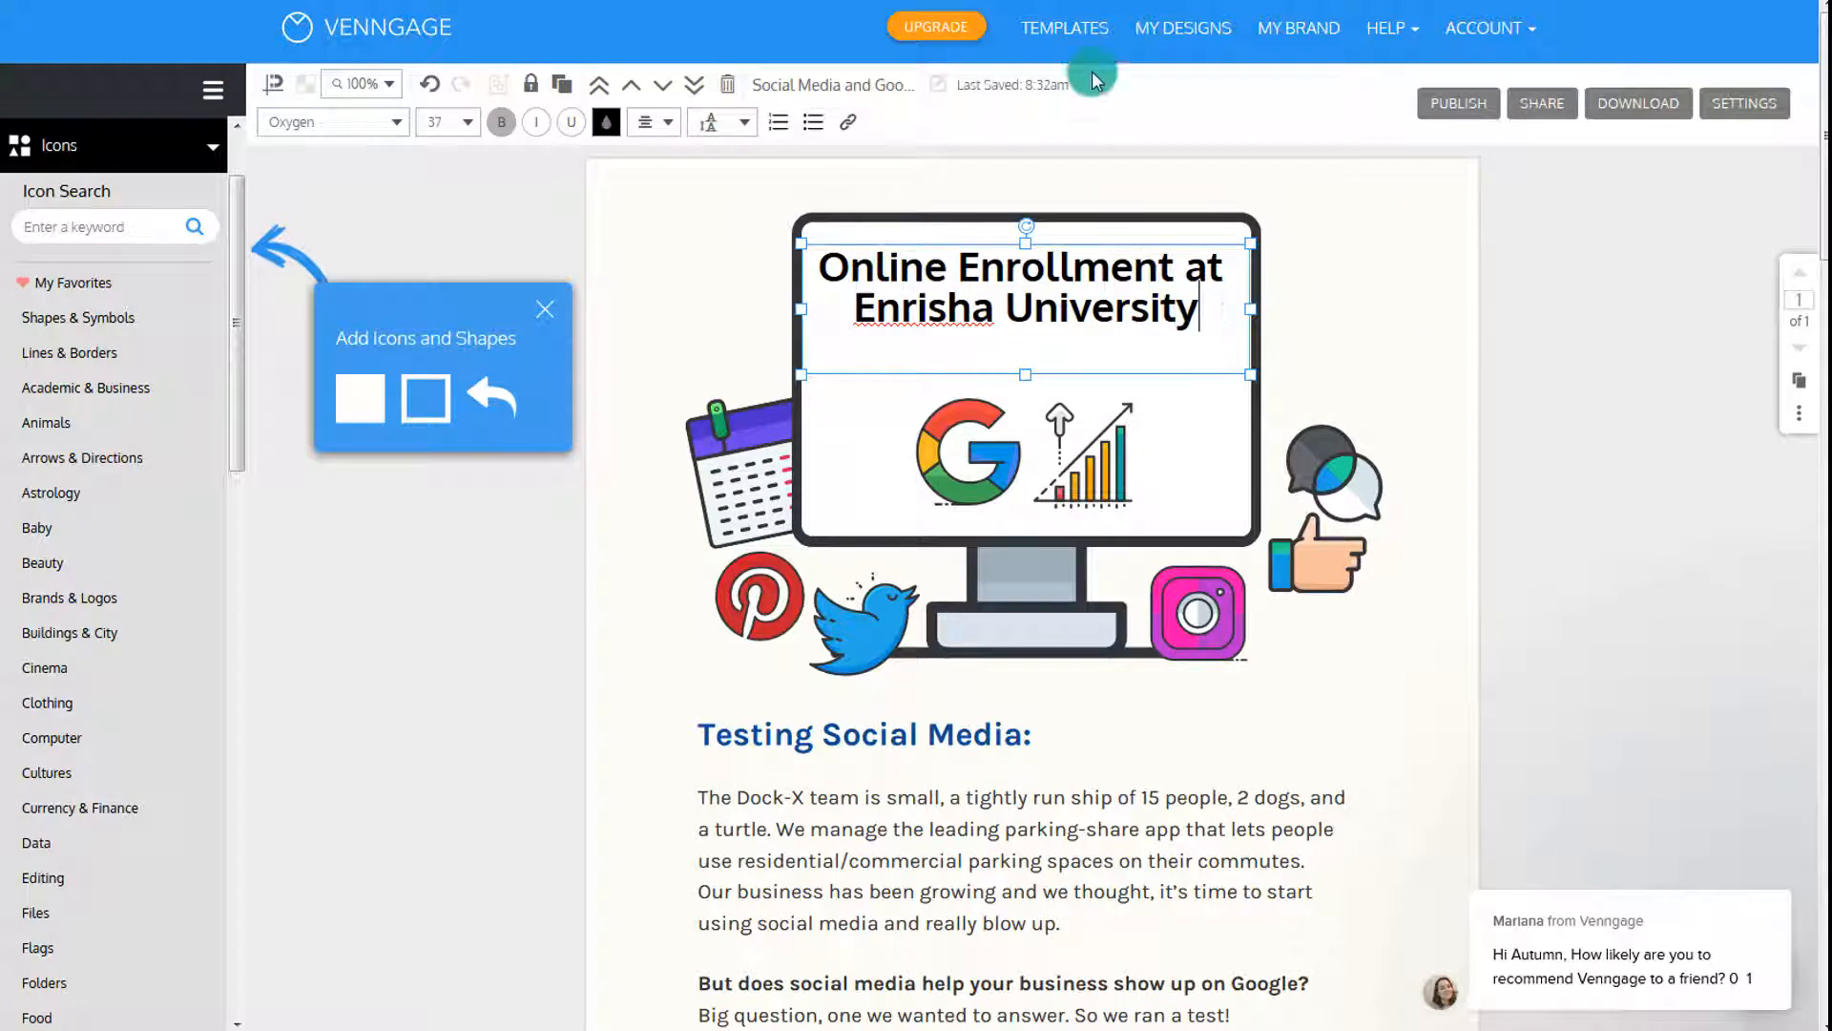
left_click(322, 124)
left_click(323, 124)
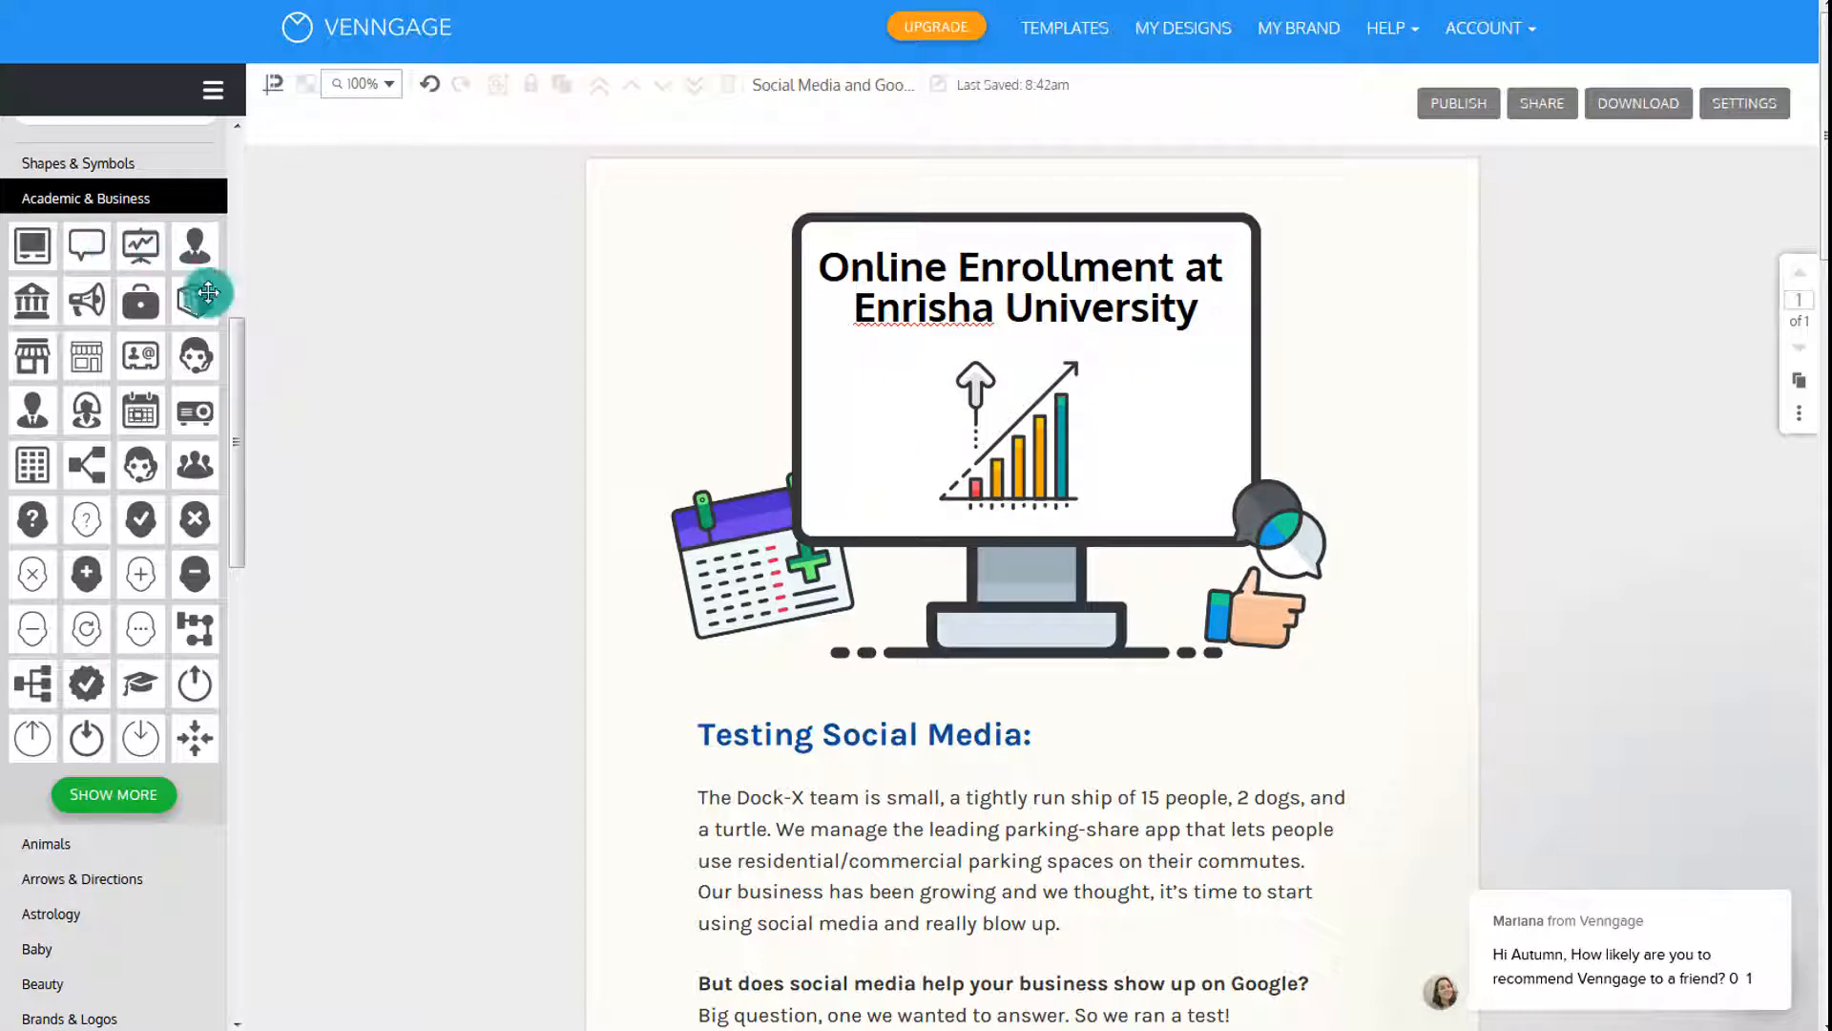
left_click_drag(244, 360, 259, 161)
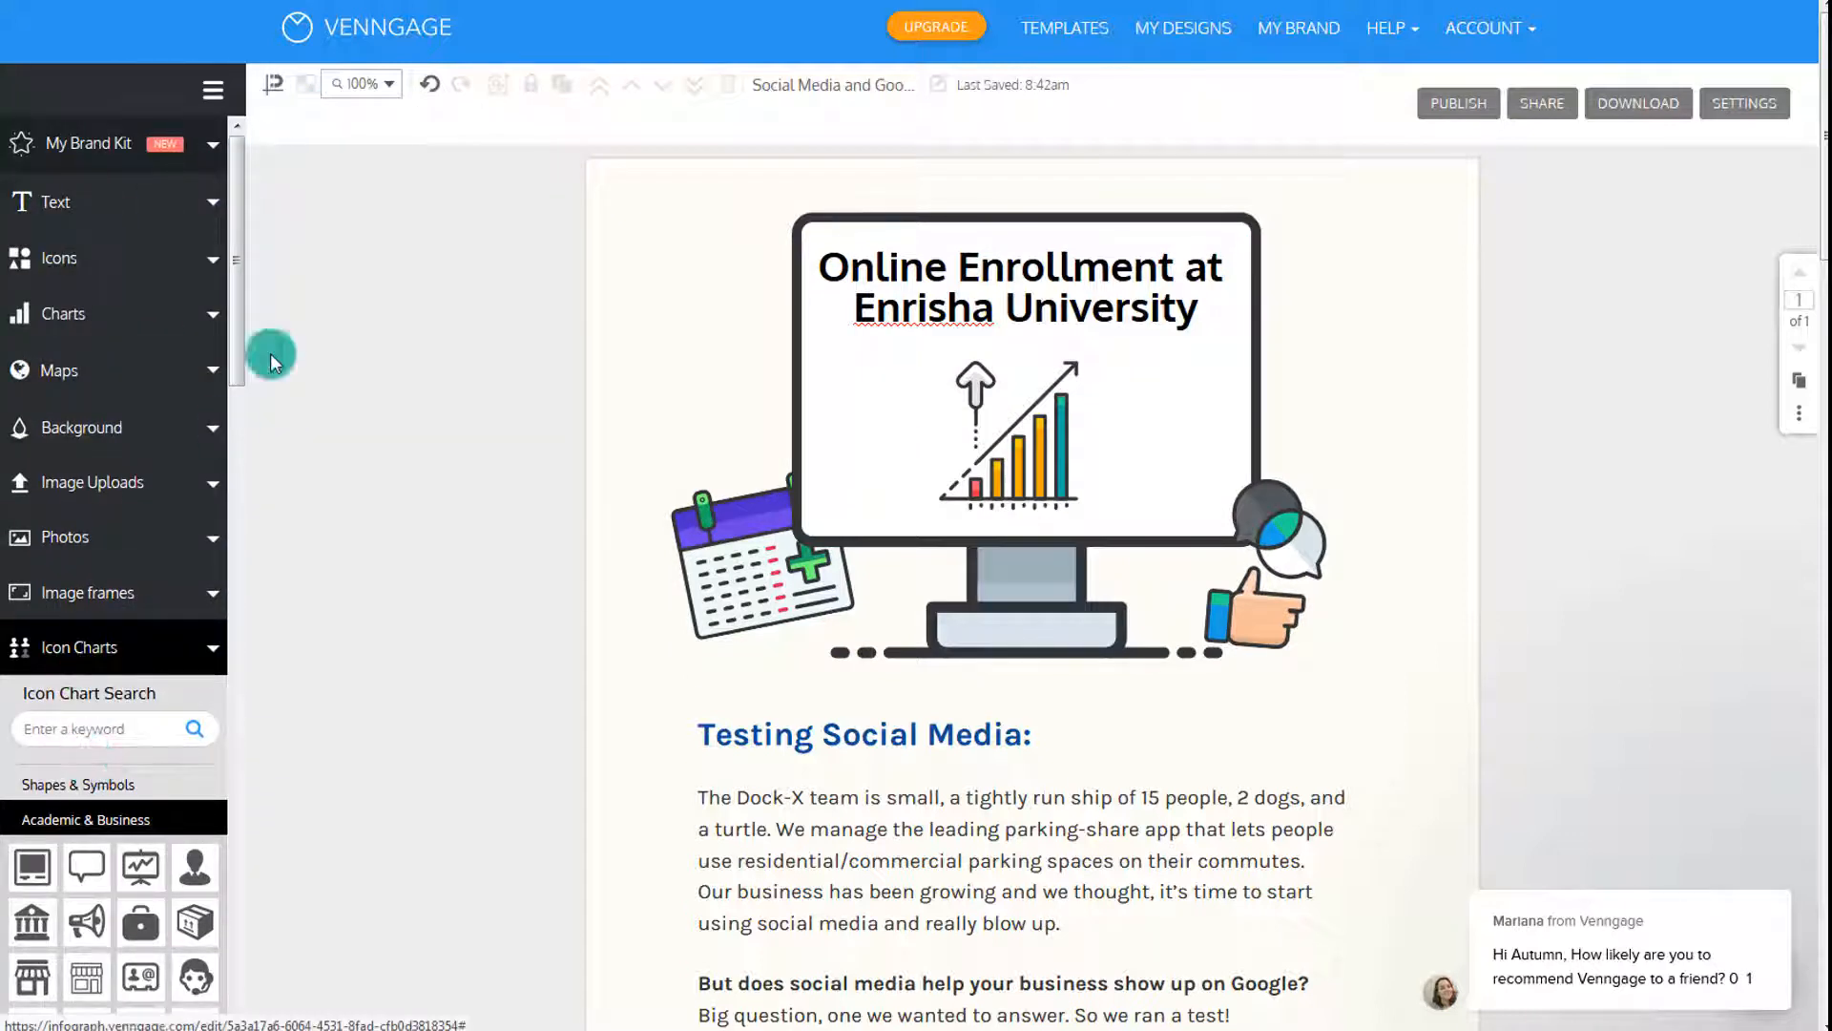
left_click_drag(238, 204, 238, 327)
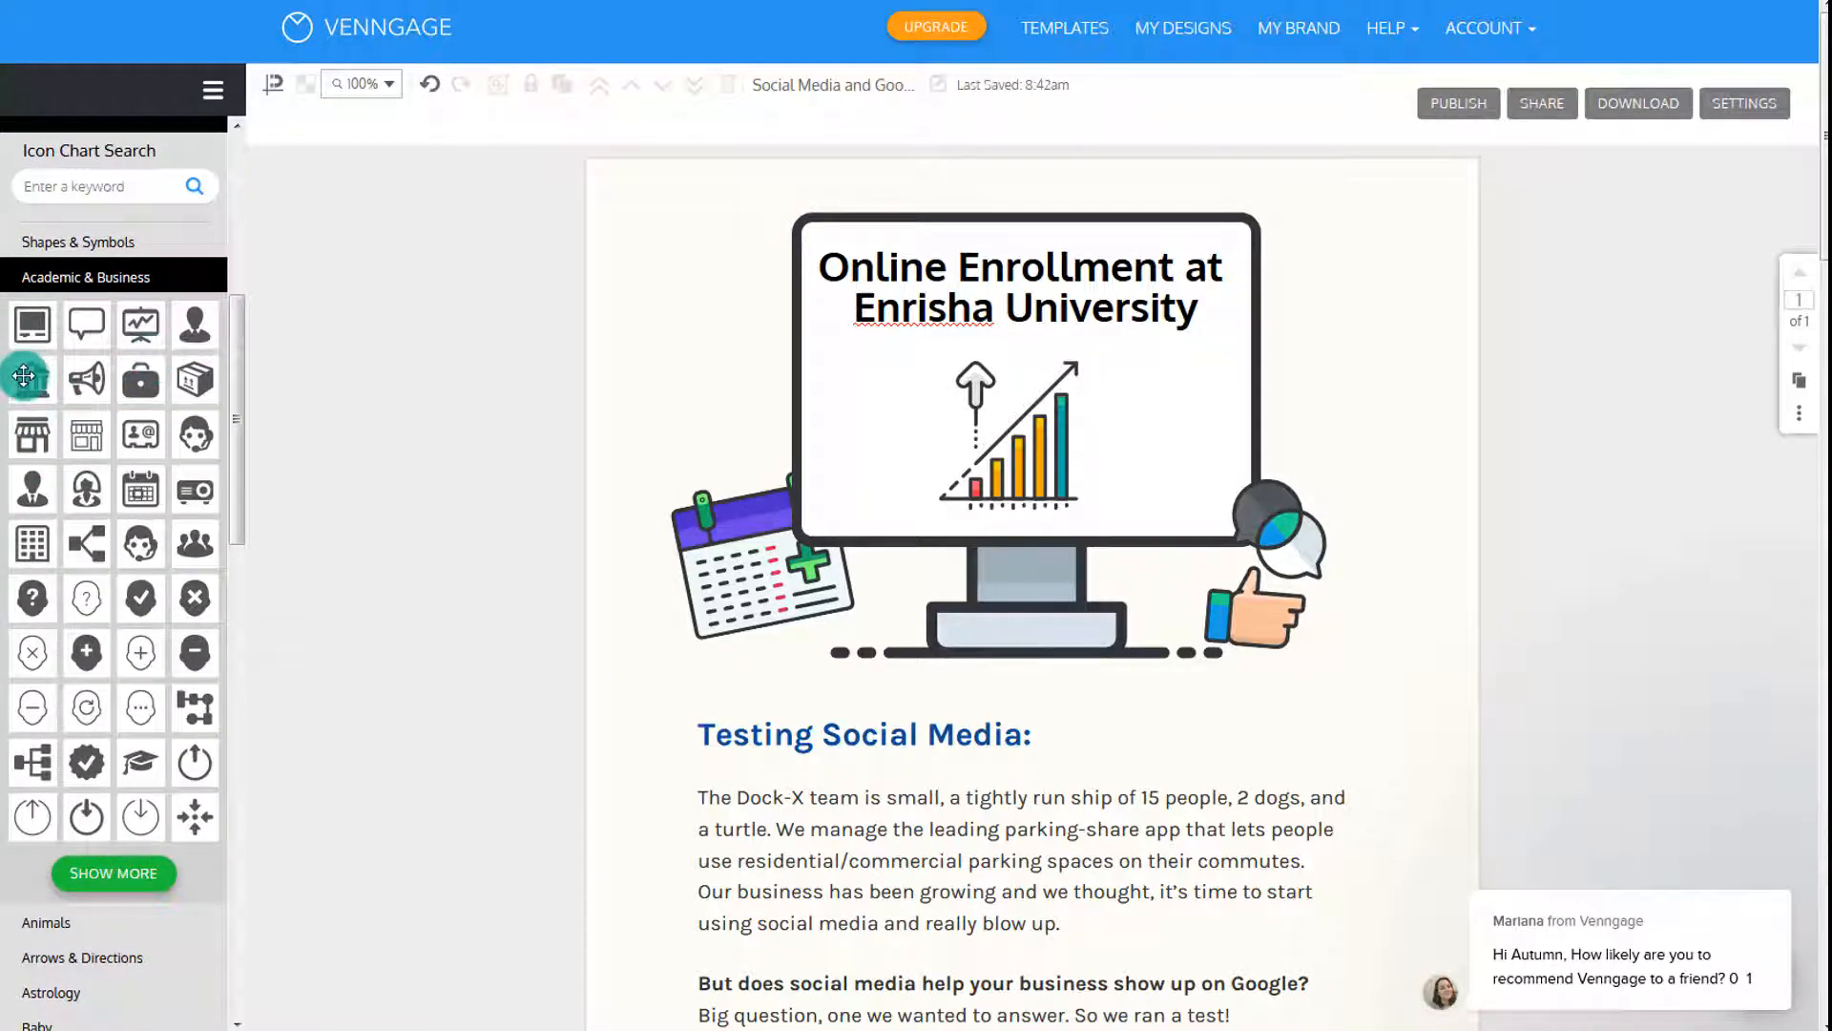
left_click_drag(31, 377, 889, 619)
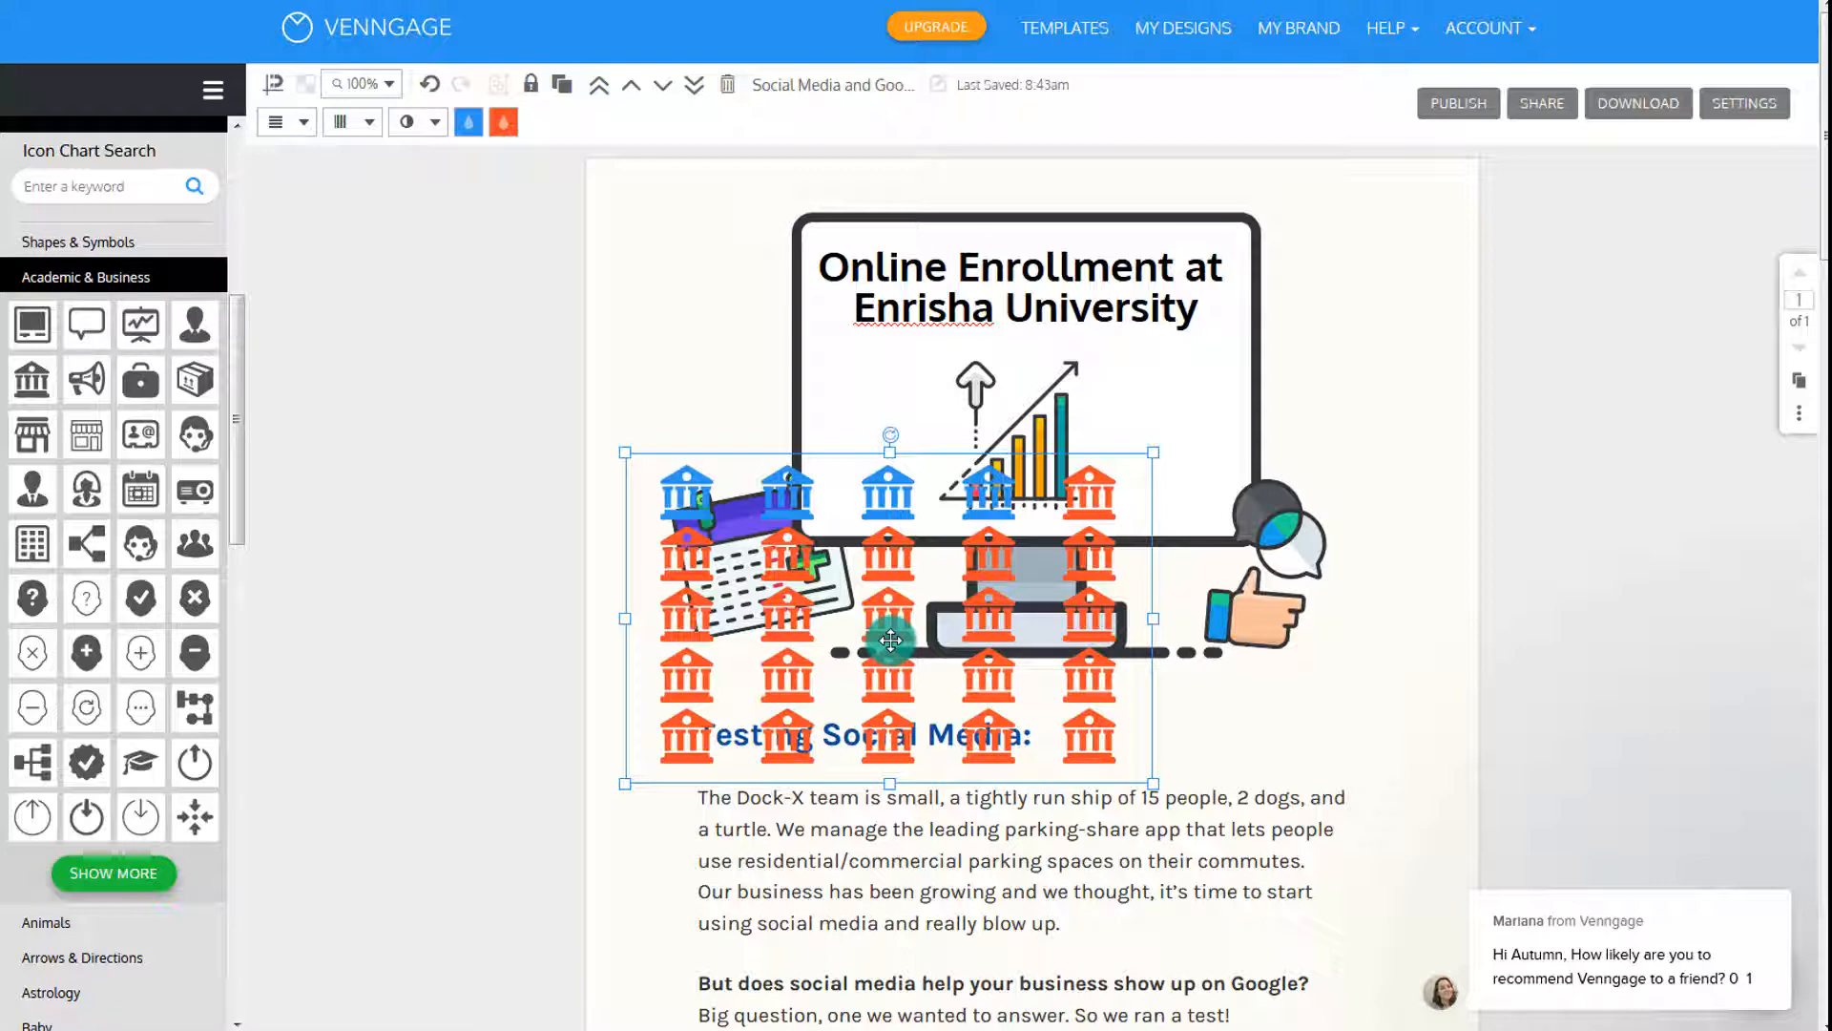
key("Delete")
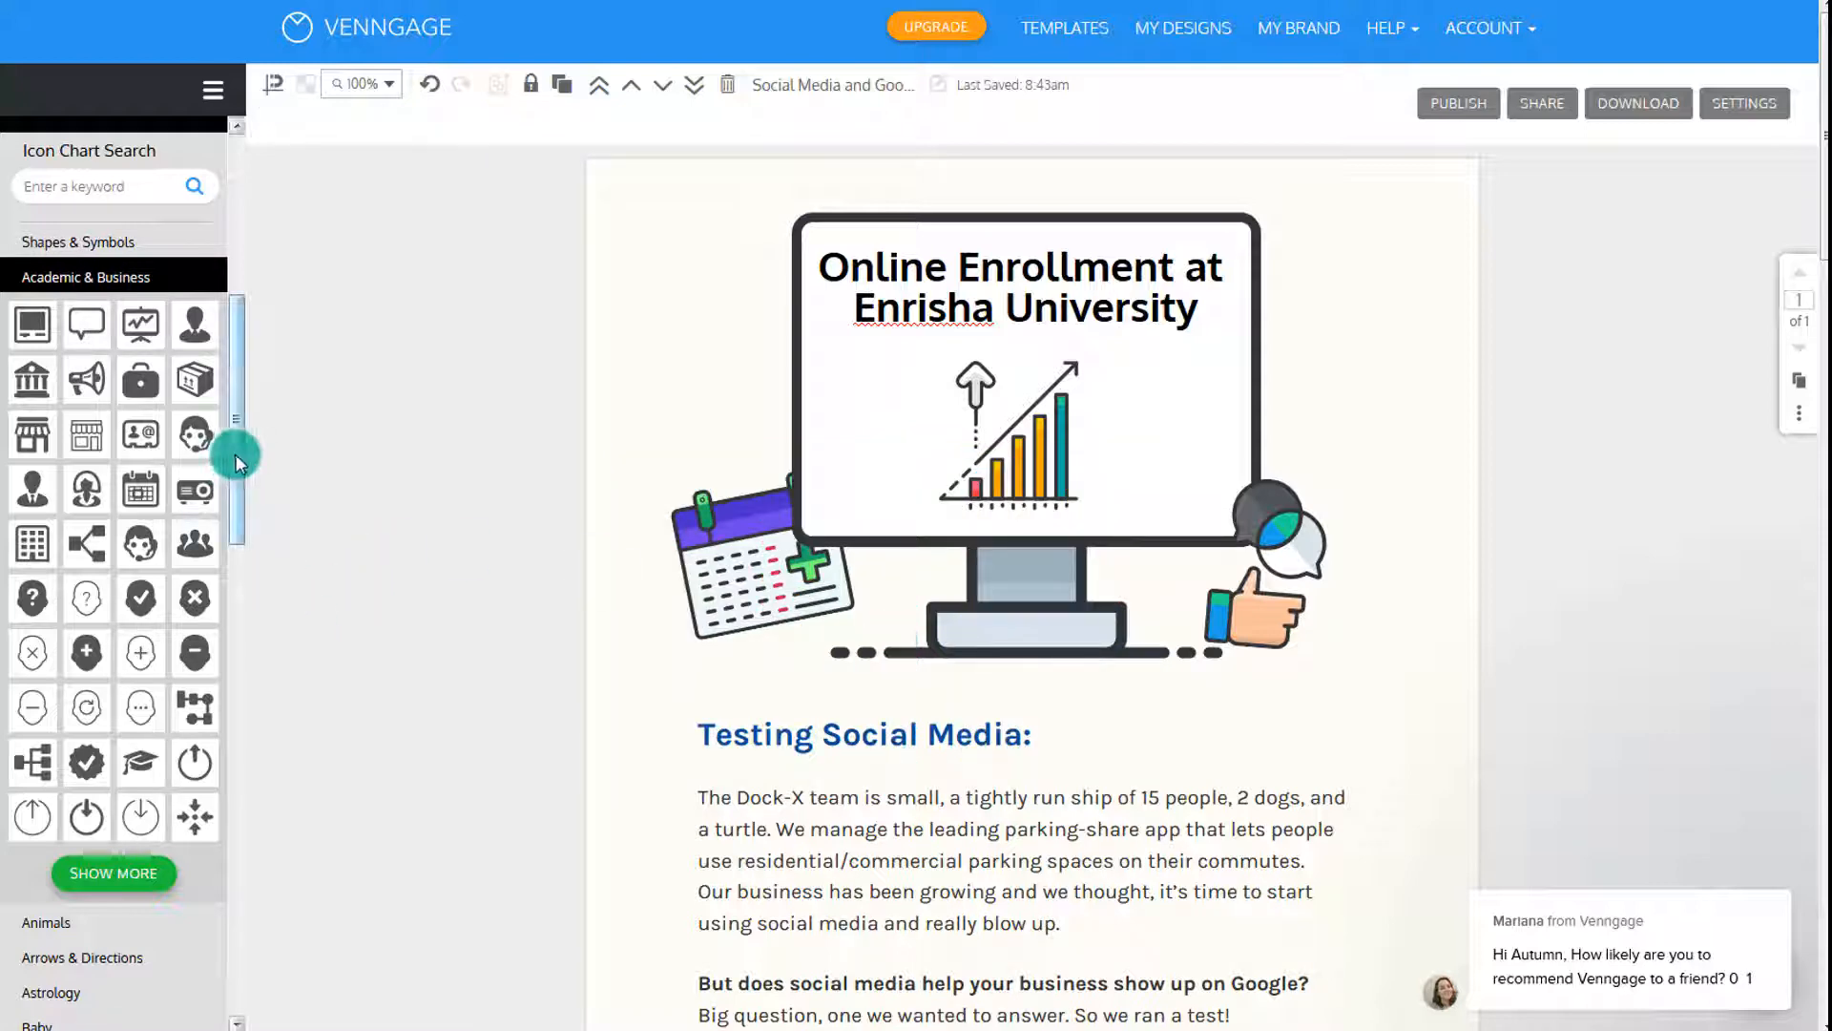
Add the columned building icon from the Academic & Business icons, enlarge it, and place it between the calendar and the monitor stand
left_click_drag(235, 450, 256, 265)
left_click(71, 254)
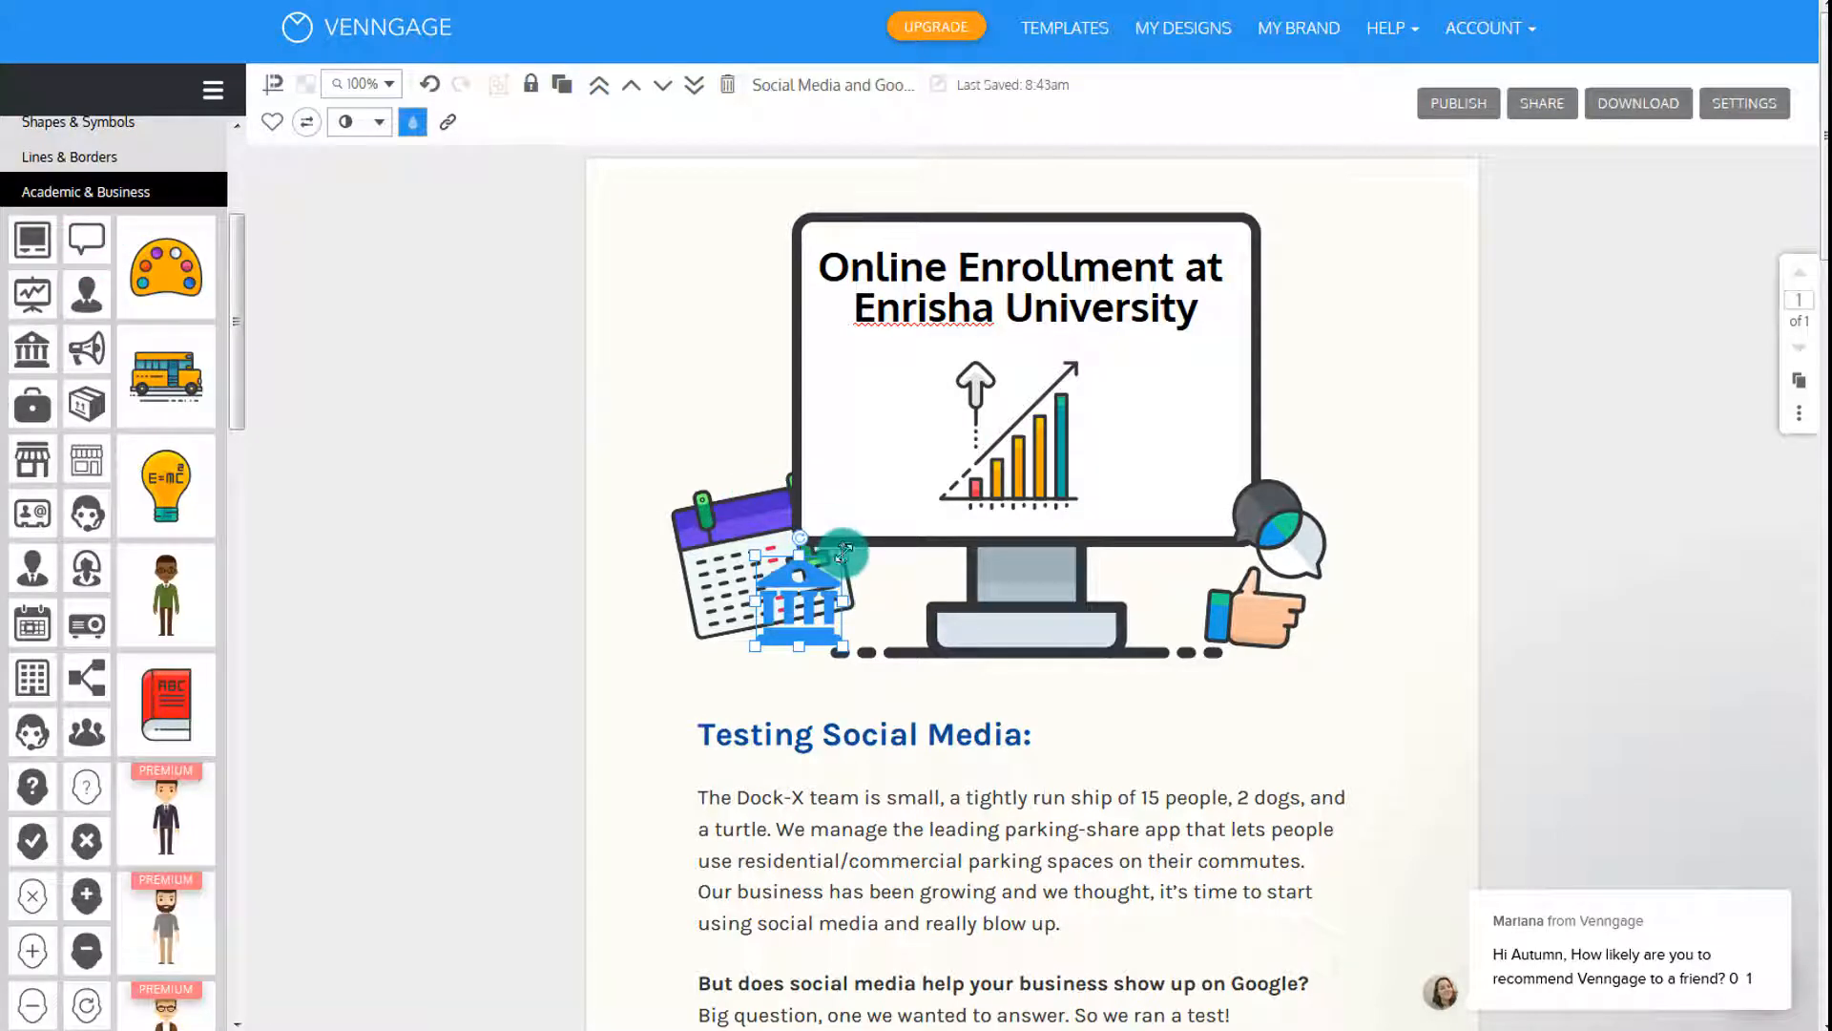
left_click_drag(844, 551, 886, 508)
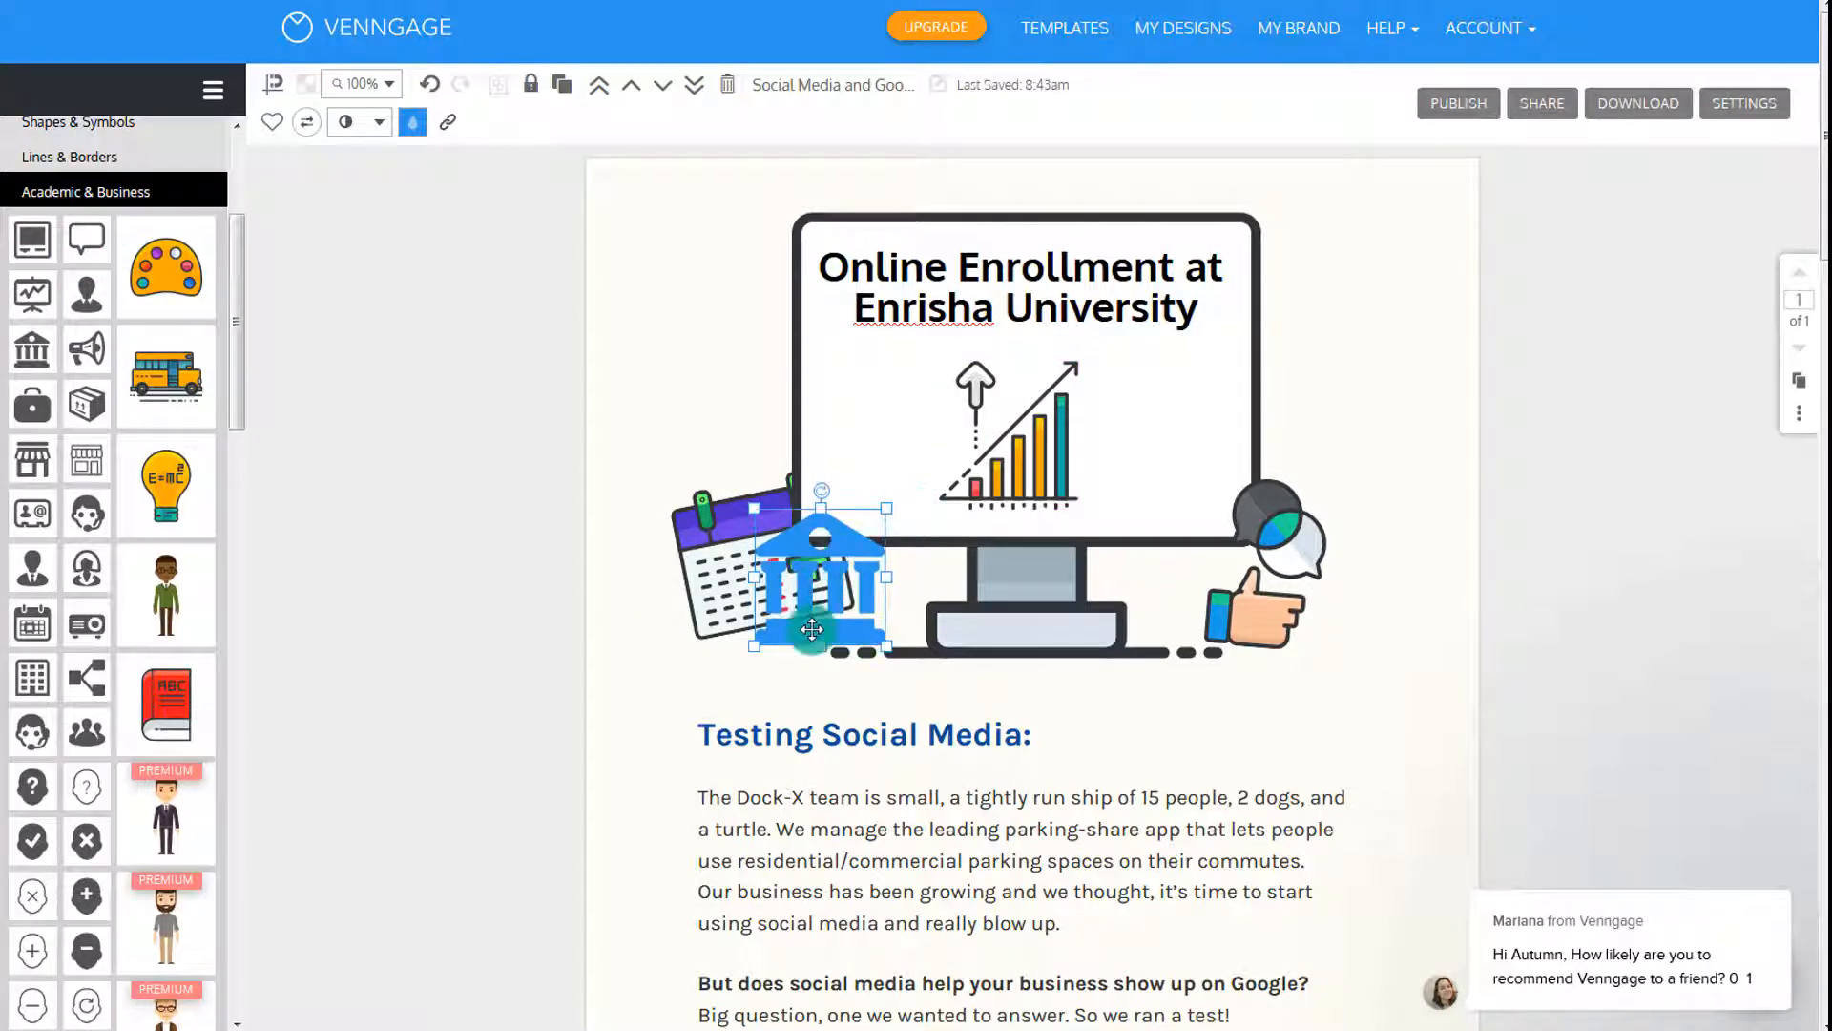
left_click_drag(812, 628, 852, 645)
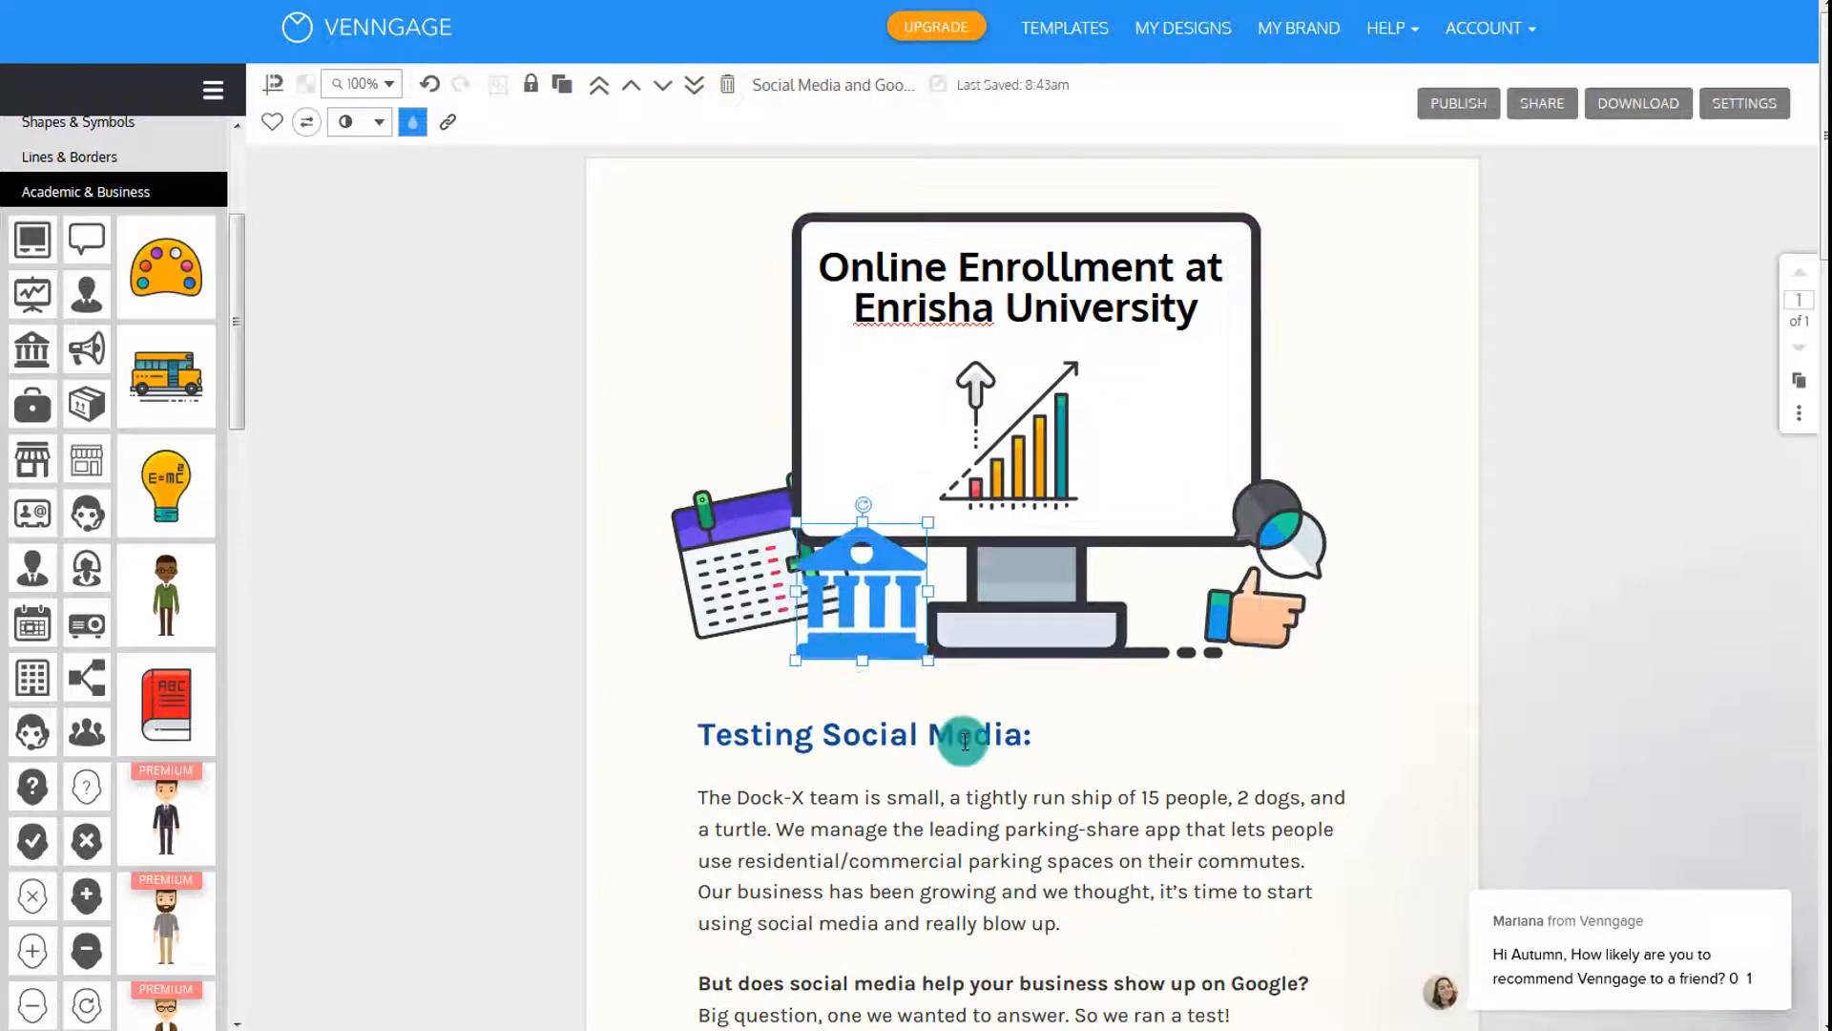
key("ctrl+z")
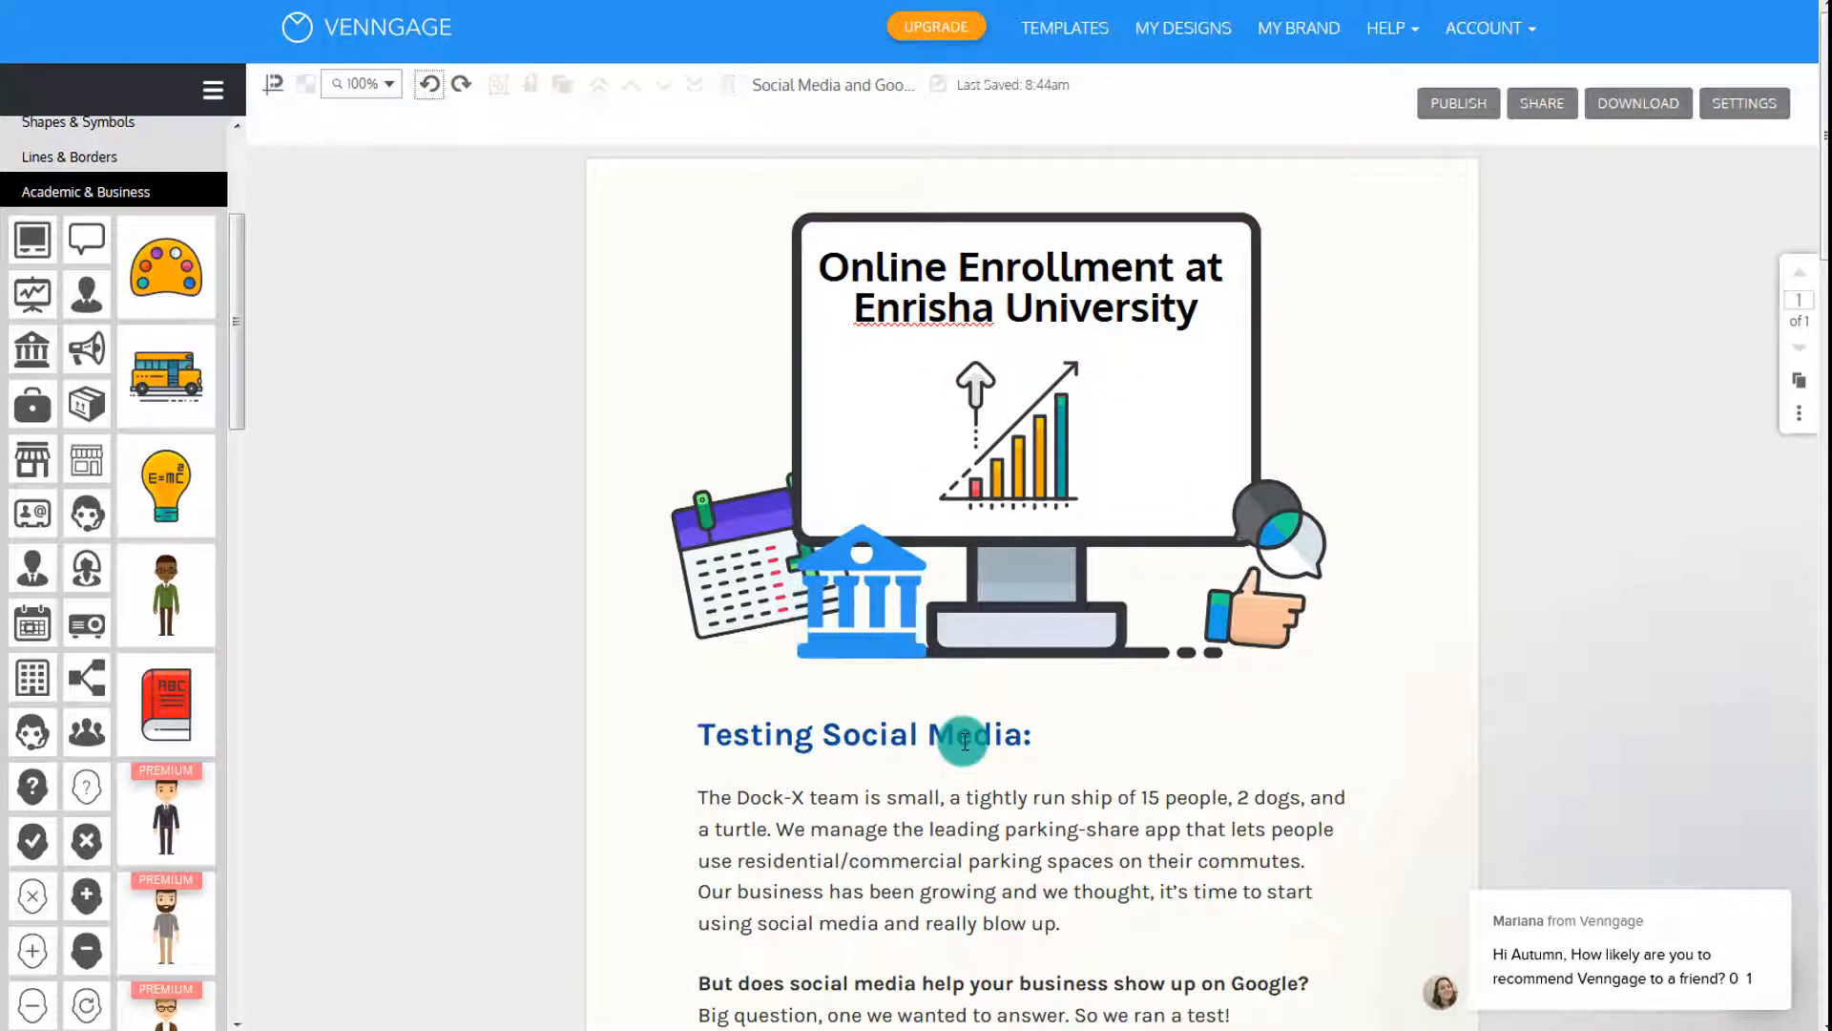
Recolor the columned building icon to the blue-violet #4333ED
left_click(869, 648)
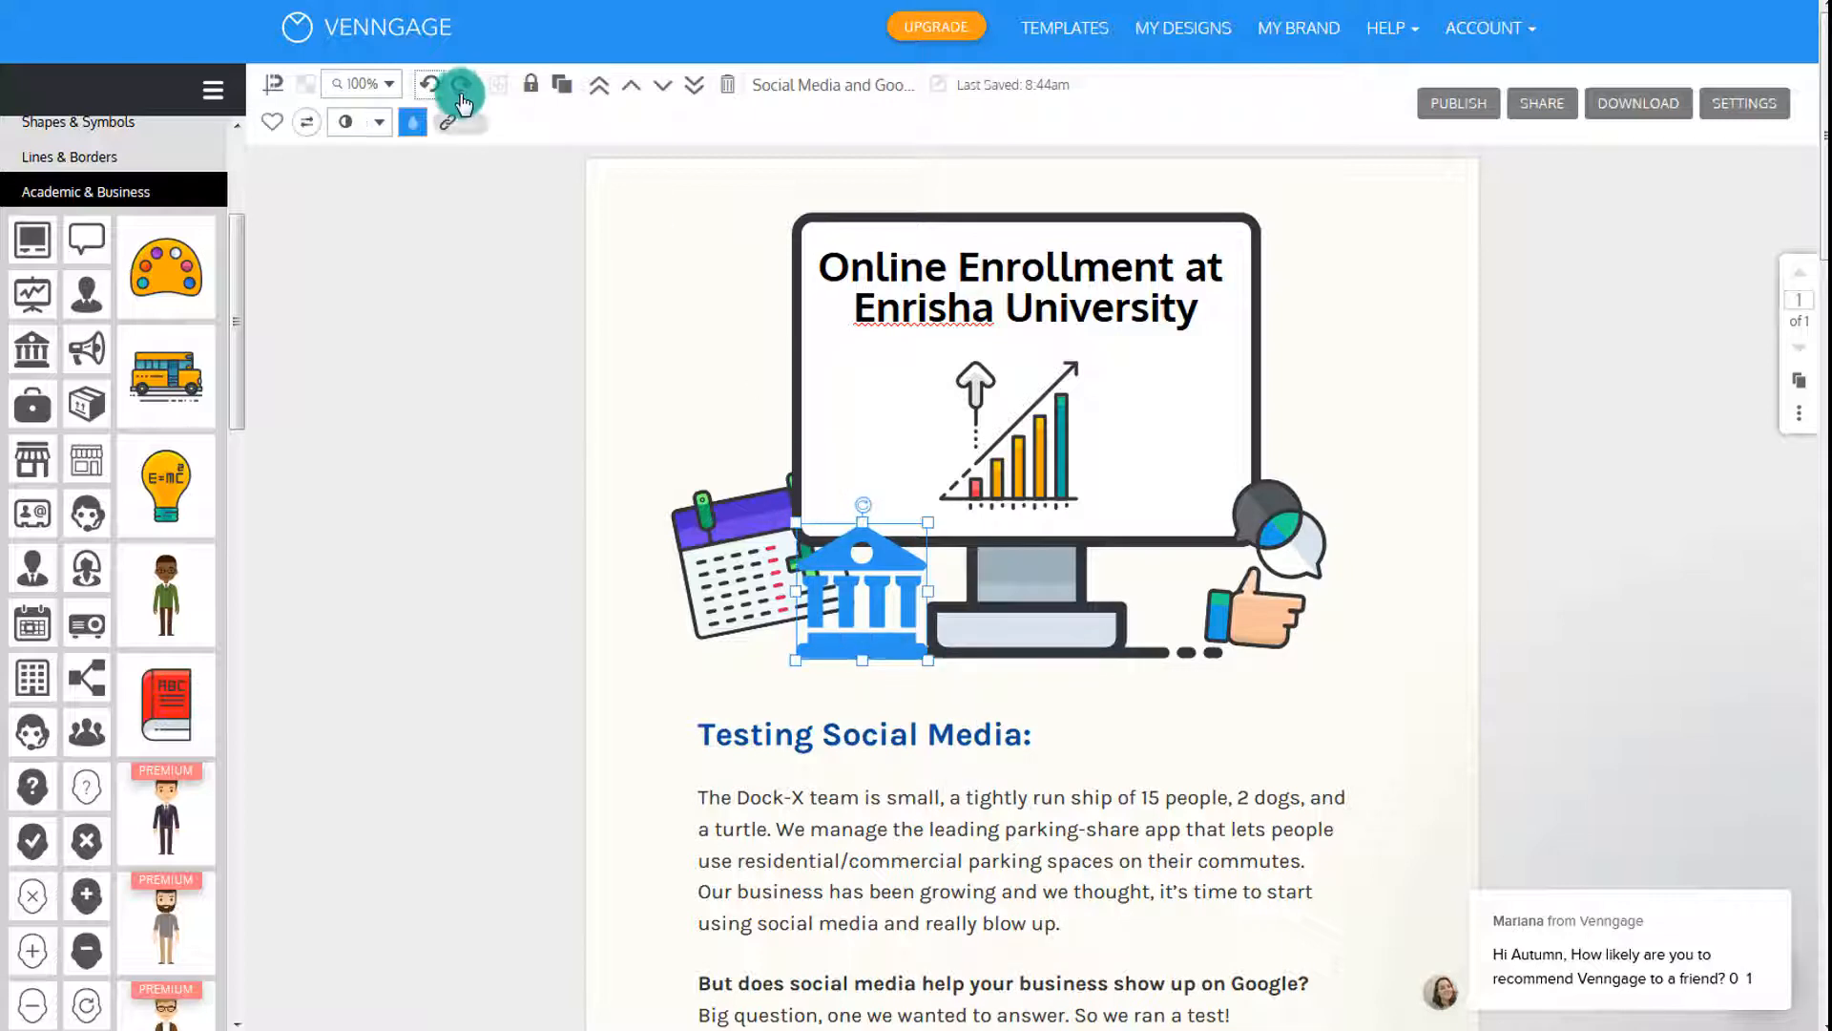
left_click(416, 122)
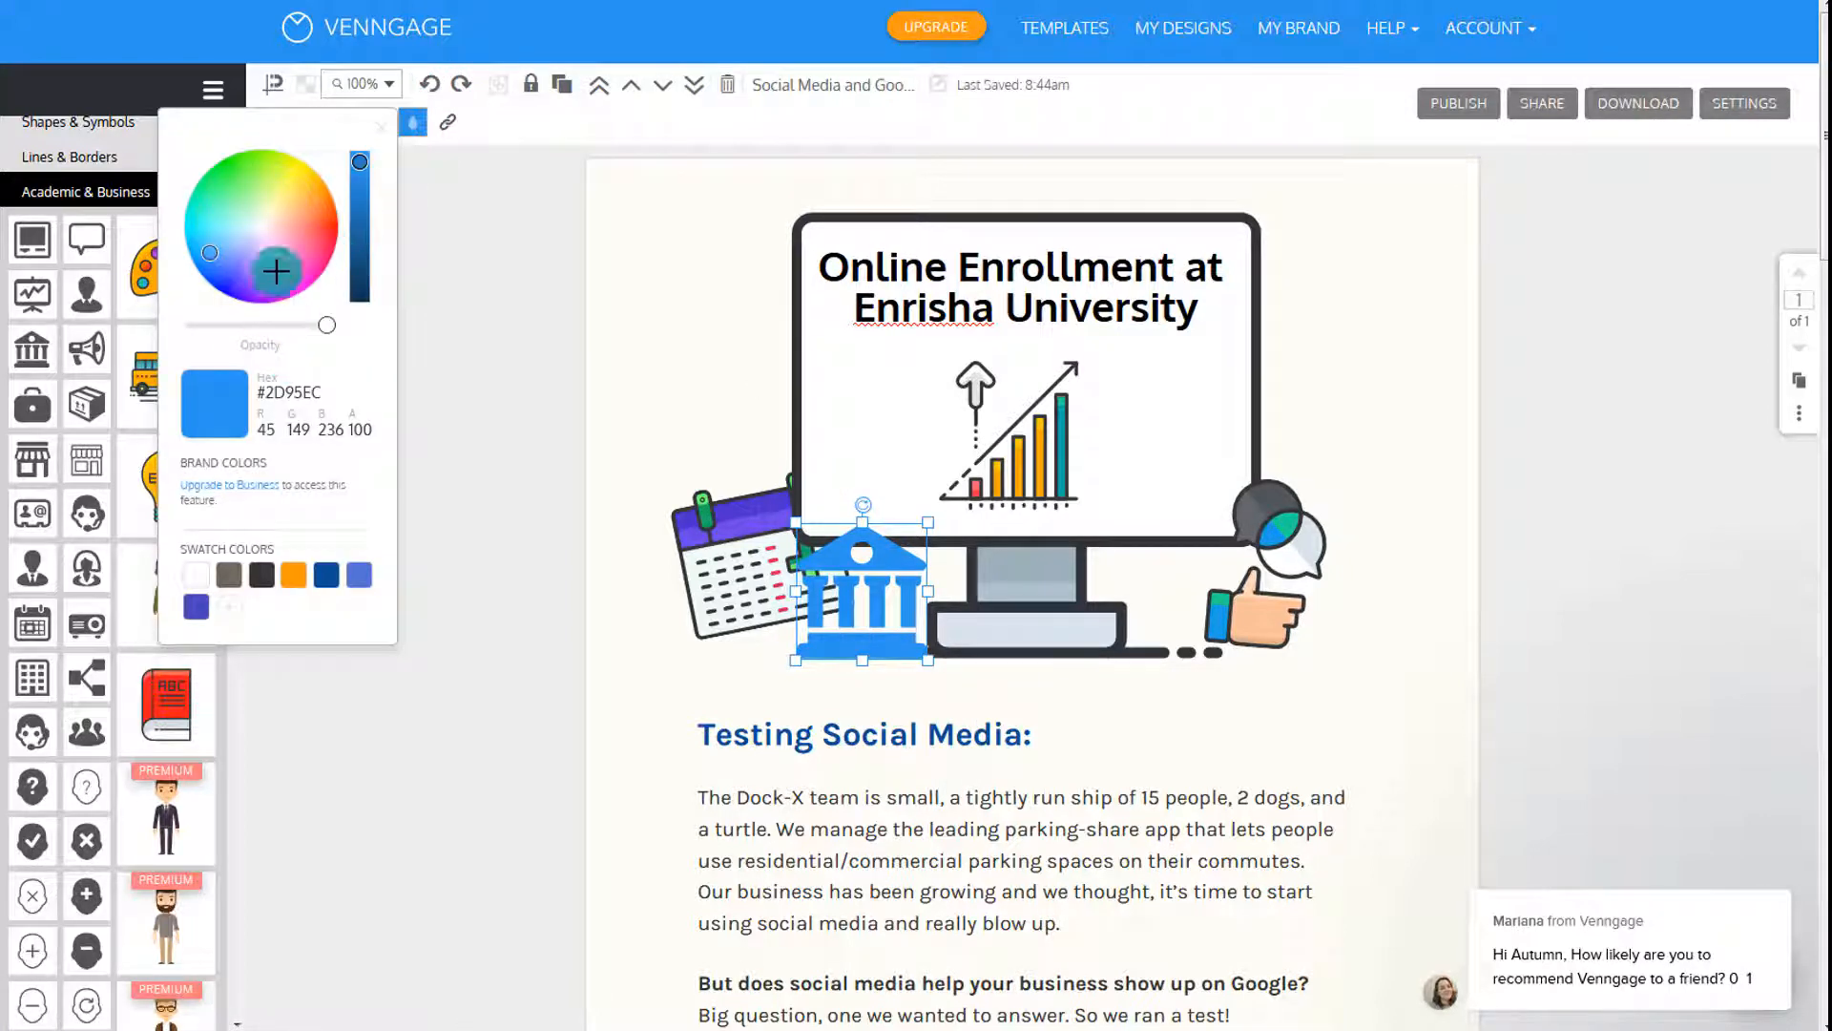
left_click(225, 256)
mouse_move(246, 266)
left_mouse_down()
mouse_move(294, 270)
mouse_move(303, 229)
mouse_move(225, 233)
mouse_move(236, 282)
left_mouse_up()
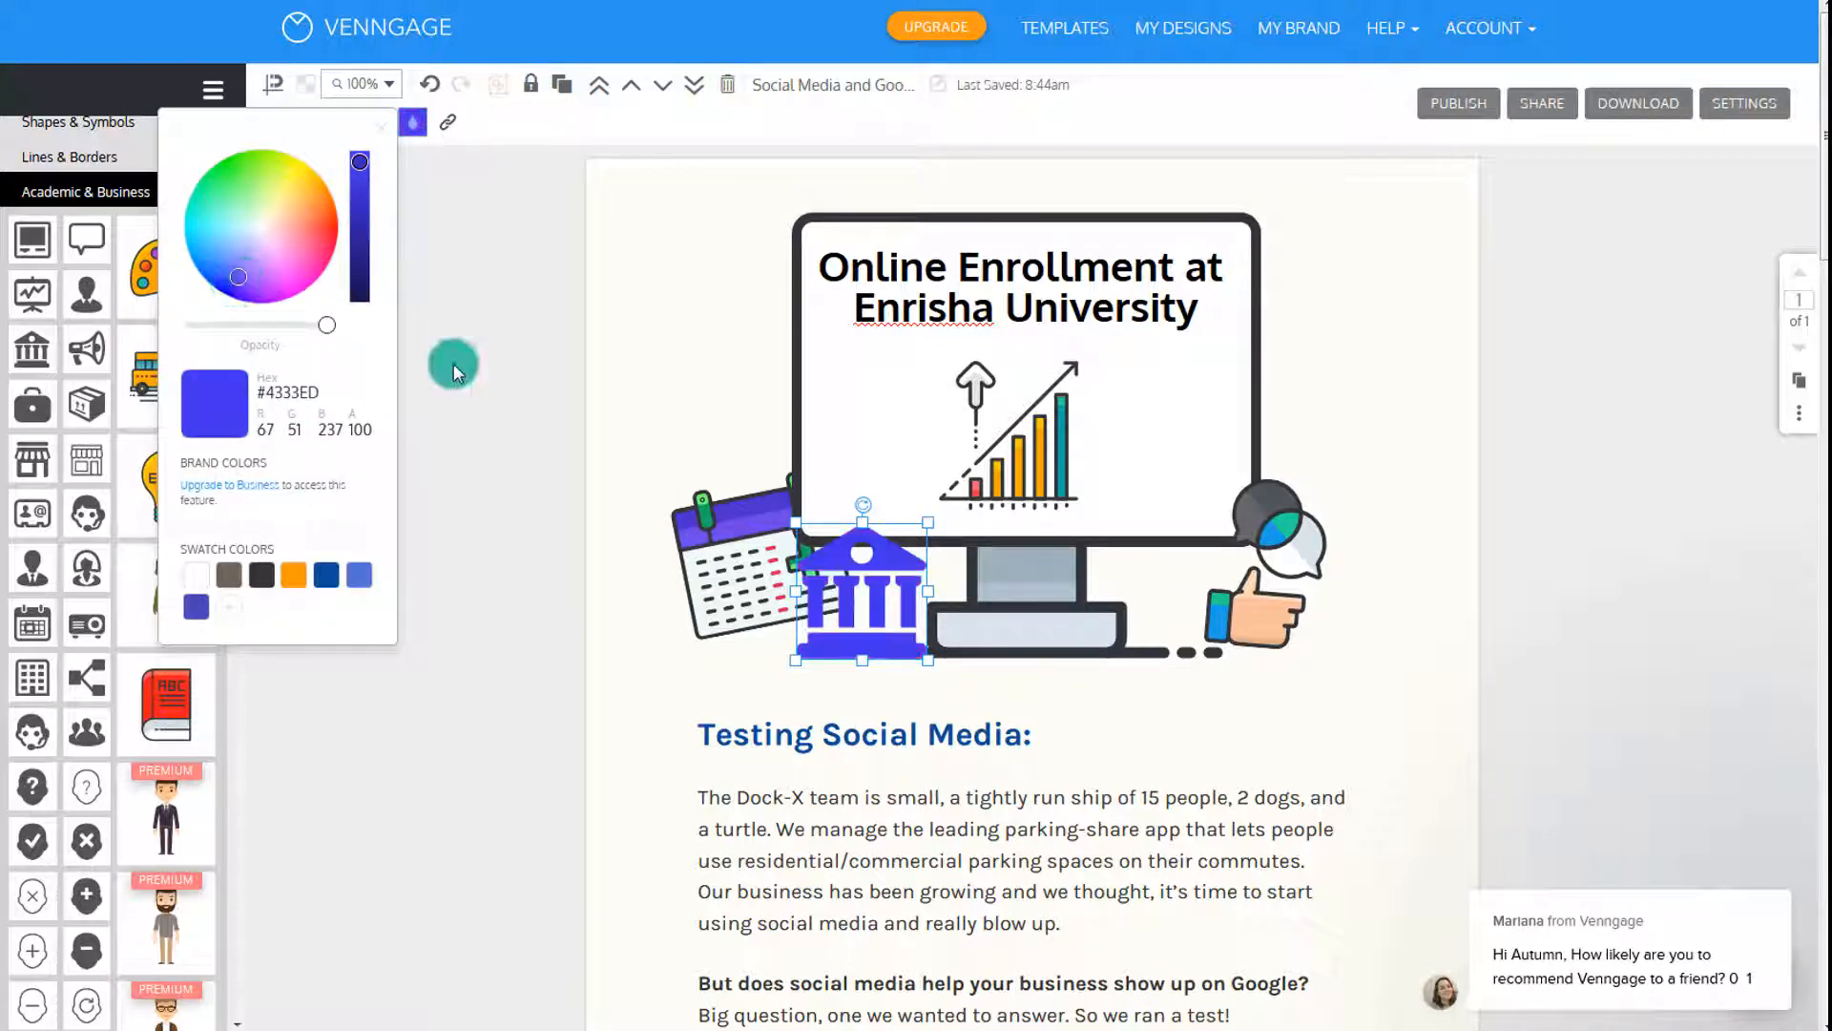
left_click(518, 405)
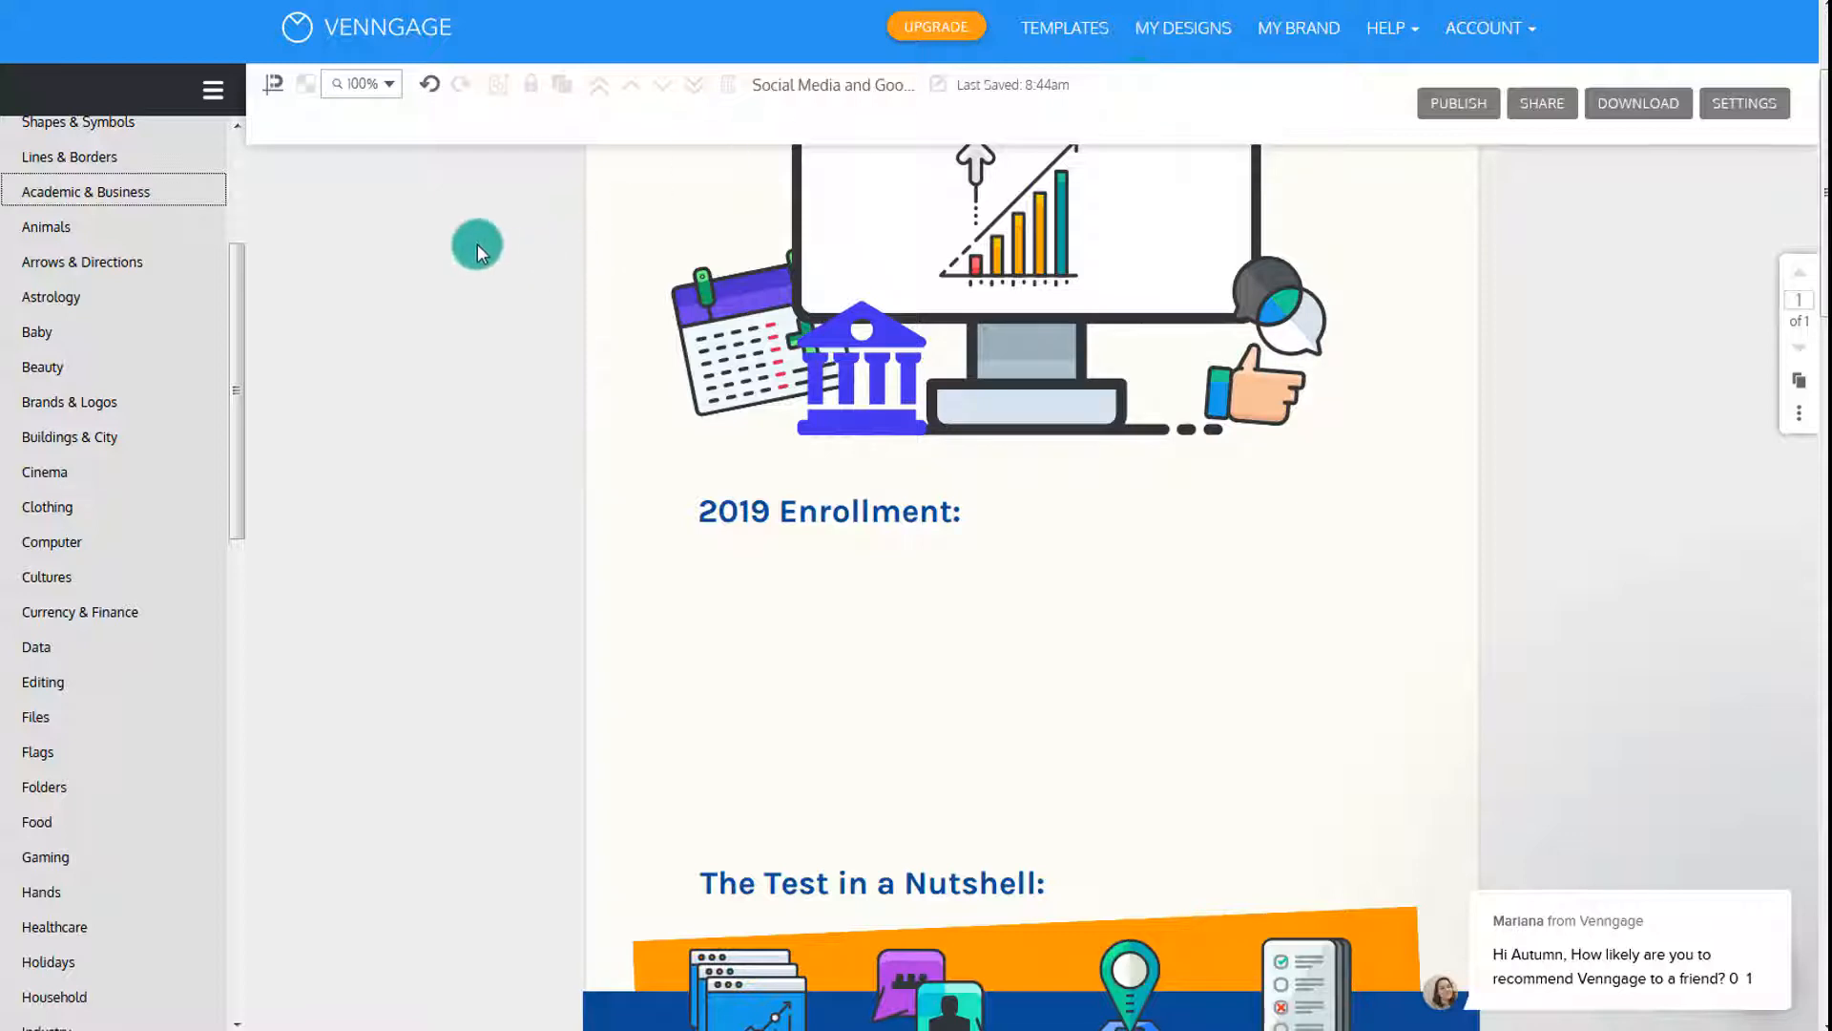
Insert a Column chart below the "2019 Enrollment:" heading
mouse_move(237, 305)
left_mouse_down()
mouse_move(229, 614)
mouse_move(250, 300)
left_mouse_up()
scroll(61, 339, "up", 2)
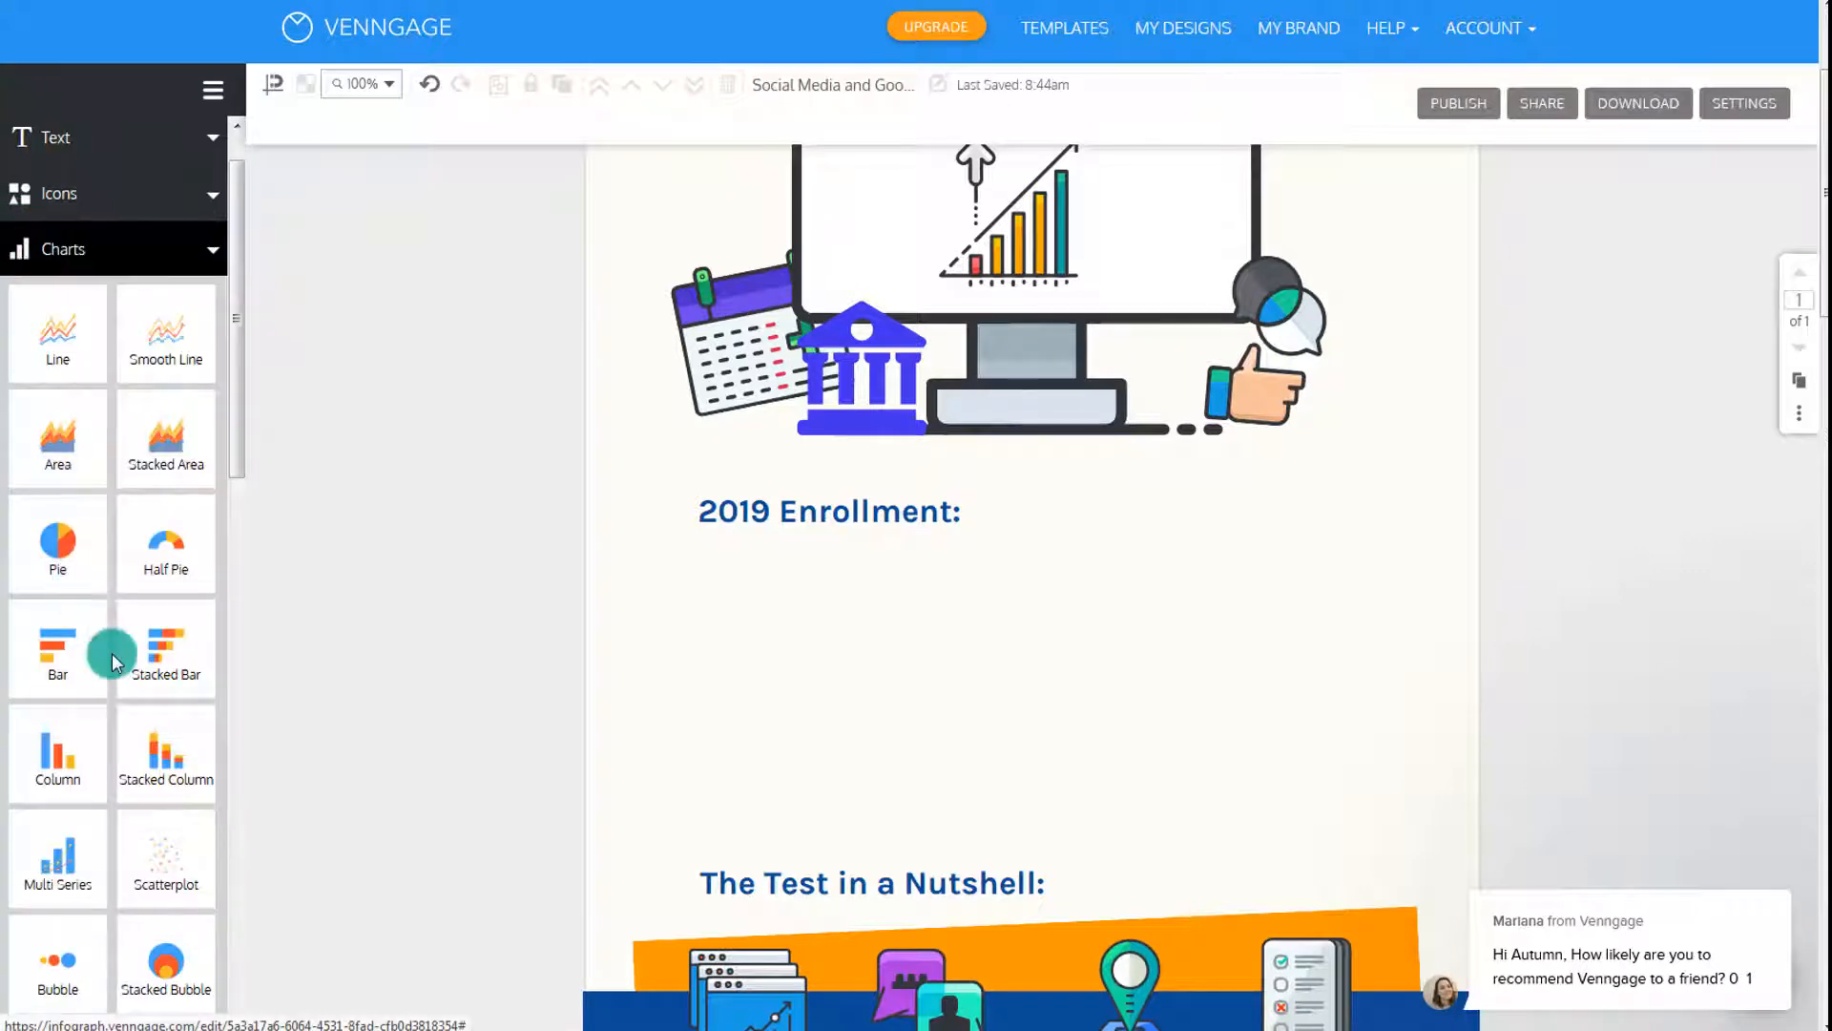
scroll(110, 651, "down", 1)
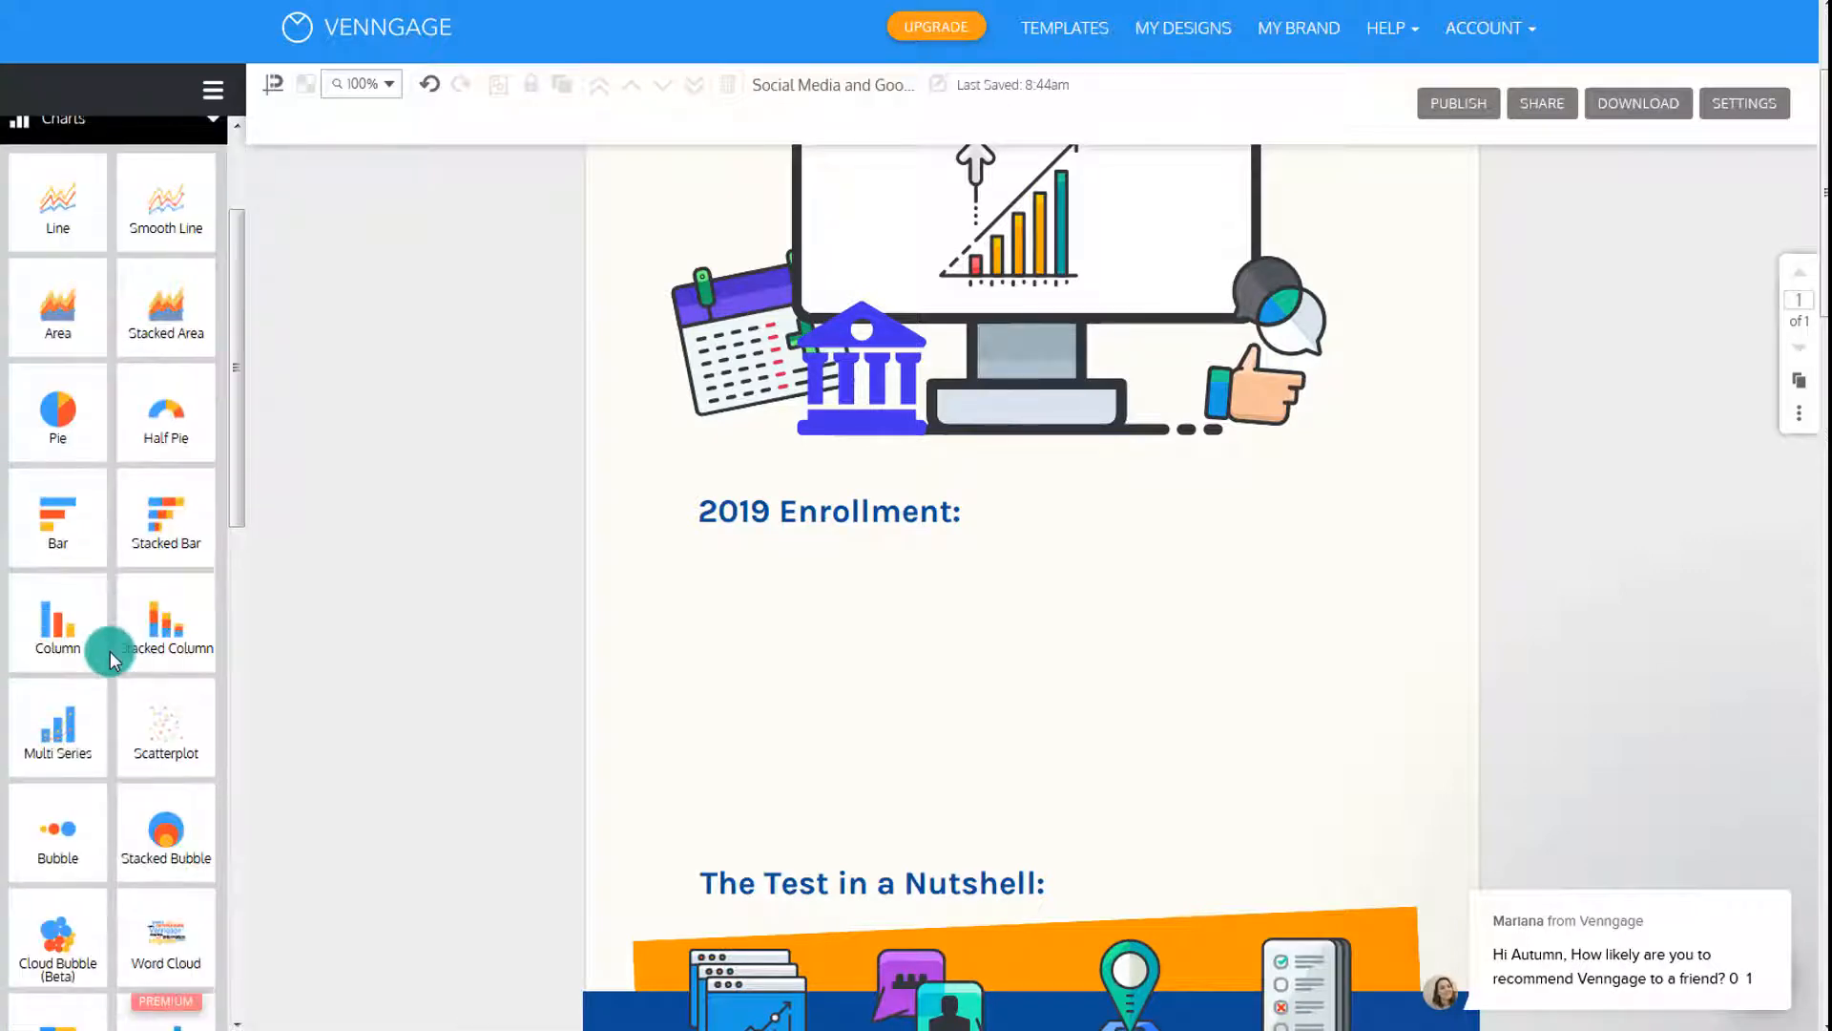
left_click(110, 651)
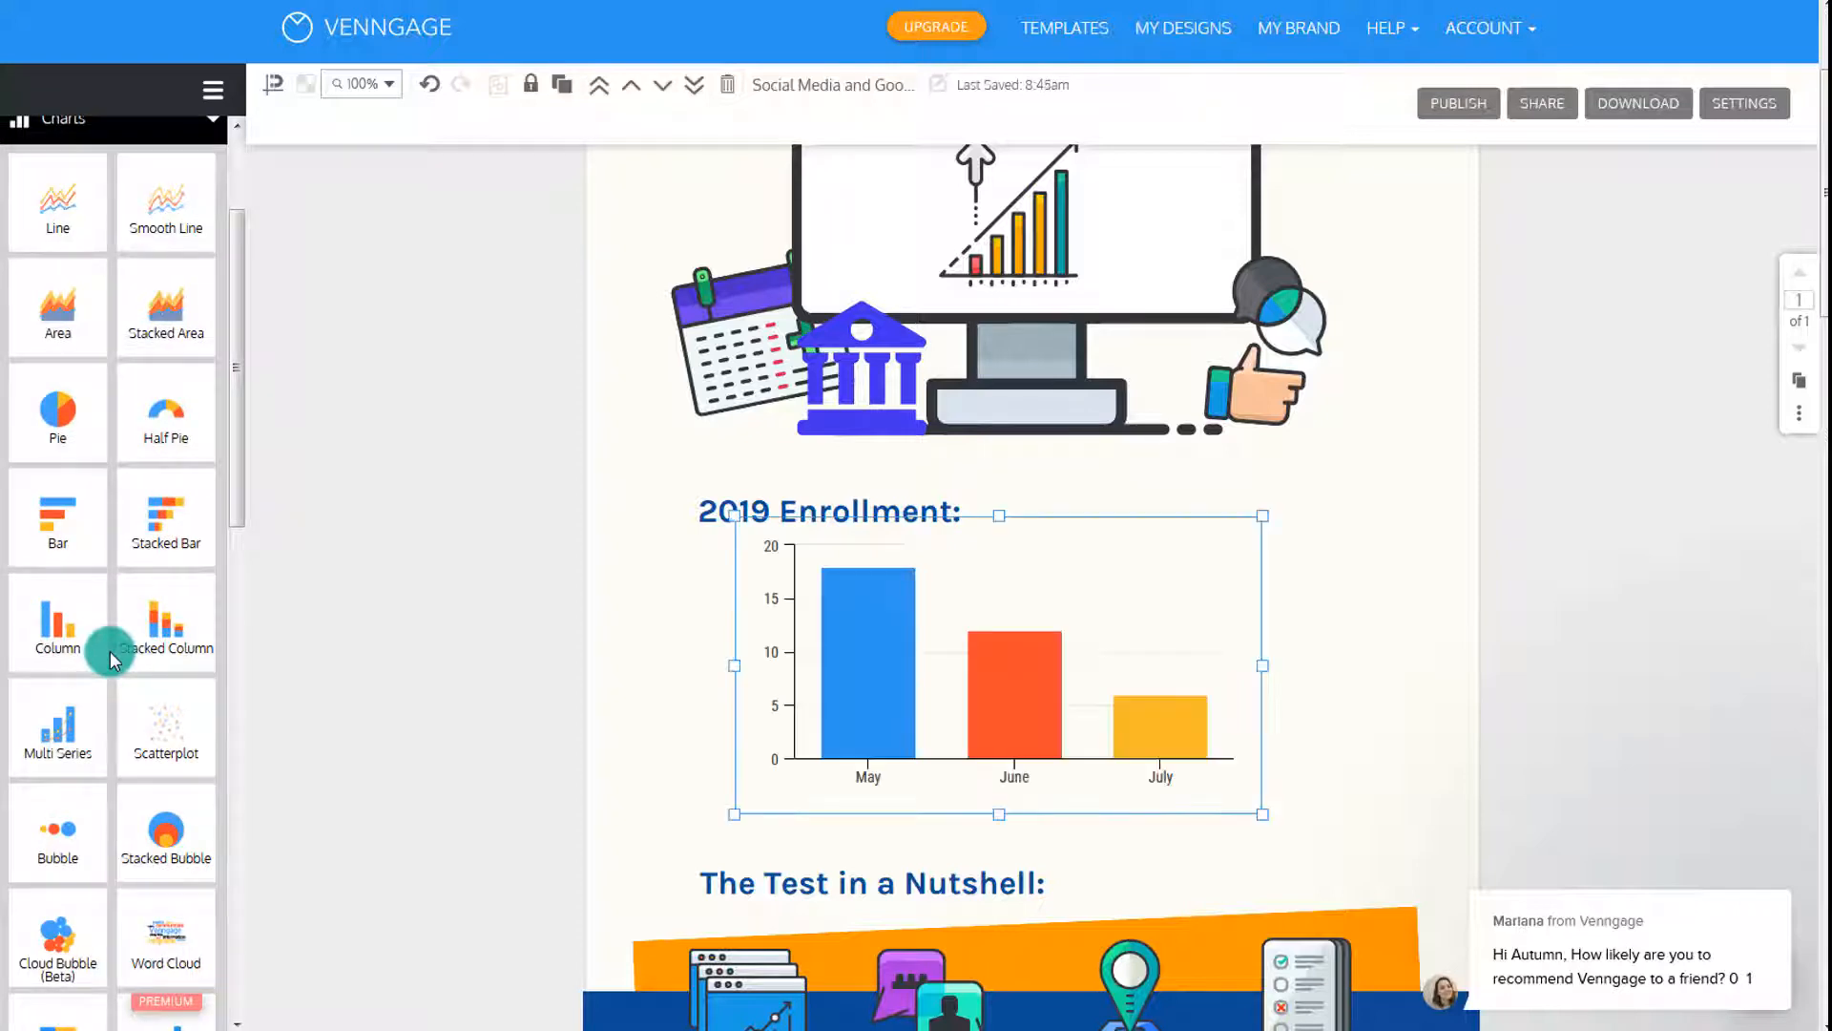
Replace the column chart's data with a 2019 series: 18-25 at 800, 26-33 at 500, and 34+ at 200
double_click(844, 657)
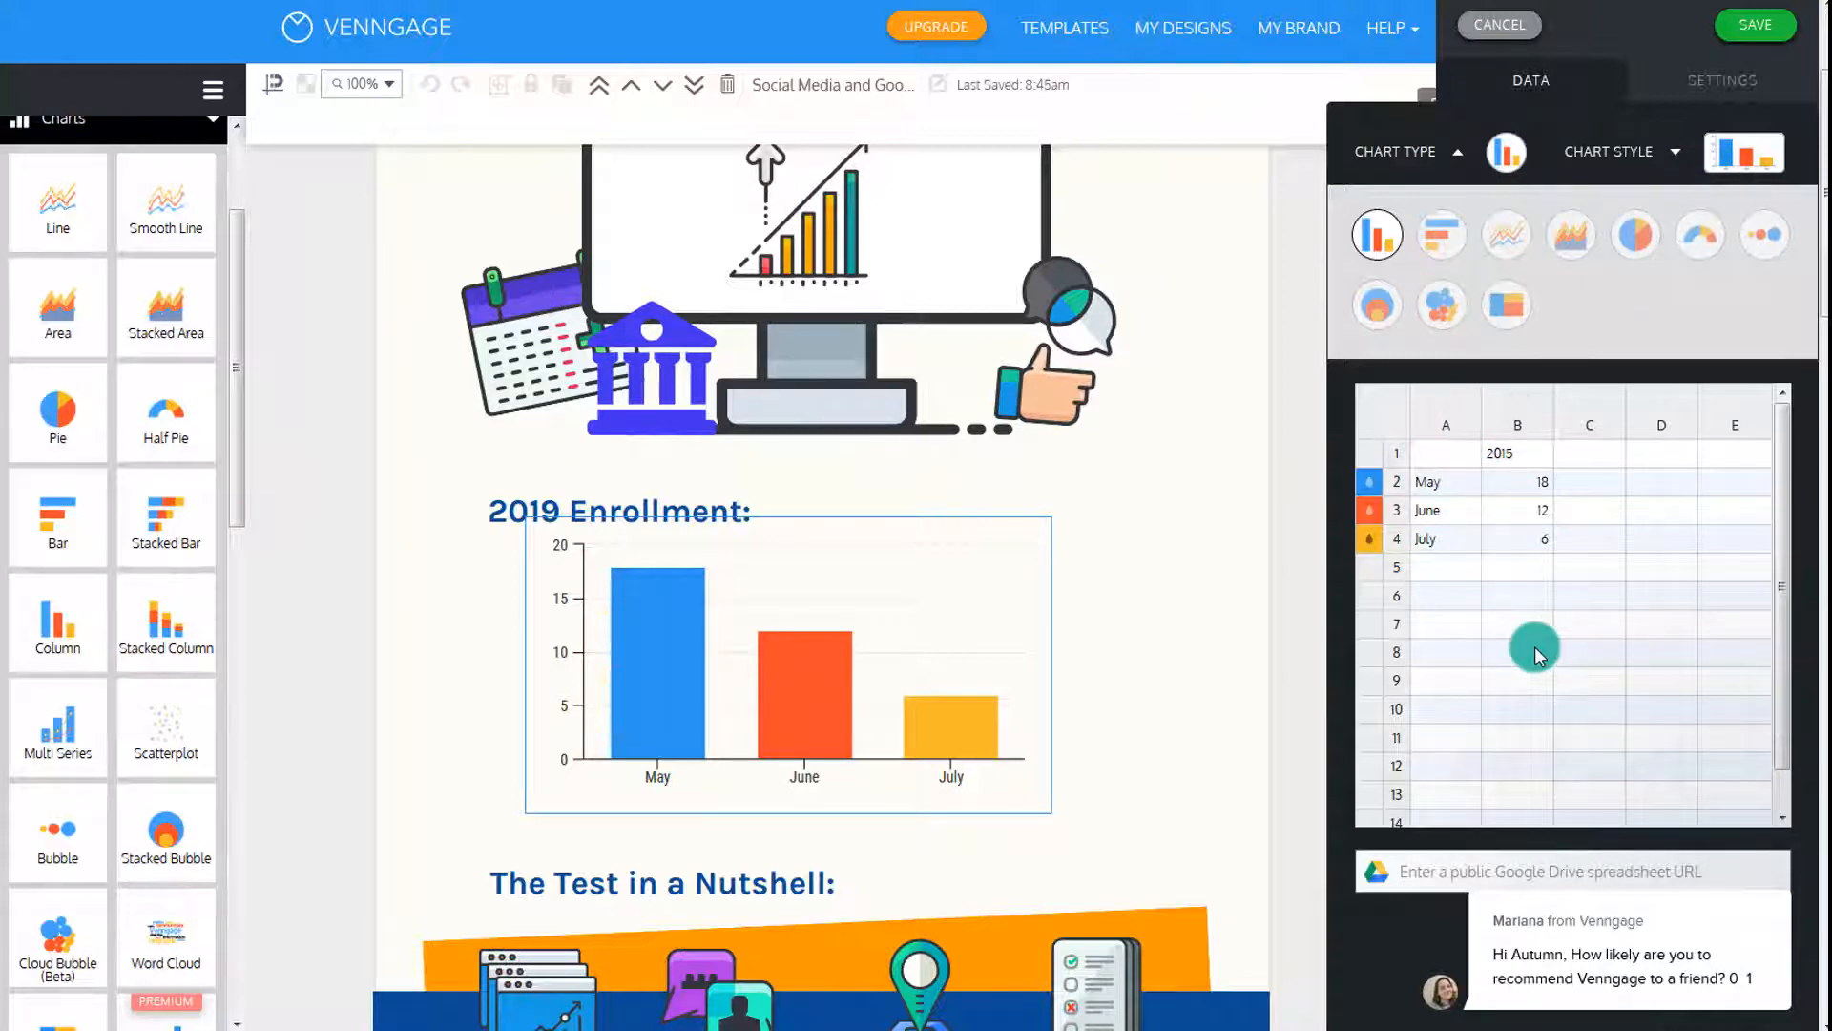
key("ctrl+v")
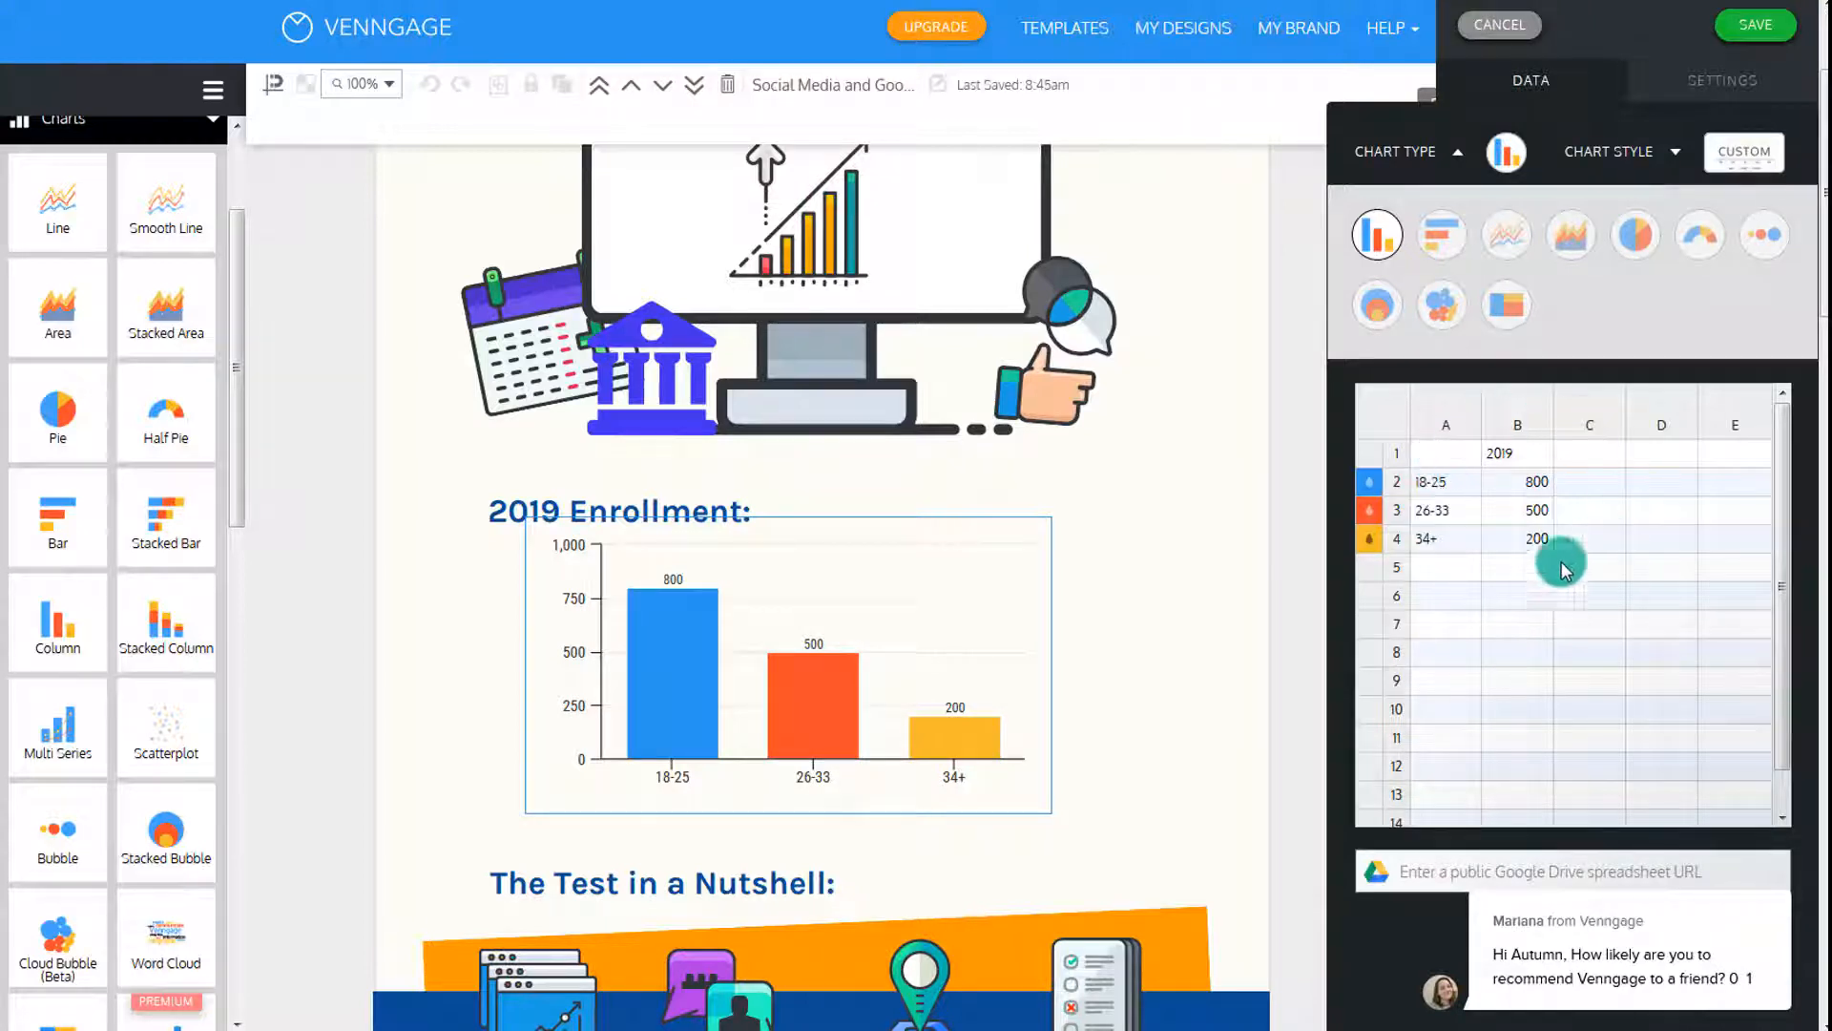
left_click(1371, 483)
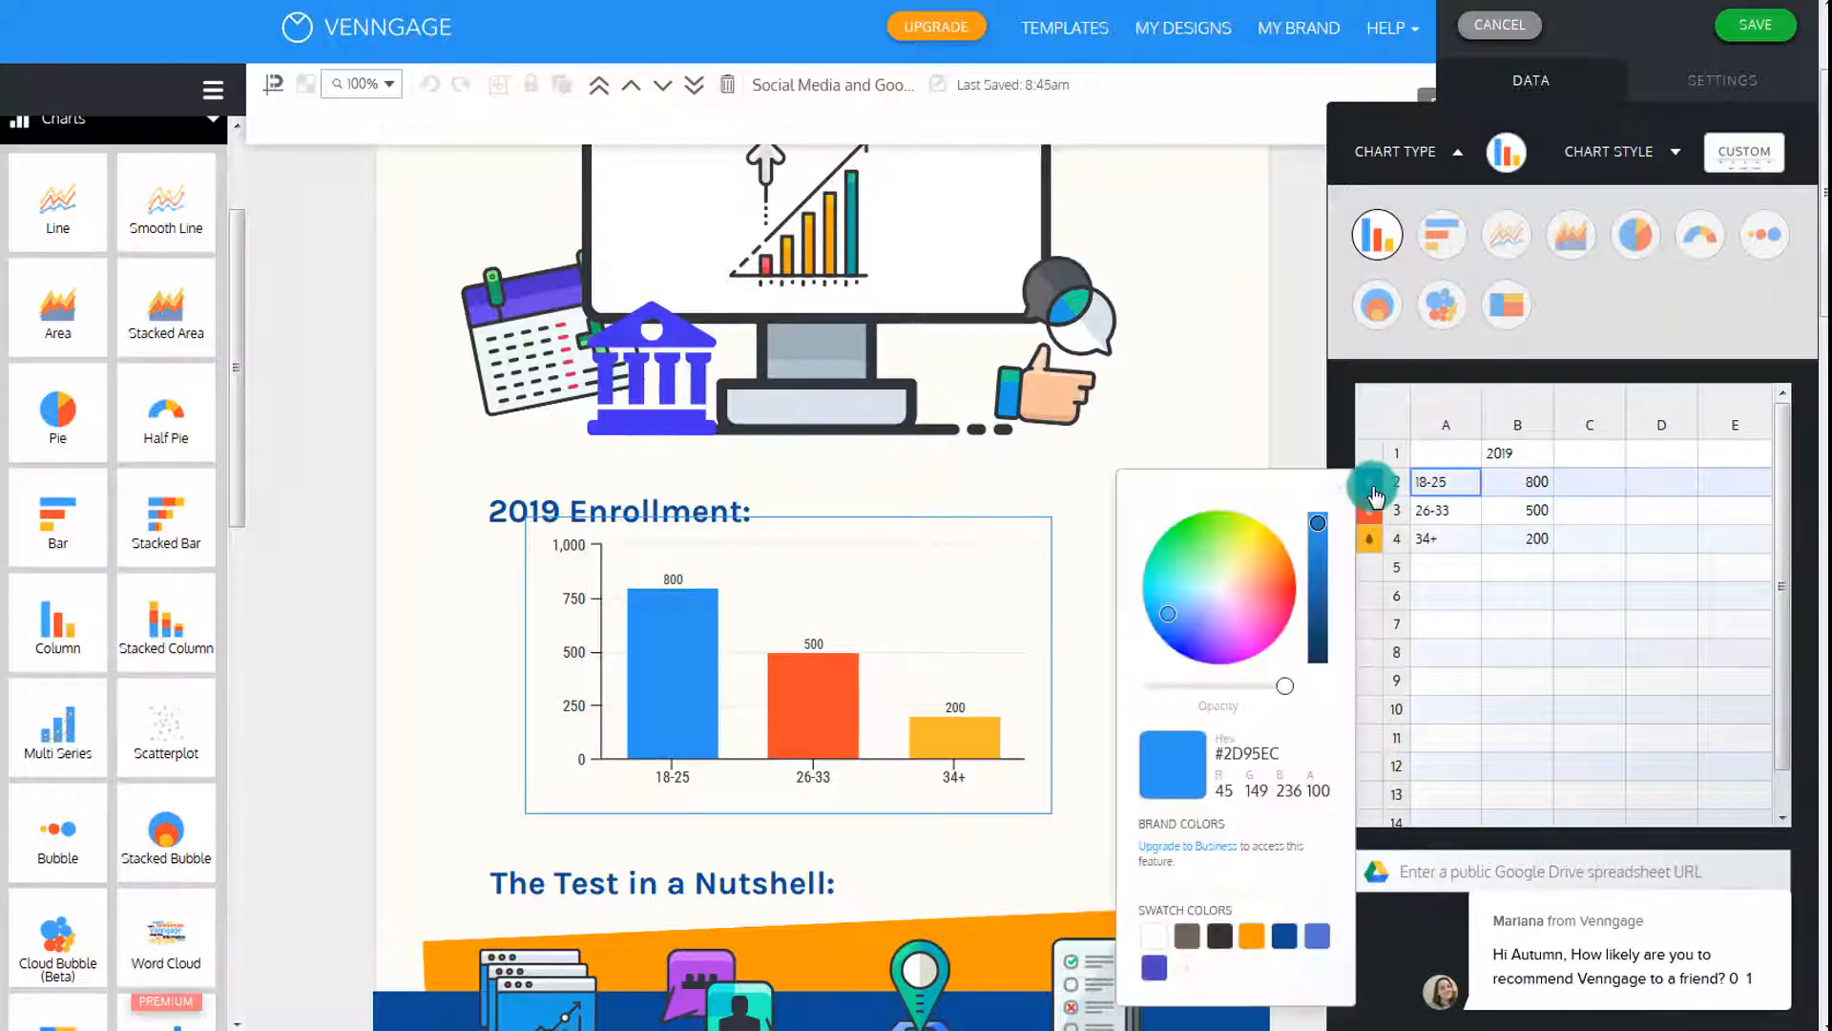
left_click(1523, 649)
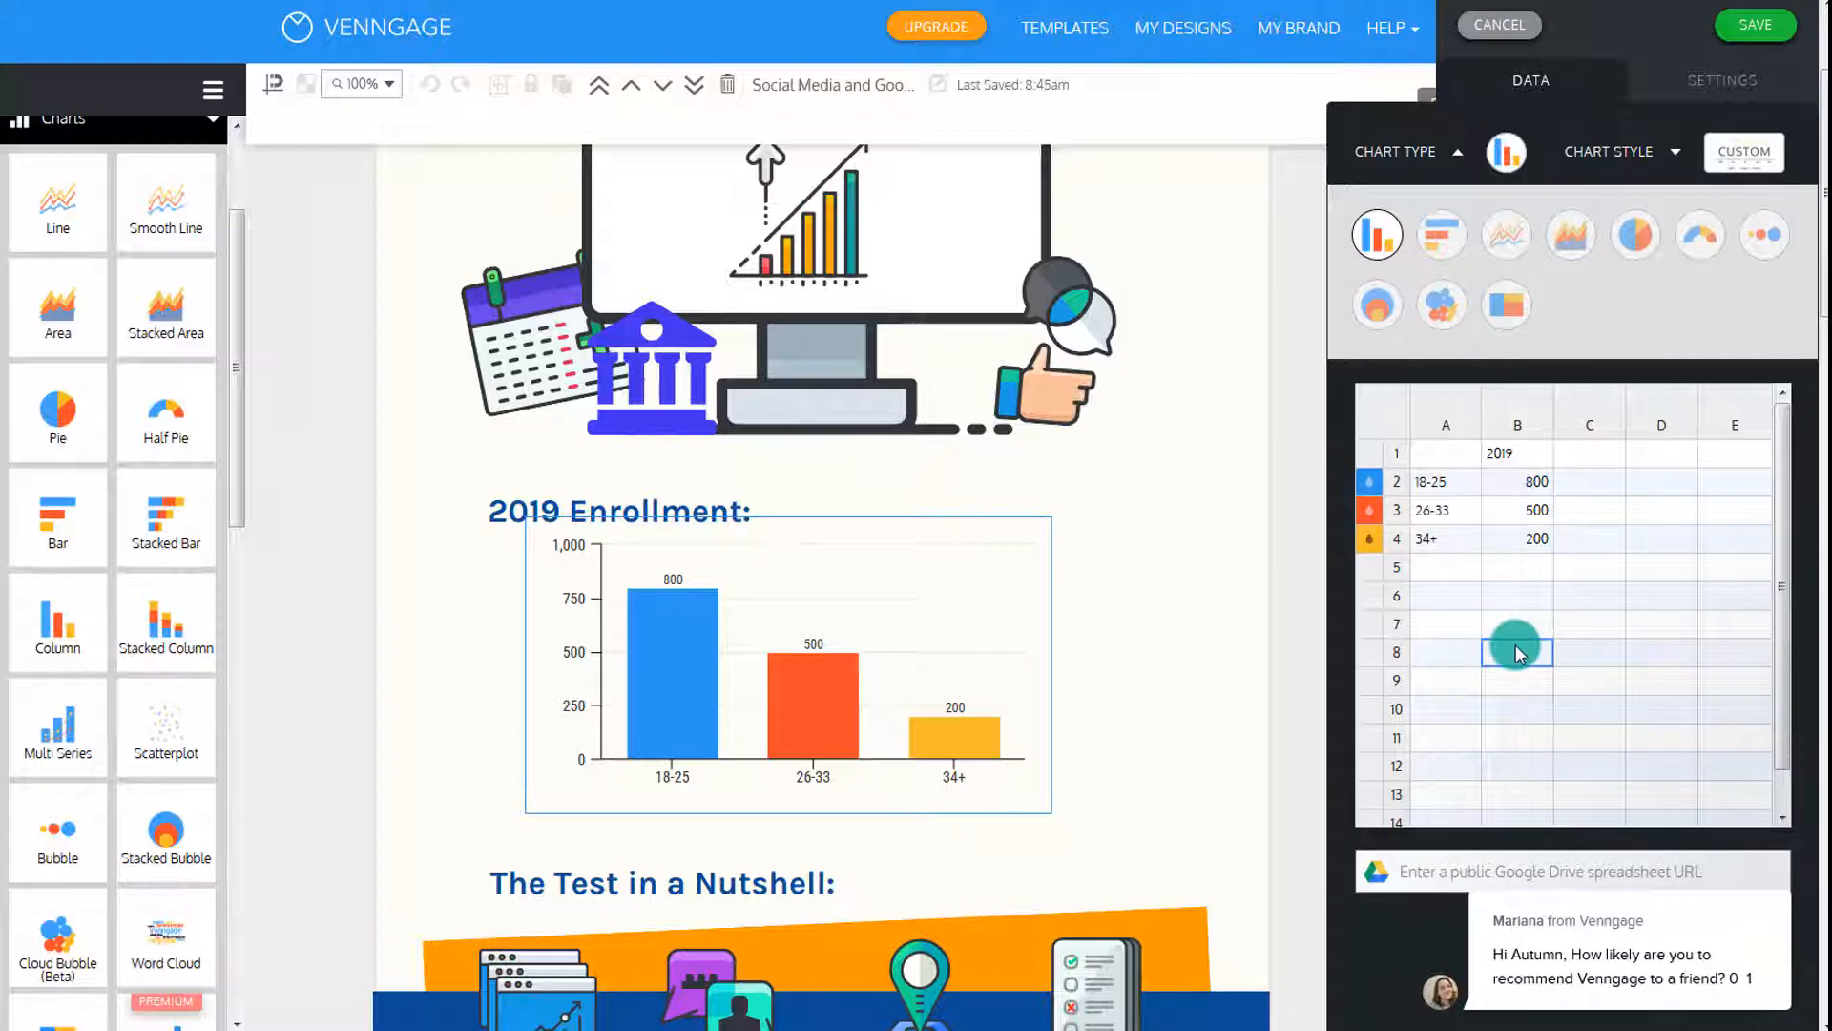
scroll(1515, 644, "down", 1)
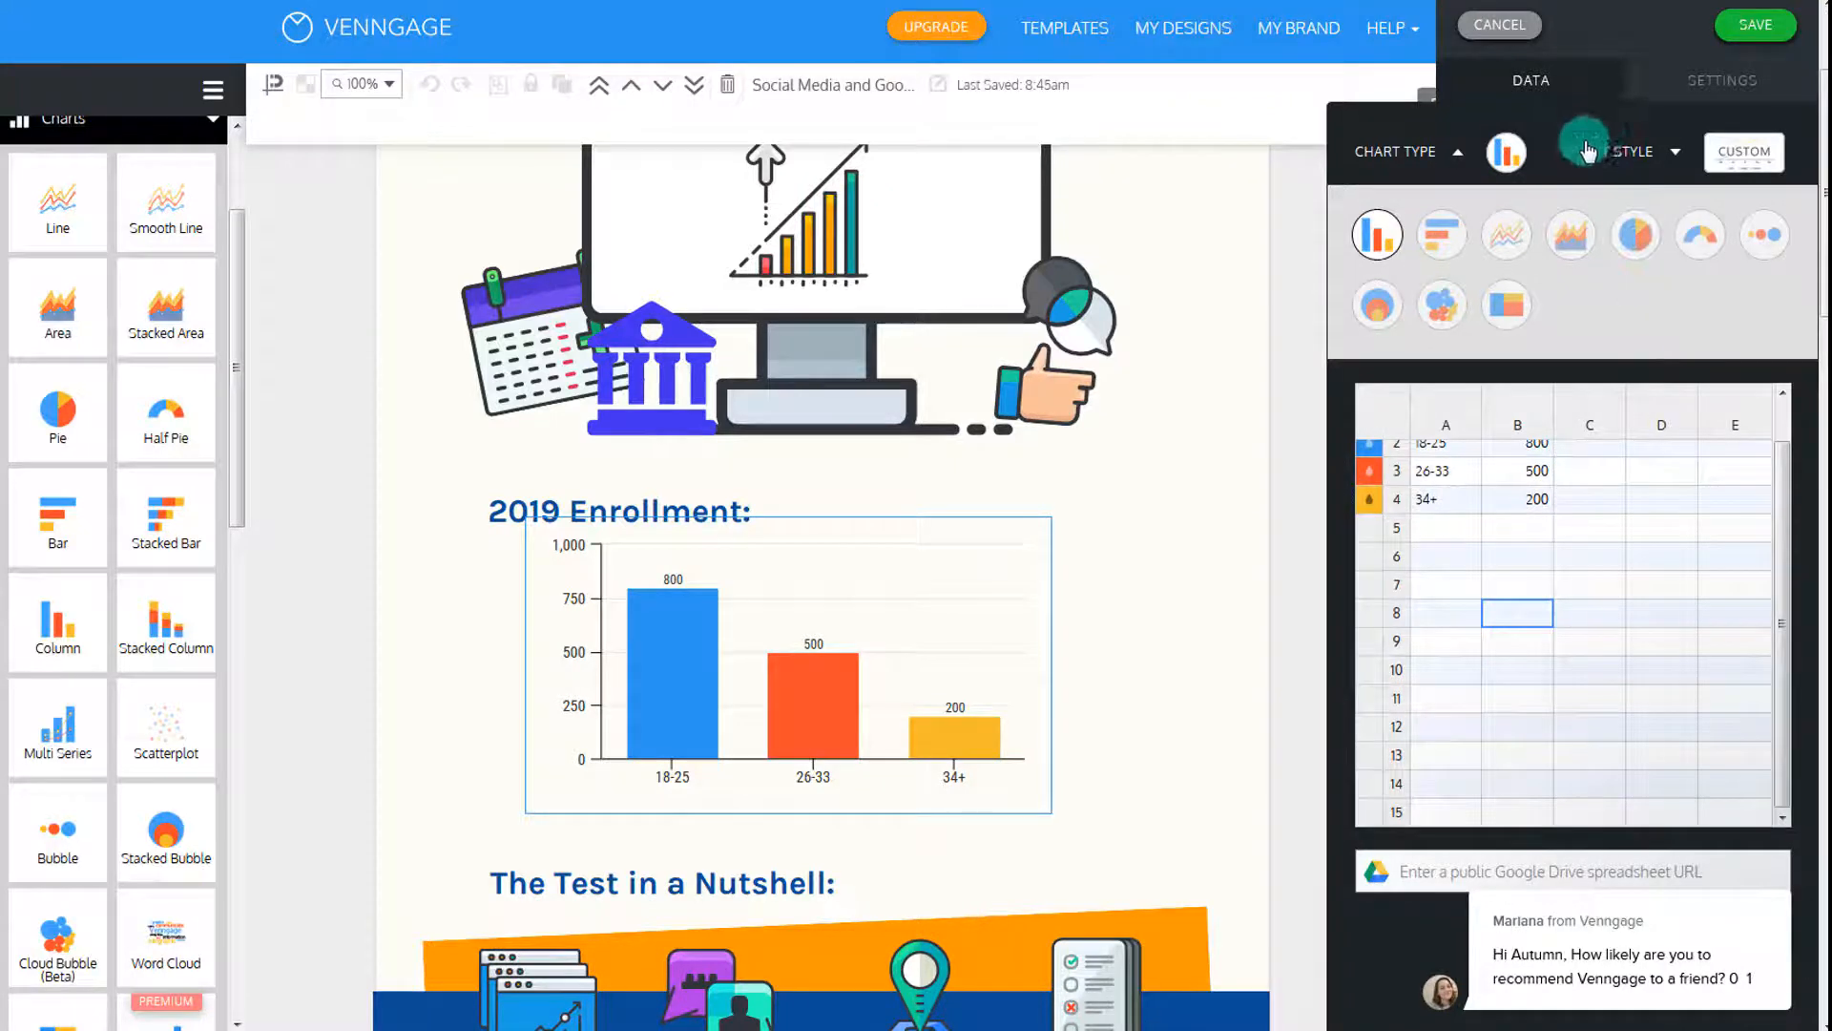
Turn off the value labels in the column chart's settings
left_click(1699, 91)
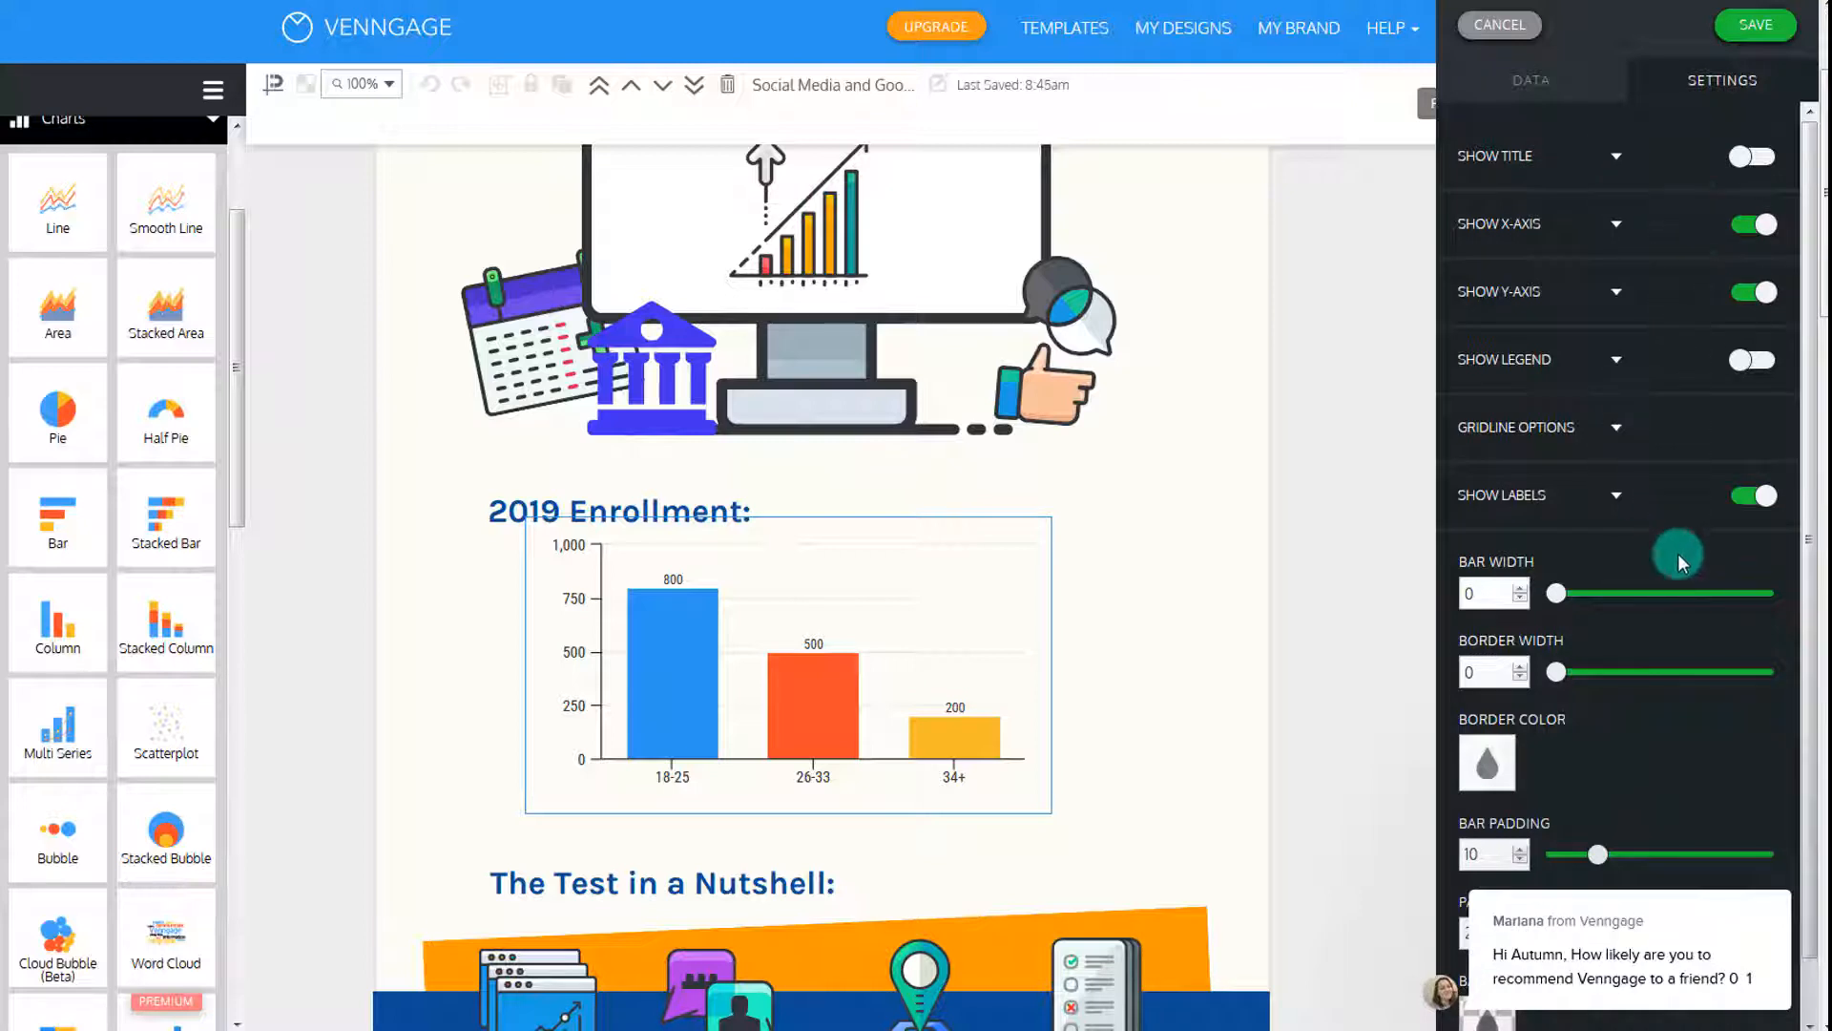
left_click(1760, 506)
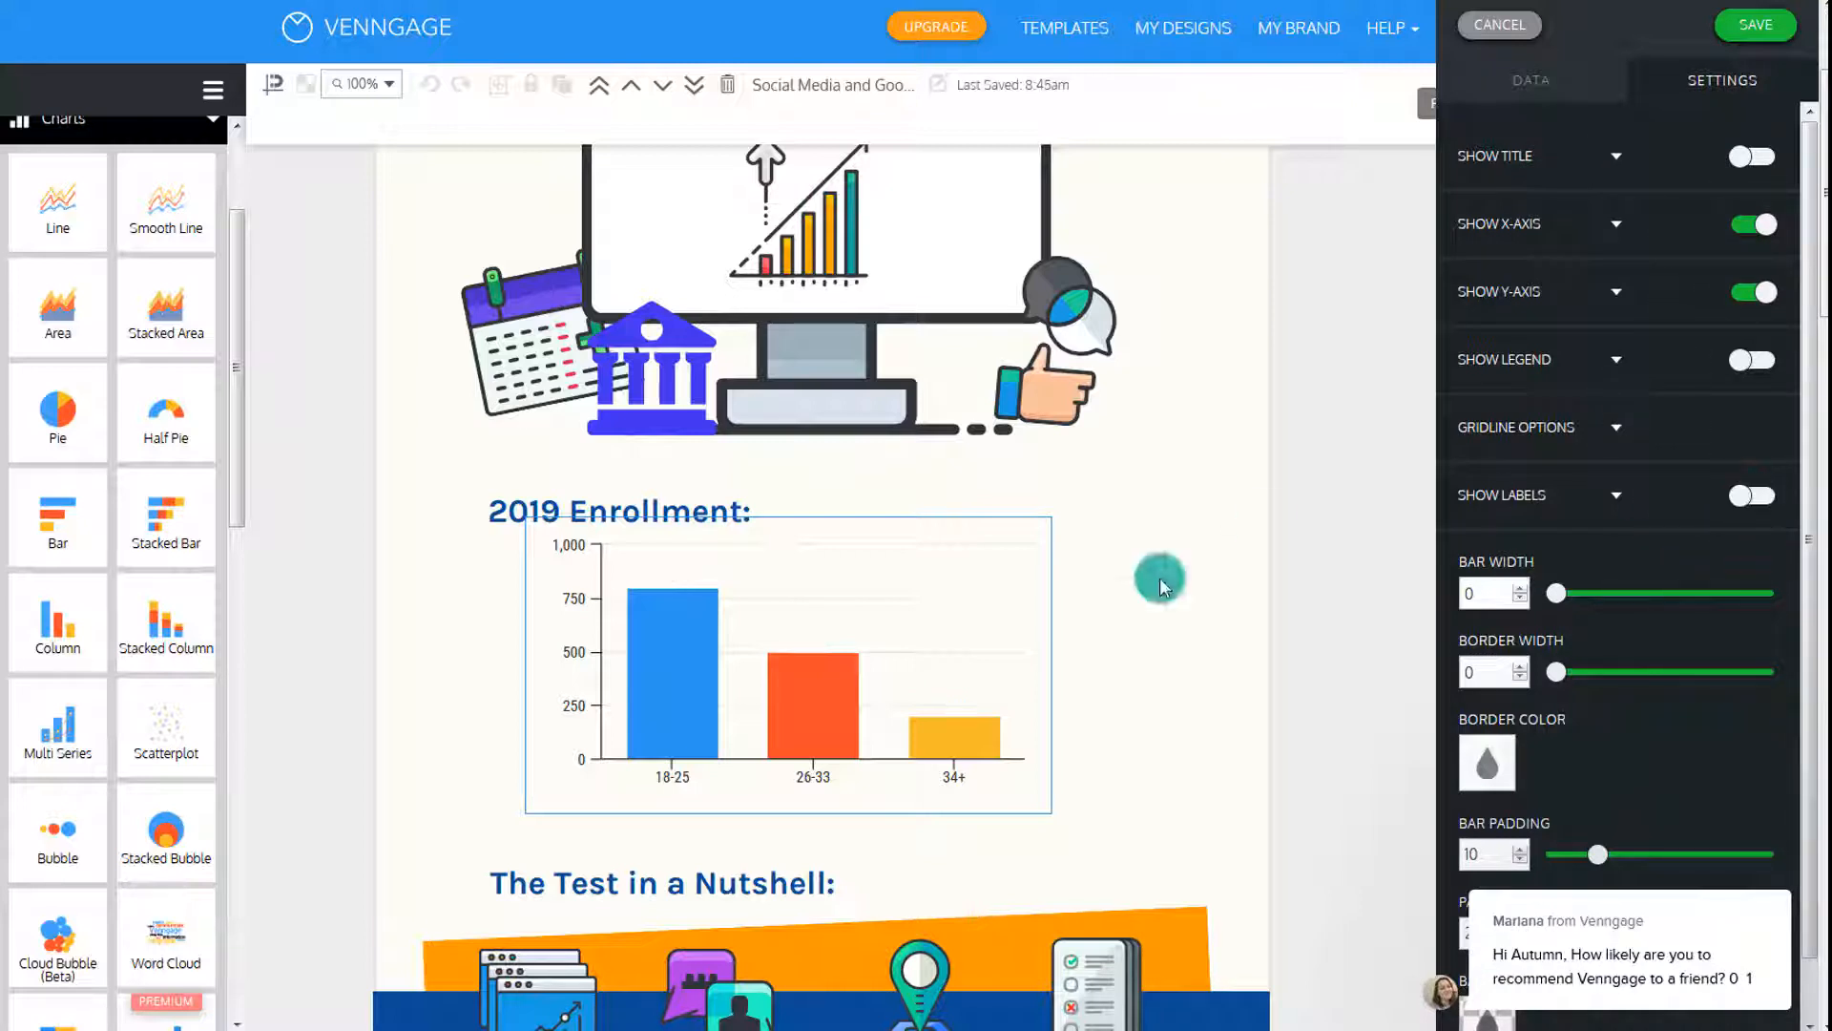
Turn the column chart's value labels back on, save the chart, and nudge it slightly down below the "2019 Enrollment:" heading
left_click(1760, 496)
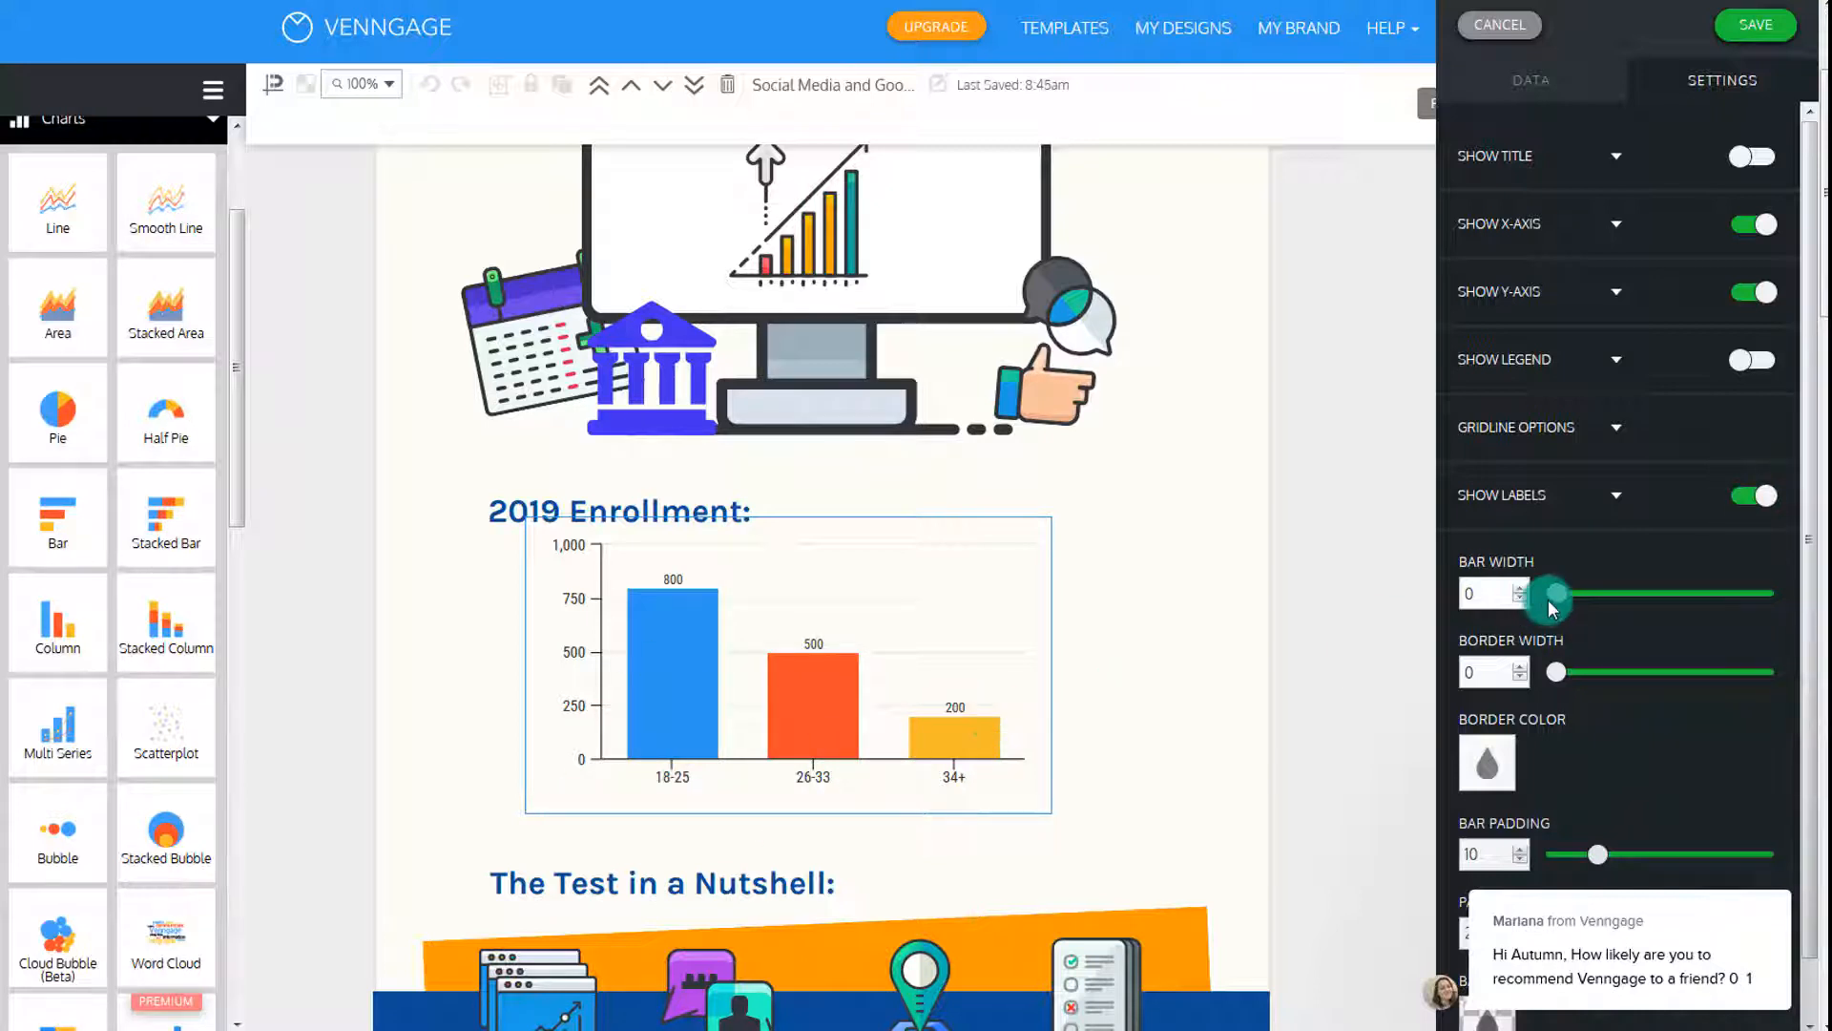
scroll(1548, 596, "down", 1)
left_click(1751, 43)
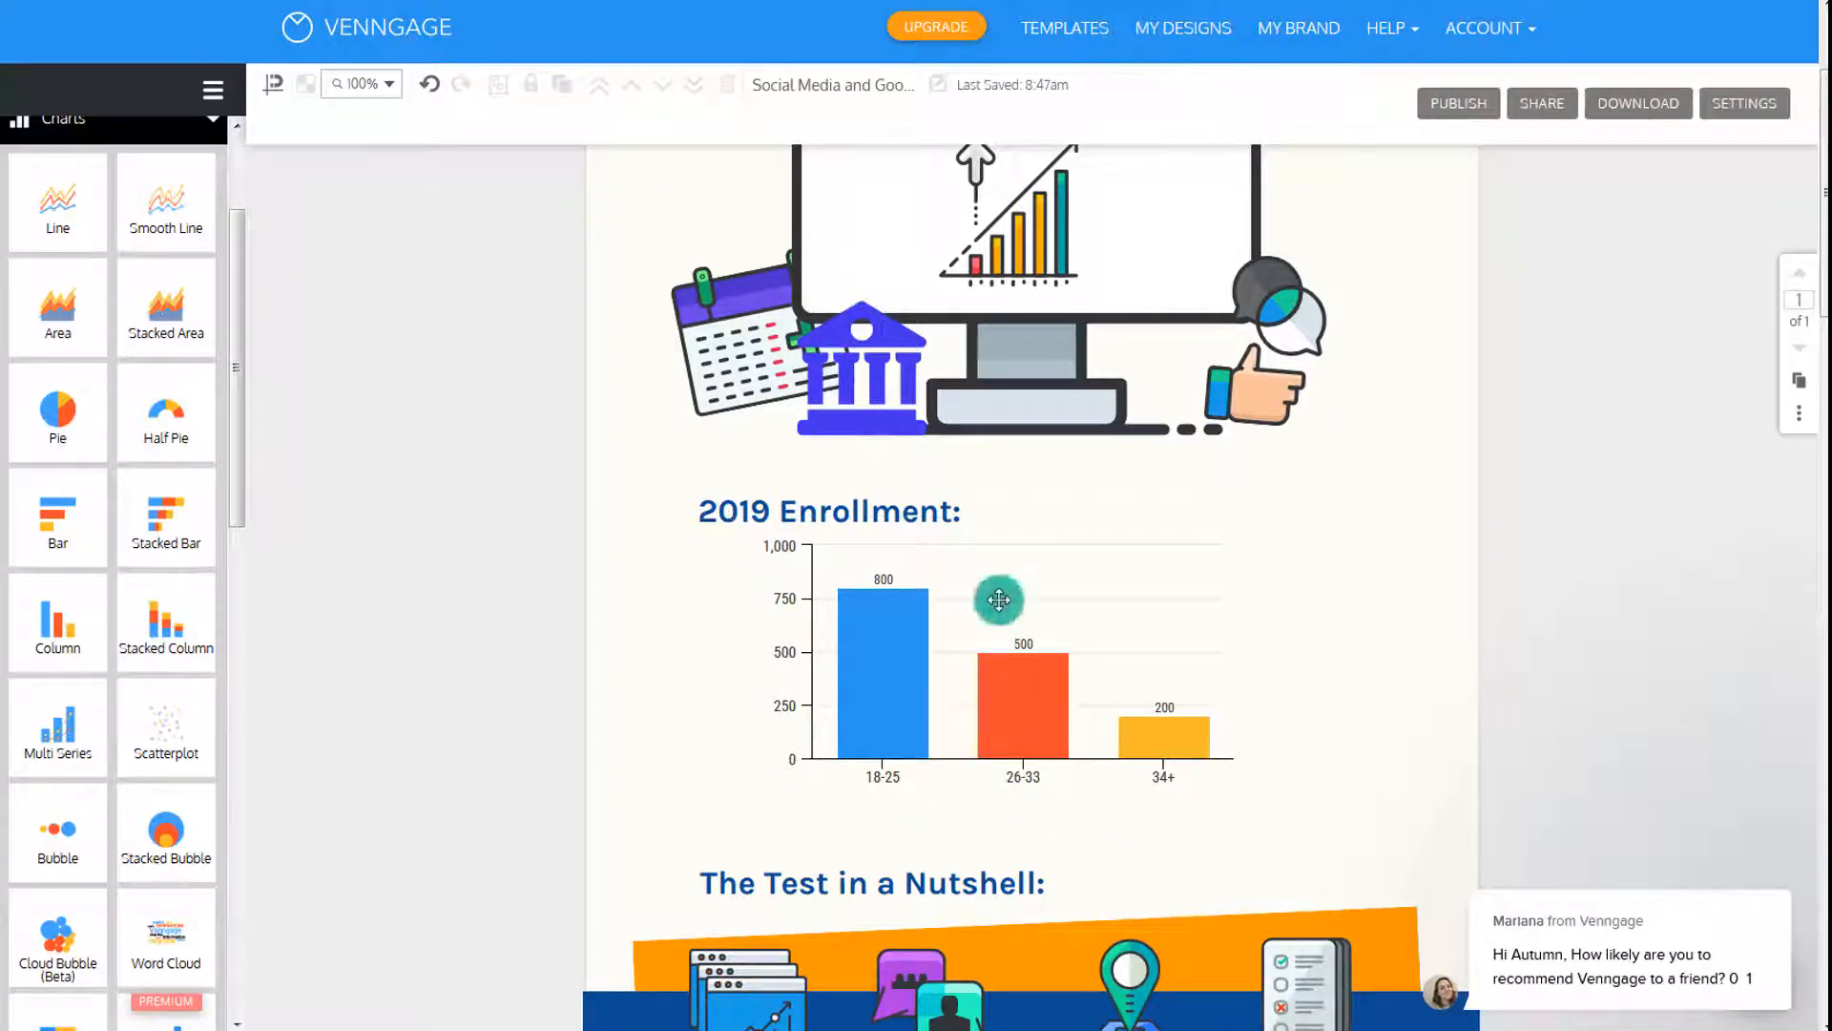
left_click_drag(998, 596, 999, 614)
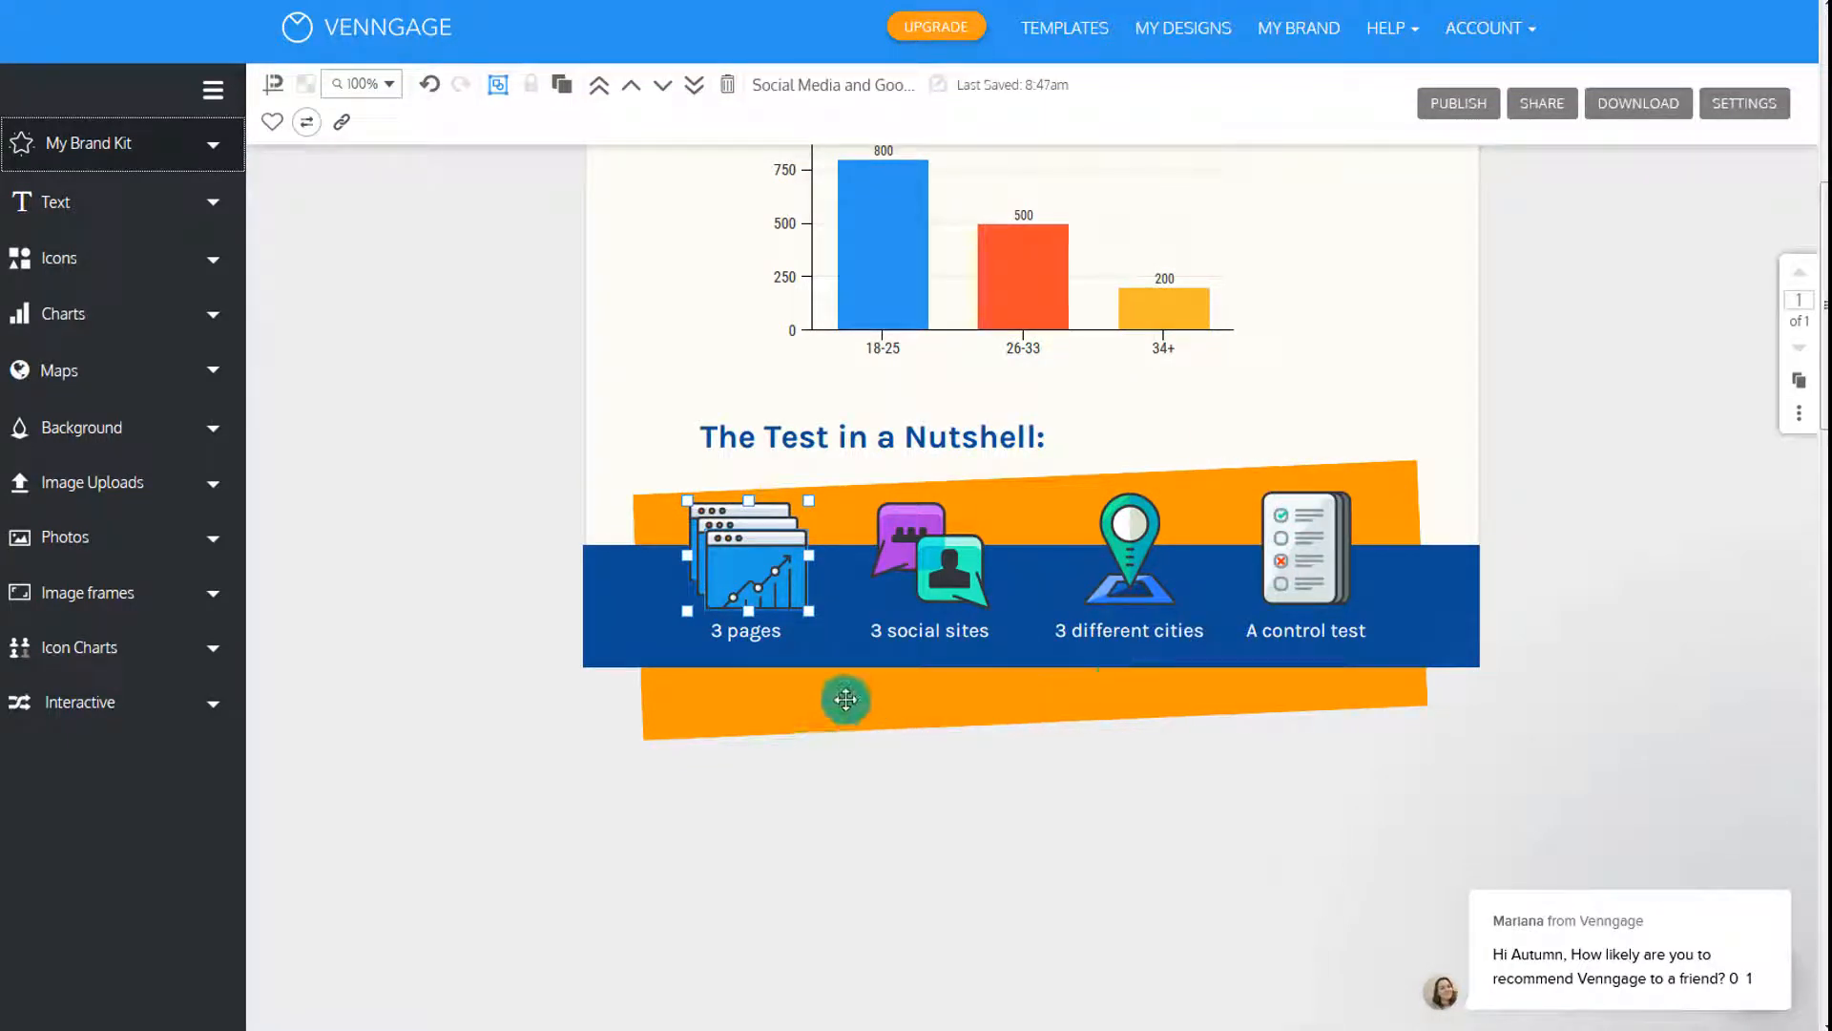
Shift the slanted orange shape and the blue banner behind the four bottom icons slightly upward
left_click(736, 700)
left_click(738, 701)
mouse_move(738, 702)
left_mouse_down()
mouse_move(732, 785)
mouse_move(724, 646)
mouse_move(734, 696)
left_mouse_up()
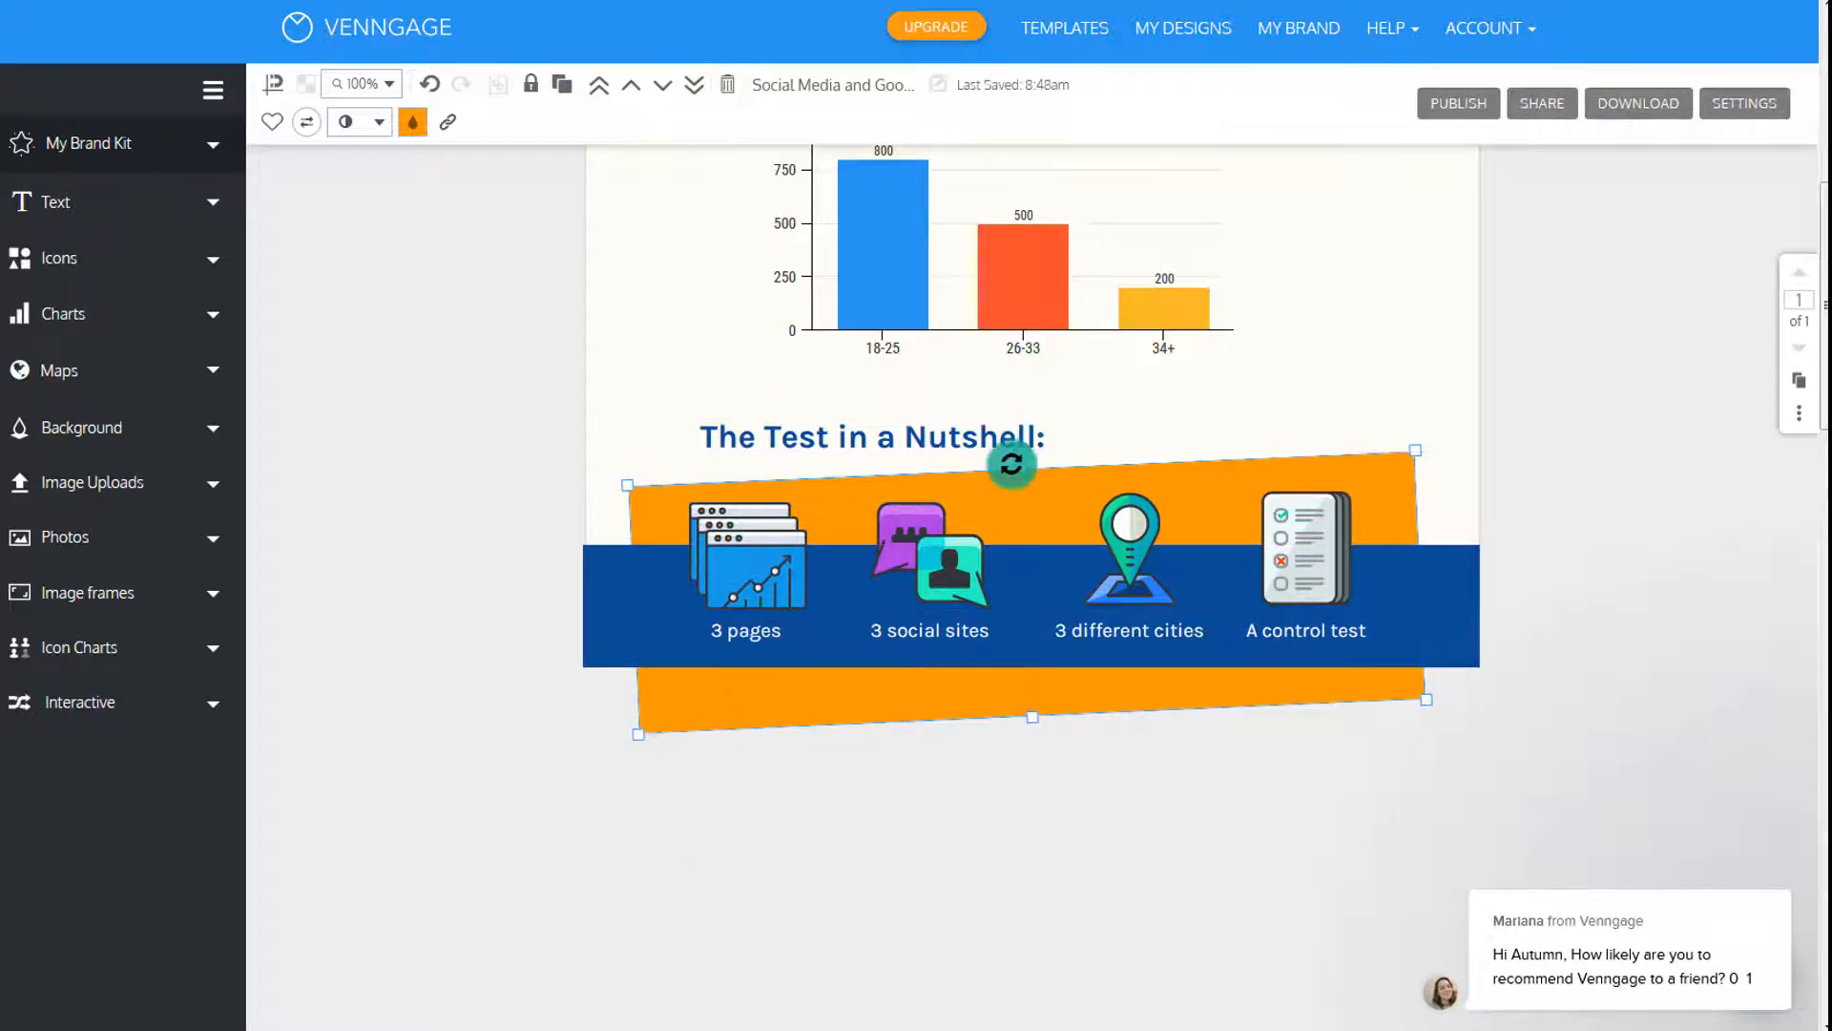
mouse_move(634, 610)
left_mouse_down()
mouse_move(630, 634)
mouse_move(632, 583)
left_mouse_up()
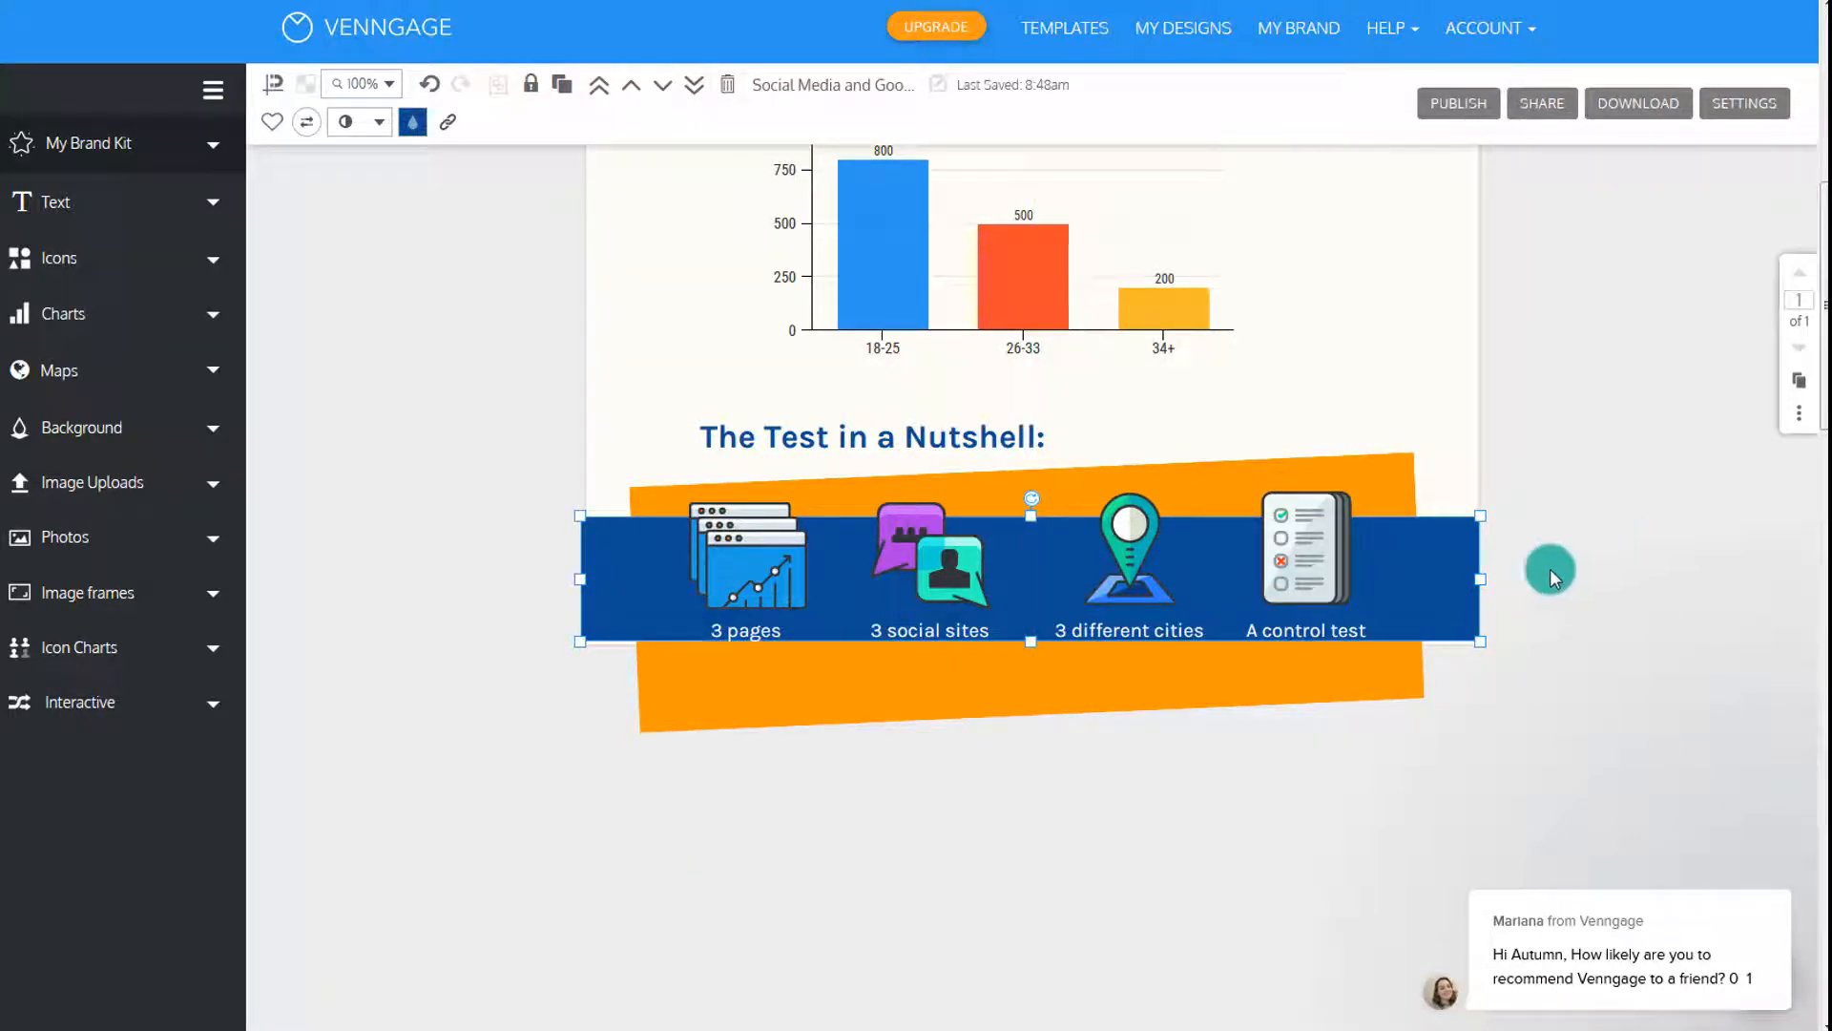
left_click_drag(1435, 580, 1441, 593)
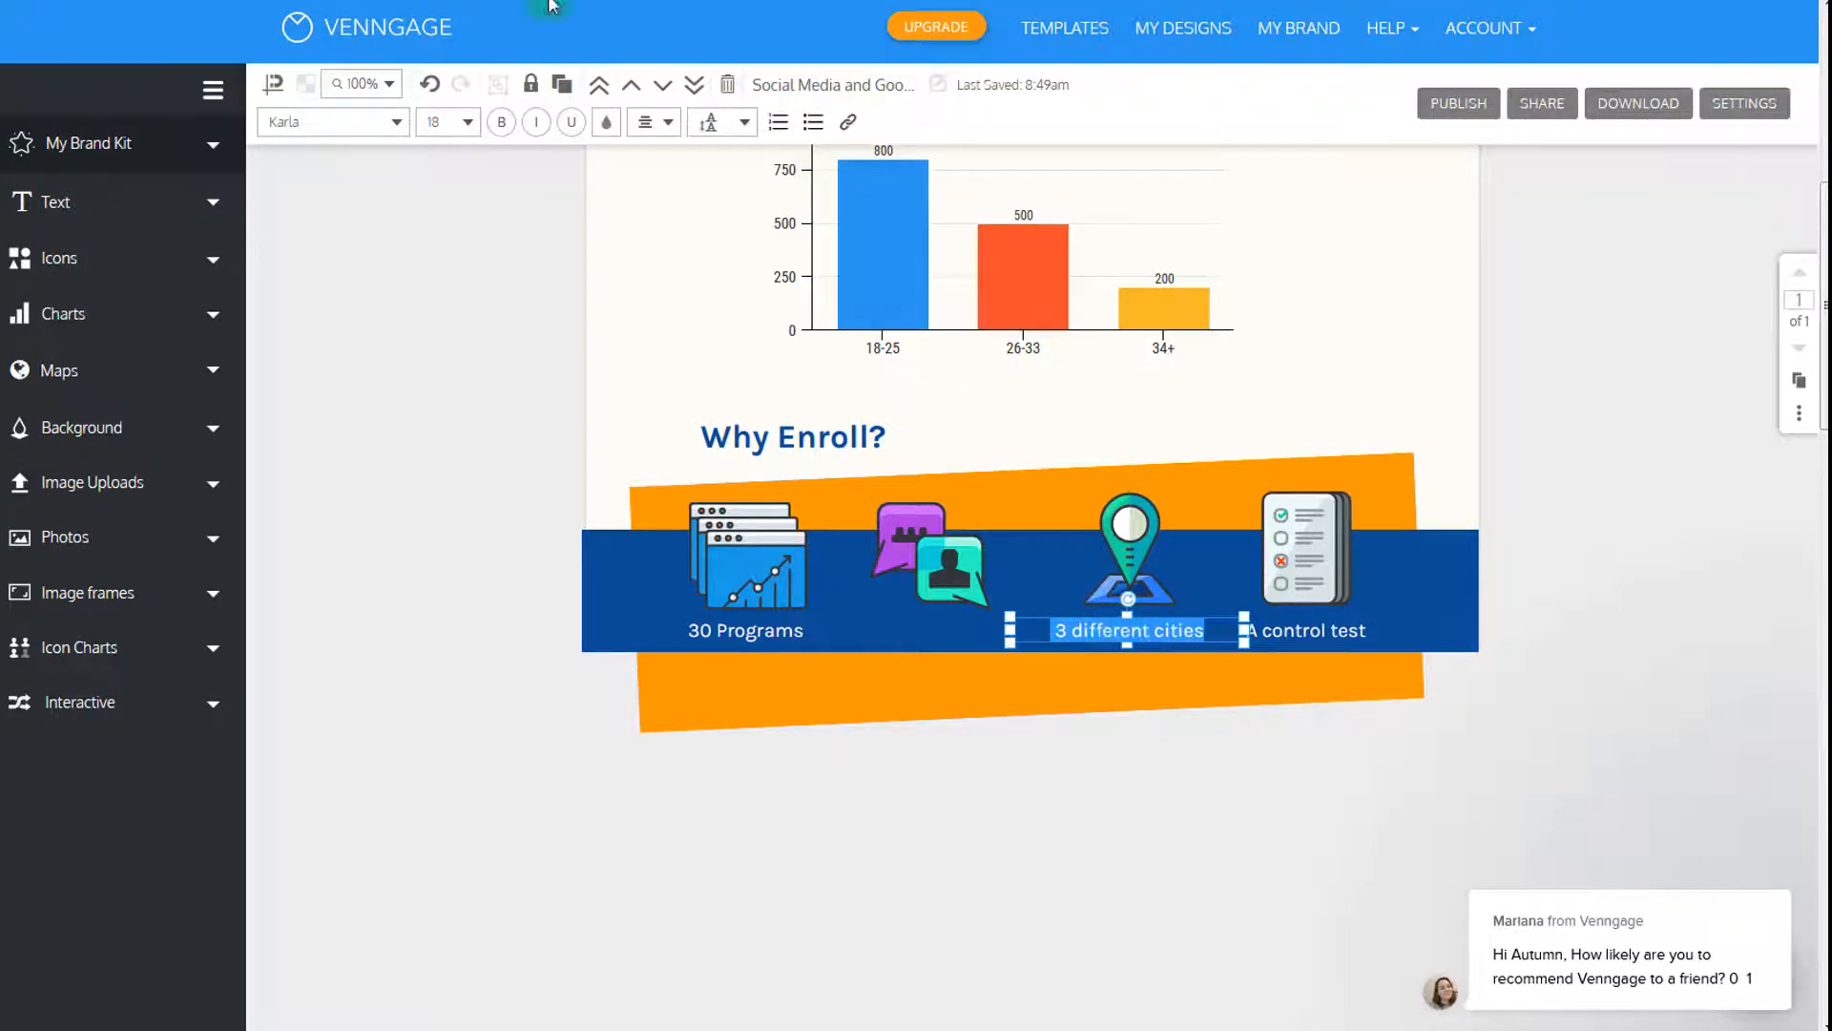
Duplicate the "3 different cities" caption and place the copy under the speech-bubble icon
left_click(561, 88)
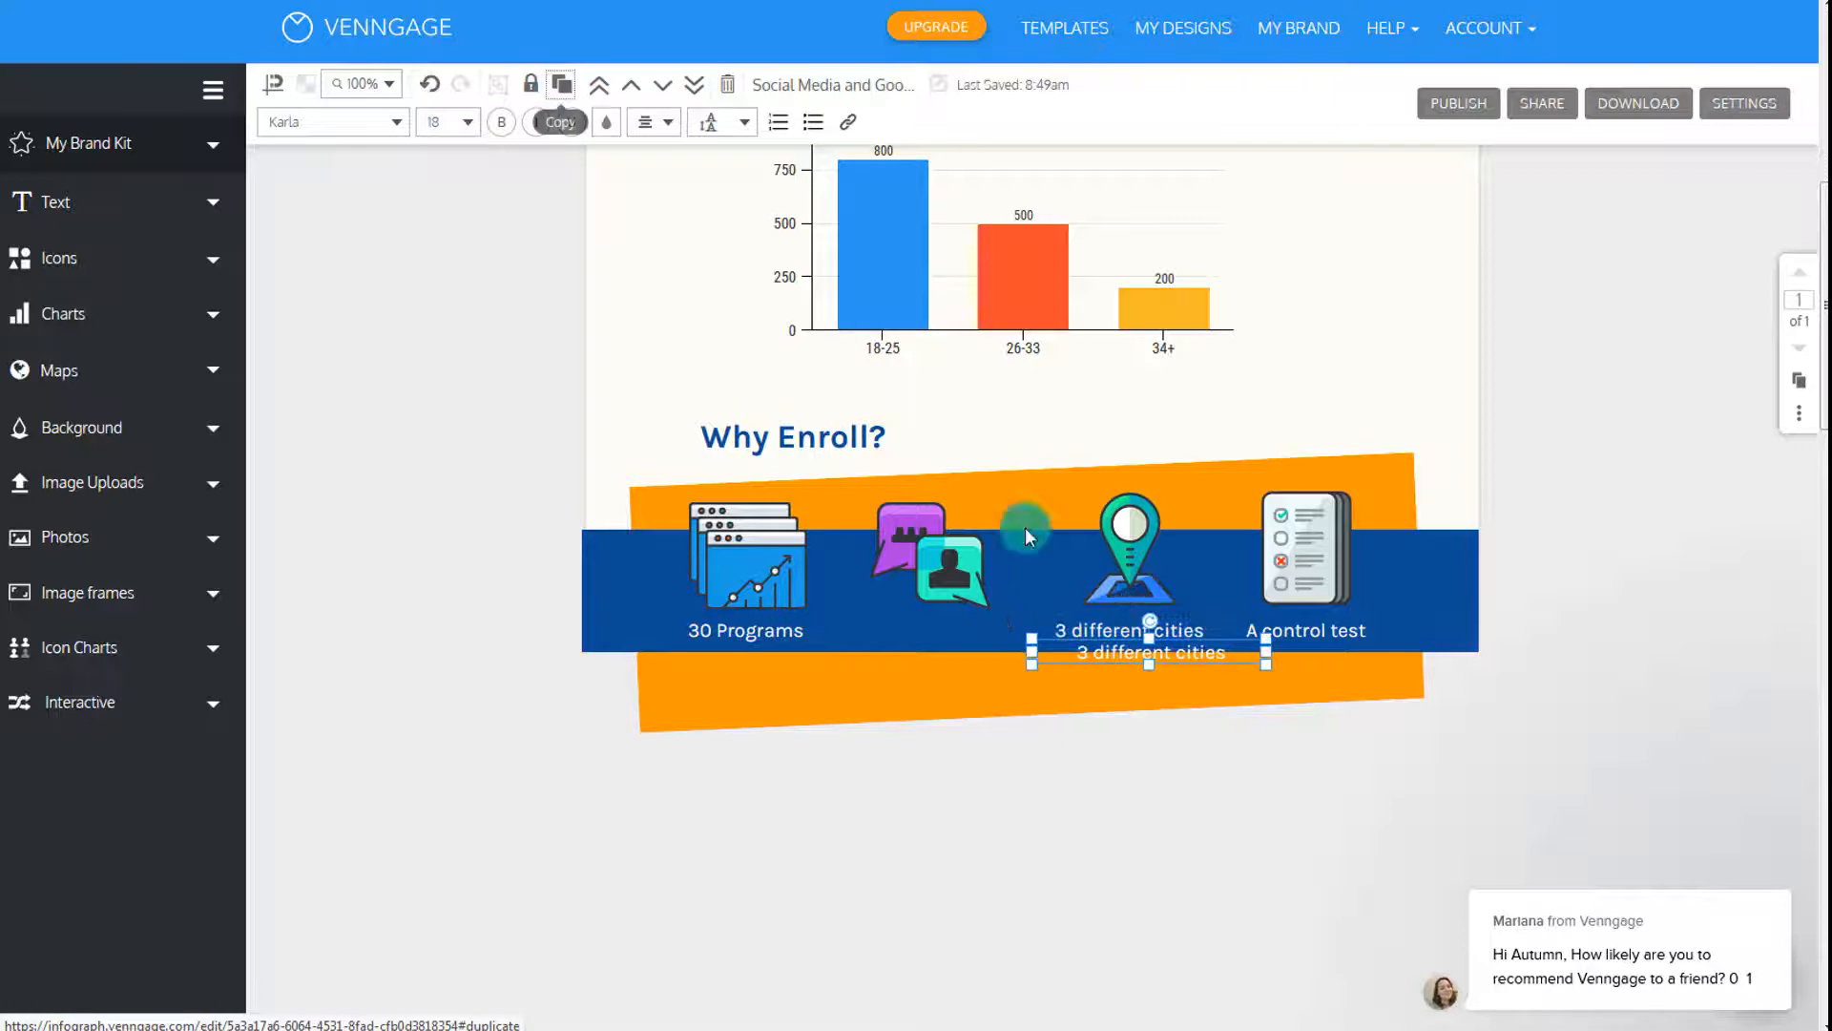
left_click_drag(1109, 664, 899, 638)
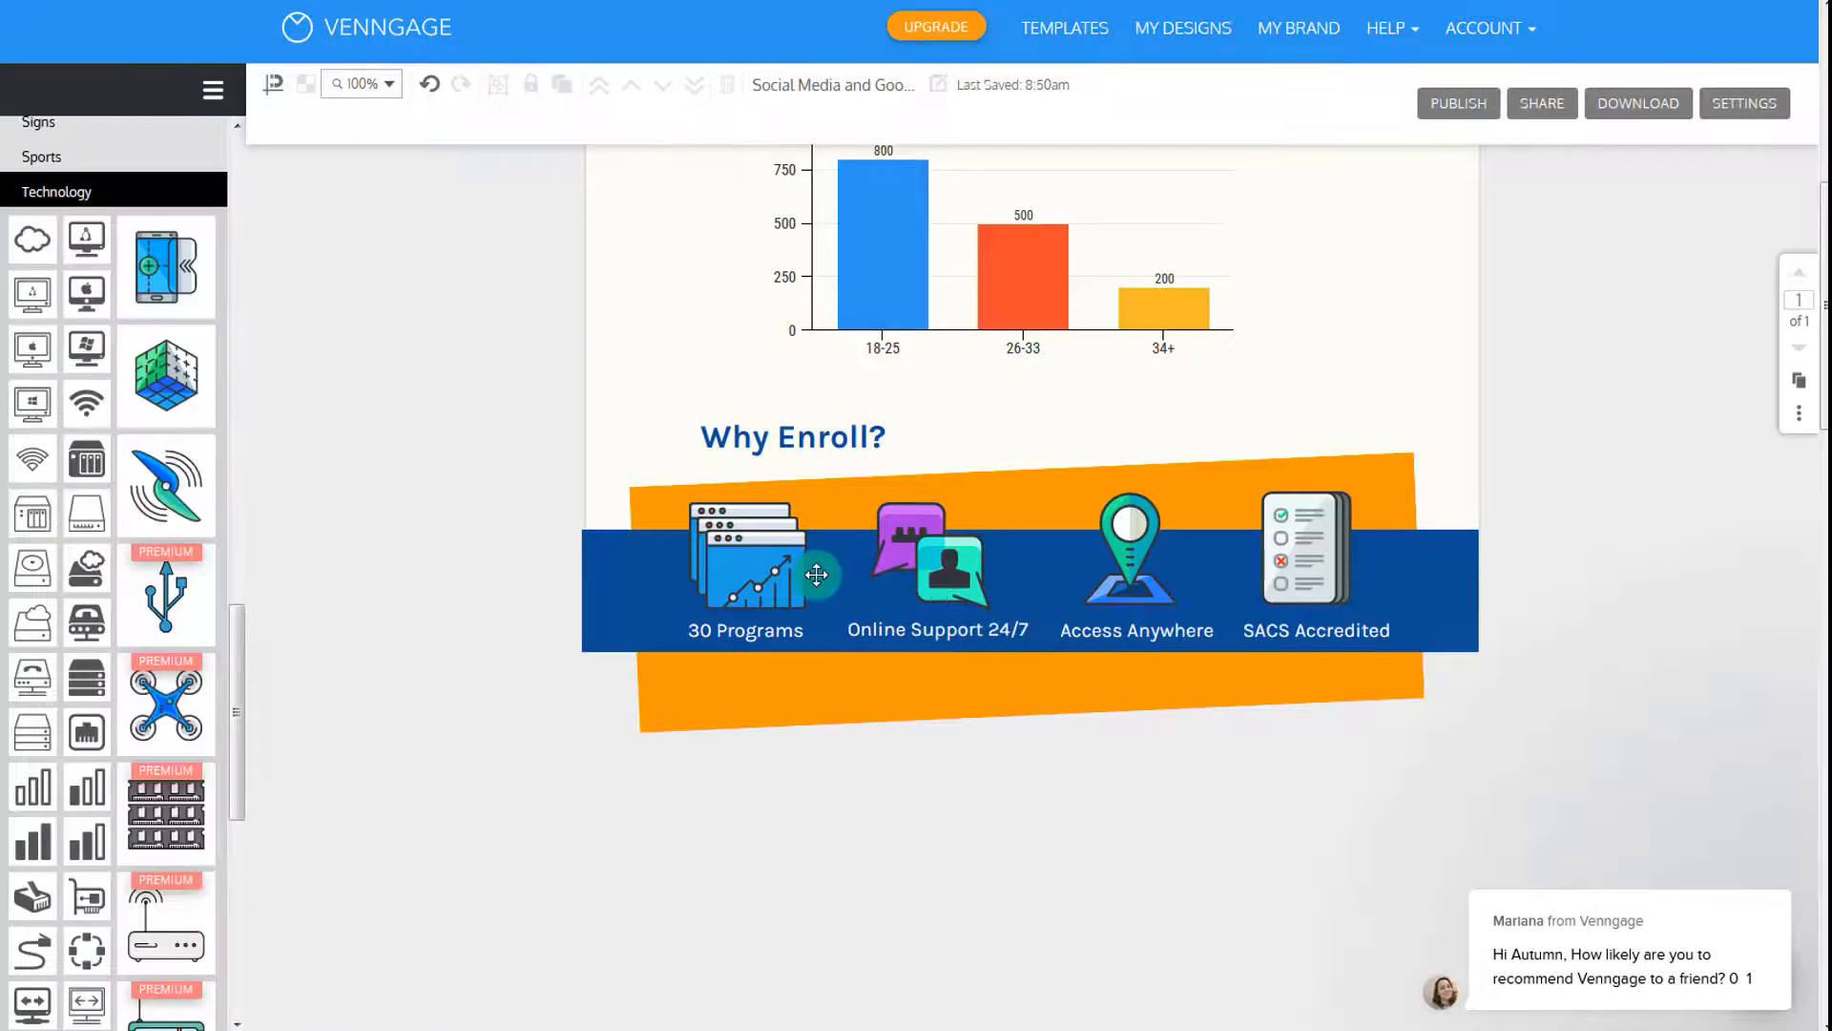
Replace the stacked-pages icon above "30 Programs" with the blue smartphone icon from Technology, shrunk to match the neighbouring icons
left_click(745, 564)
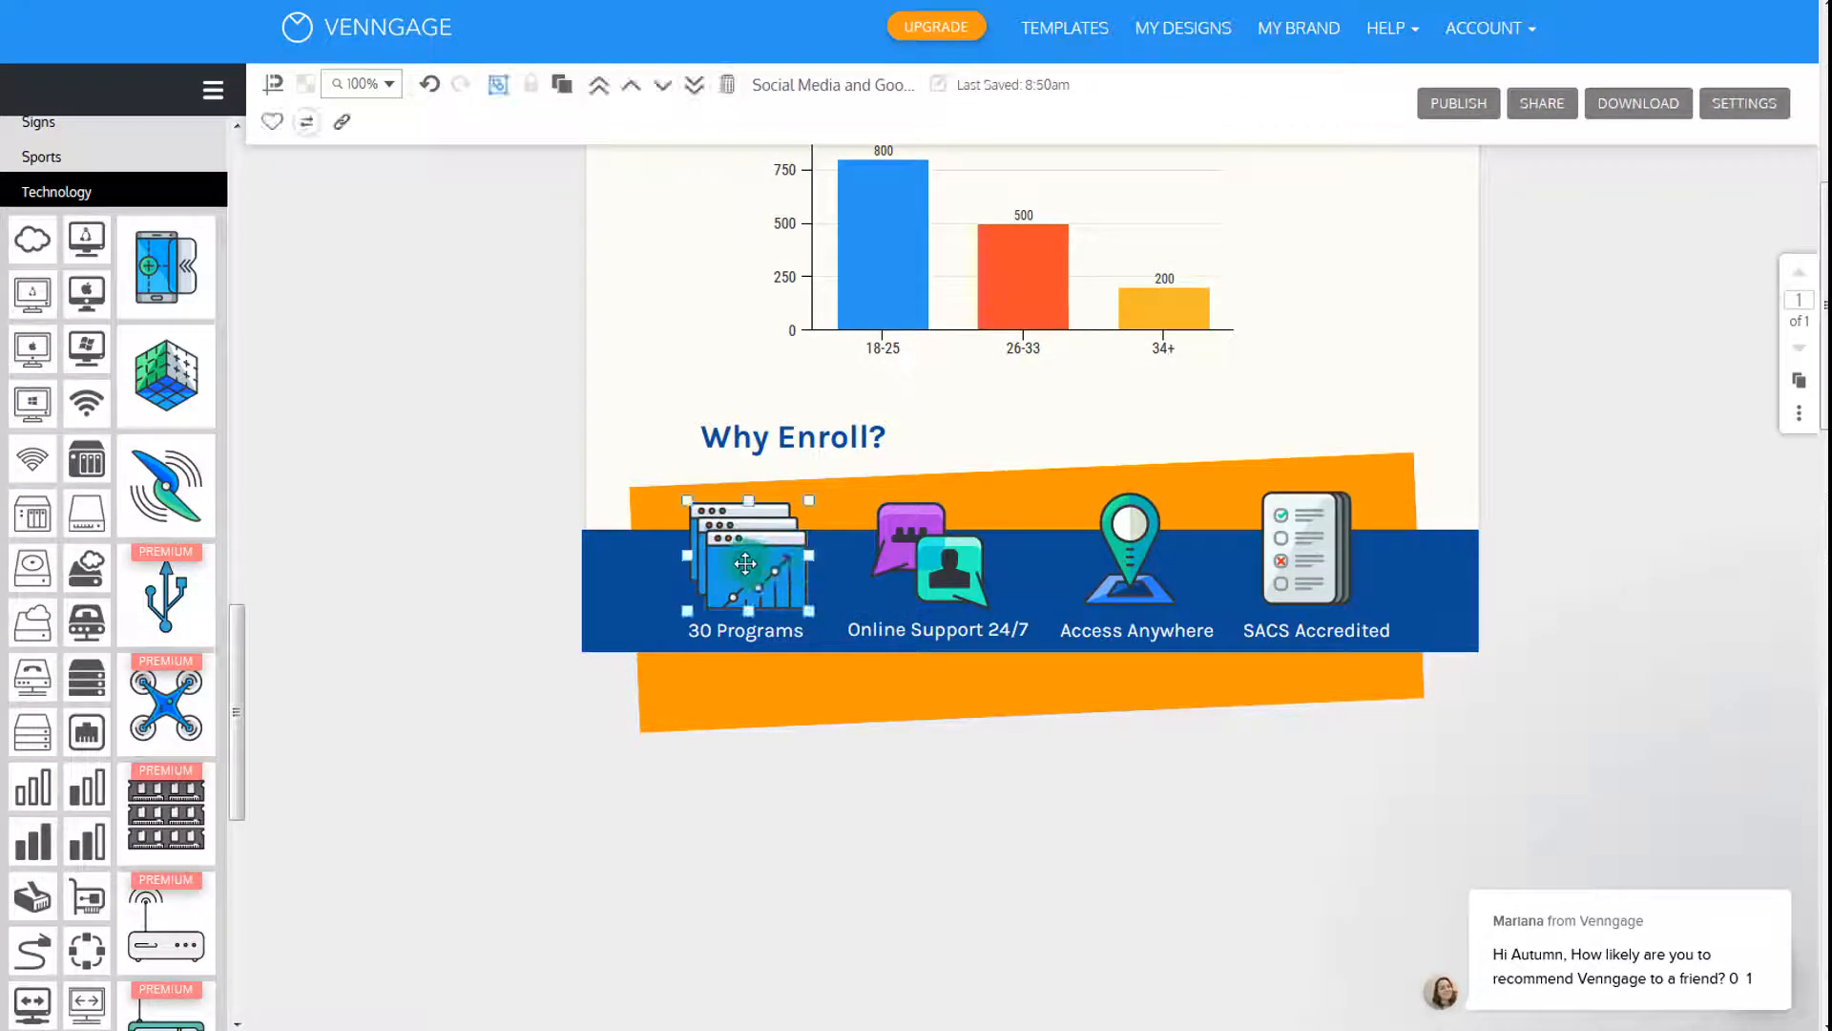
key("Delete")
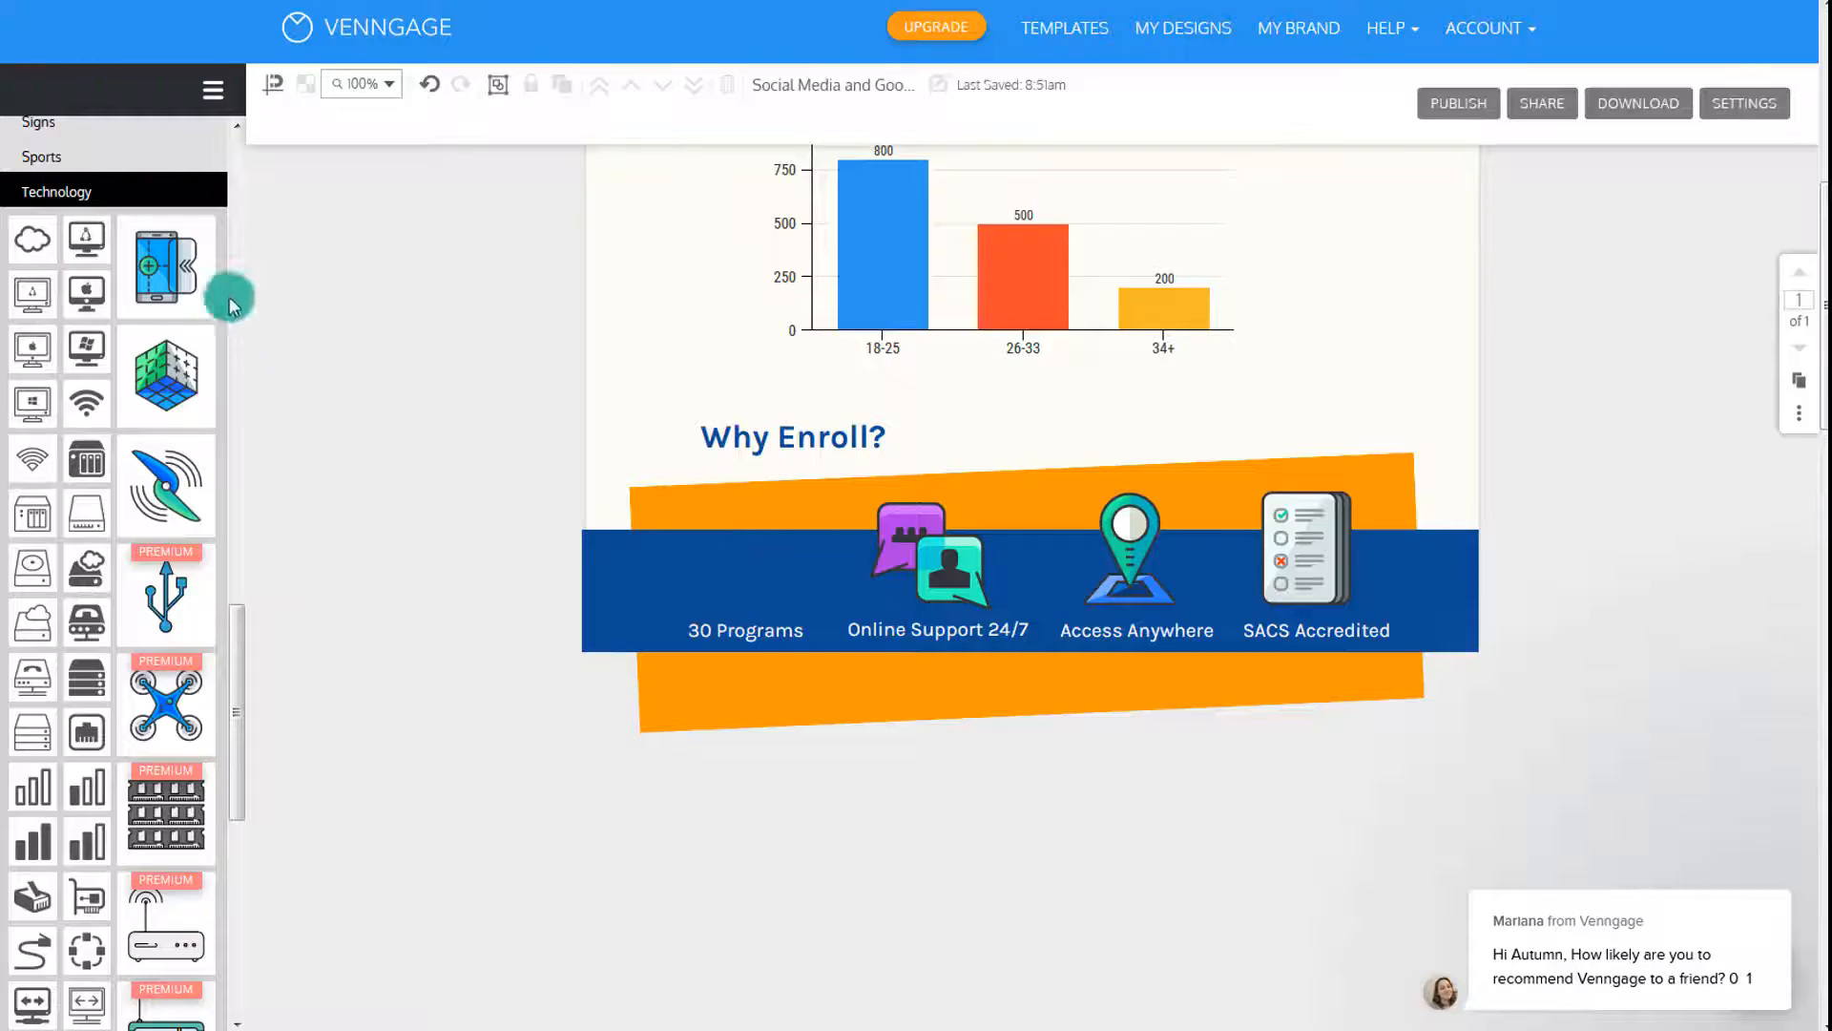
left_click_drag(167, 267, 775, 505)
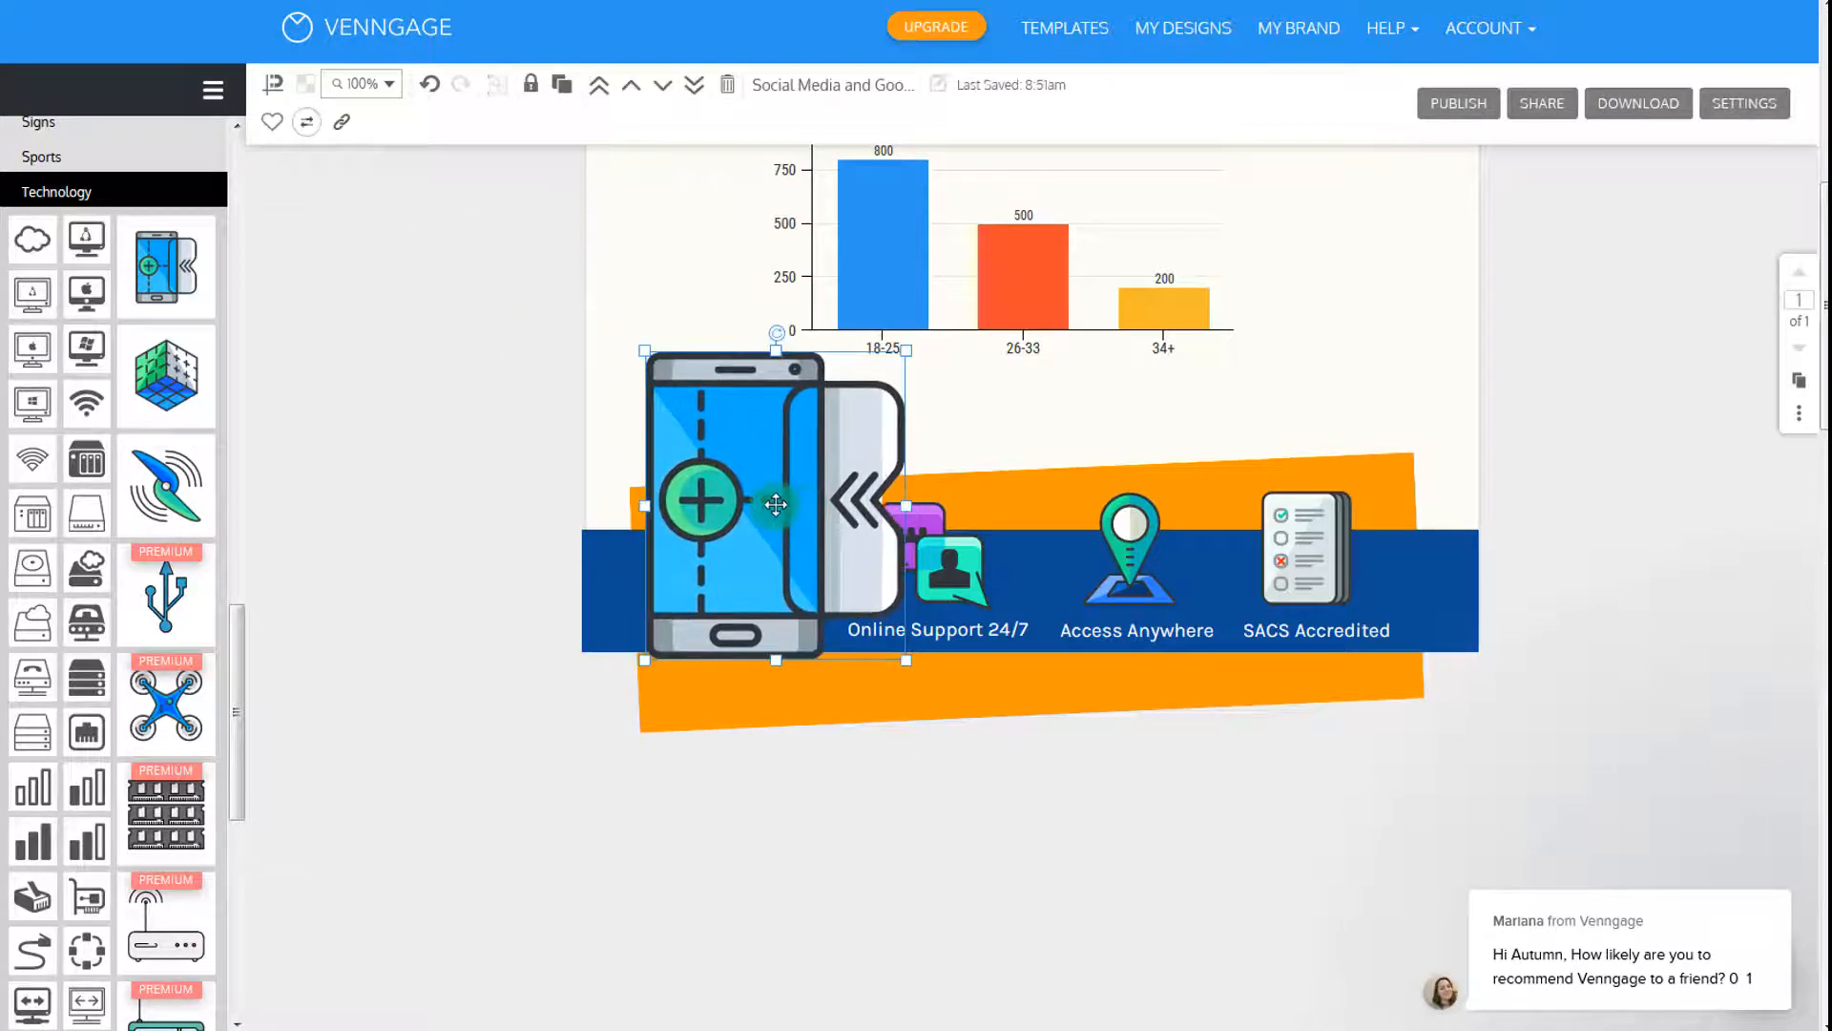
left_click_drag(907, 348, 729, 551)
left_click_drag(686, 600, 751, 547)
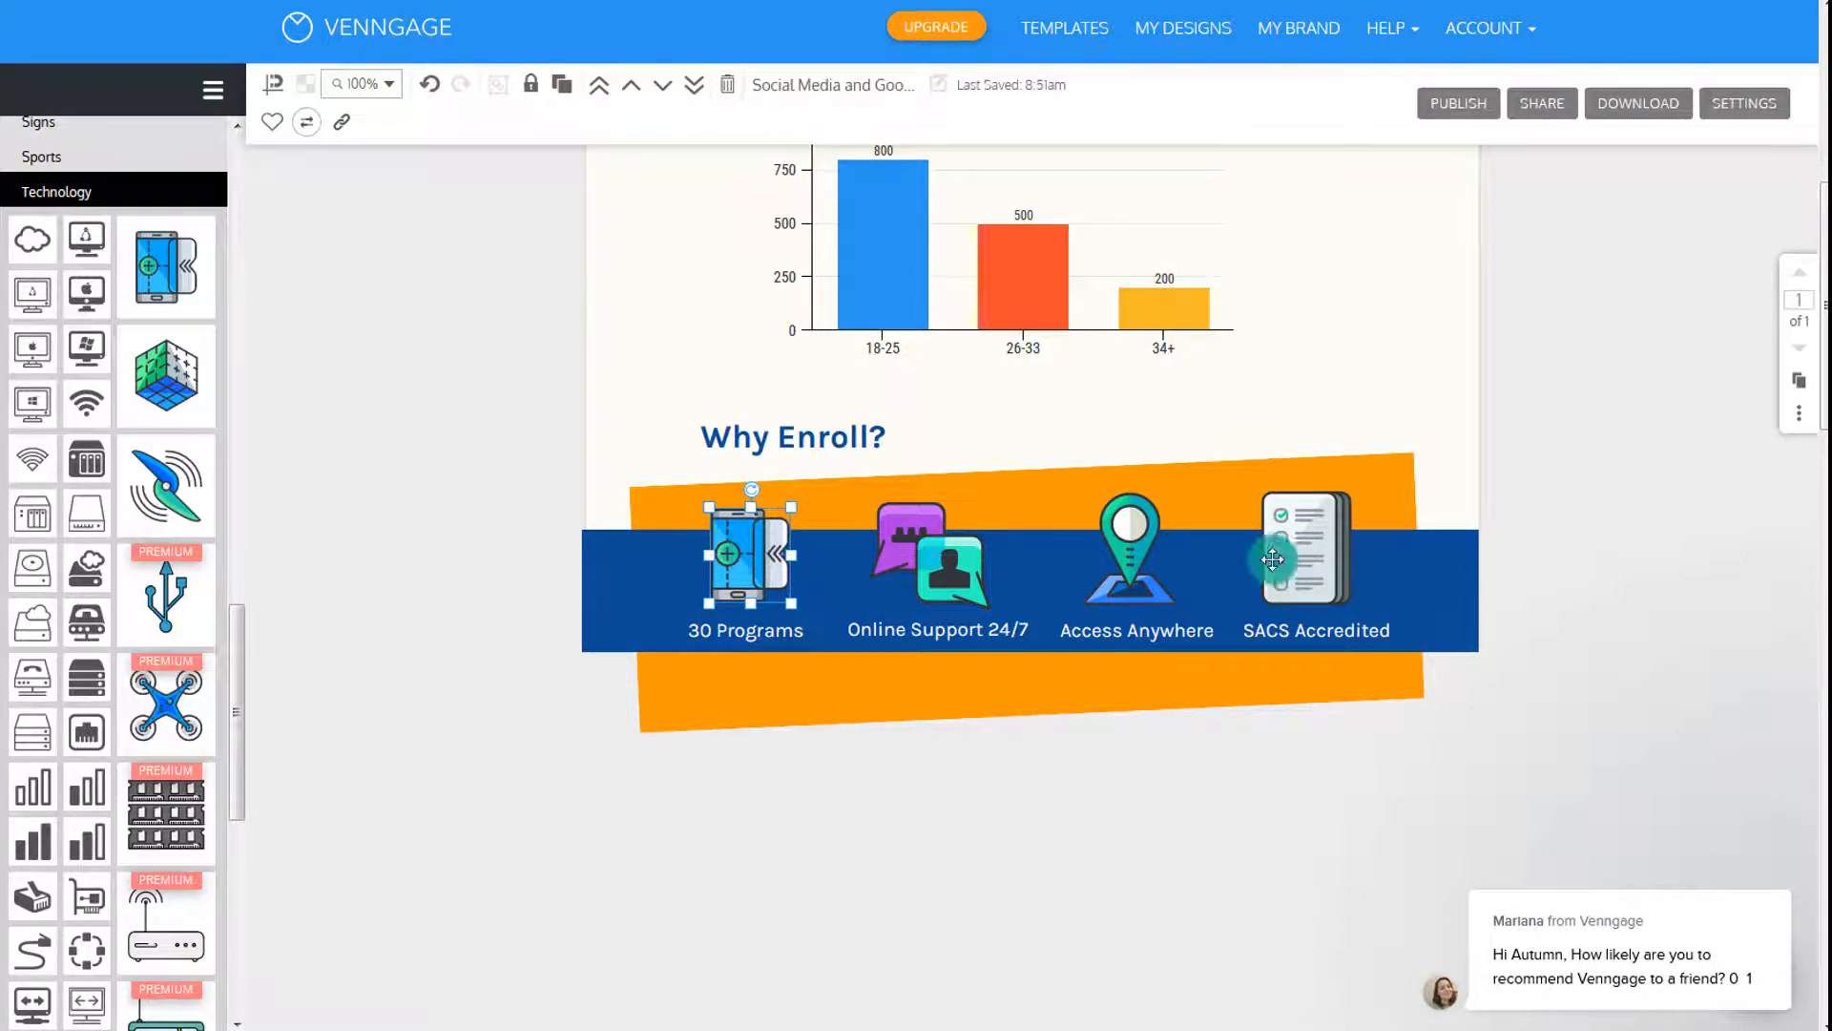
left_click(1637, 567)
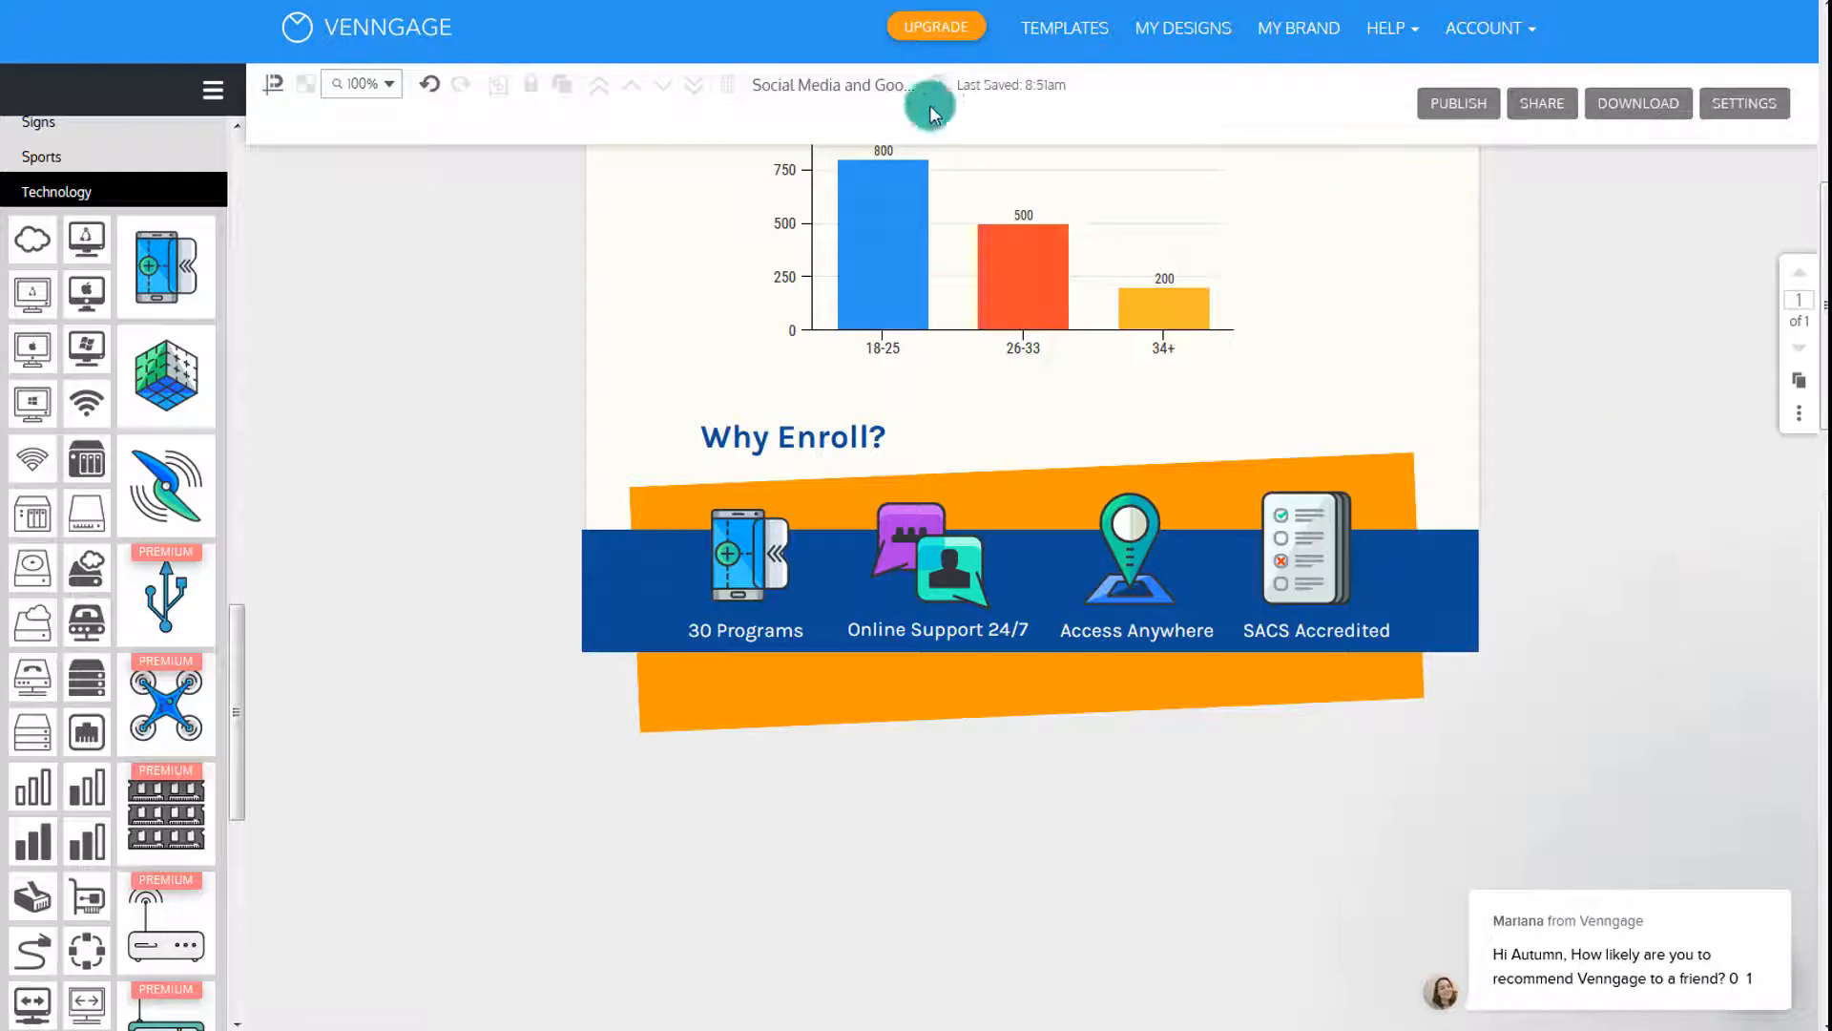
Rename the design as Enrollment
left_click(826, 89)
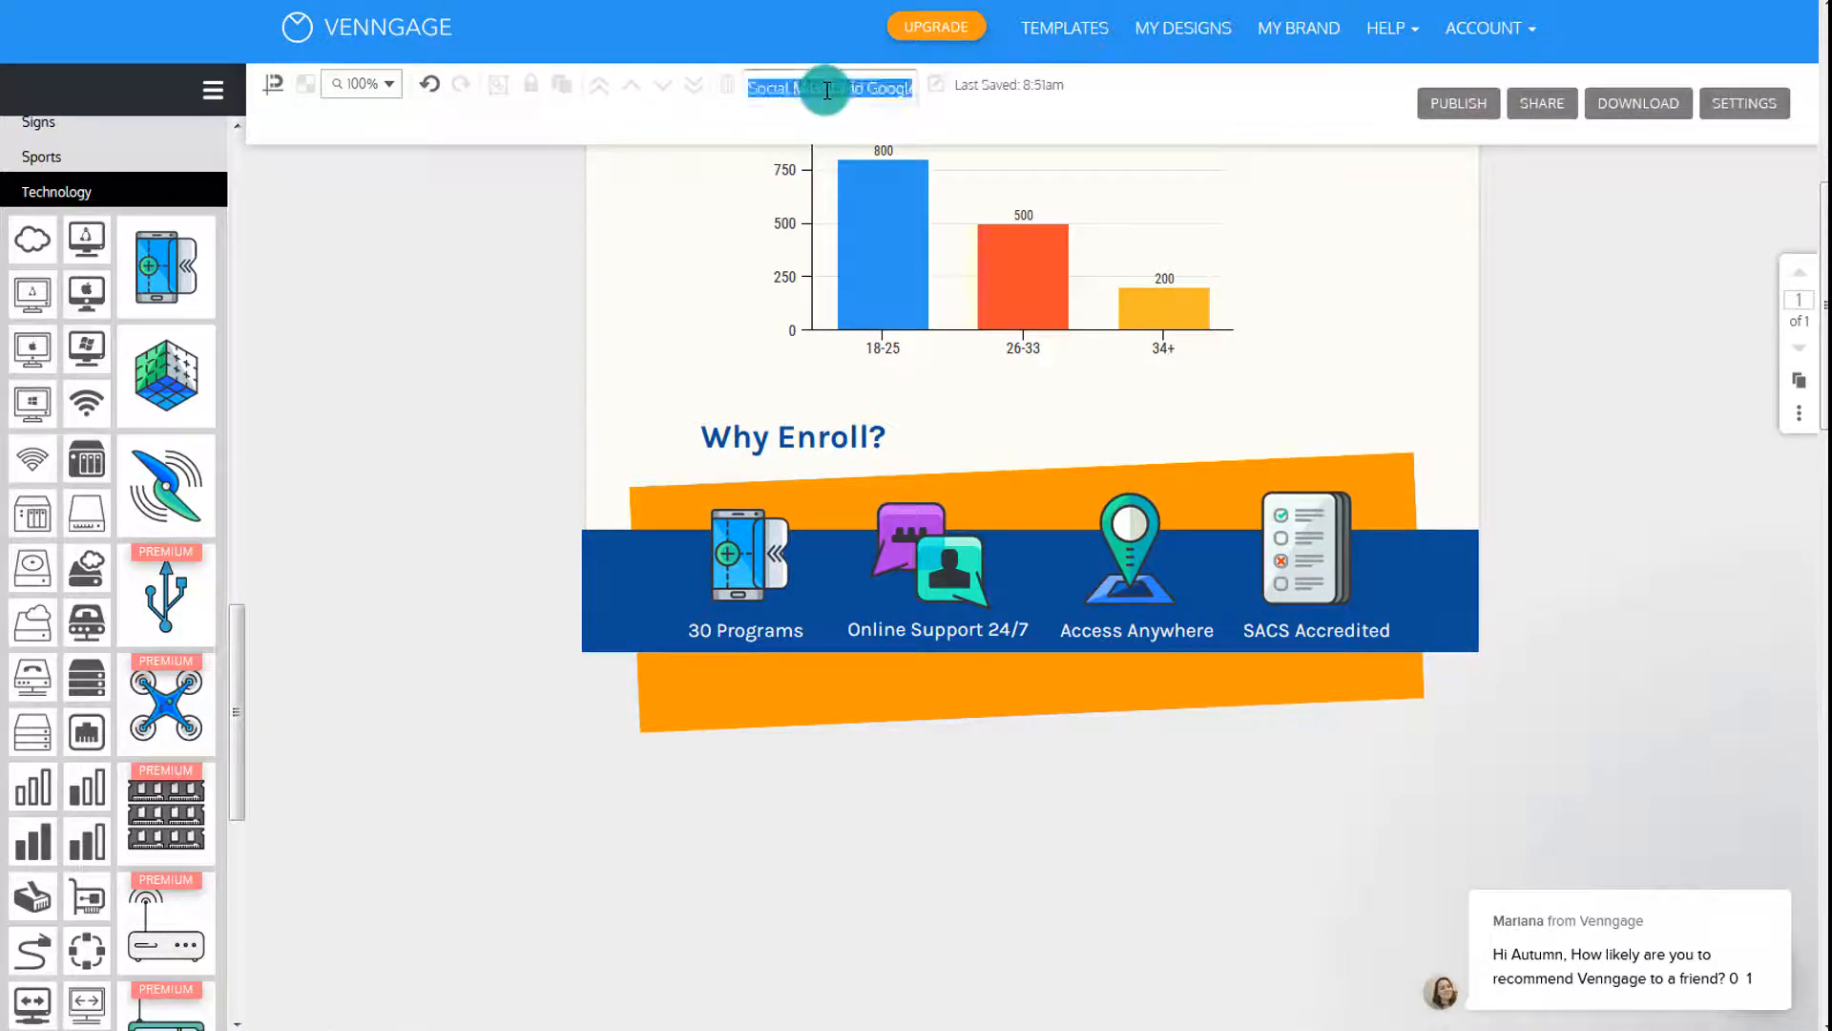
type("Enrollment")
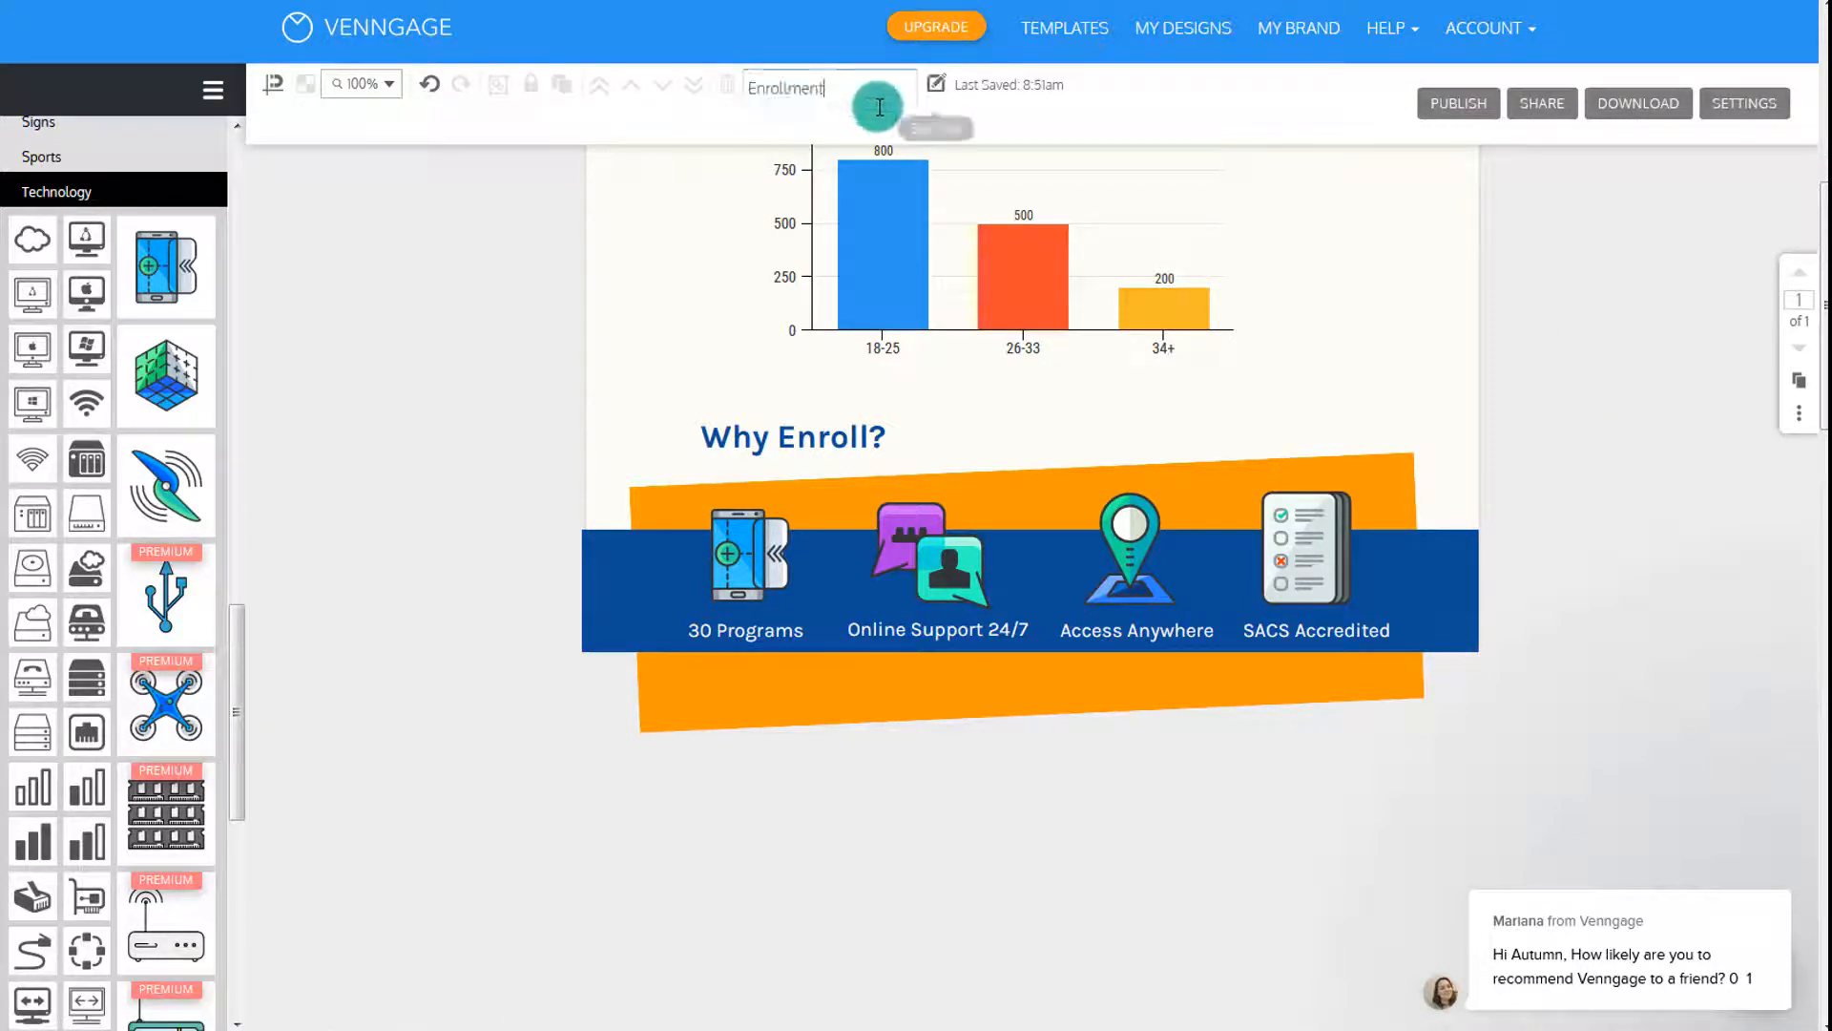
left_click(1006, 117)
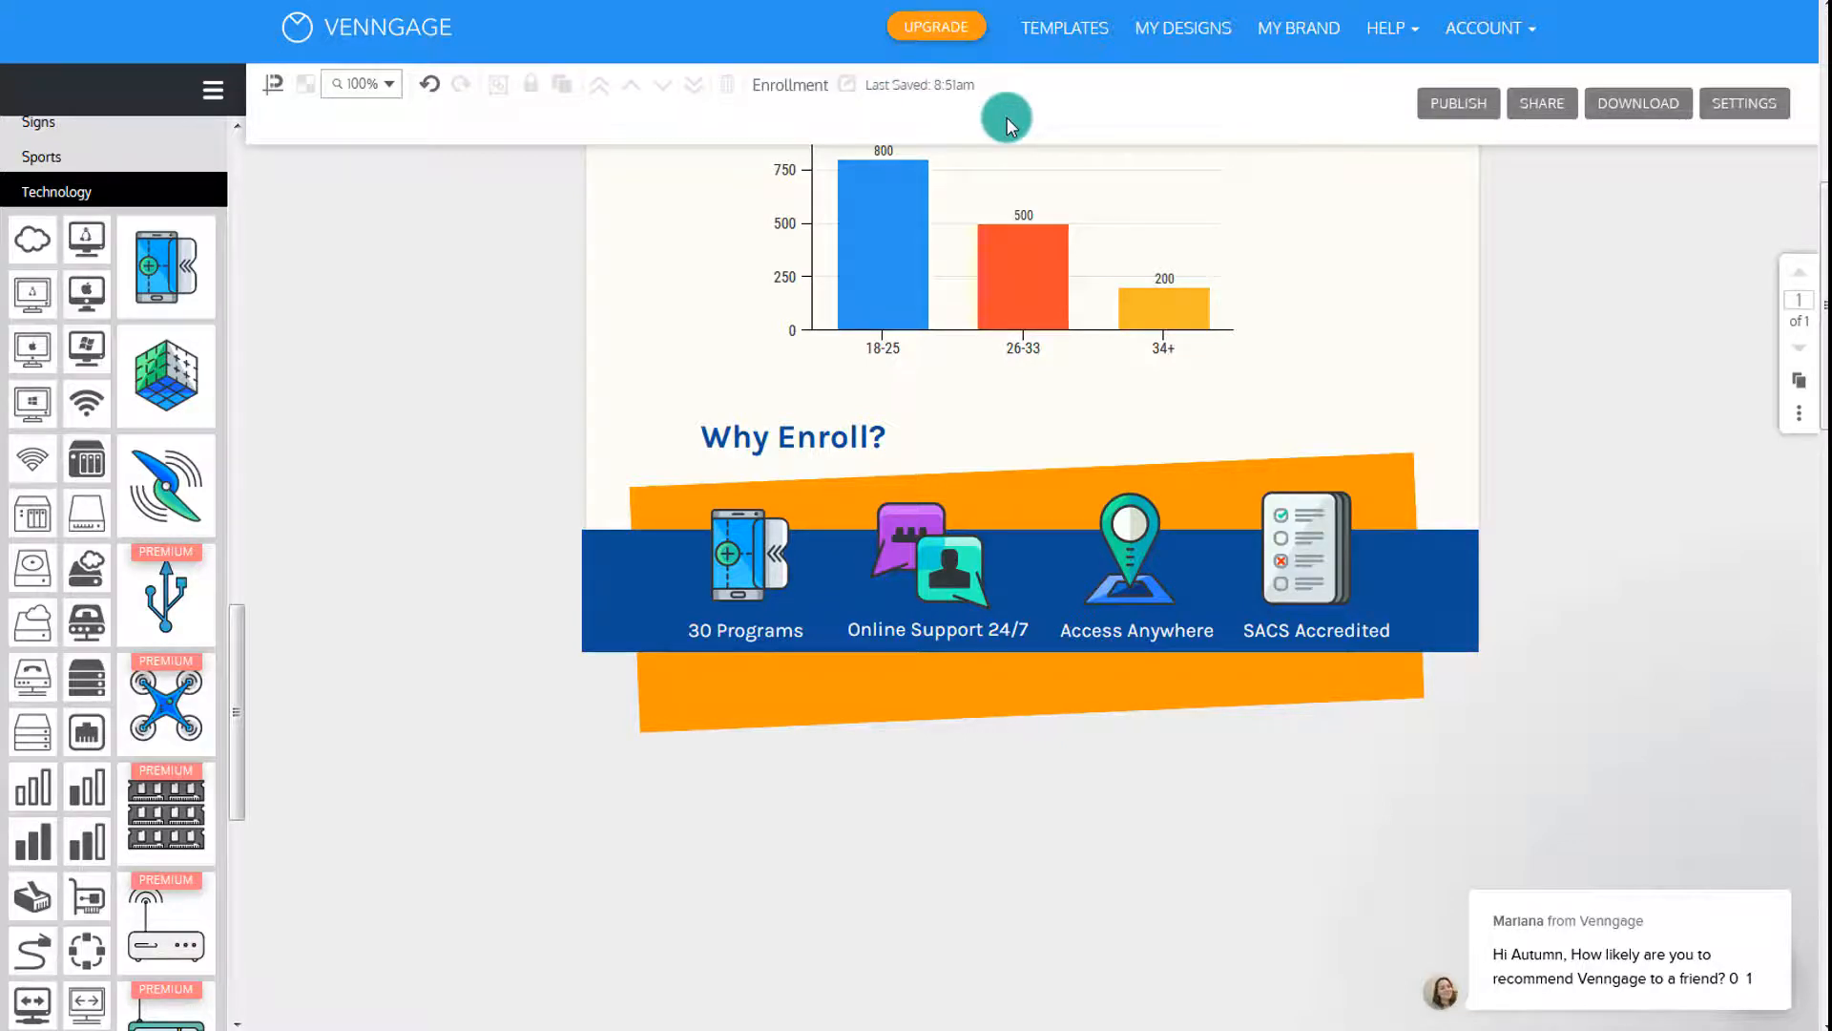
Preview the whole infographic from the heading to the bottom banner
left_click(1477, 112)
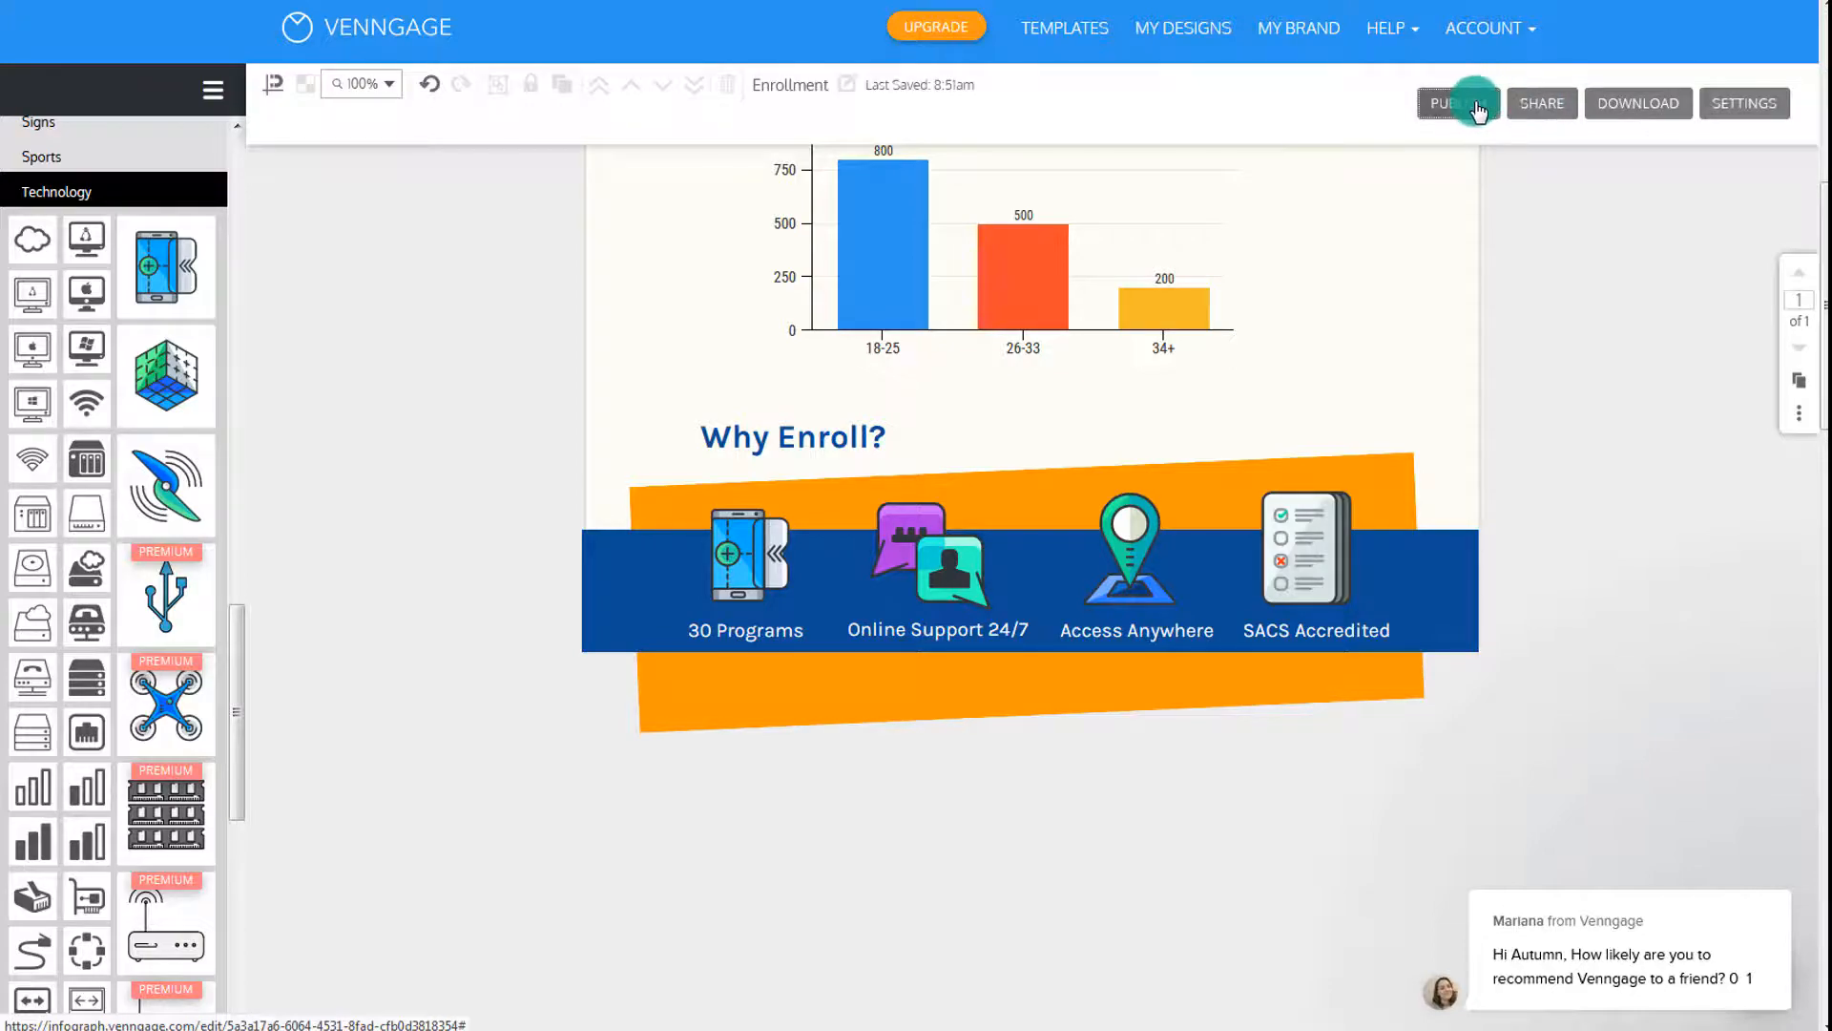
left_click(1452, 260)
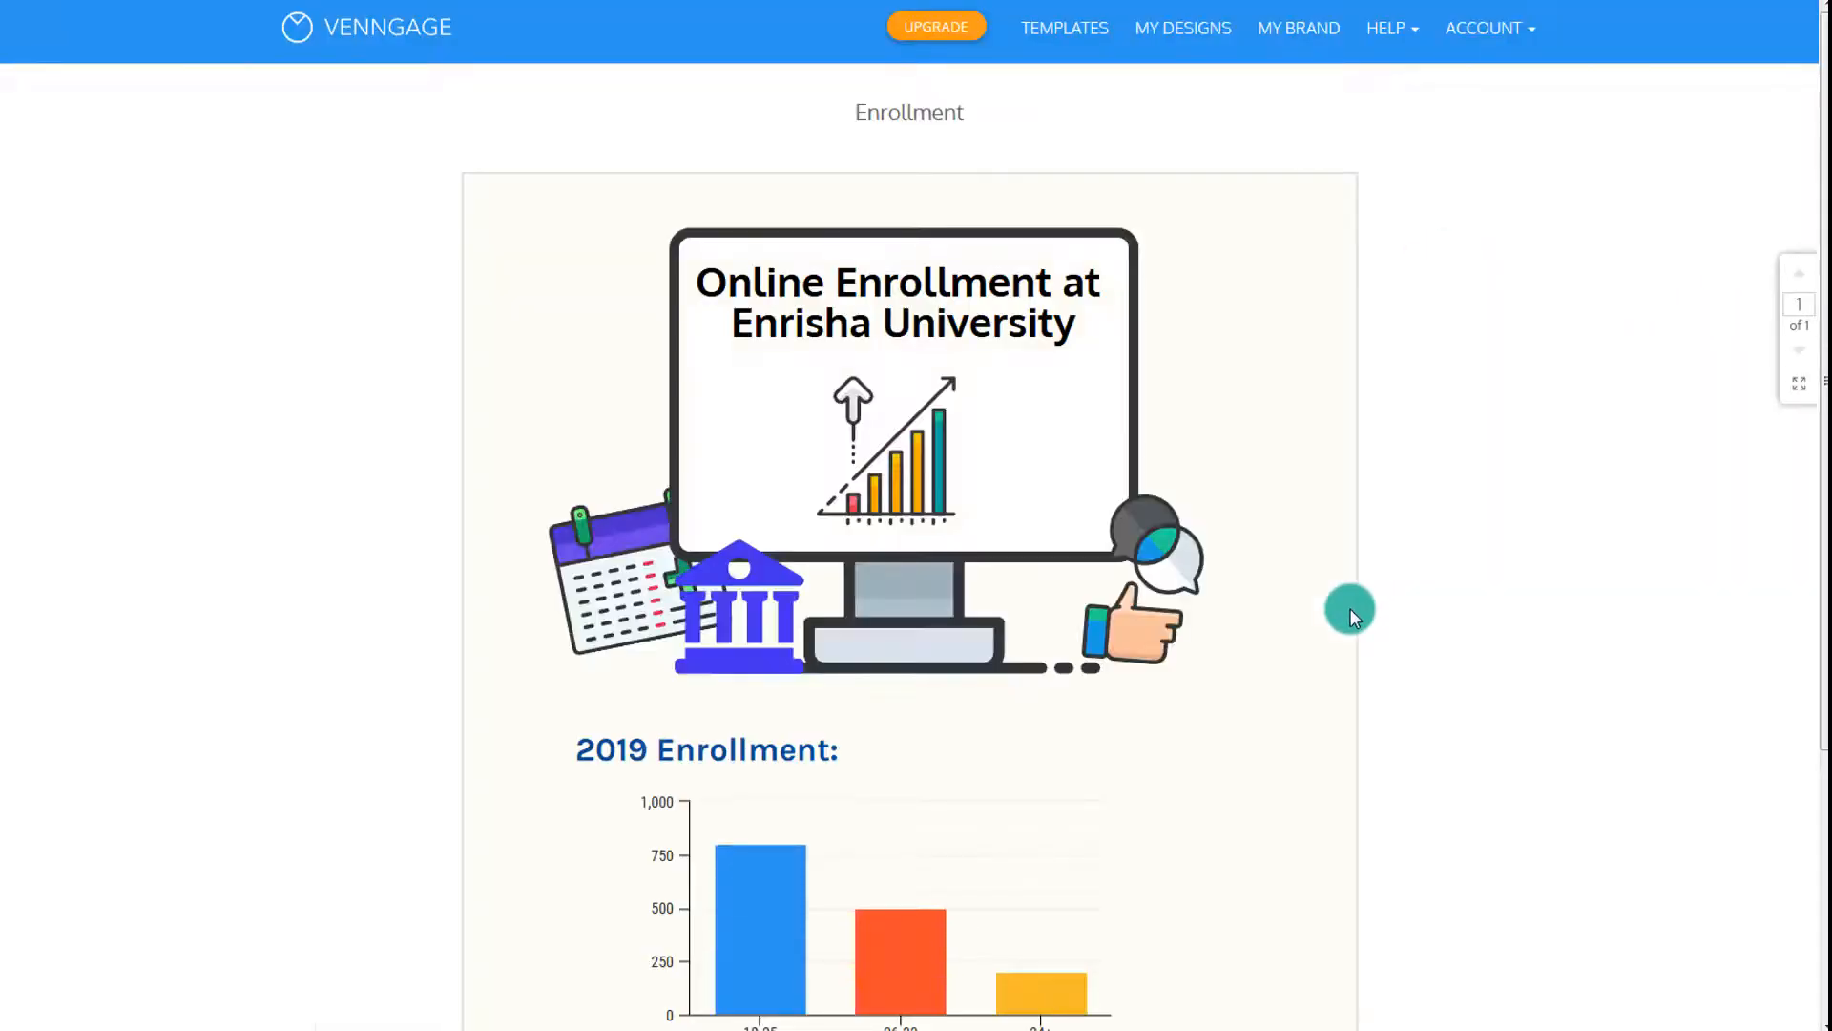
scroll(1350, 609, "down", 4)
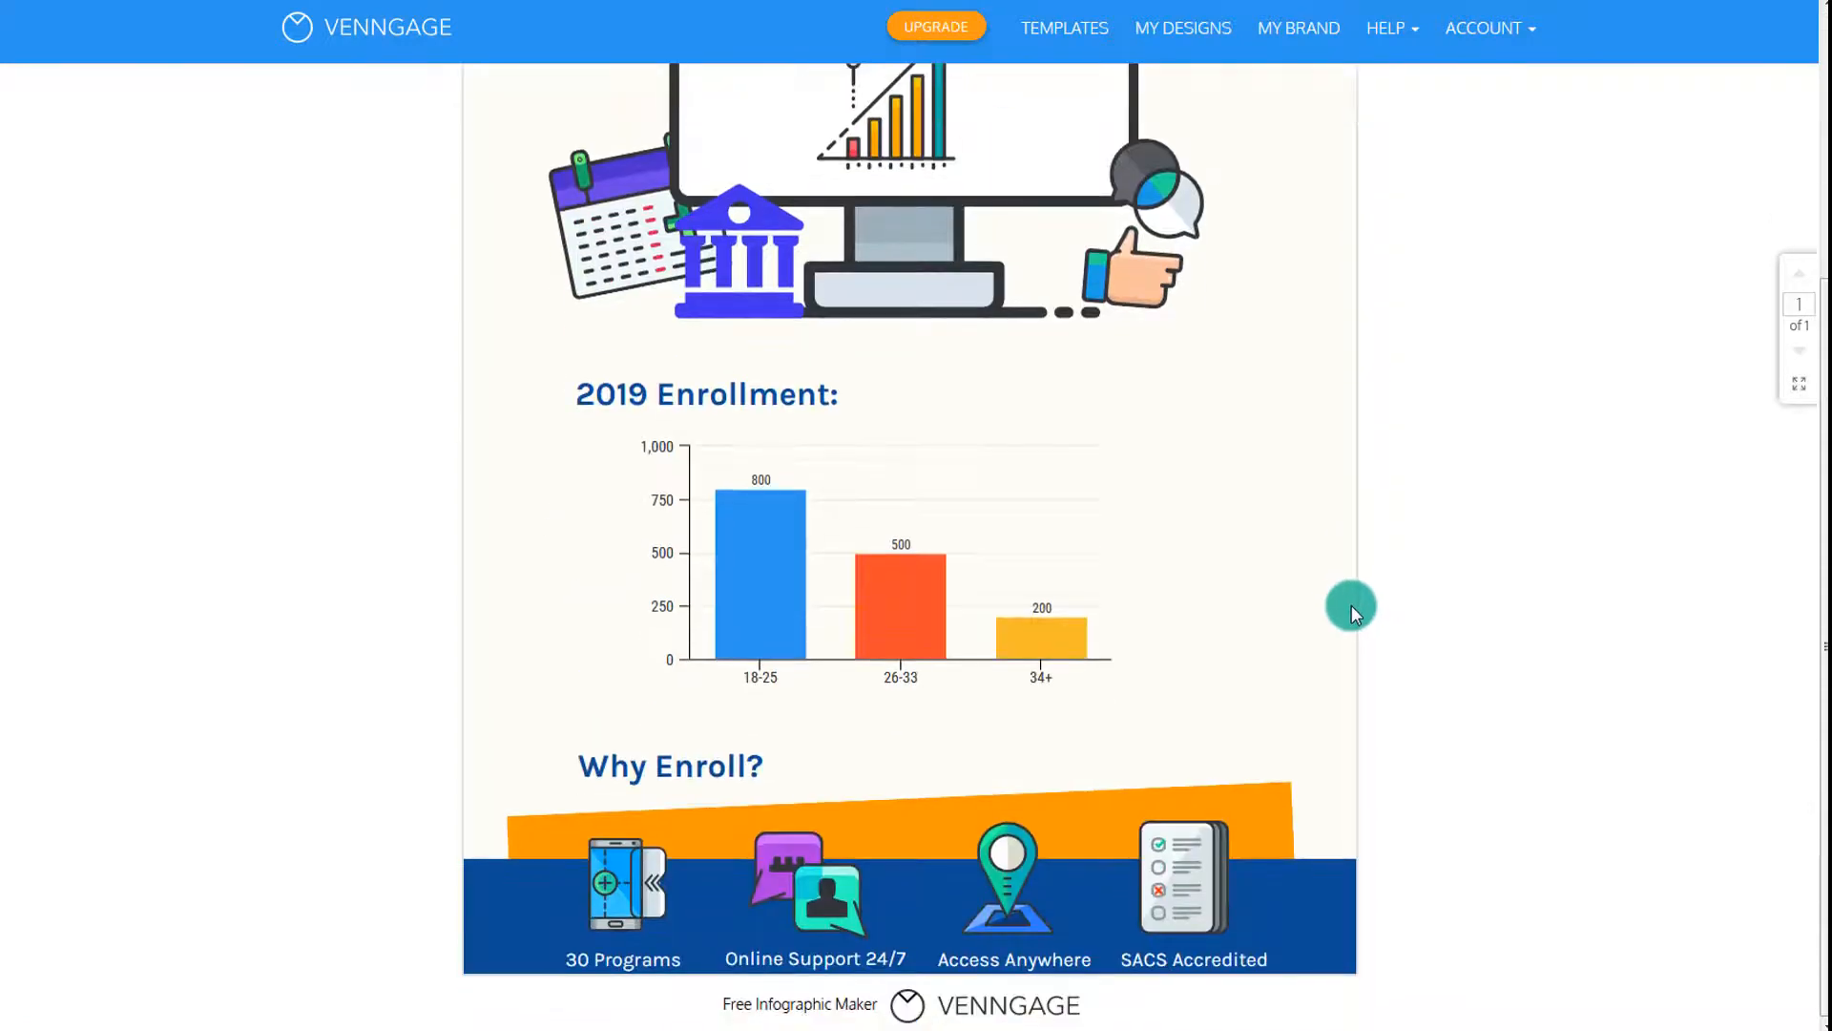
scroll(1351, 605, "up", 4)
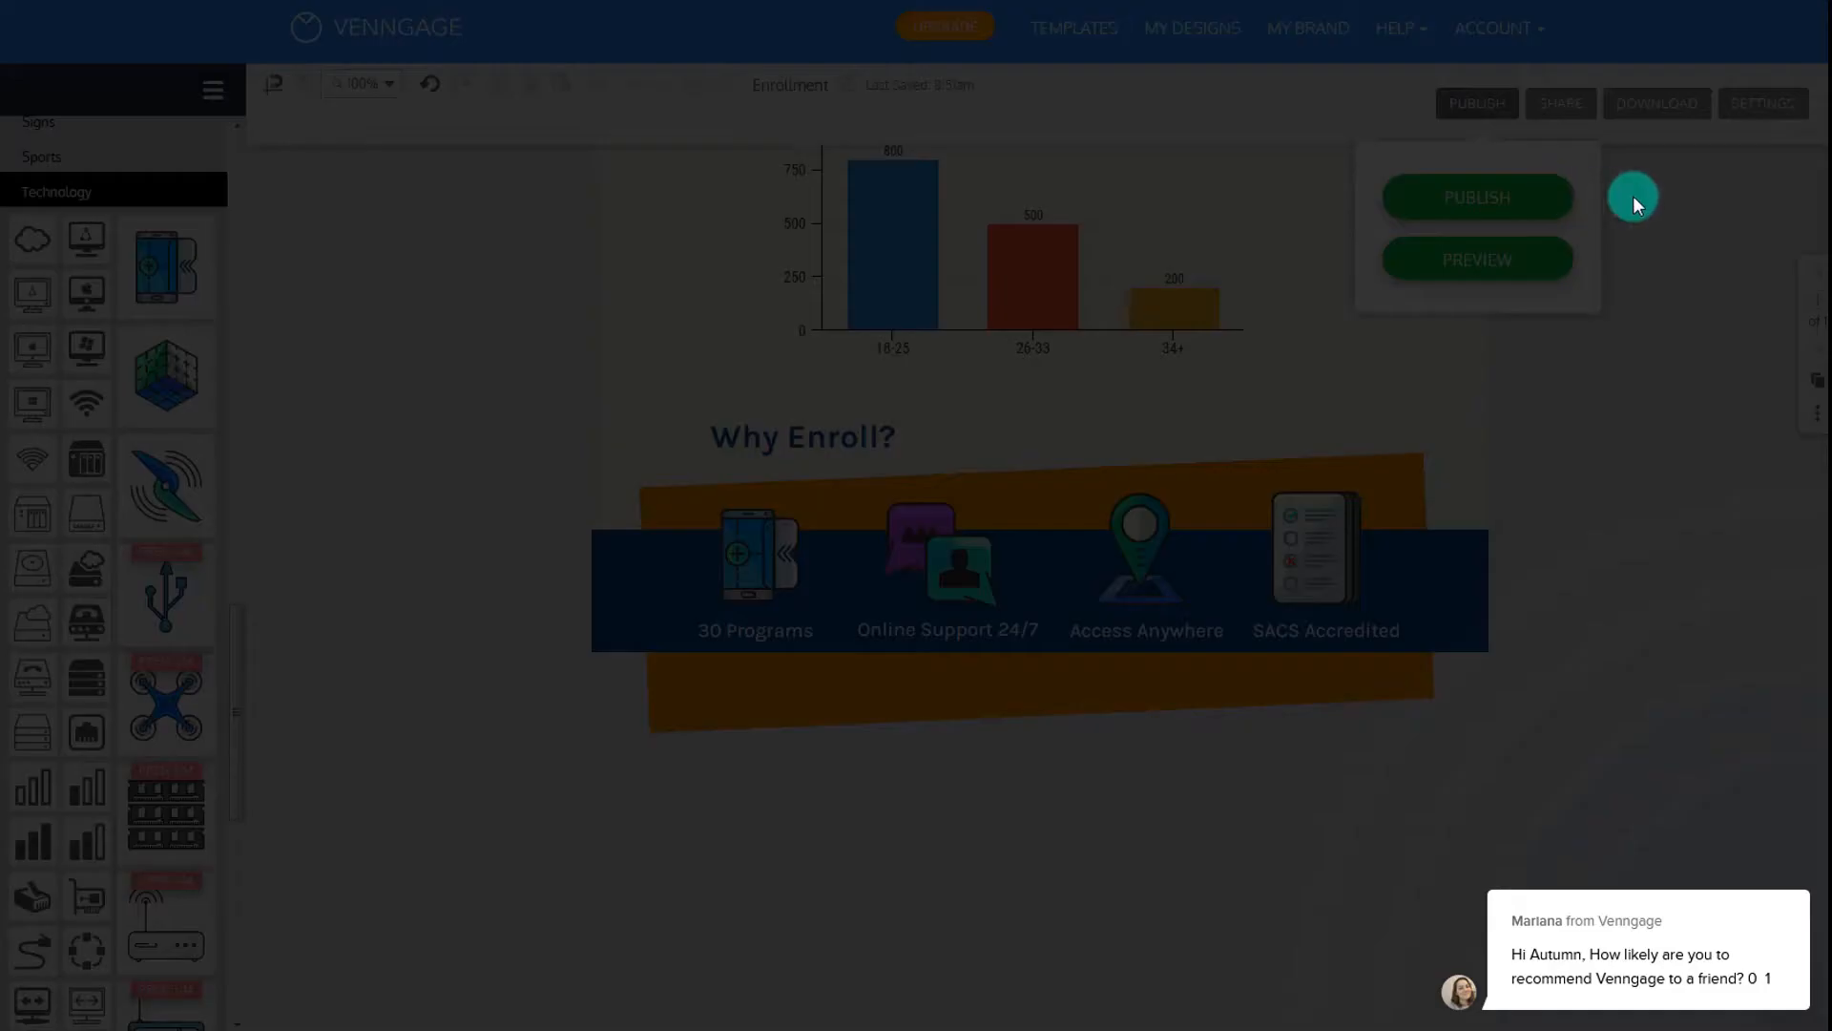
Publish the infographic to the community page under the title Enrollment
left_click(1525, 196)
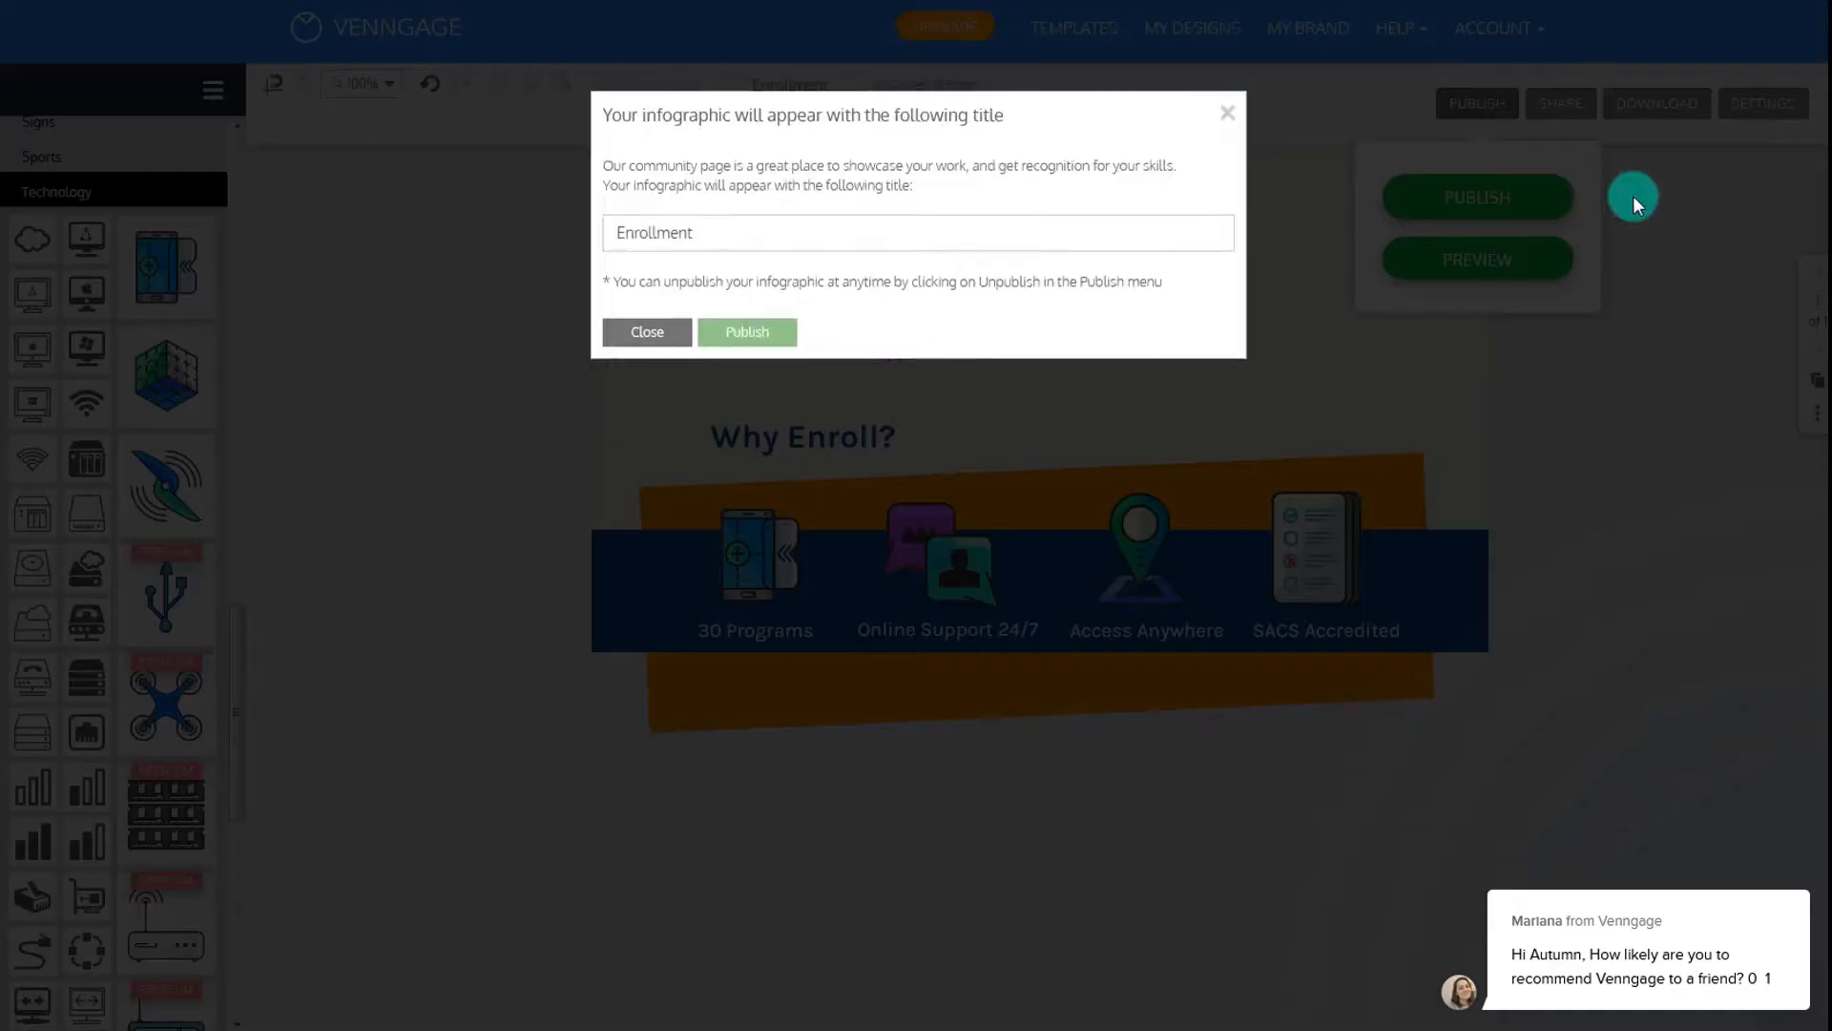
left_click(745, 332)
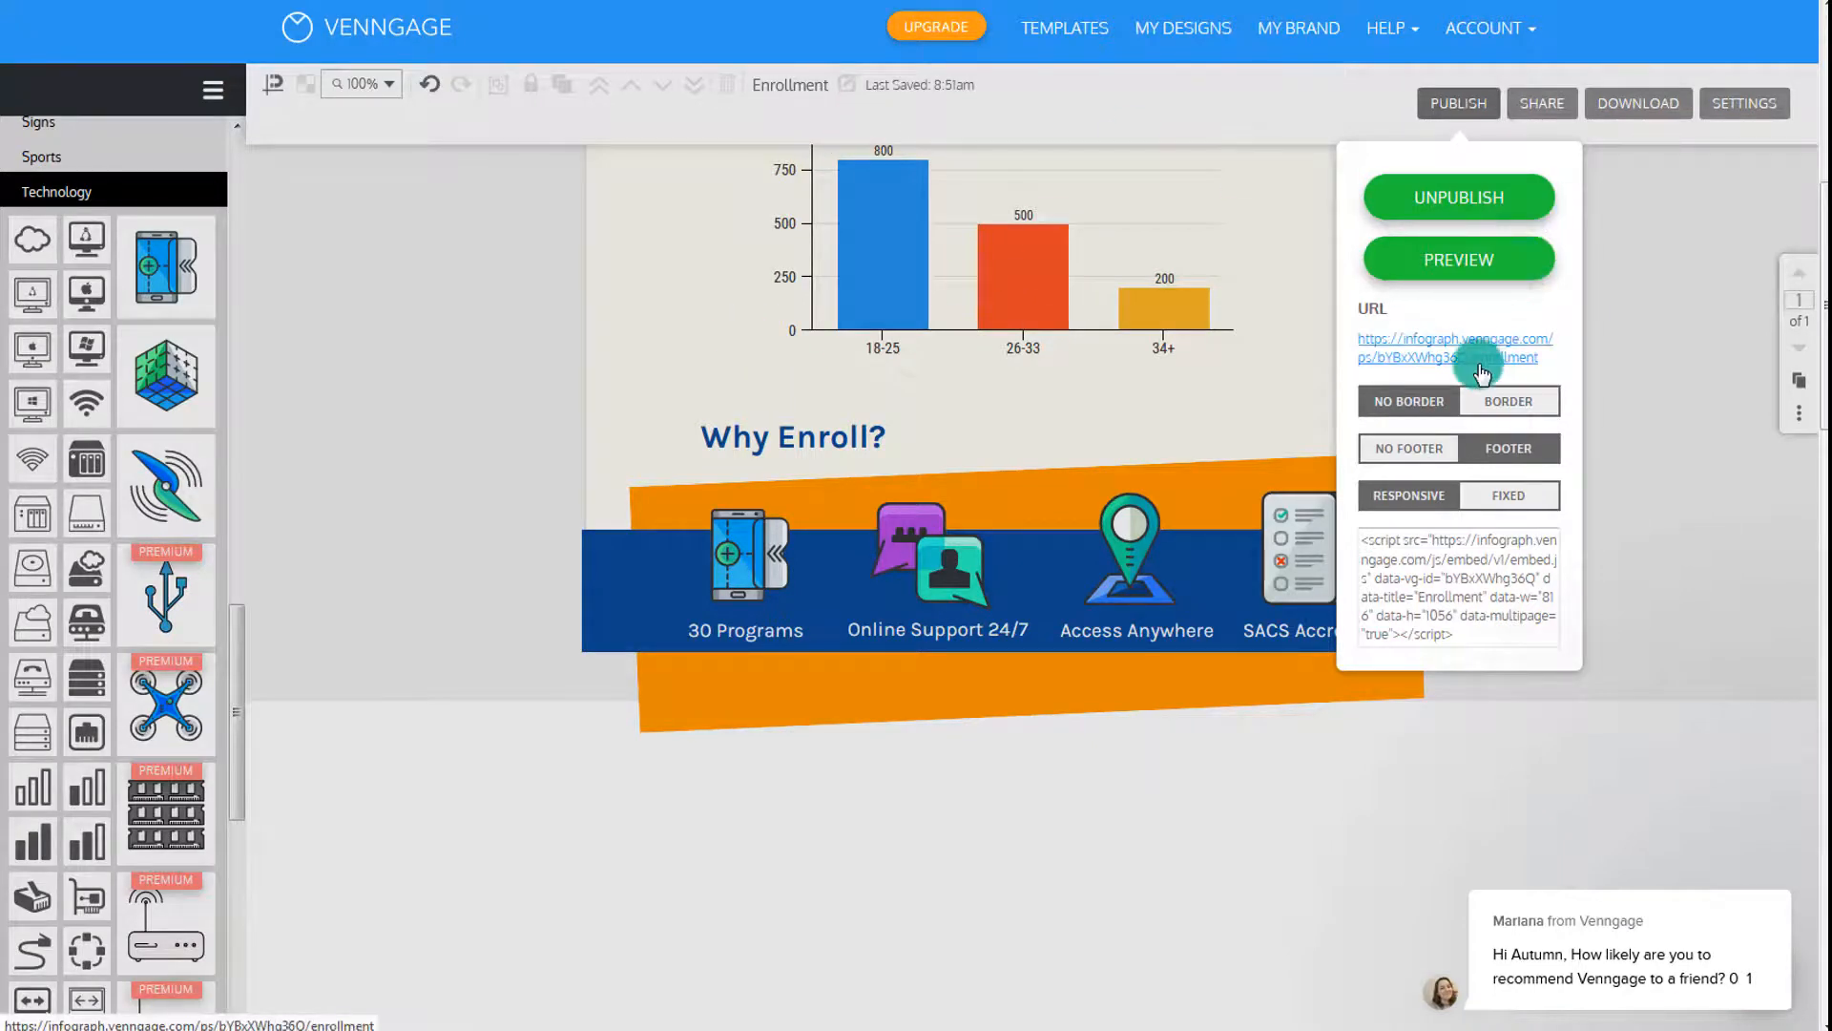
Check the download formats and the sharing options for the infographic
left_click(1670, 110)
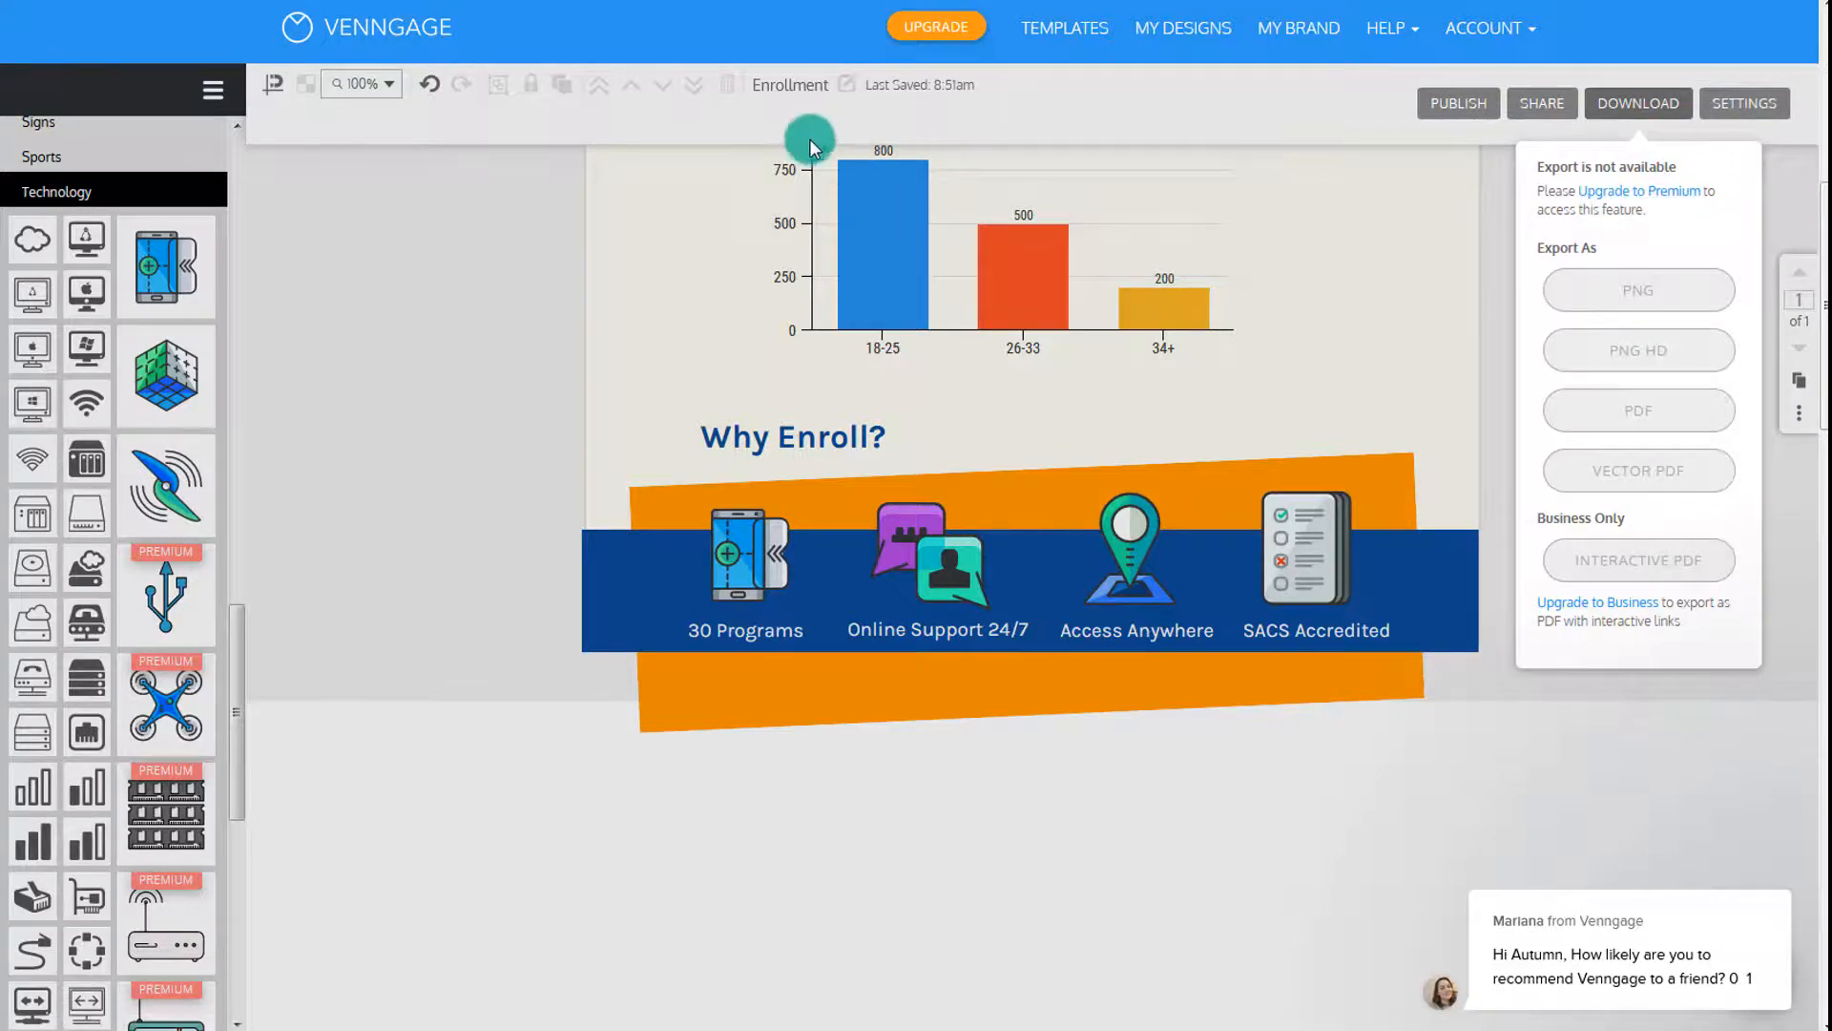
left_click(1553, 109)
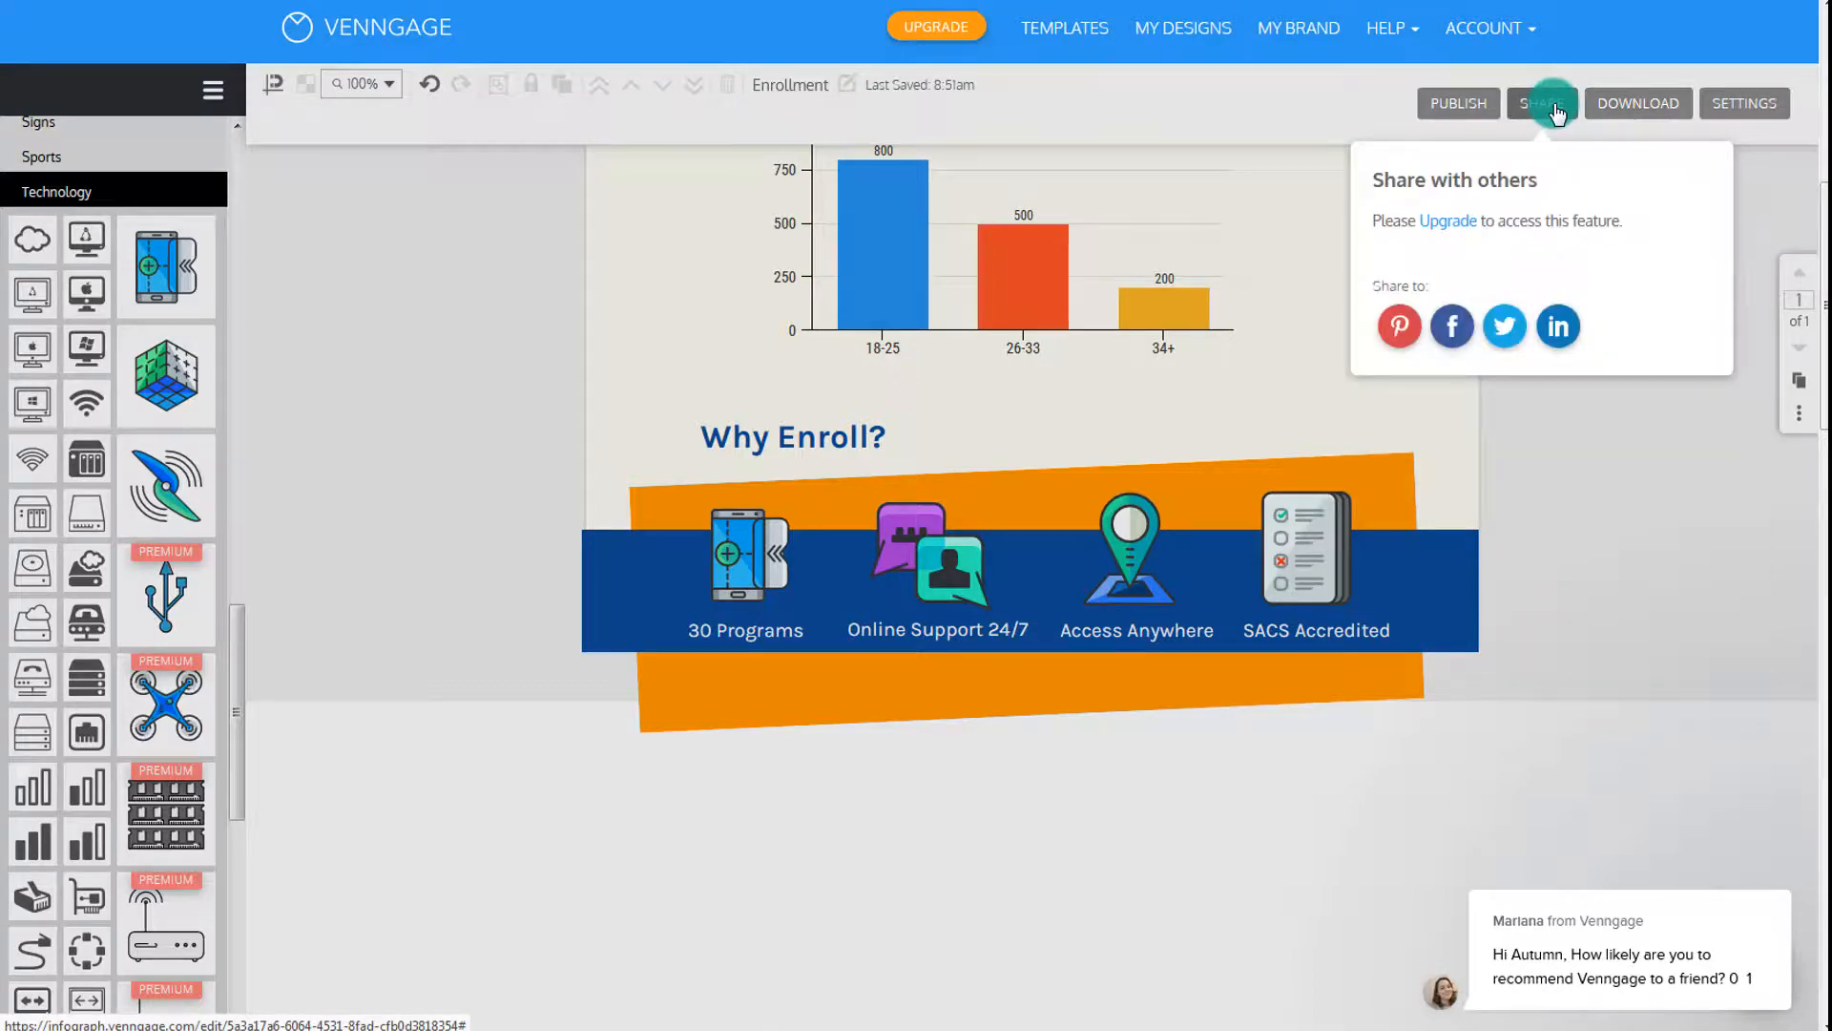
Open the published infographic from its public link and copy the page's web address
left_click(1446, 103)
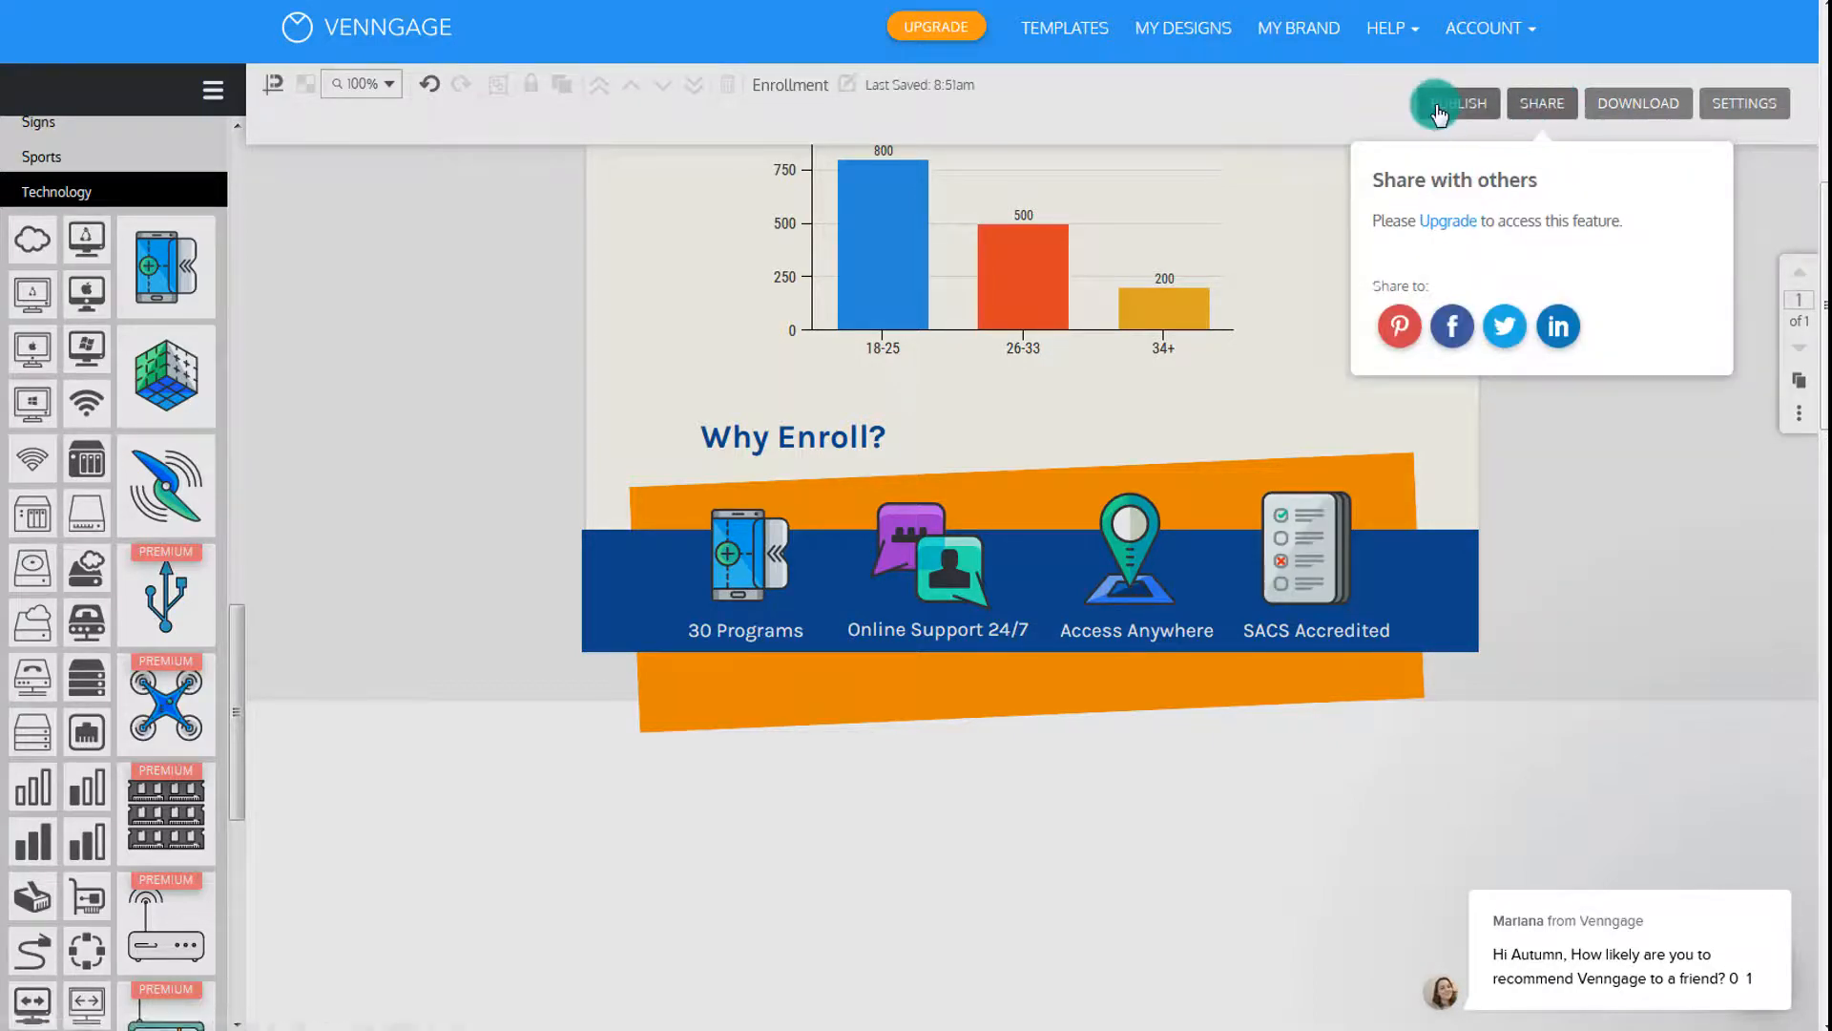
left_click(1450, 359)
right_click(1451, 356)
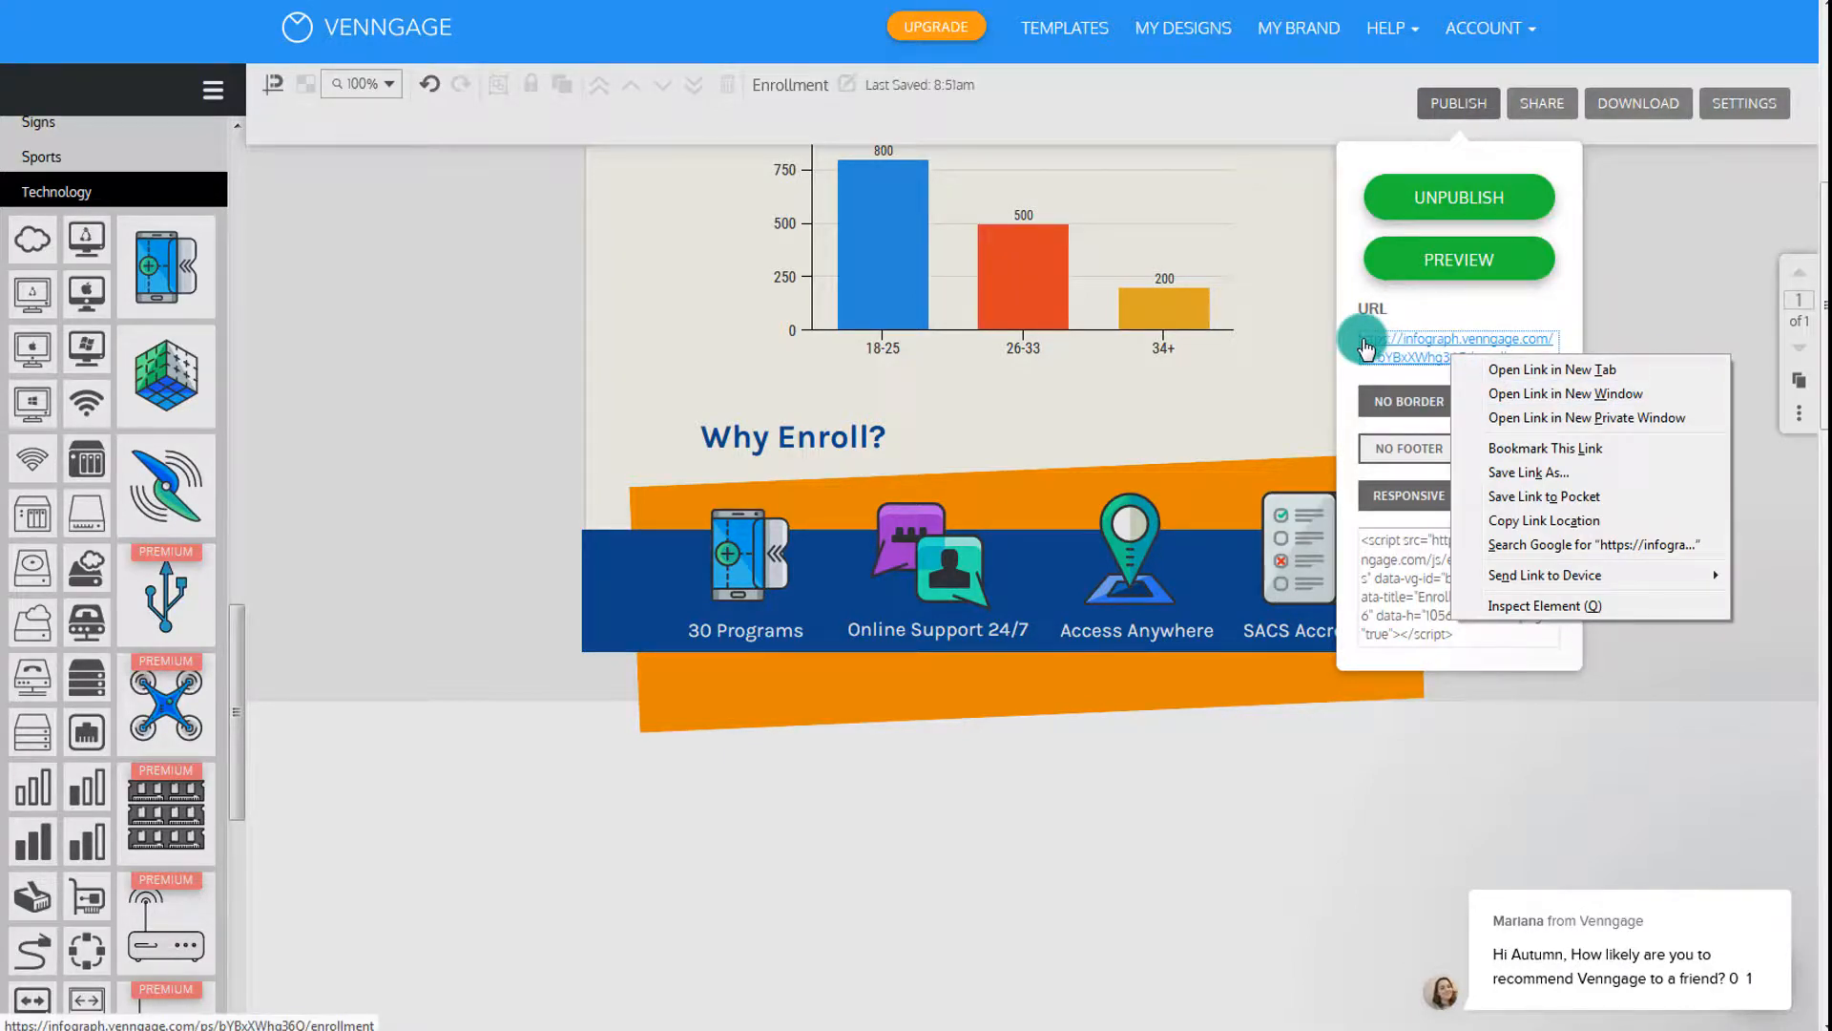
left_click(1367, 345)
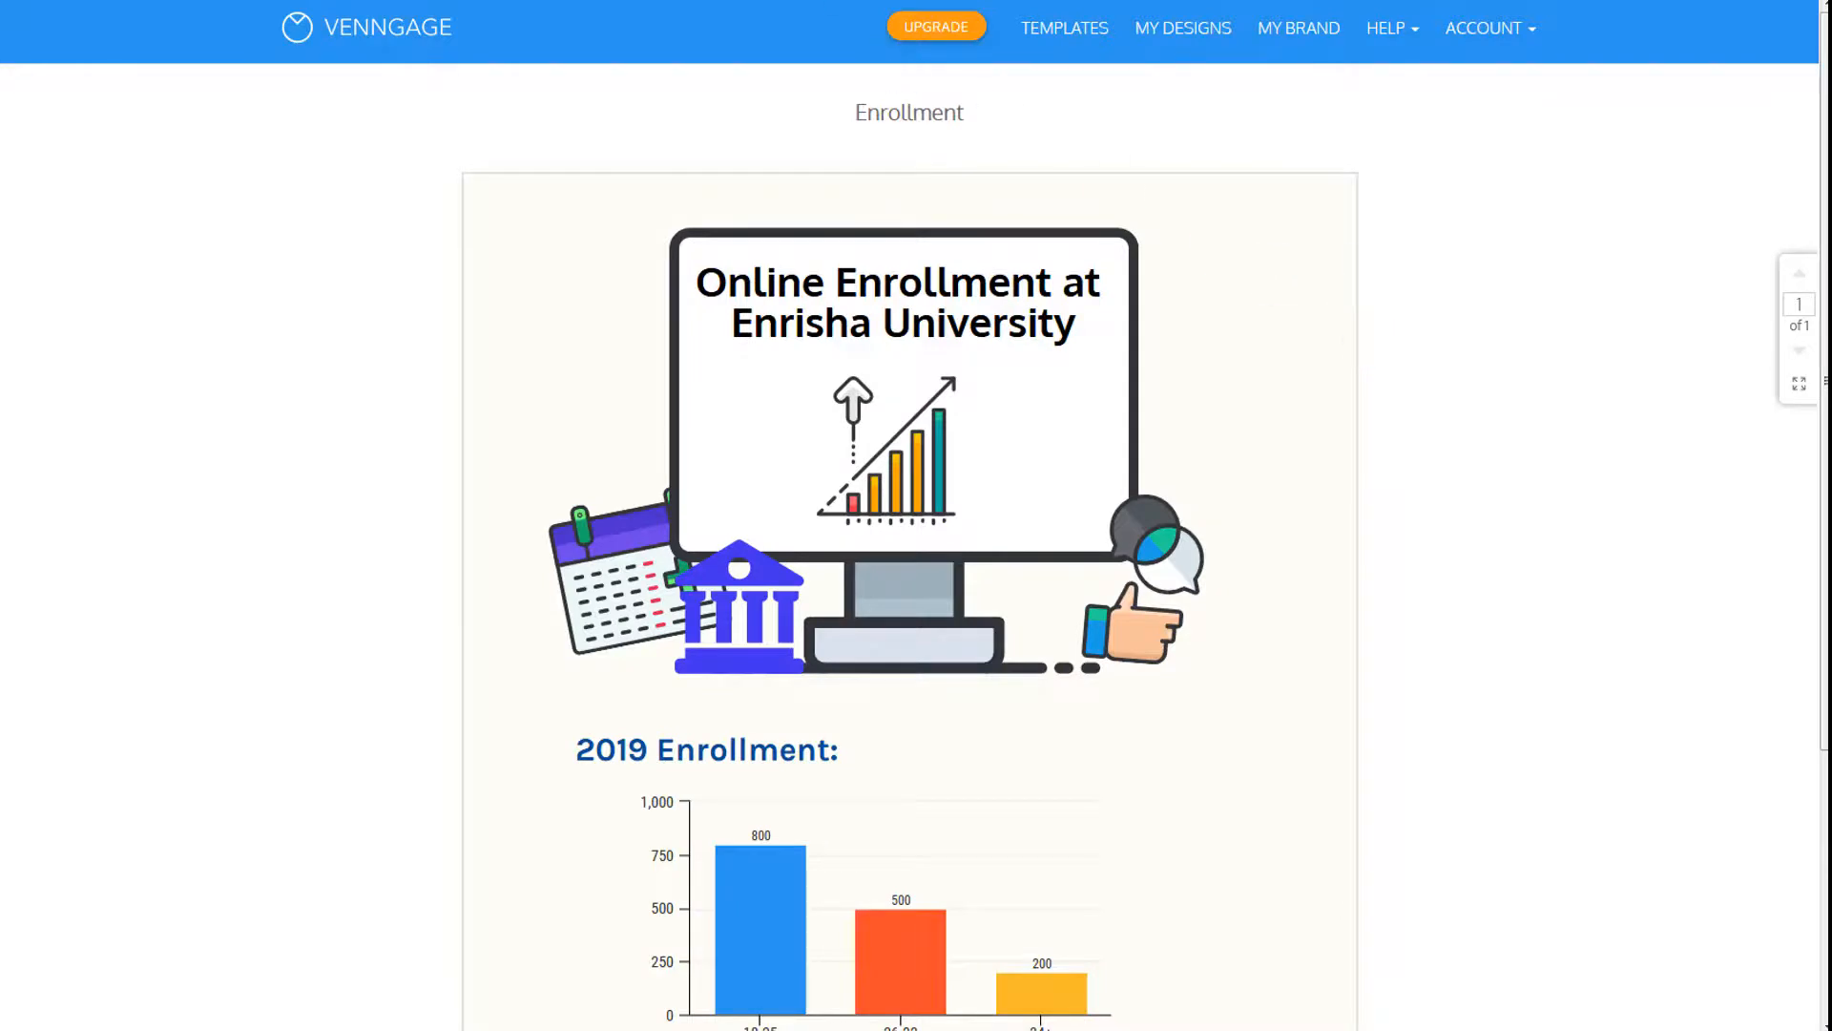
right_click(594, 2)
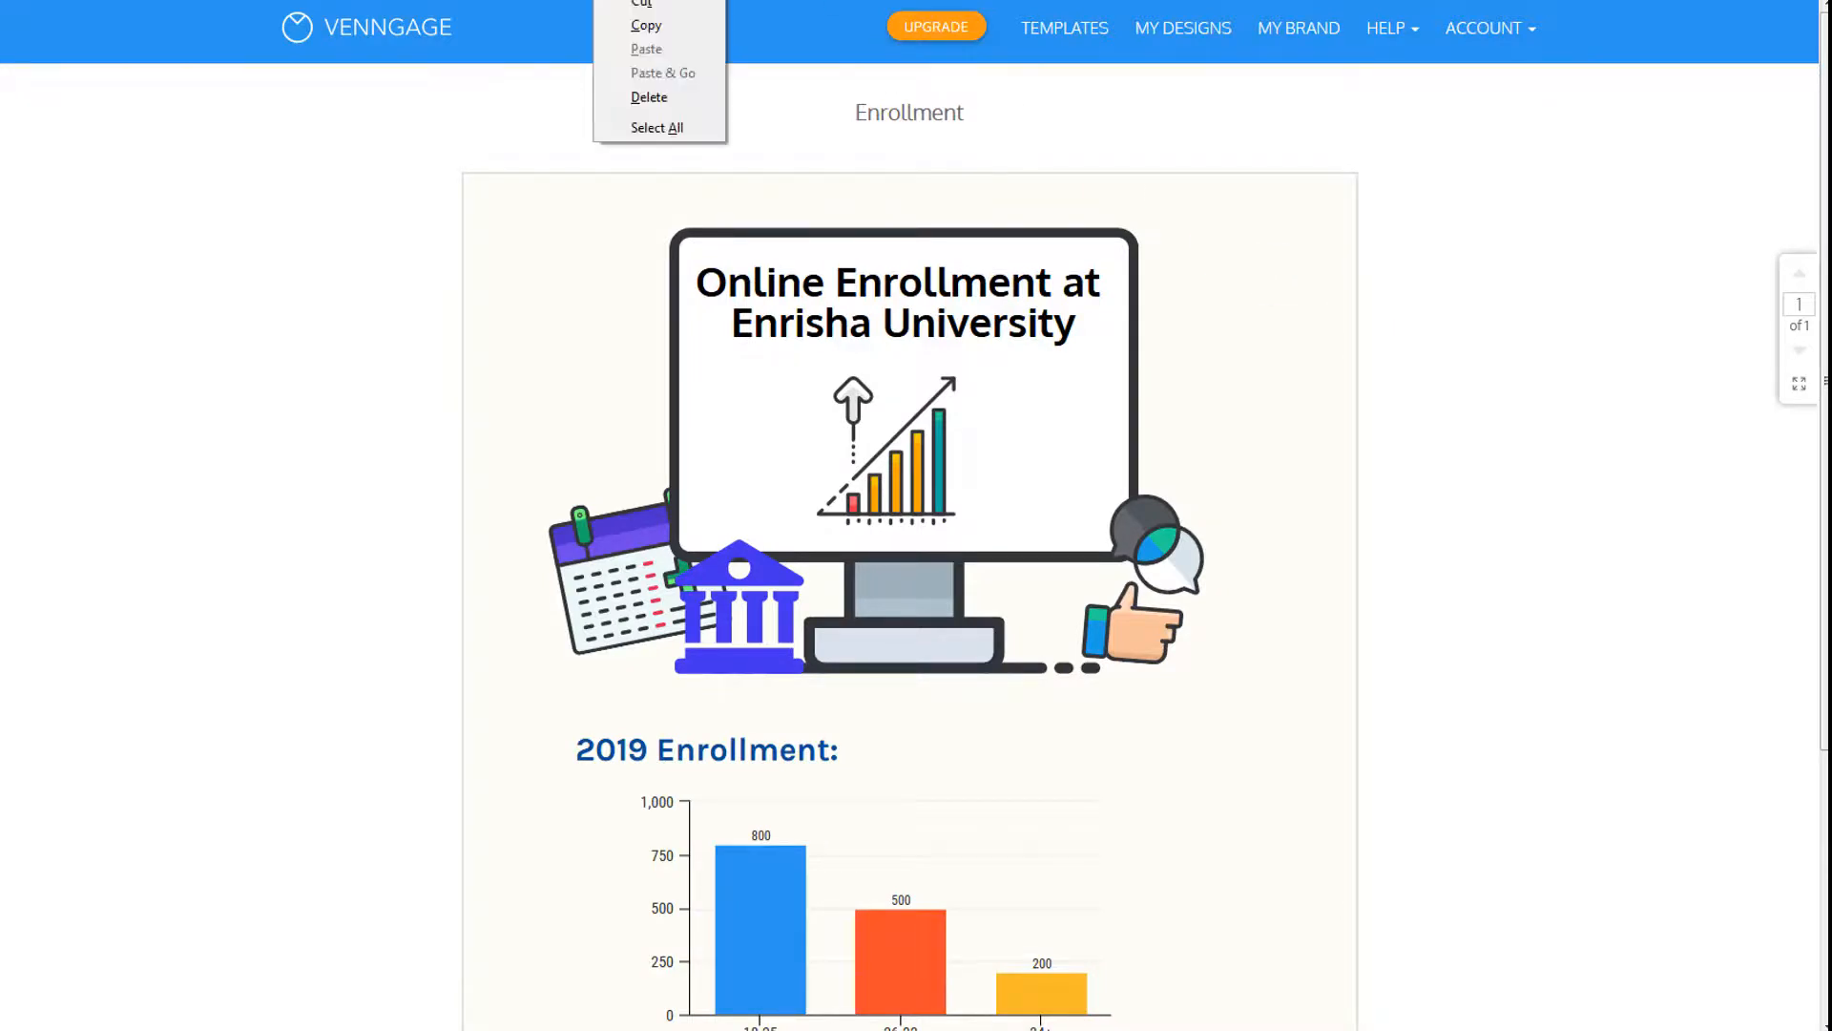
left_click(635, 26)
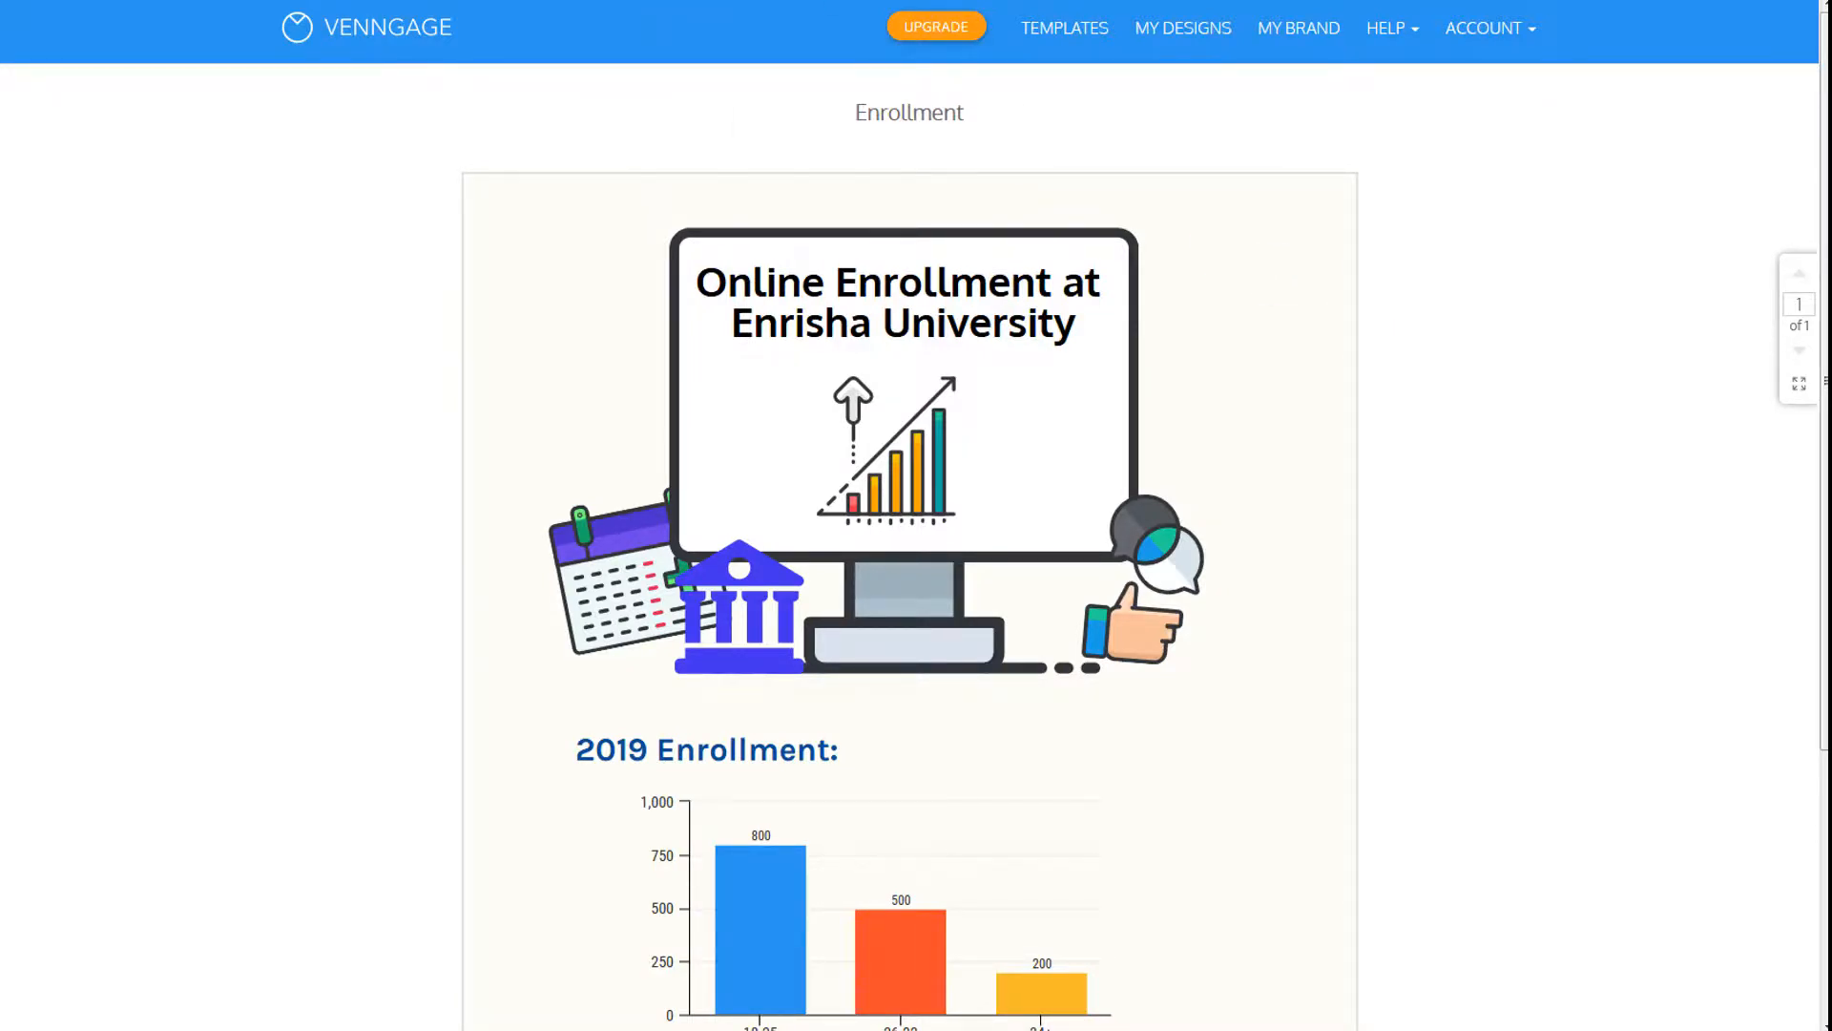
Return to the editor and select the published infographic's entire embed code
key("ctrl+shift+Tab")
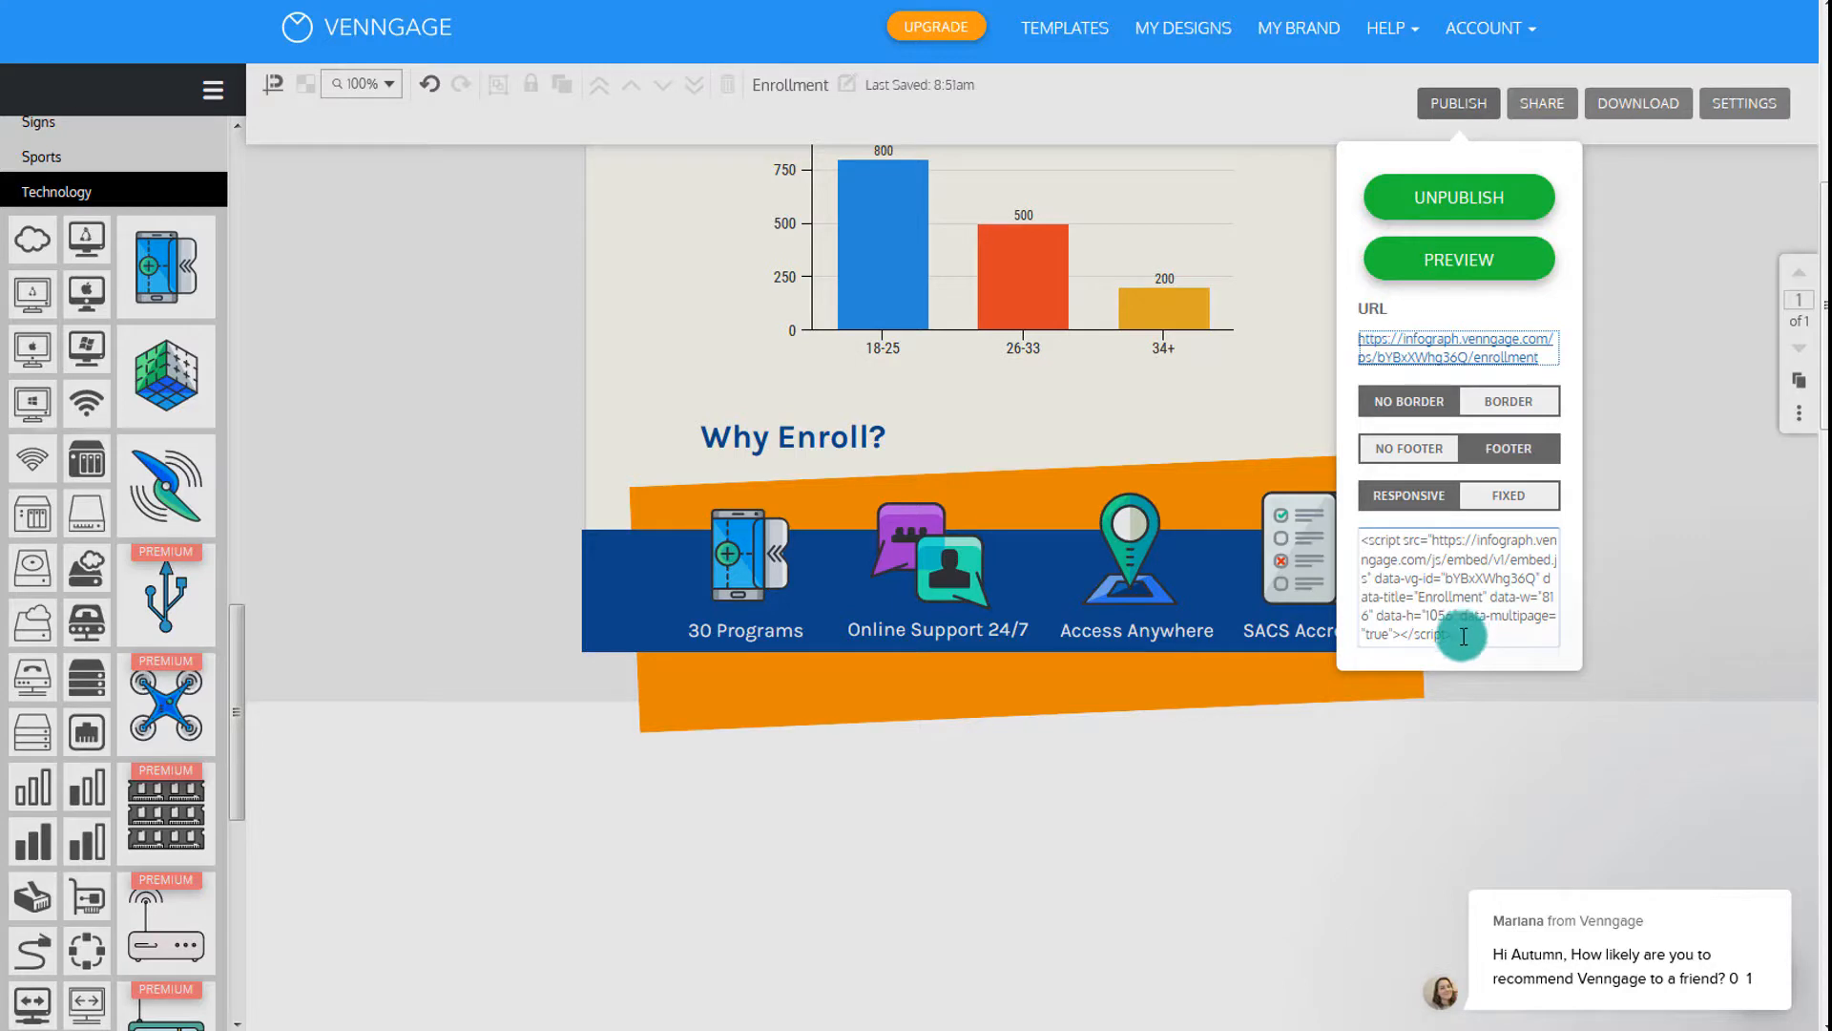
left_click_drag(1463, 638, 1333, 519)
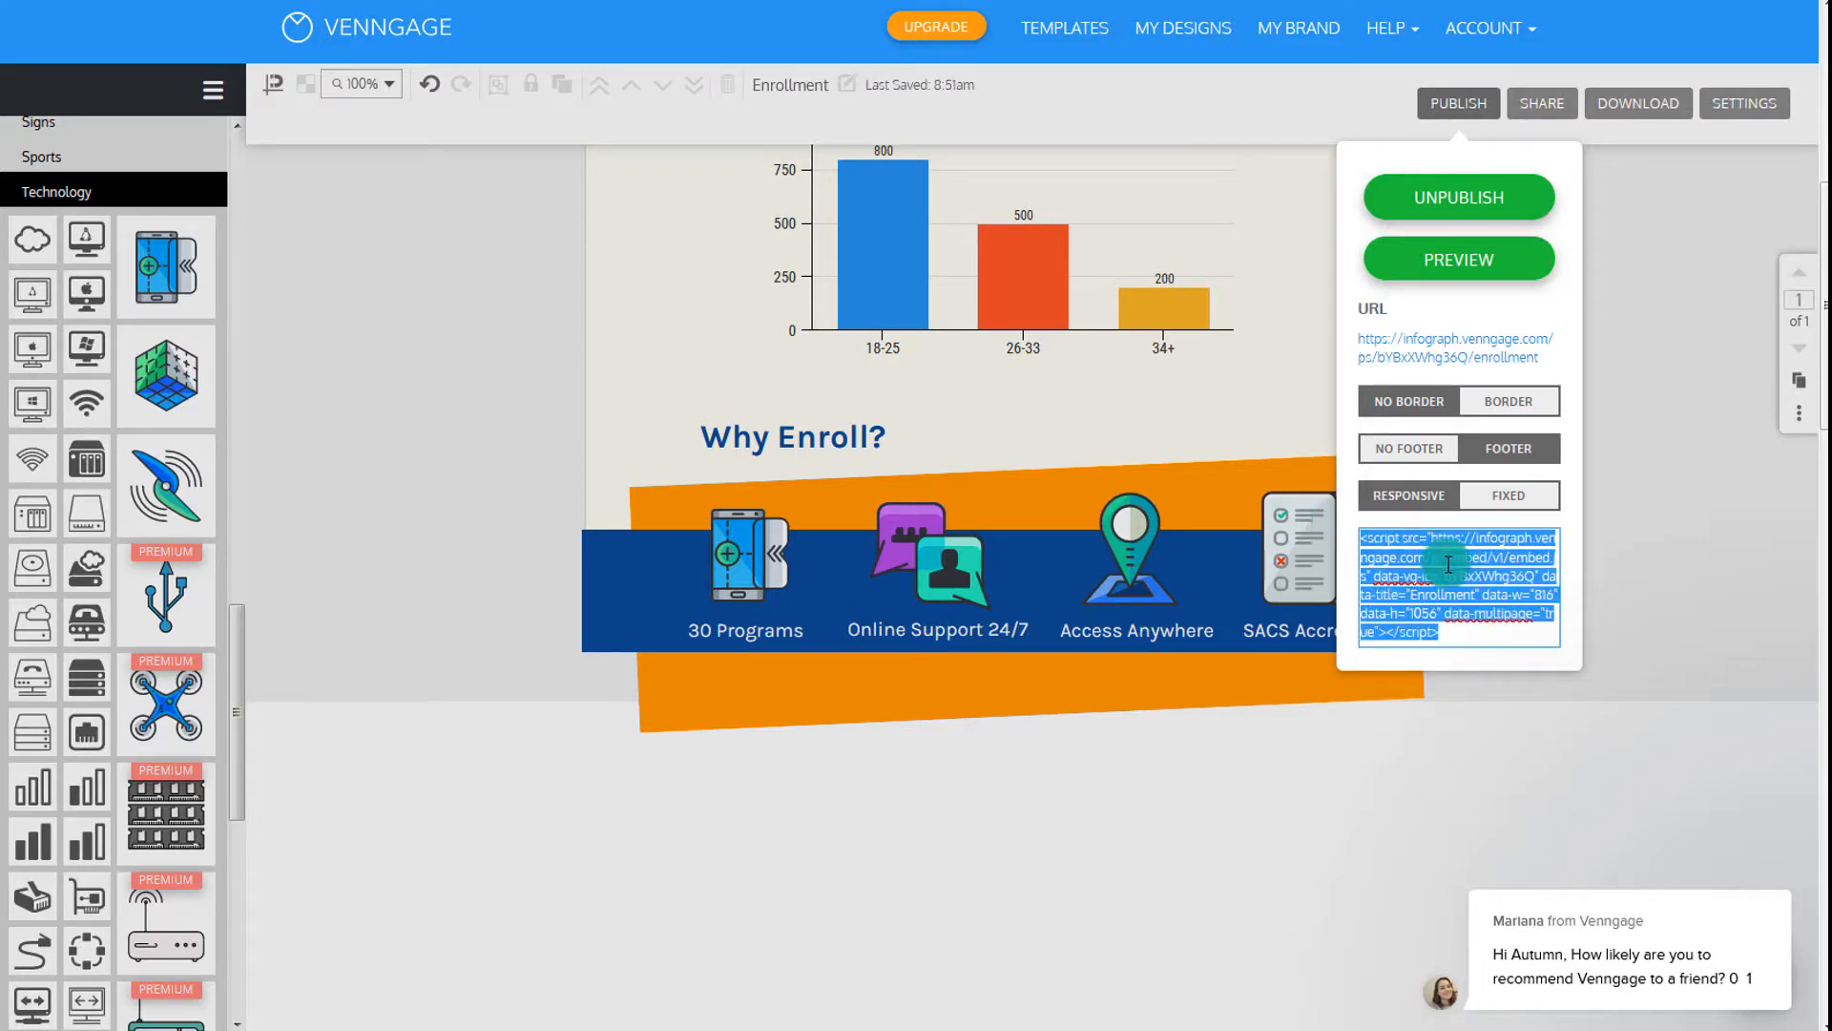